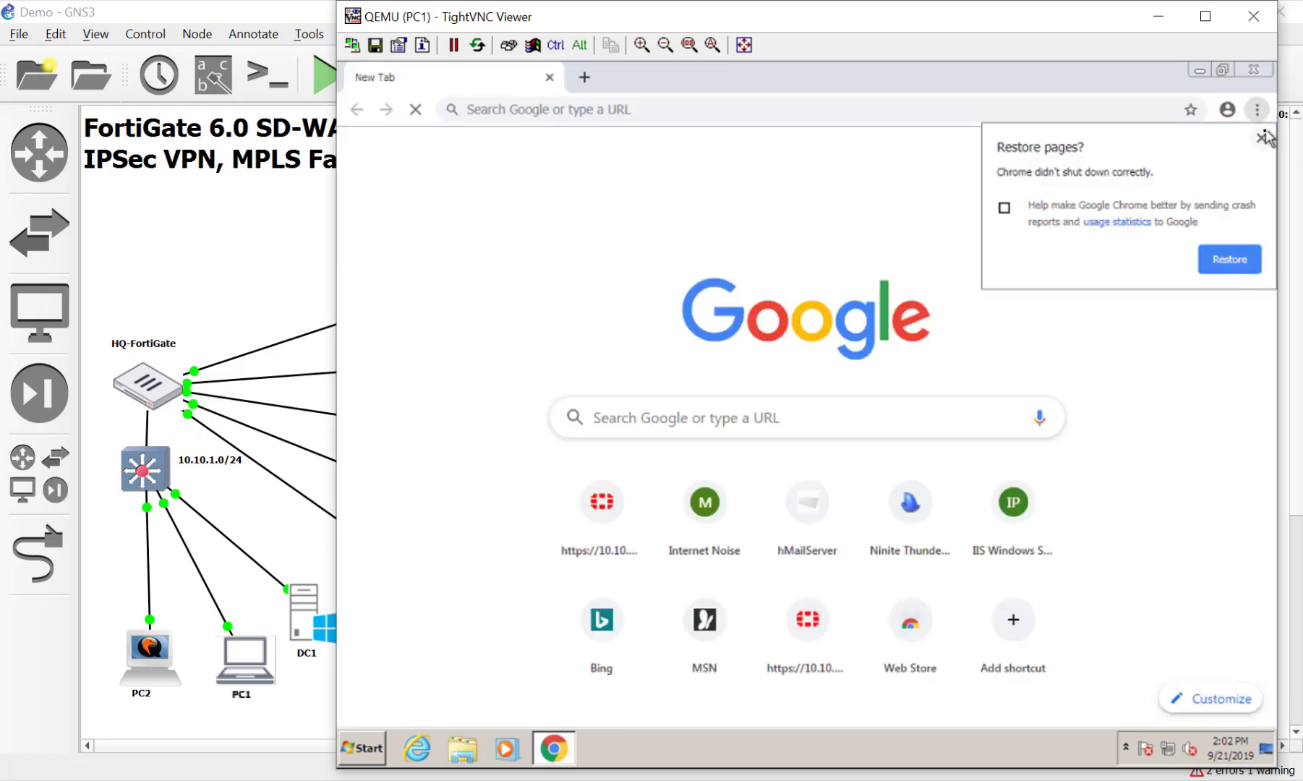
Dismiss Chrome's restore-pages prompt and stop the PC2 node in GNS3
left_click(1261, 137)
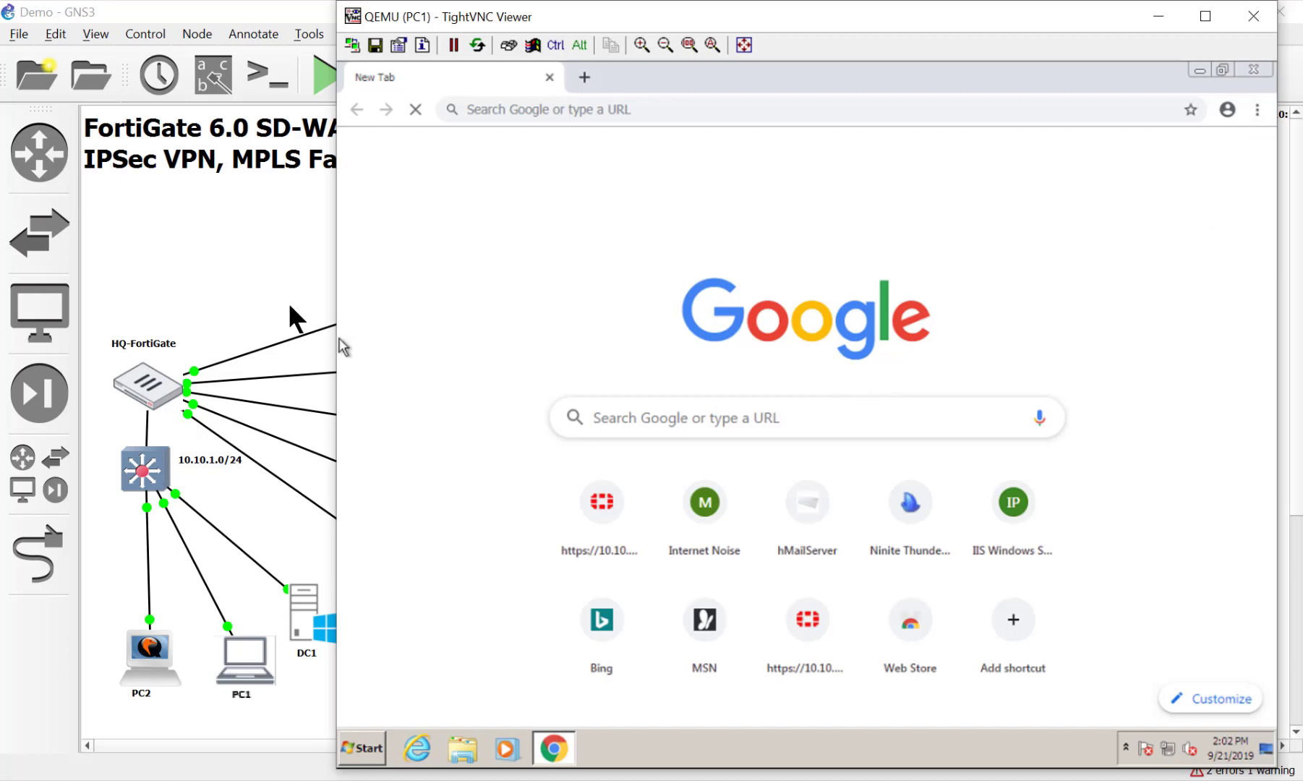
left_click(259, 262)
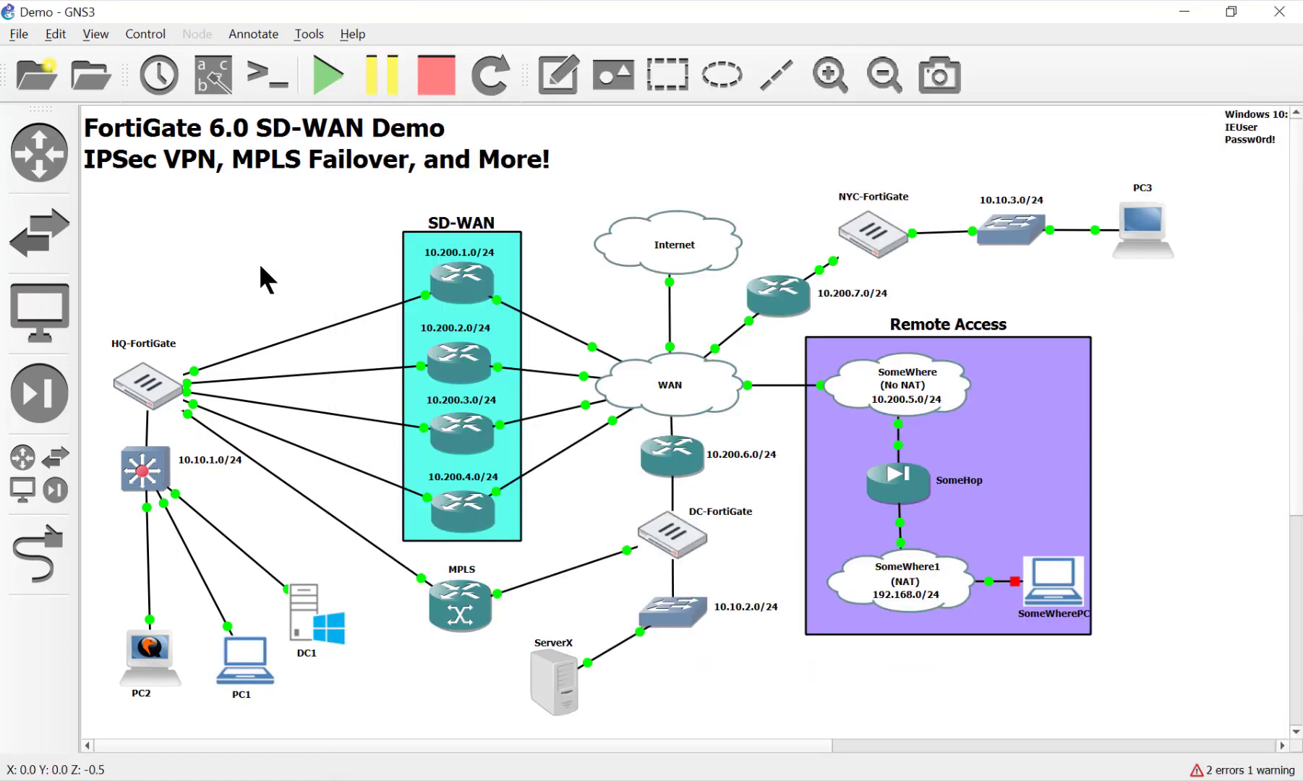
right_click(144, 673)
left_click(167, 517)
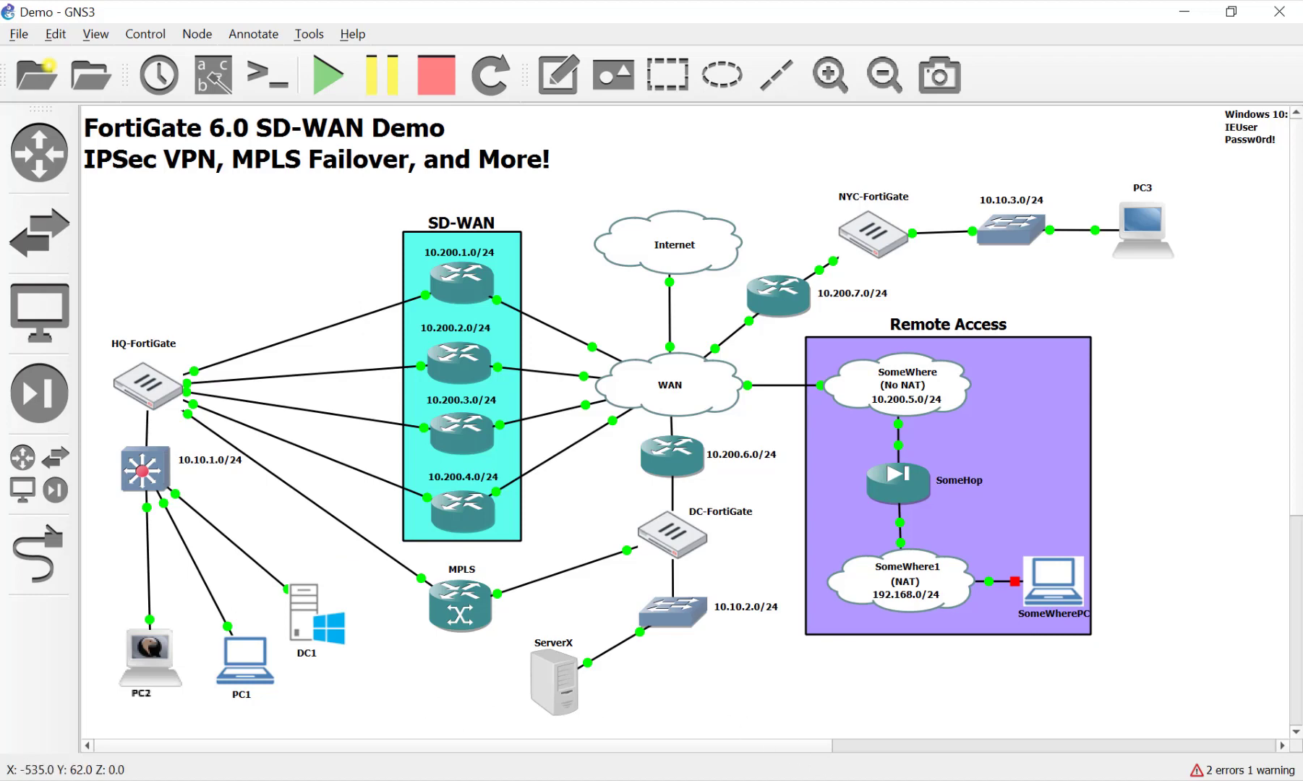
right_click(143, 655)
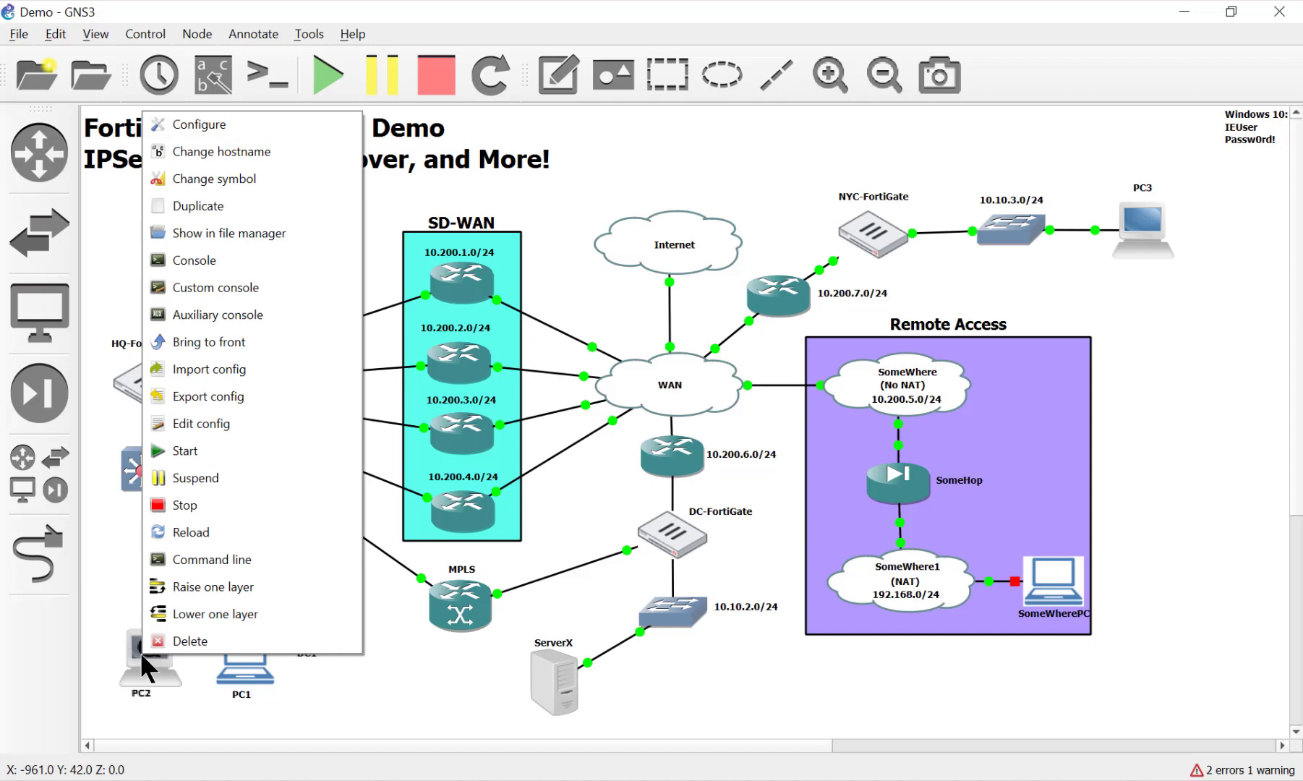
left_click(188, 509)
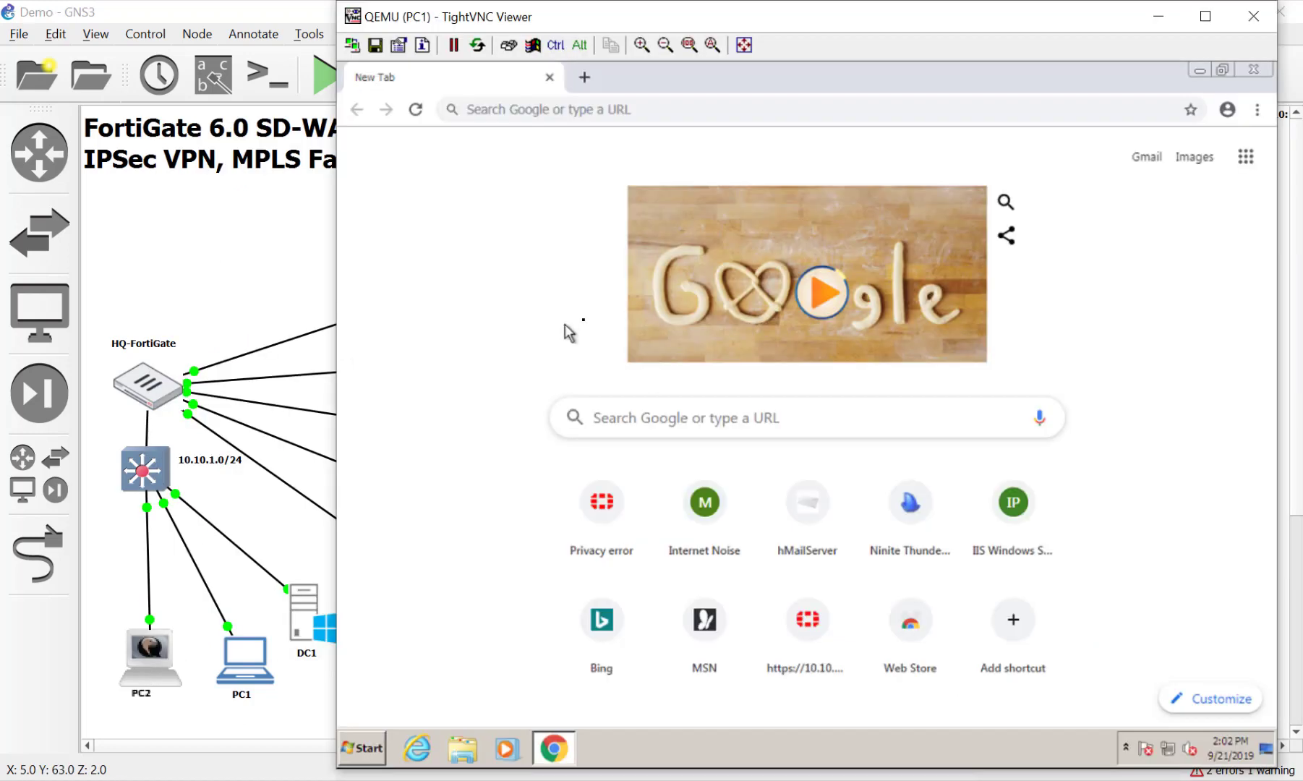
Load 10.10.1.254 in PC1's Chrome and expand the certificate warning's advanced details
left_click(546, 112)
type("1")
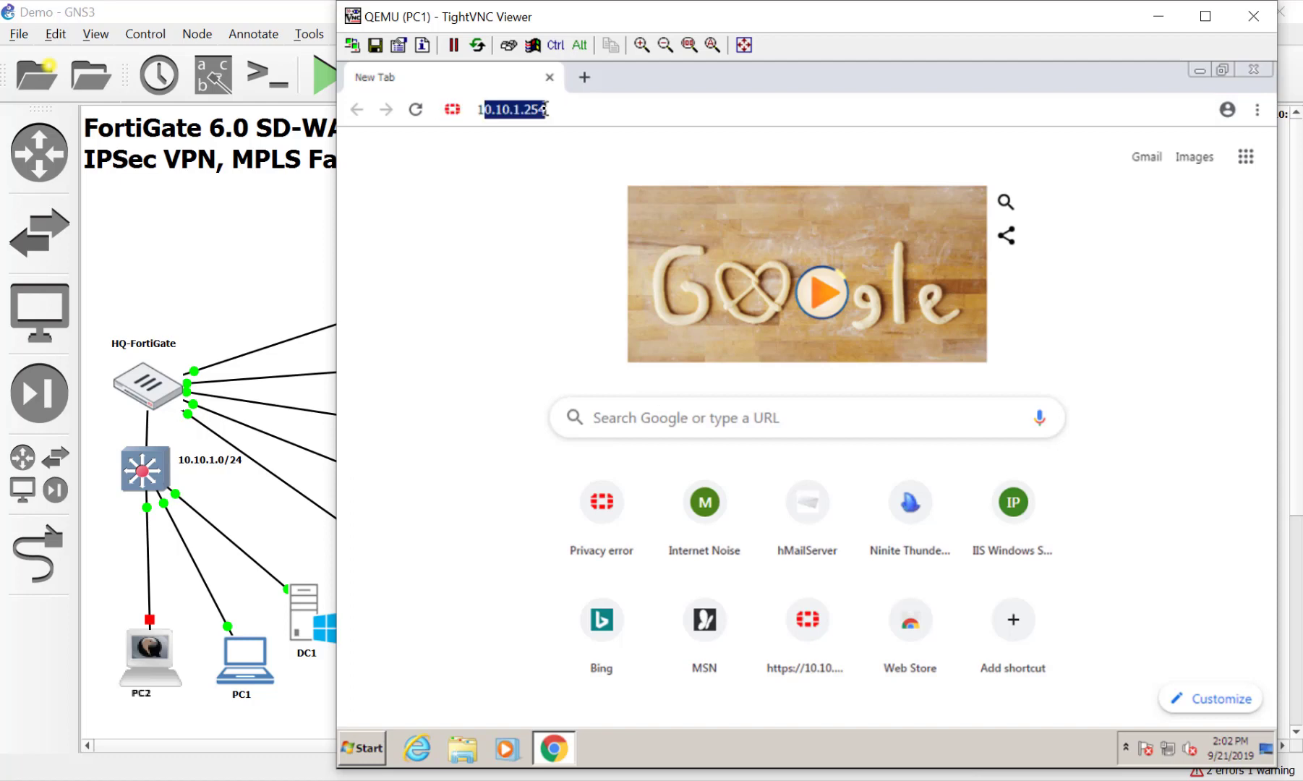
type("0.10.1.2")
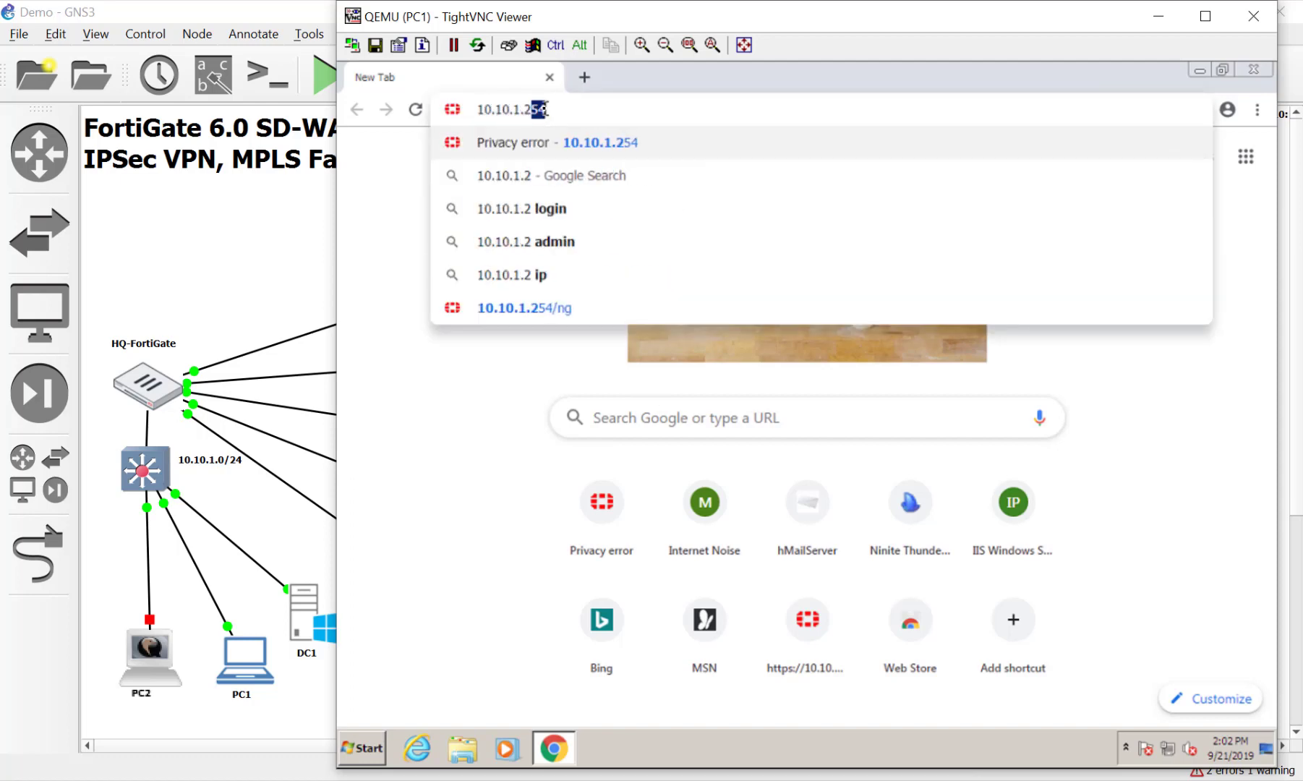
key("Return")
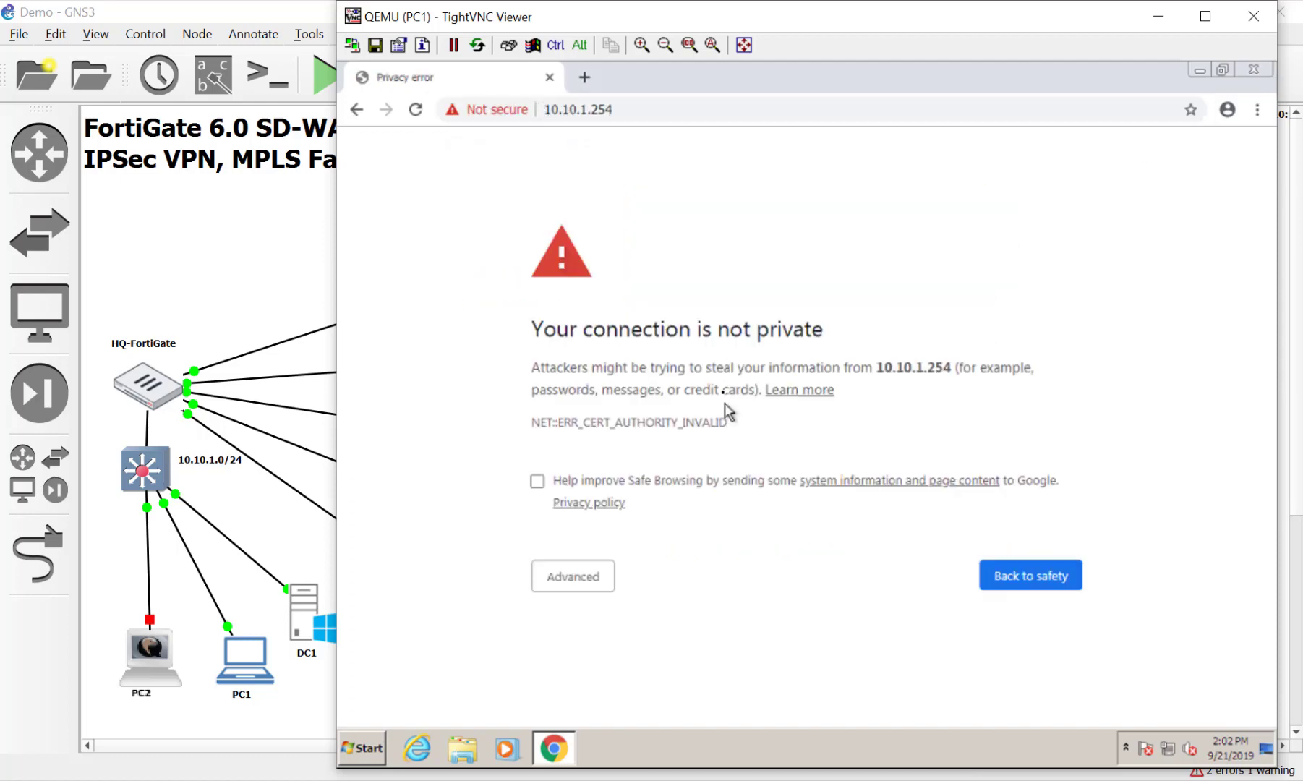
left_click(597, 579)
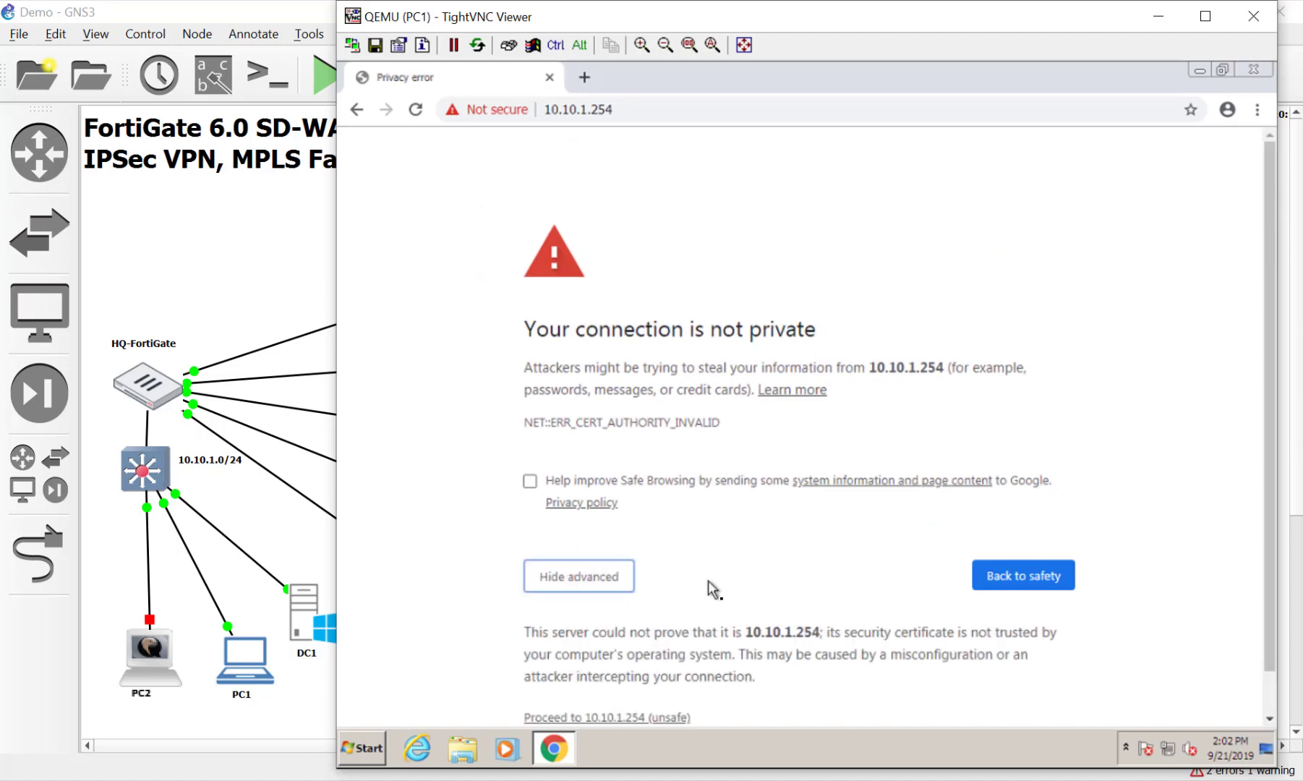
Proceed past the warning to 10.10.1.254 and sign in to HQ-FortiGate with the login username and password
left_click(652, 679)
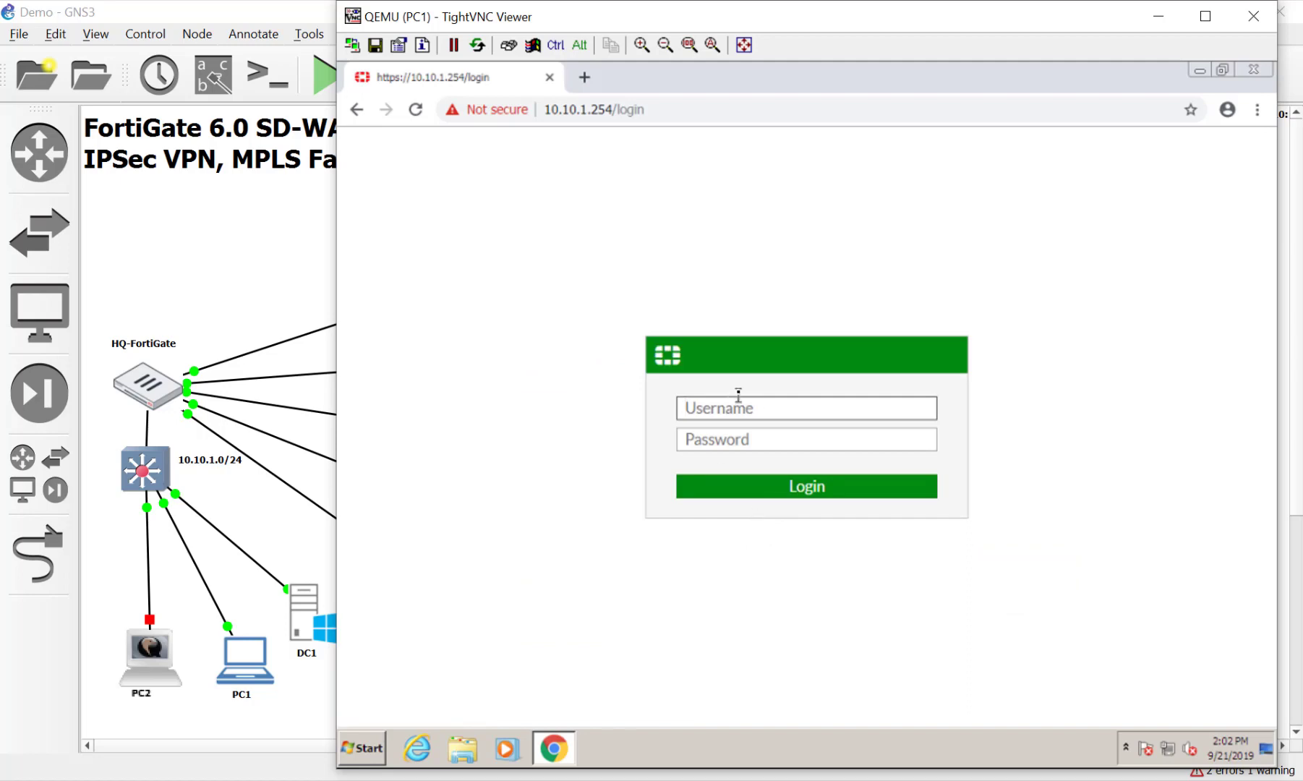
type("devin")
key("Tab")
type("password")
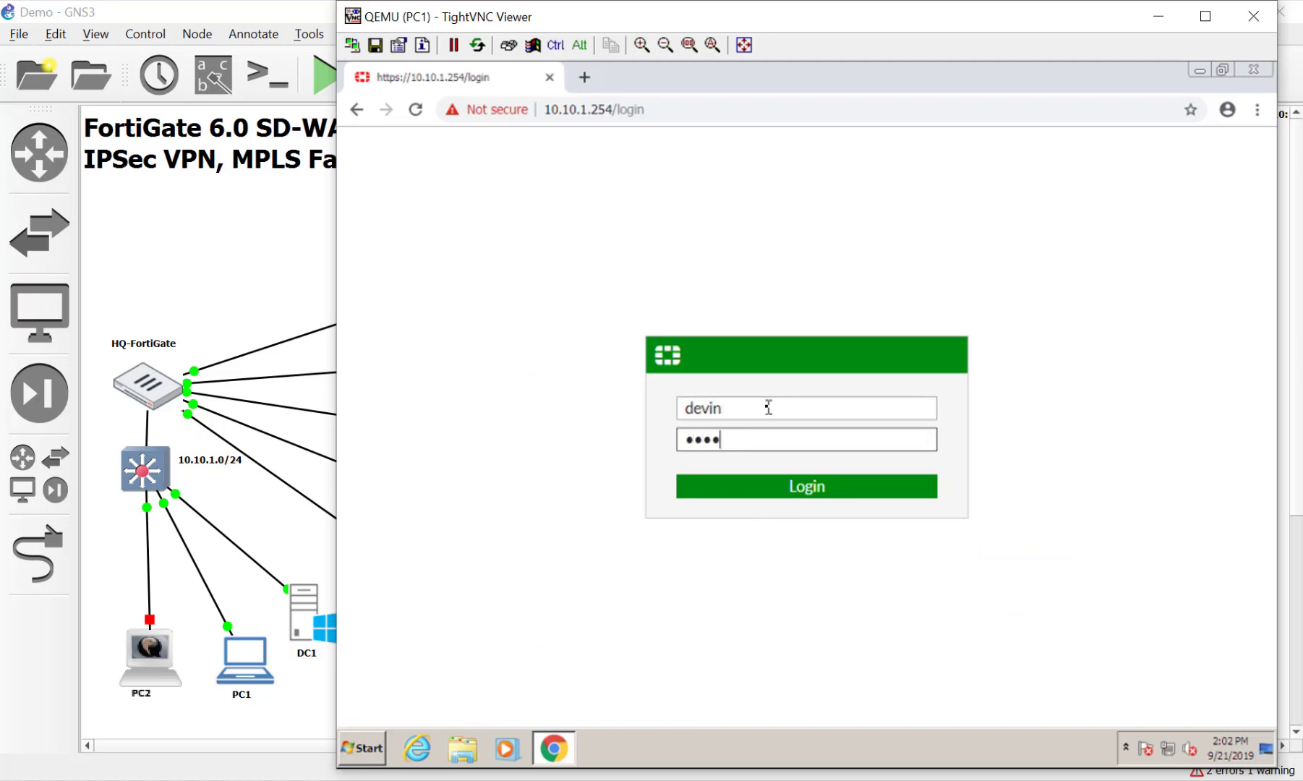
key("Return")
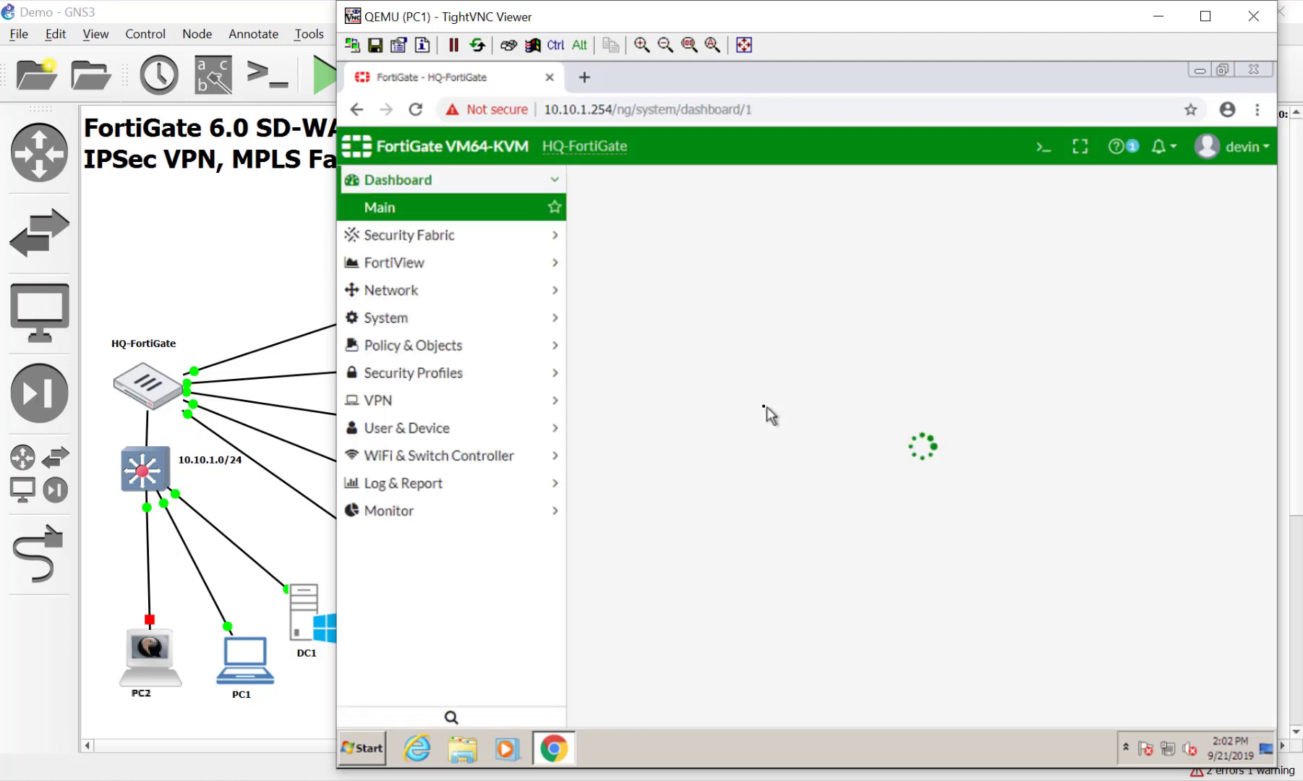
left_click_drag(536, 8, 719, 645)
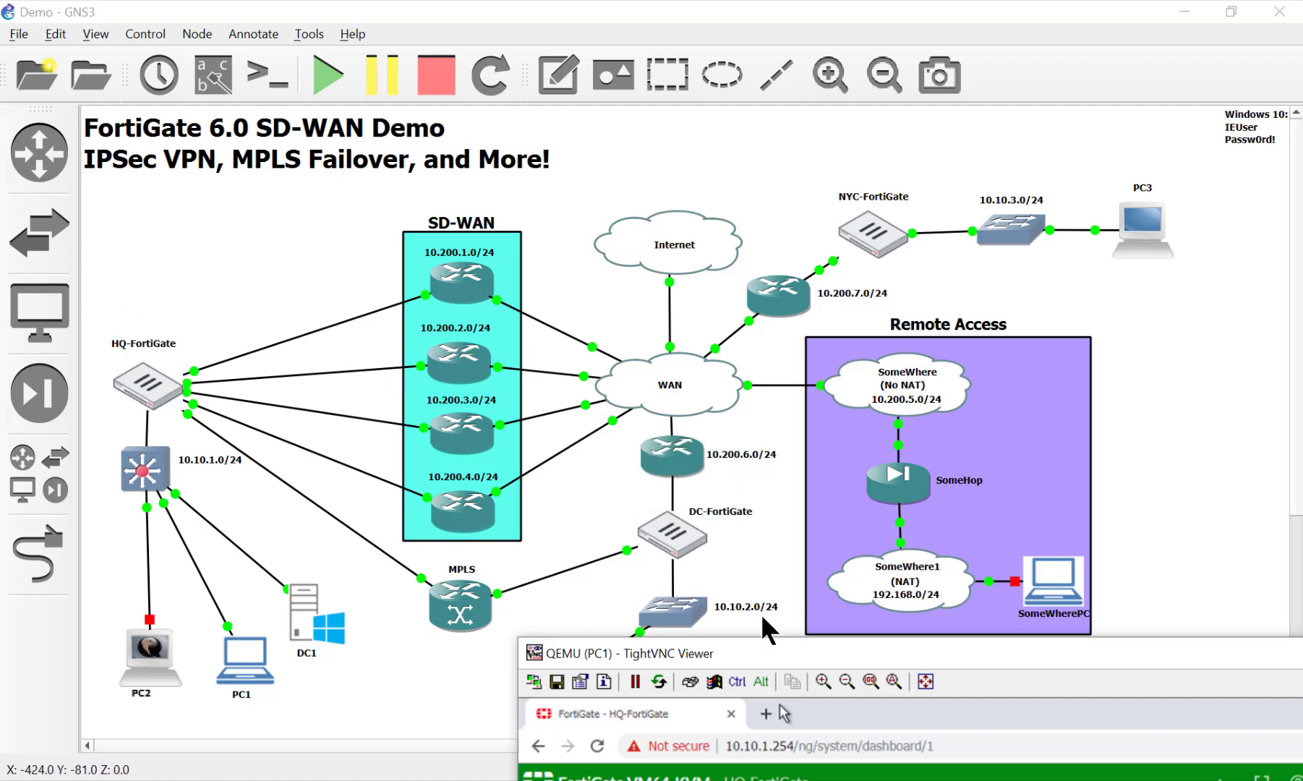
left_click_drag(790, 646, 525, 51)
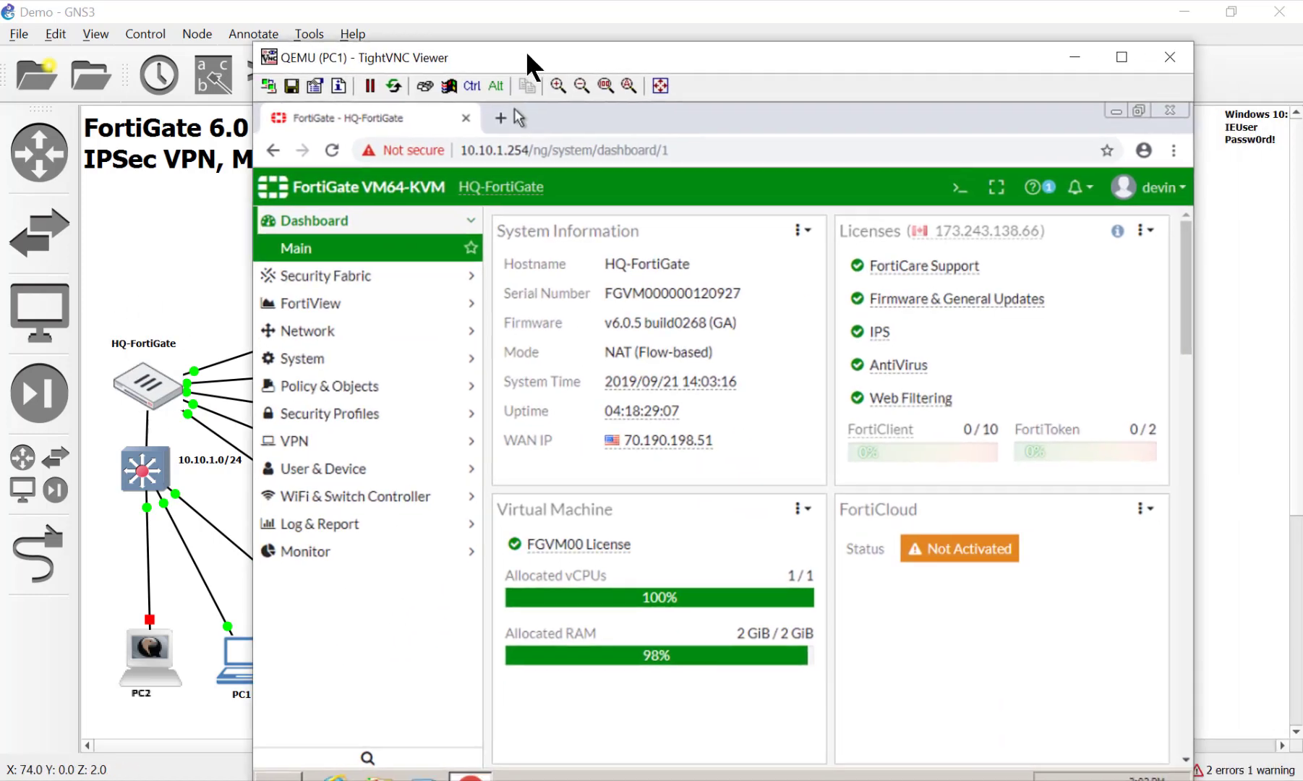
Go to Network > Interfaces and open port5 for editing
left_click(360, 334)
left_click(340, 338)
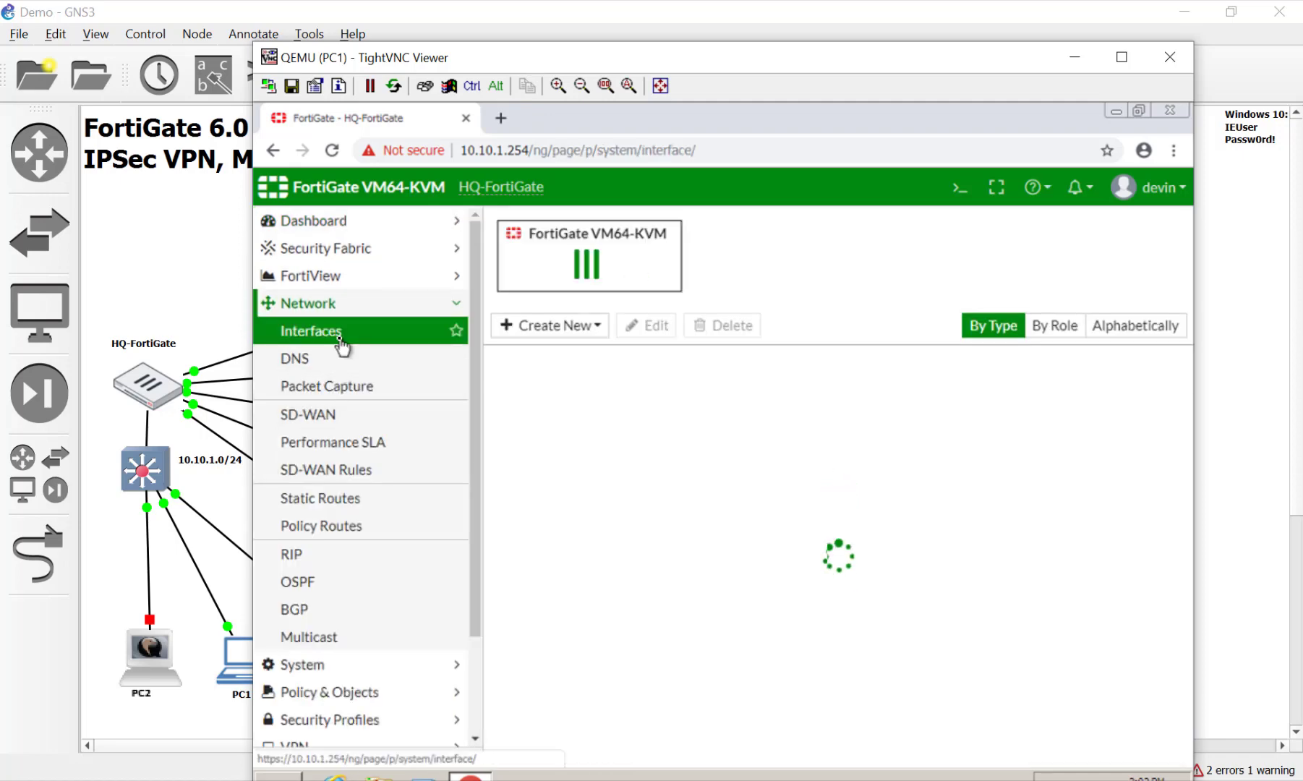
left_click(561, 335)
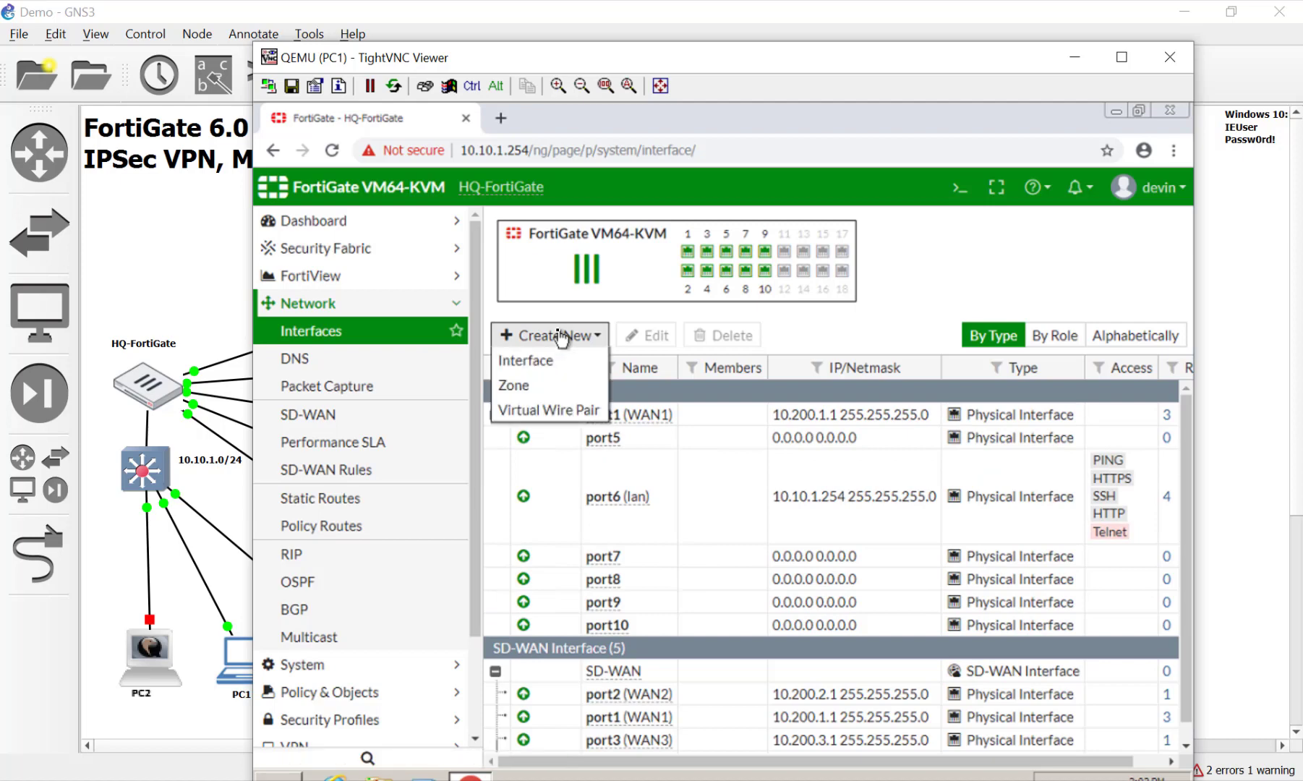
left_click(690, 443)
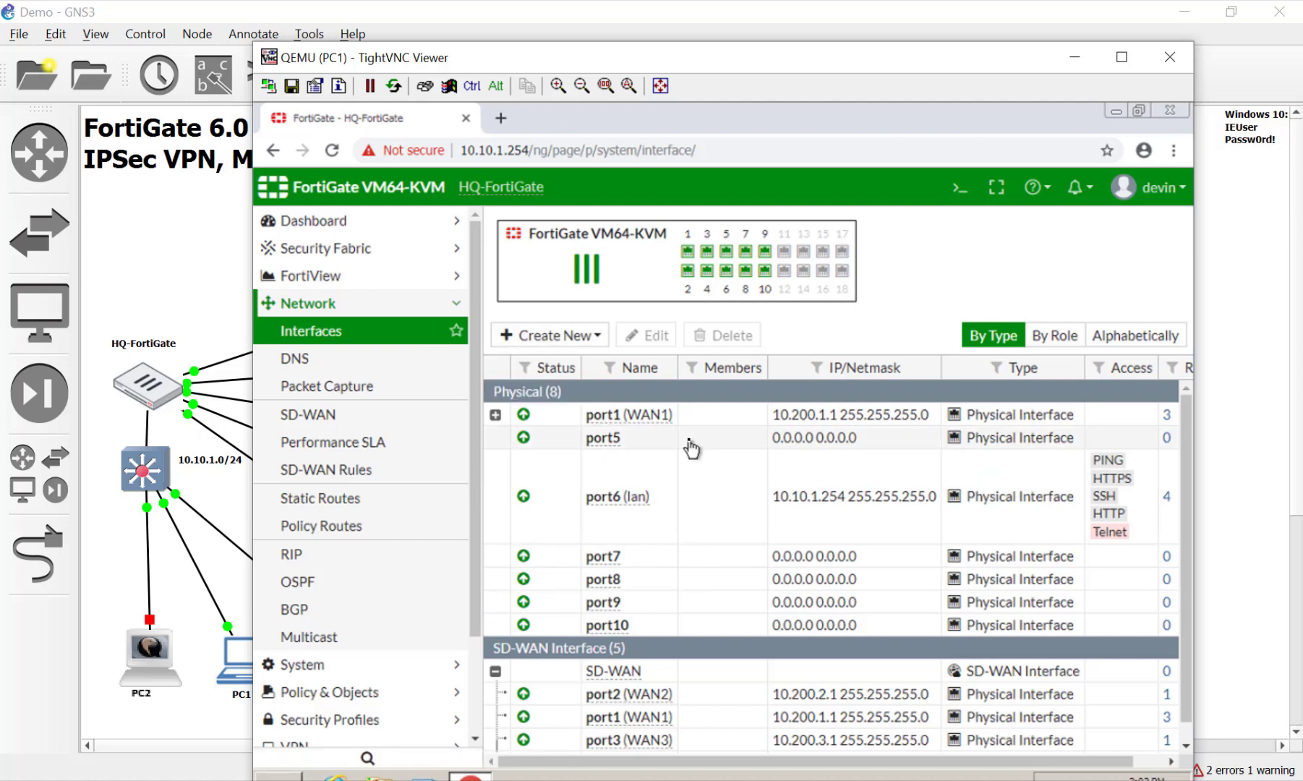
double_click(648, 447)
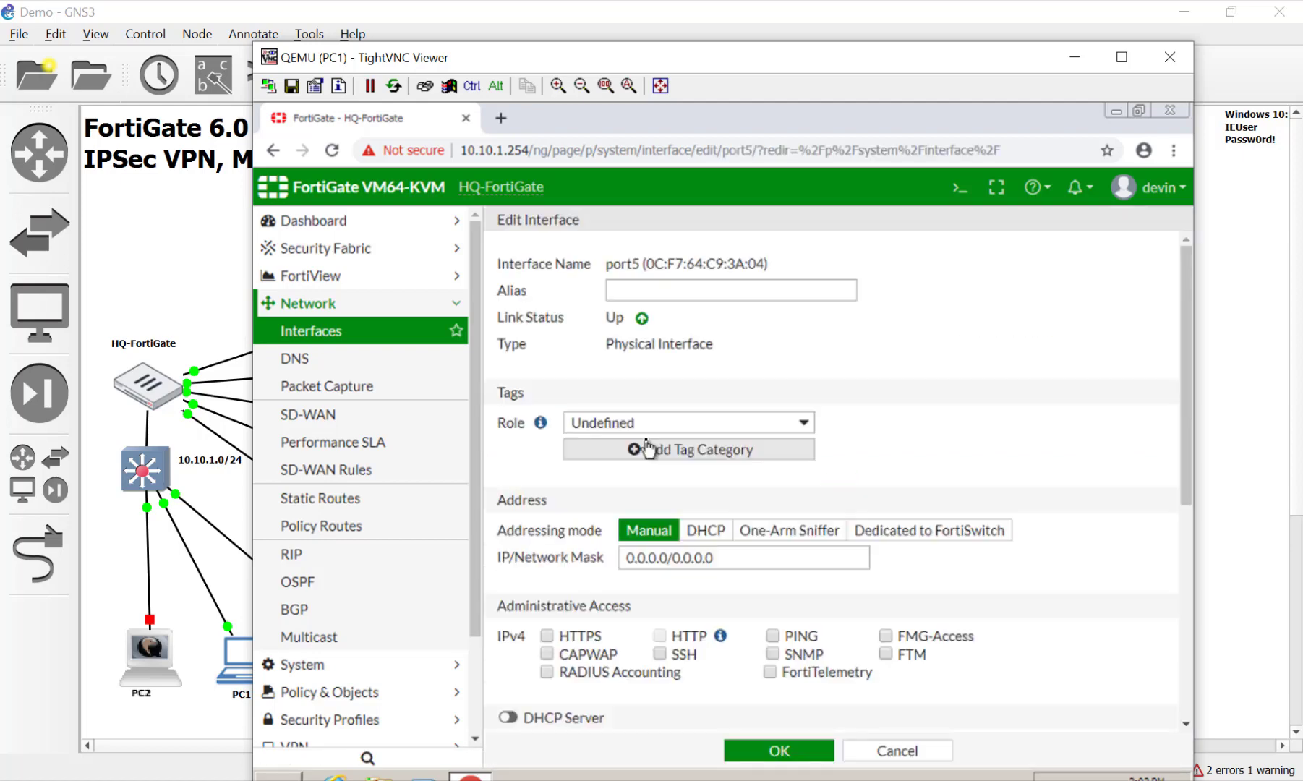
Give port5 alias MPLS, IP 172.16.1.1/30 and PING access, and save it
left_click(663, 290)
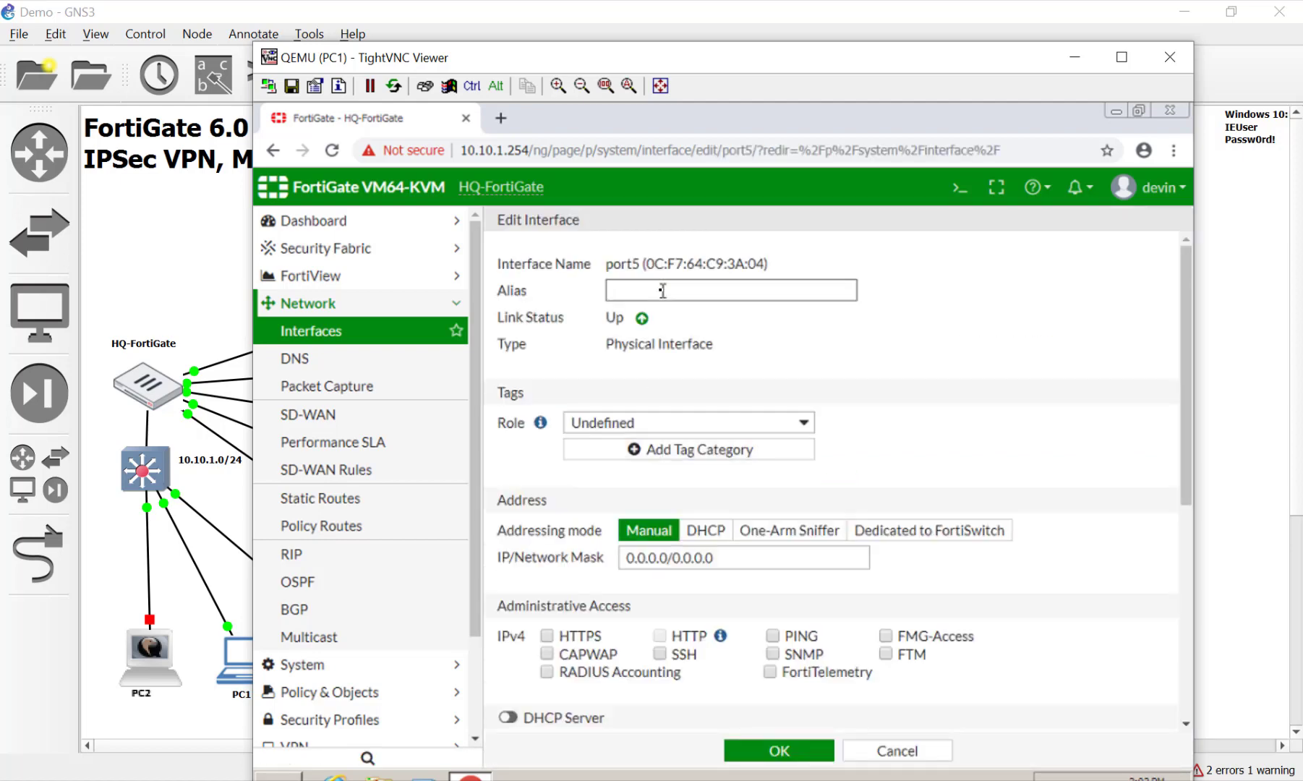
type("MPLS")
left_click(727, 558)
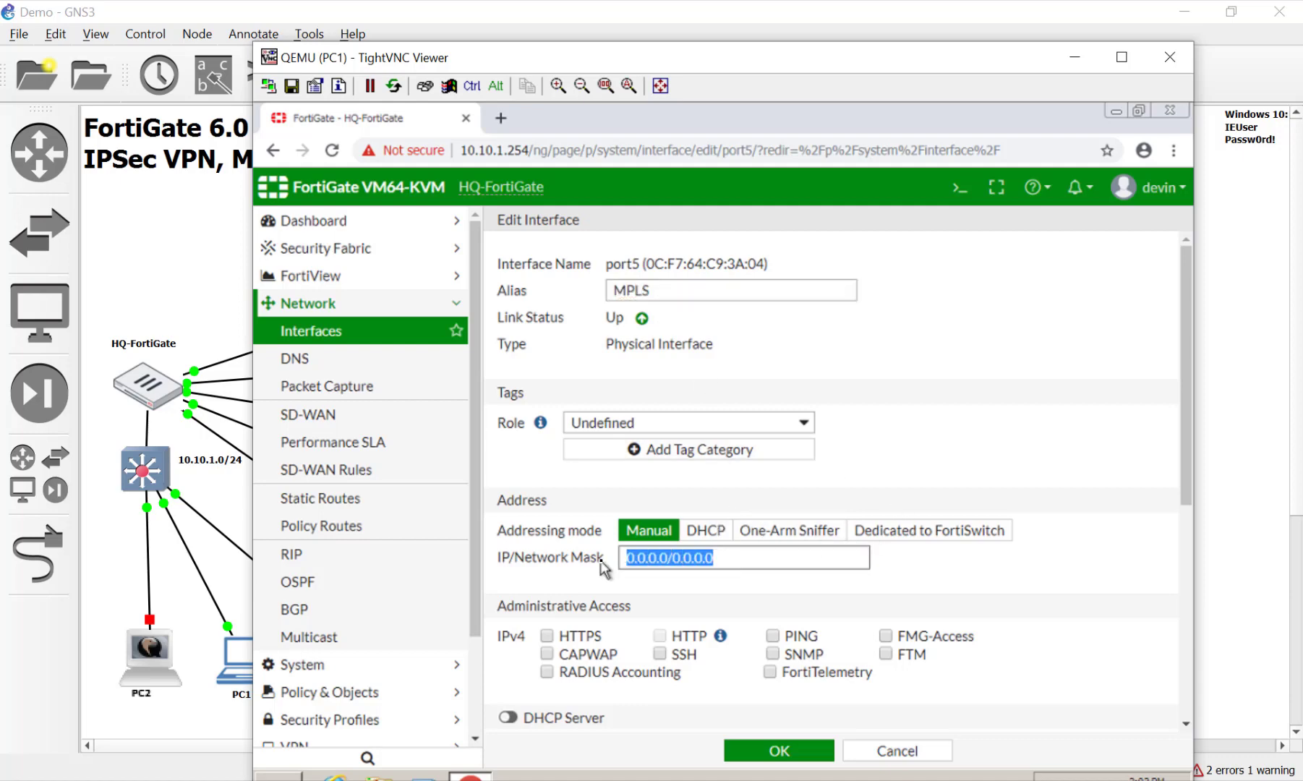
type("172")
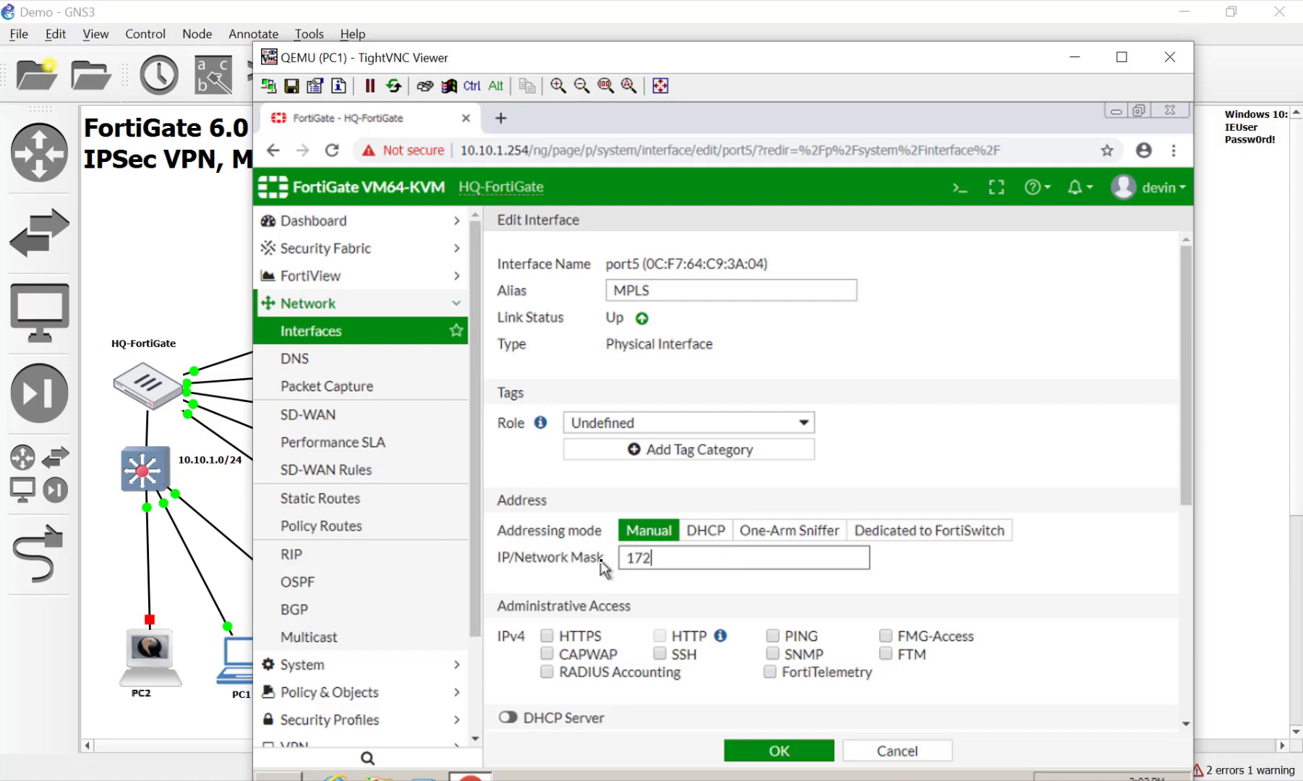
type(".16.1.1/30")
left_click(686, 610)
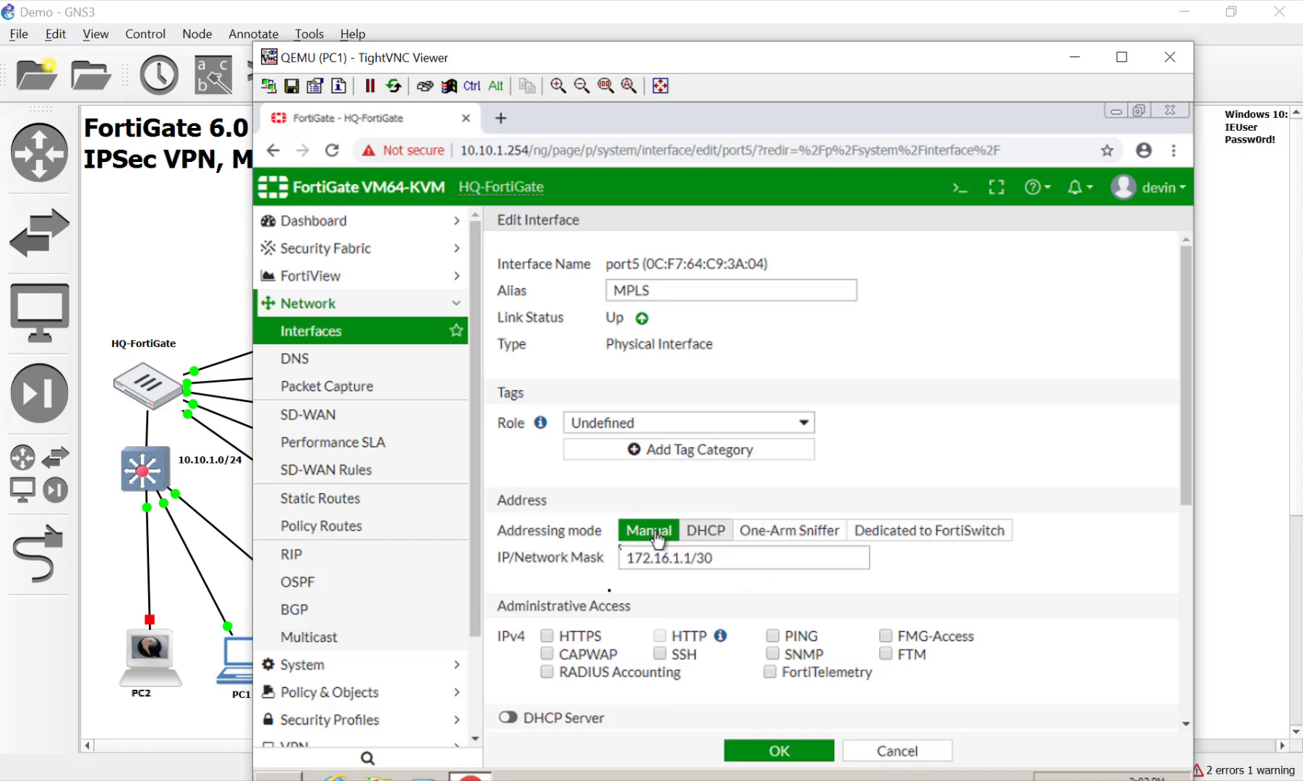
left_click(772, 636)
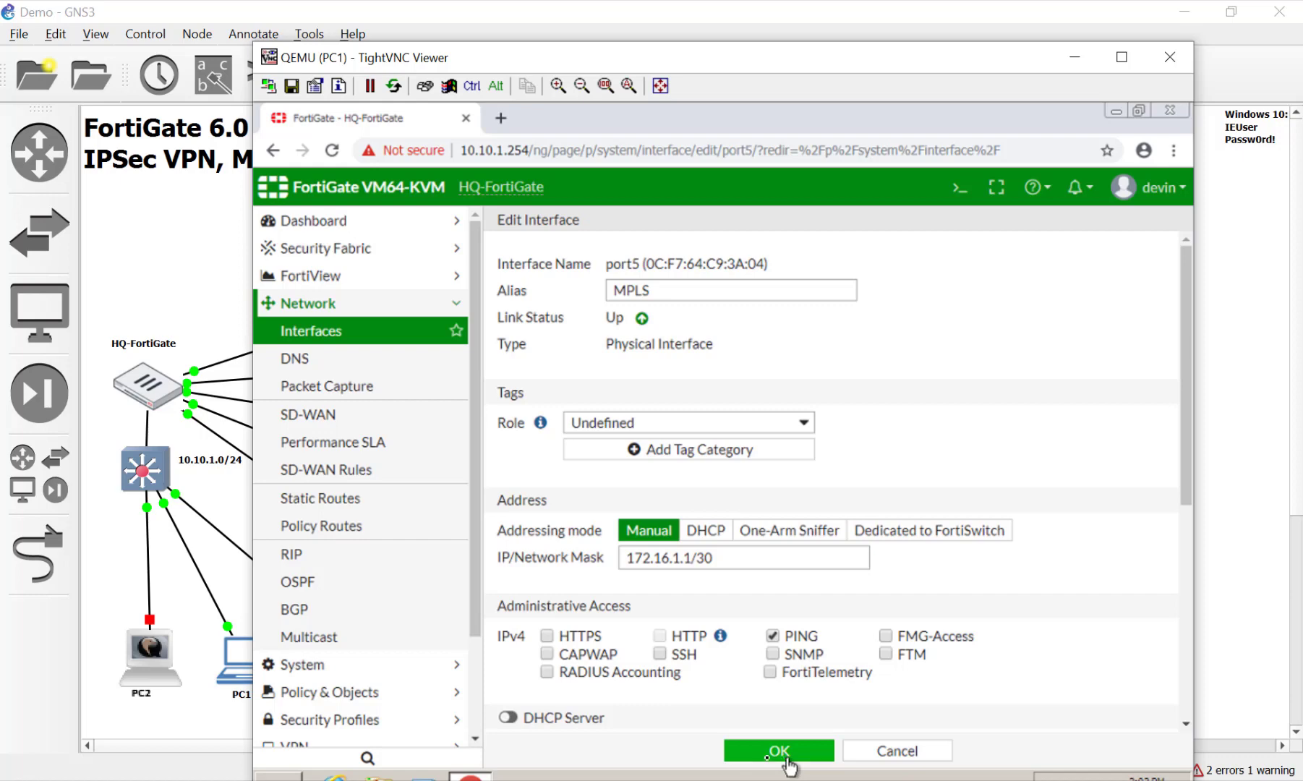
left_click(787, 758)
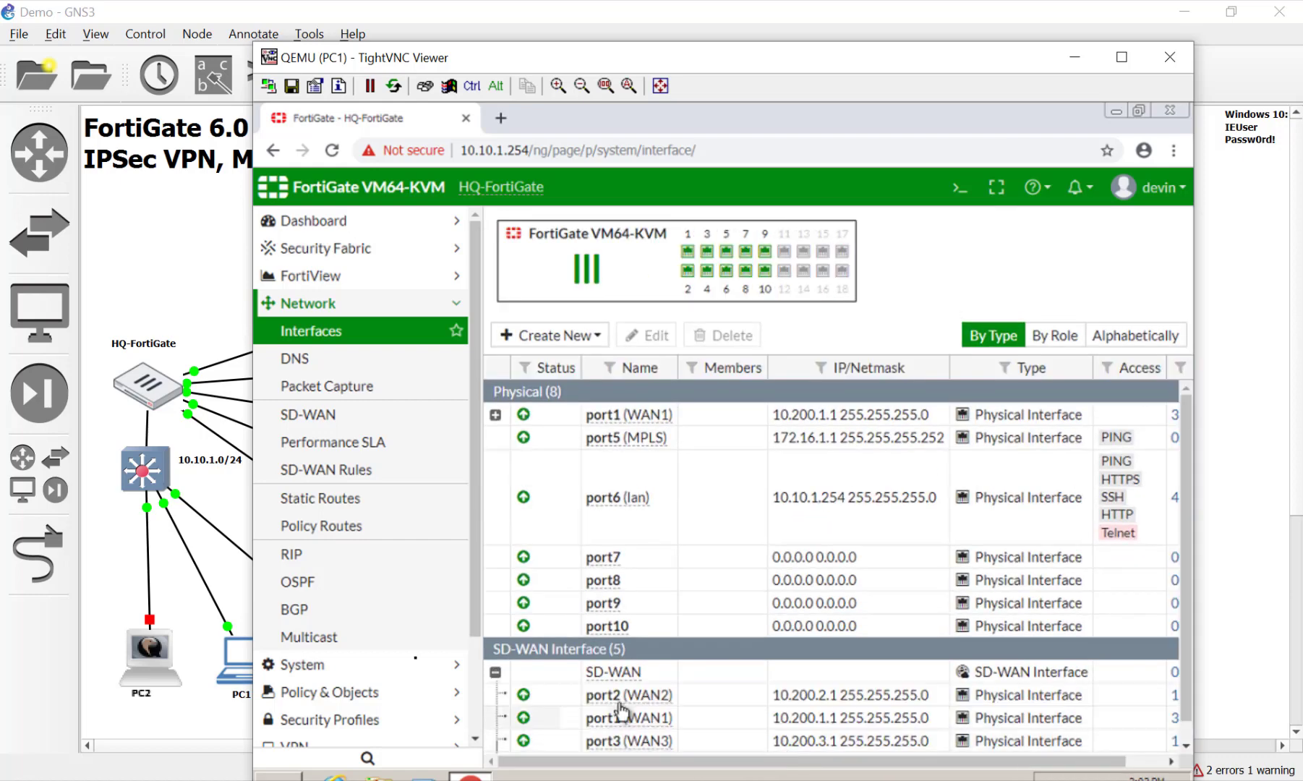
Open the DC-FortiGate console in GNS3 and log in as admin
left_click(118, 562)
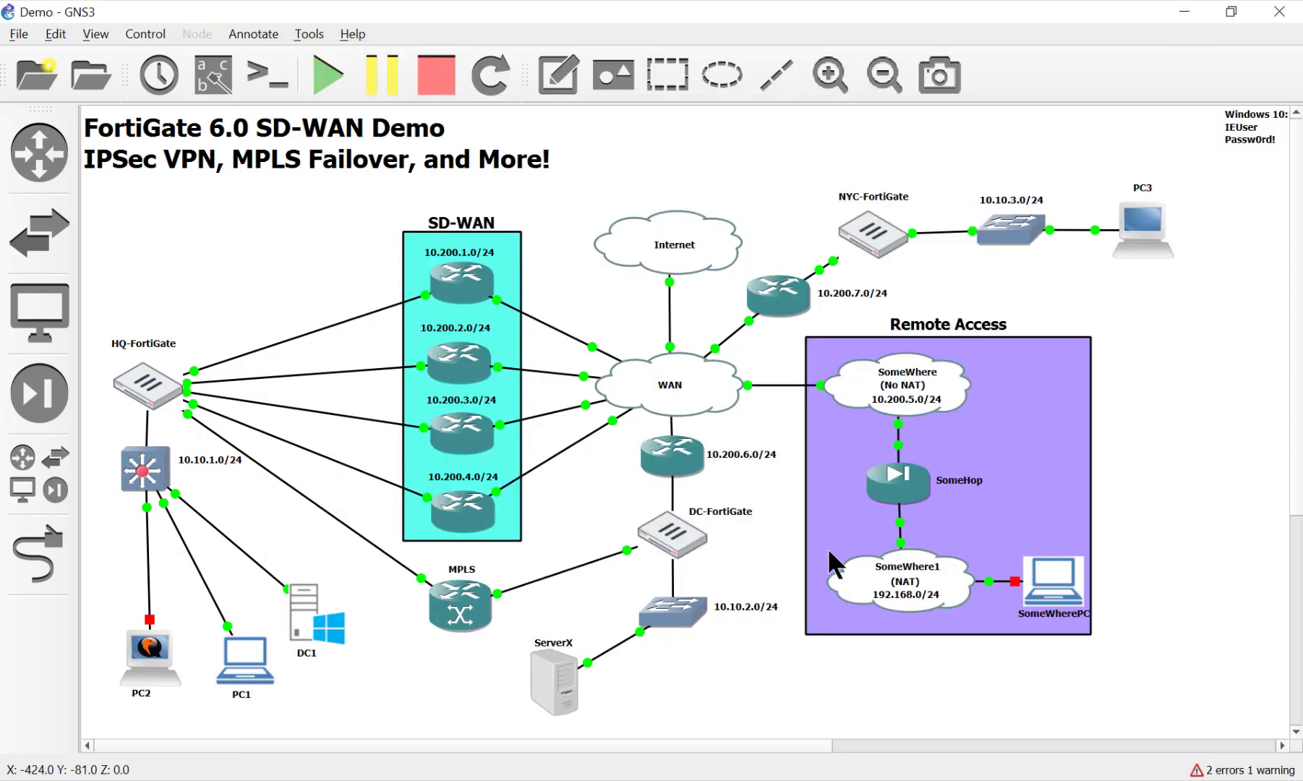
left_click(671, 531)
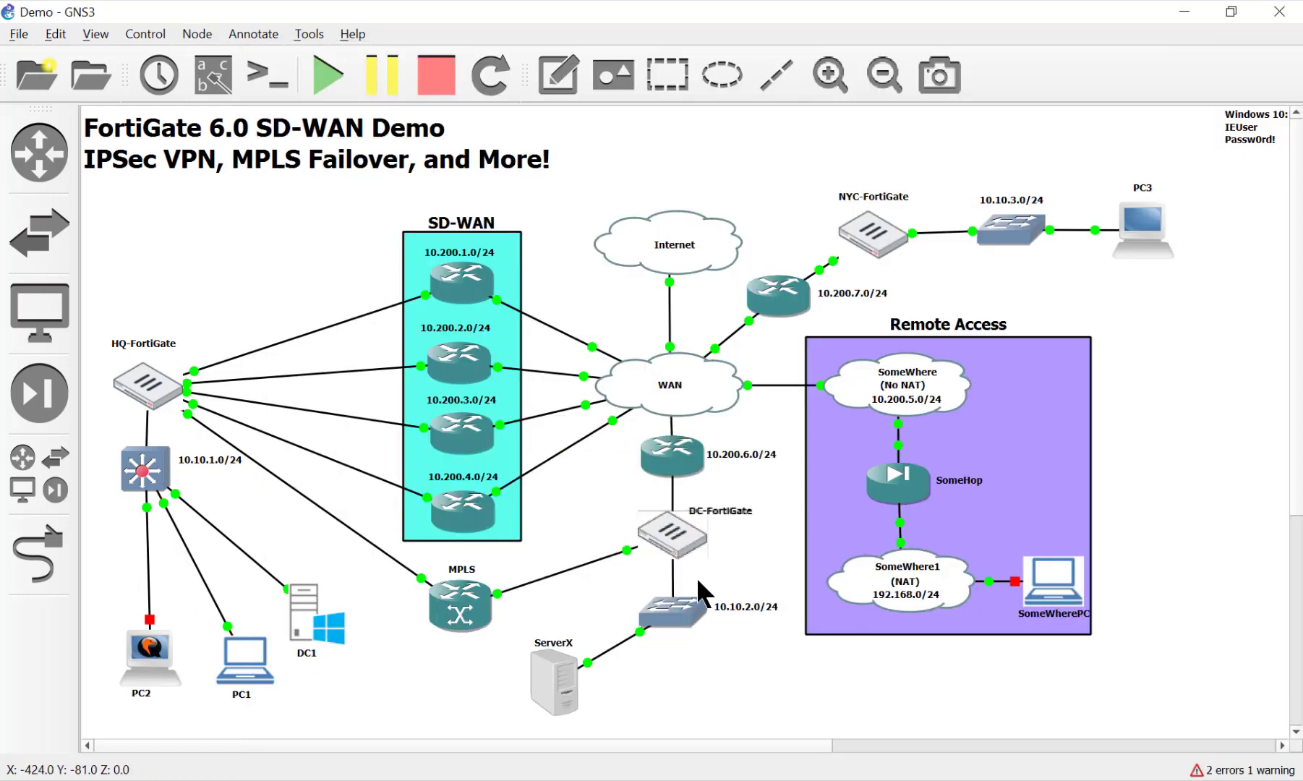
double_click(665, 537)
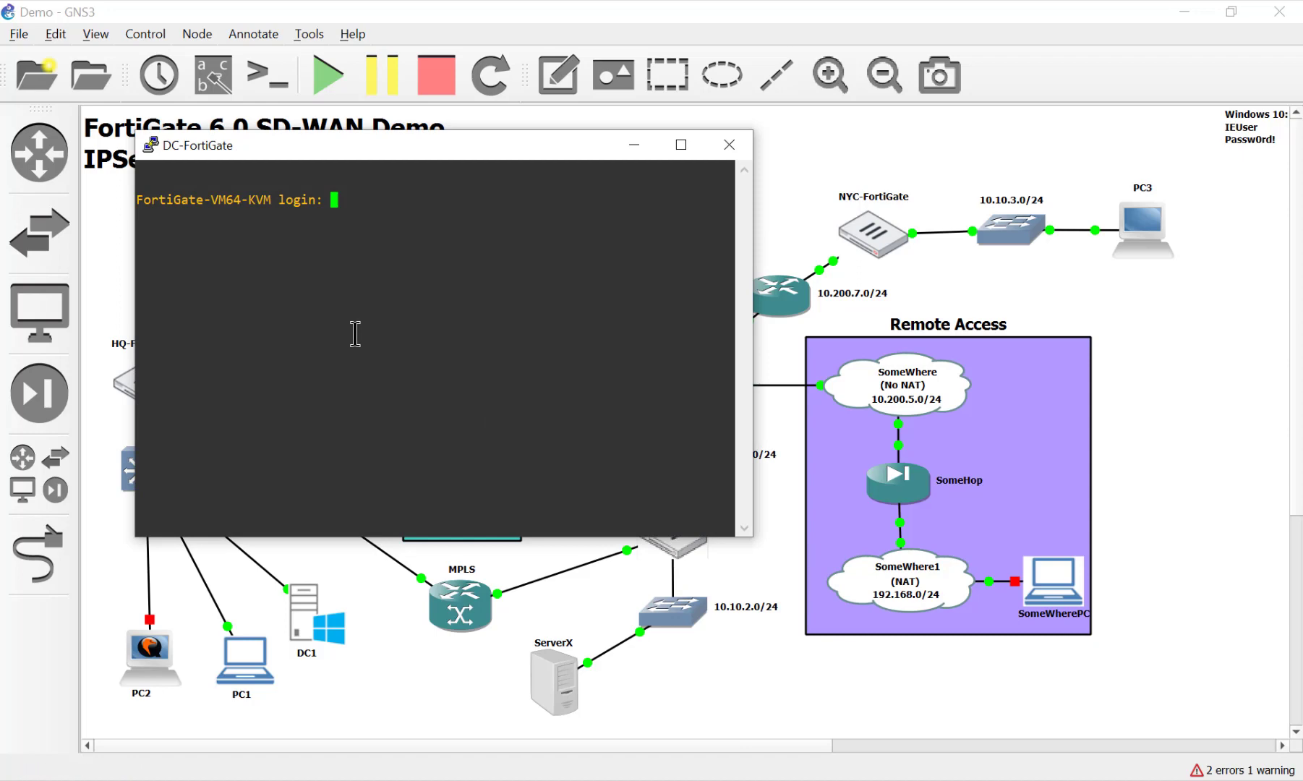
type("admin")
key("Return")
key("Return")
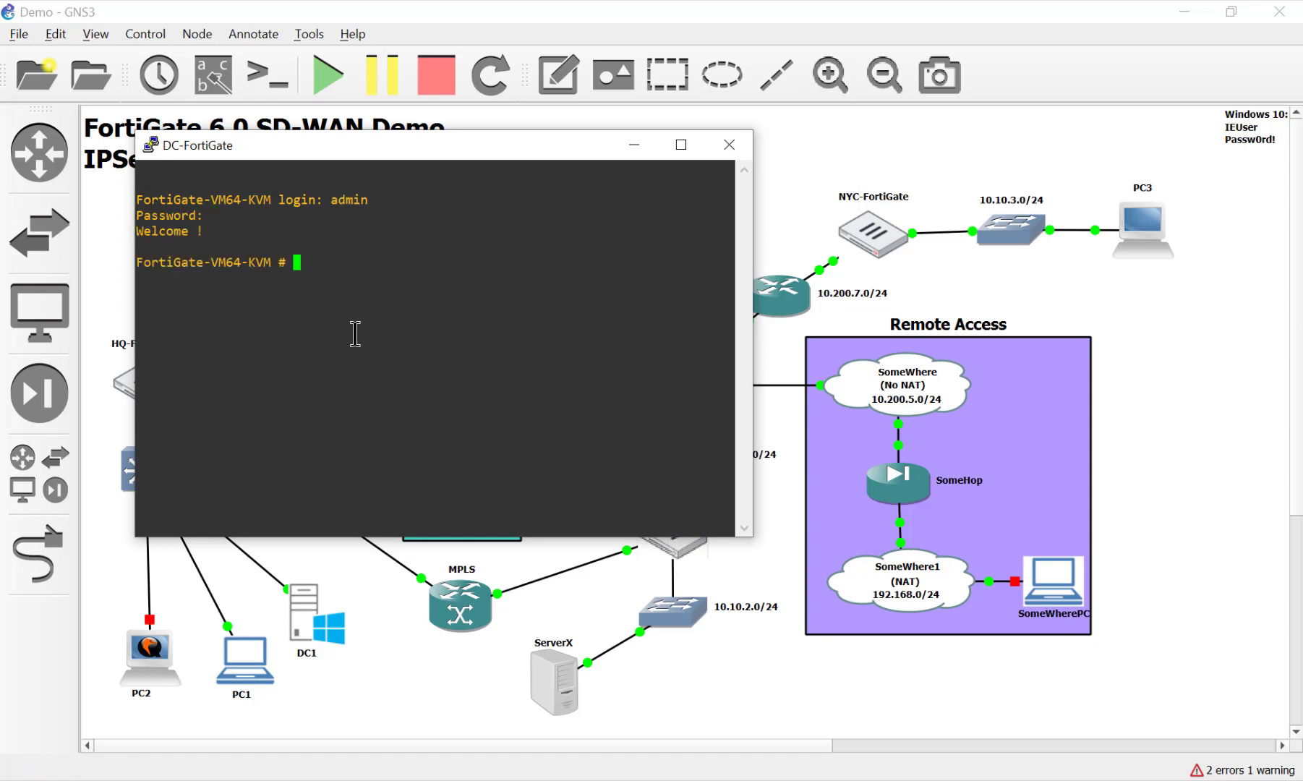
Enter system interface configuration with 'config sys int' and start editing port2
type("config sys int")
key("Return")
type("edit port2")
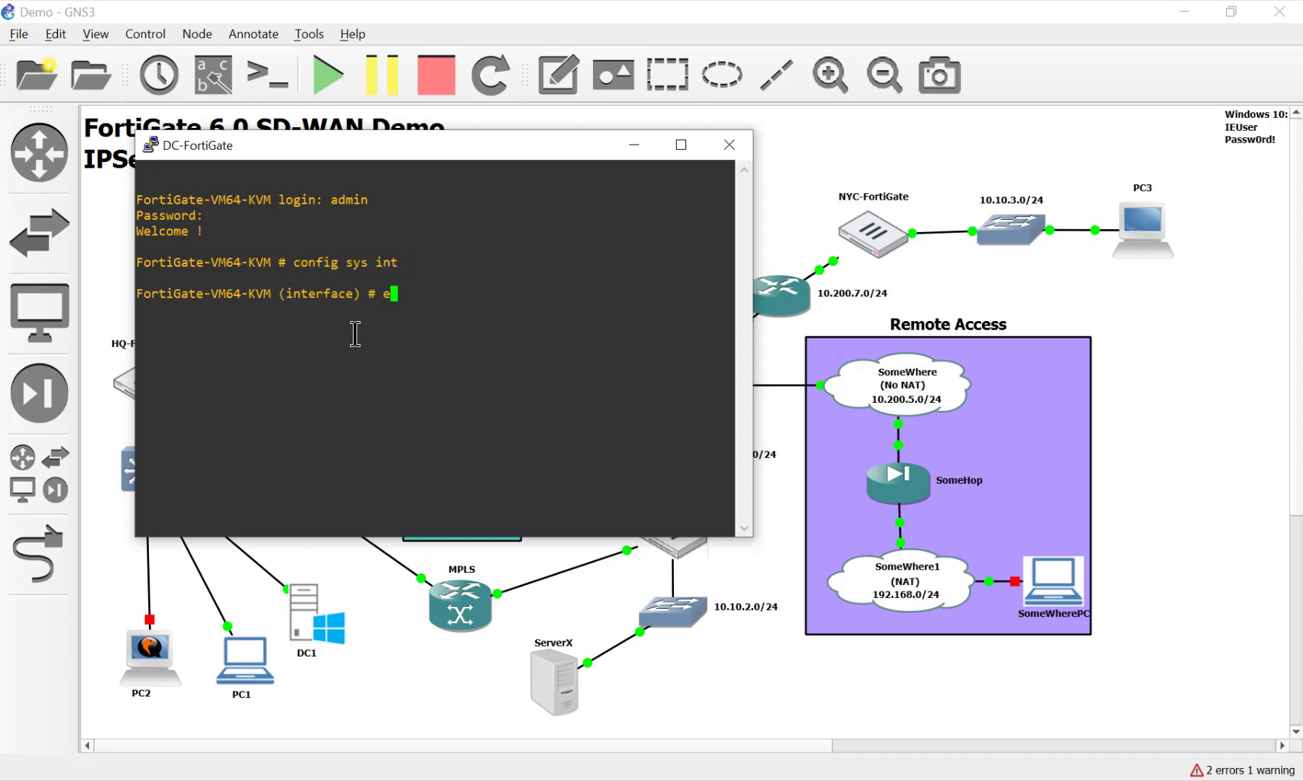
key("Return")
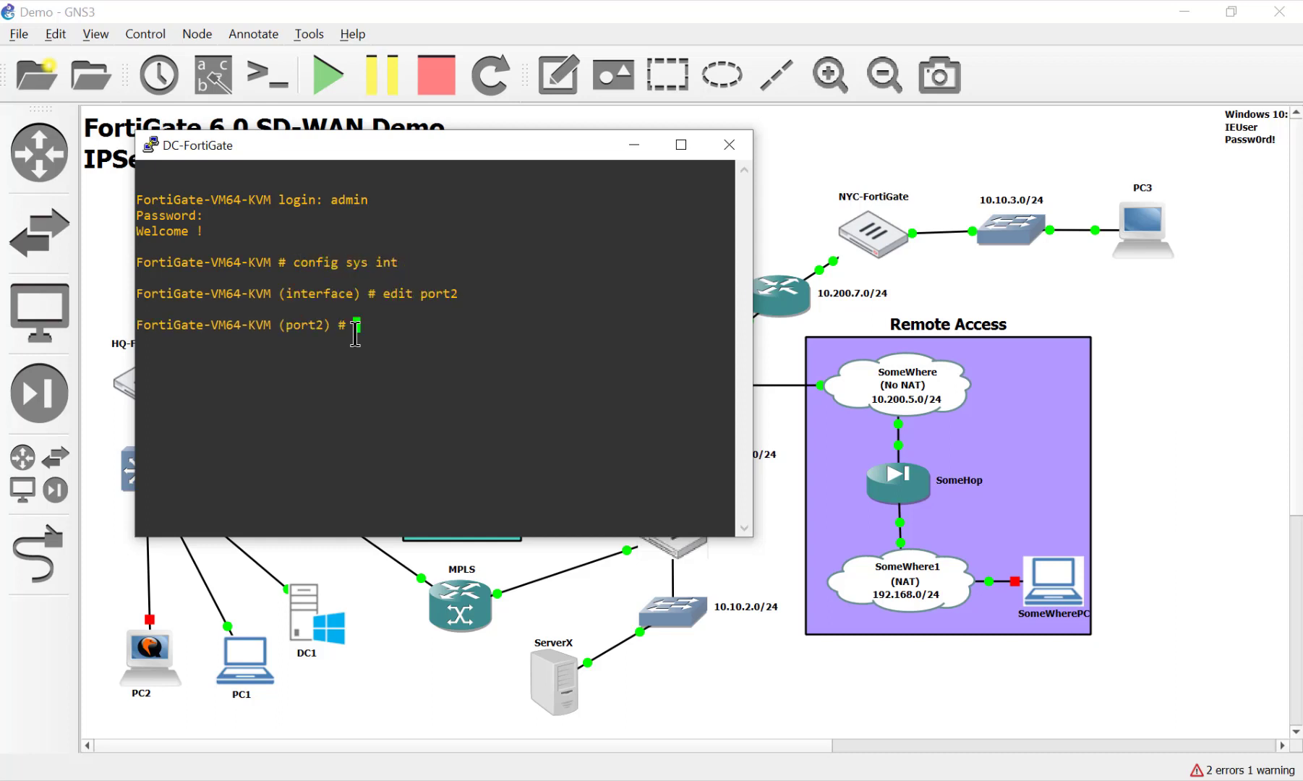
Drag the 10.10.2.0/24 switch down beside ServerX in the topology
left_click(400, 659)
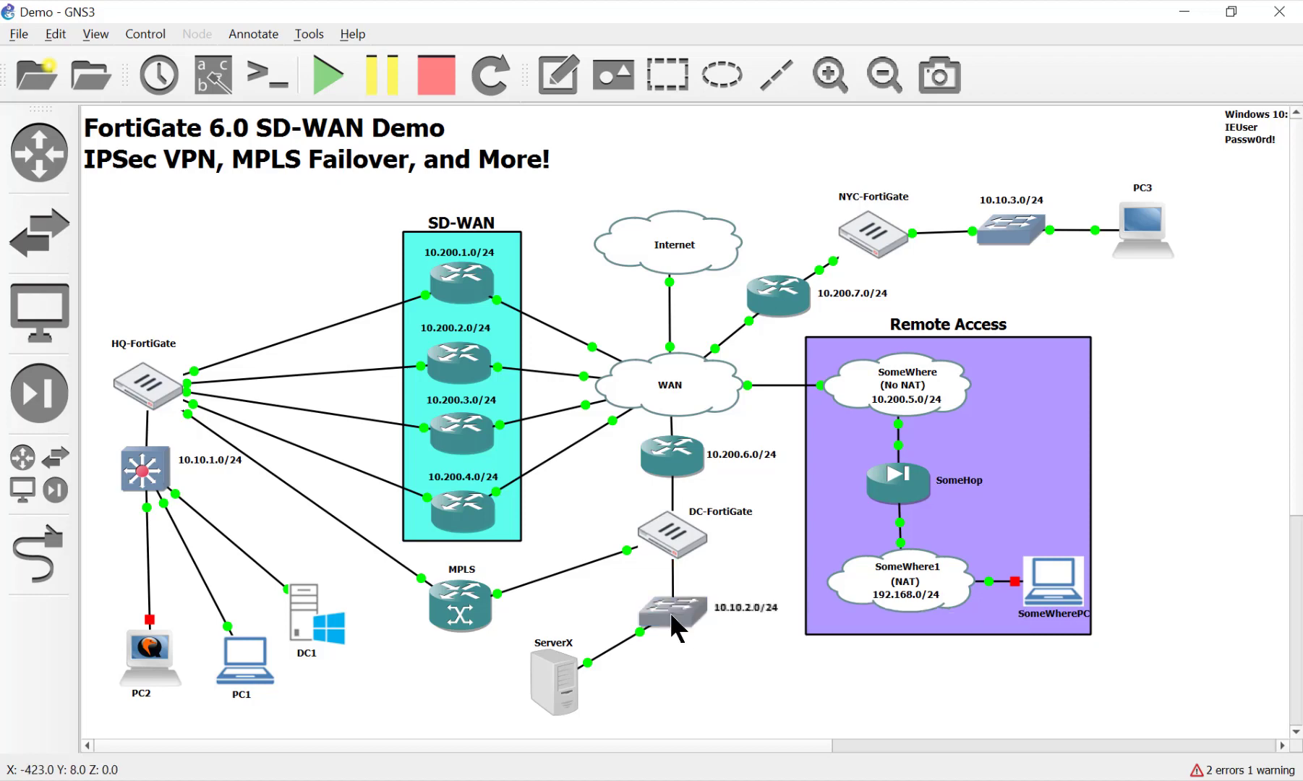
left_click_drag(671, 613, 675, 682)
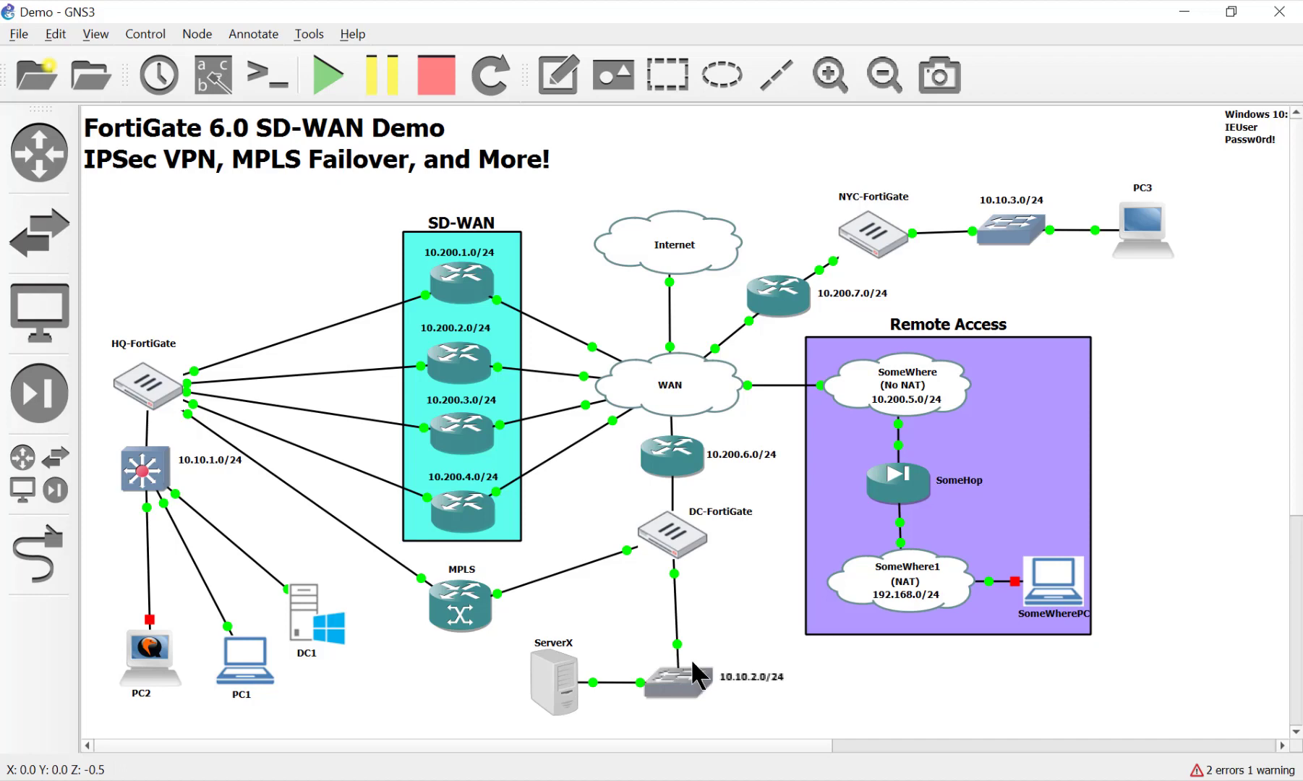
Leave port2 and set DC-FortiGate's port3 IP to 172.16.1.2/30
left_click(888, 780)
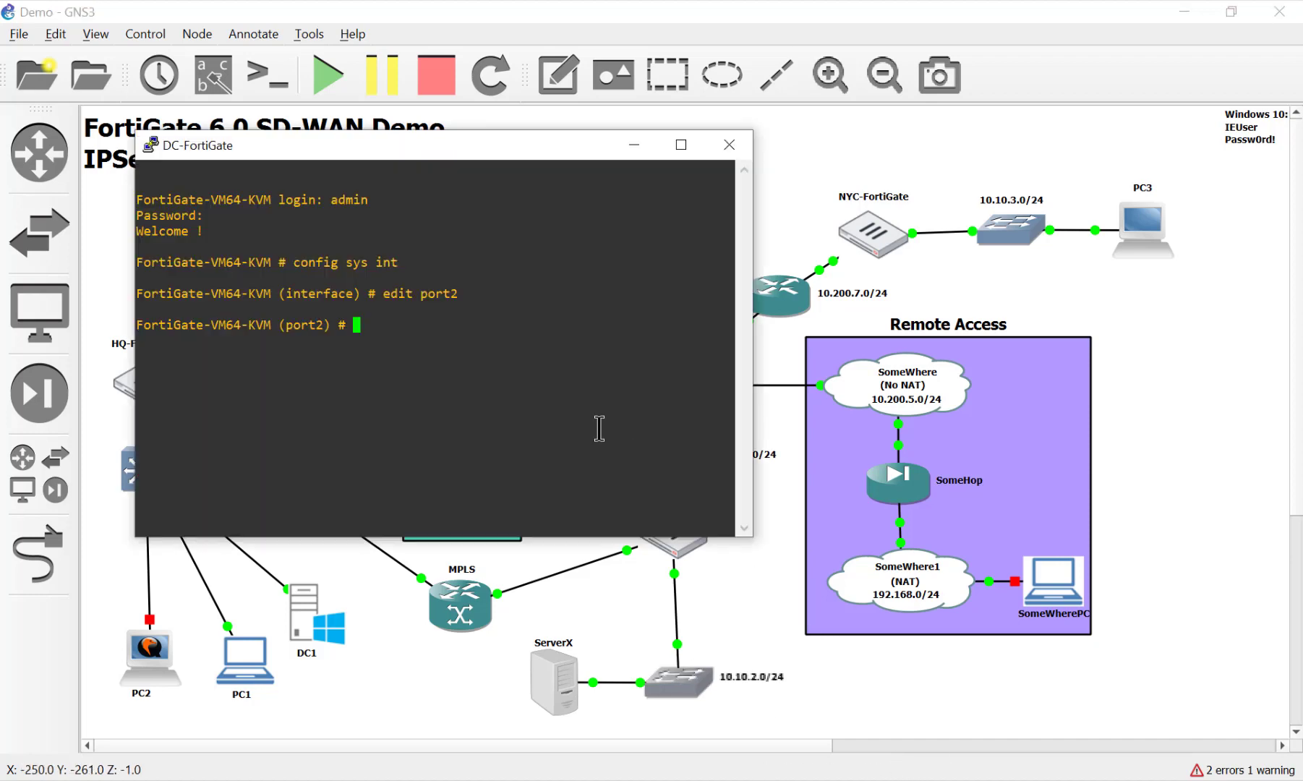
type("next")
key("Return")
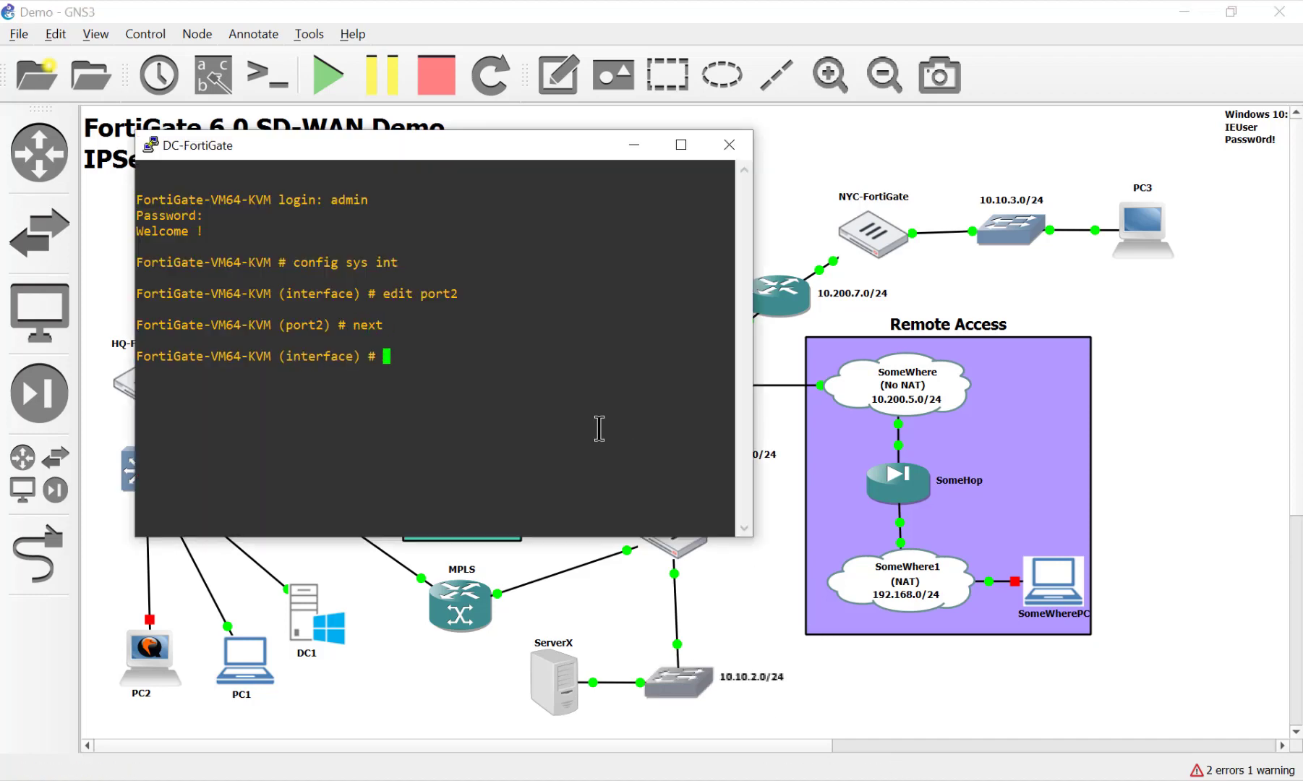
type("edit port3")
key("Return")
type("set ip ")
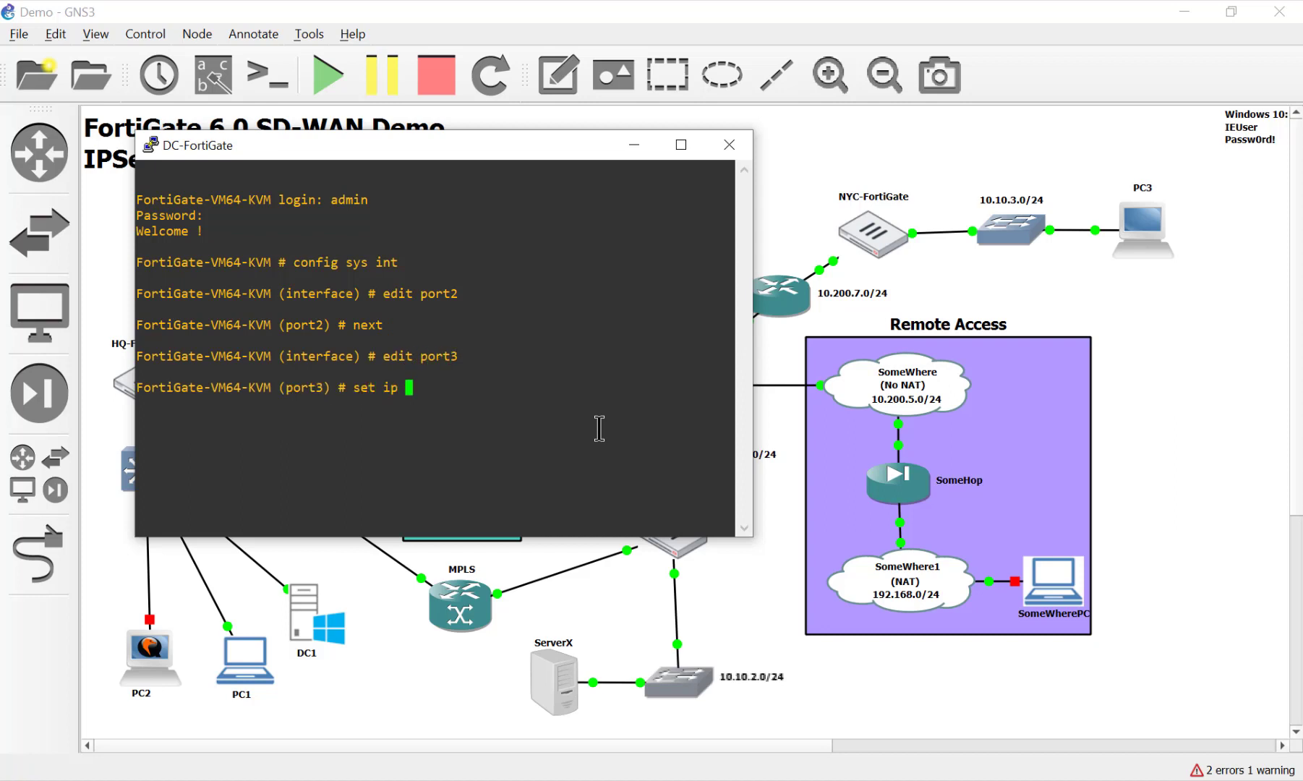
type("172.16.1.2/30")
key("Return")
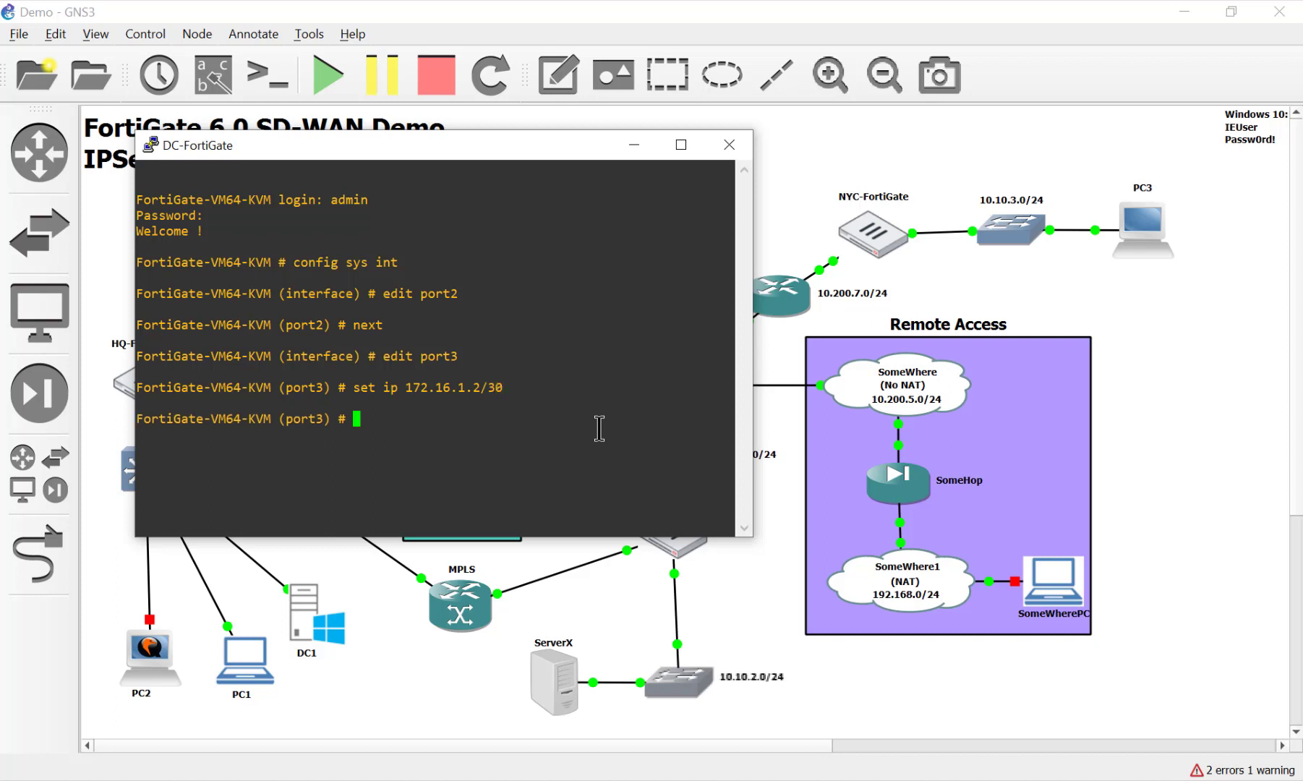
Allow ping, HTTP, HTTPS and SSH on port3, end, and ping 172.16.1.1
type("set allowaccess ping ht")
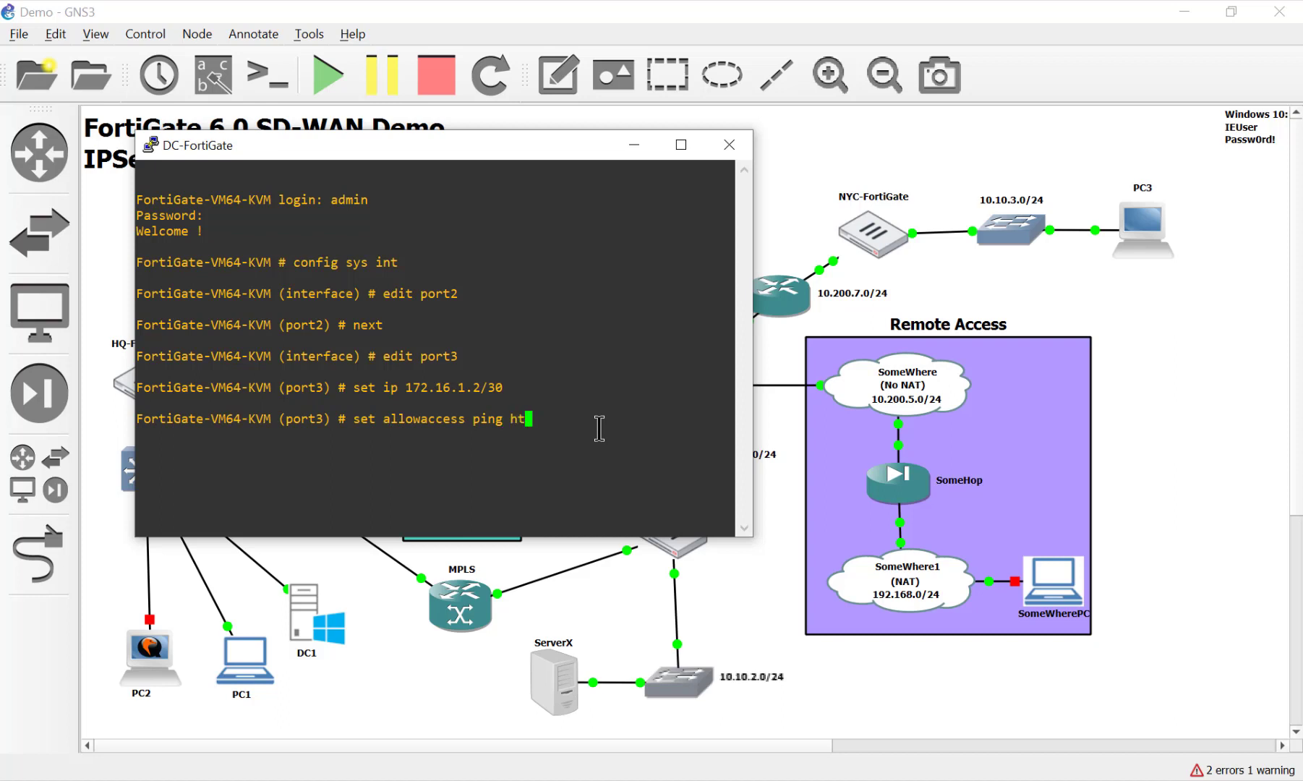
type("tp https ssh")
key("Return")
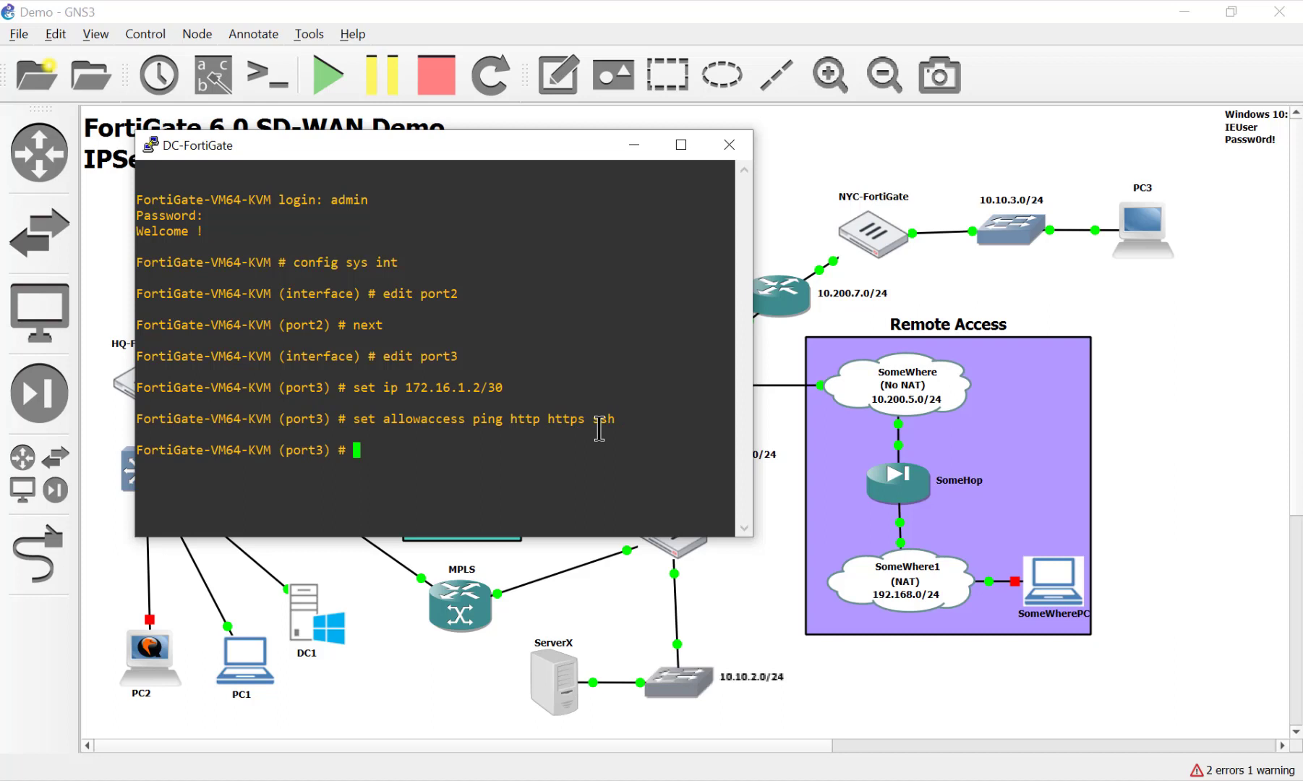
type("end")
key("Return")
type("exe ping 1")
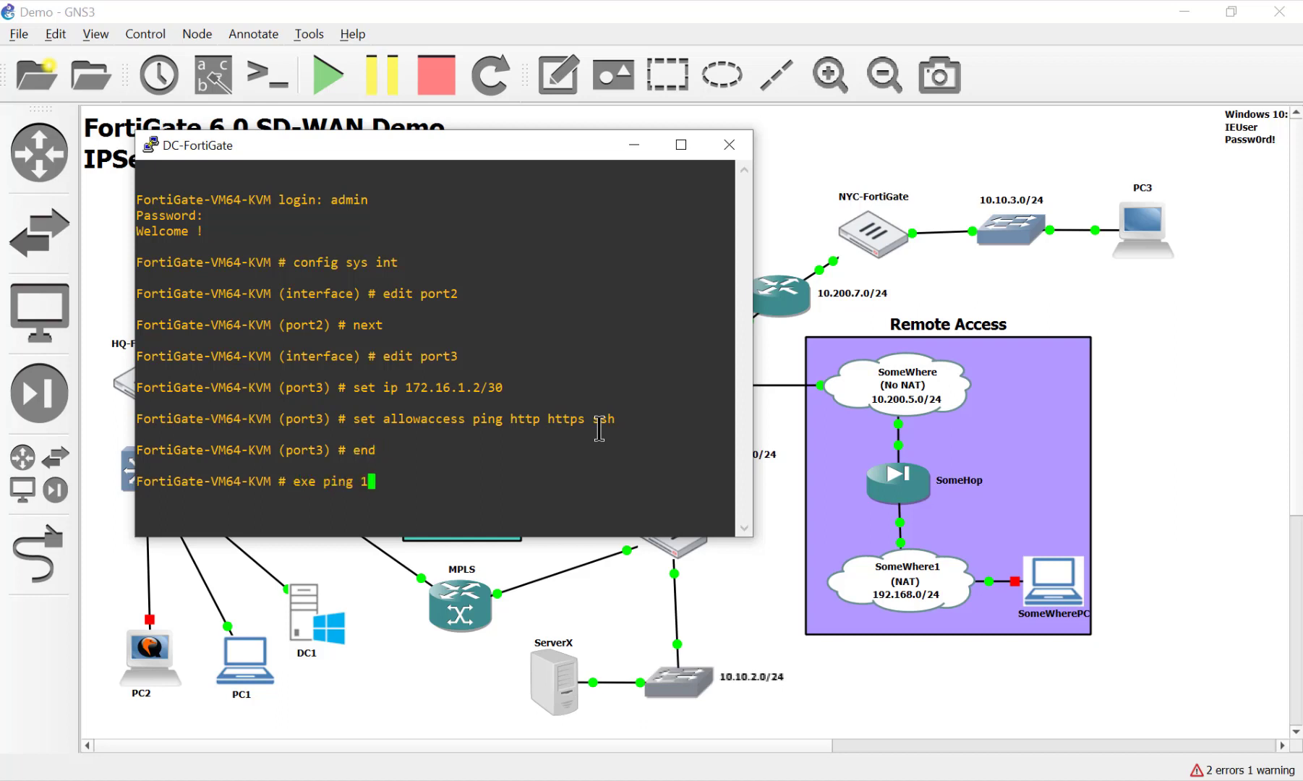
type("72.")
type("16.1.")
type("1")
key("Return")
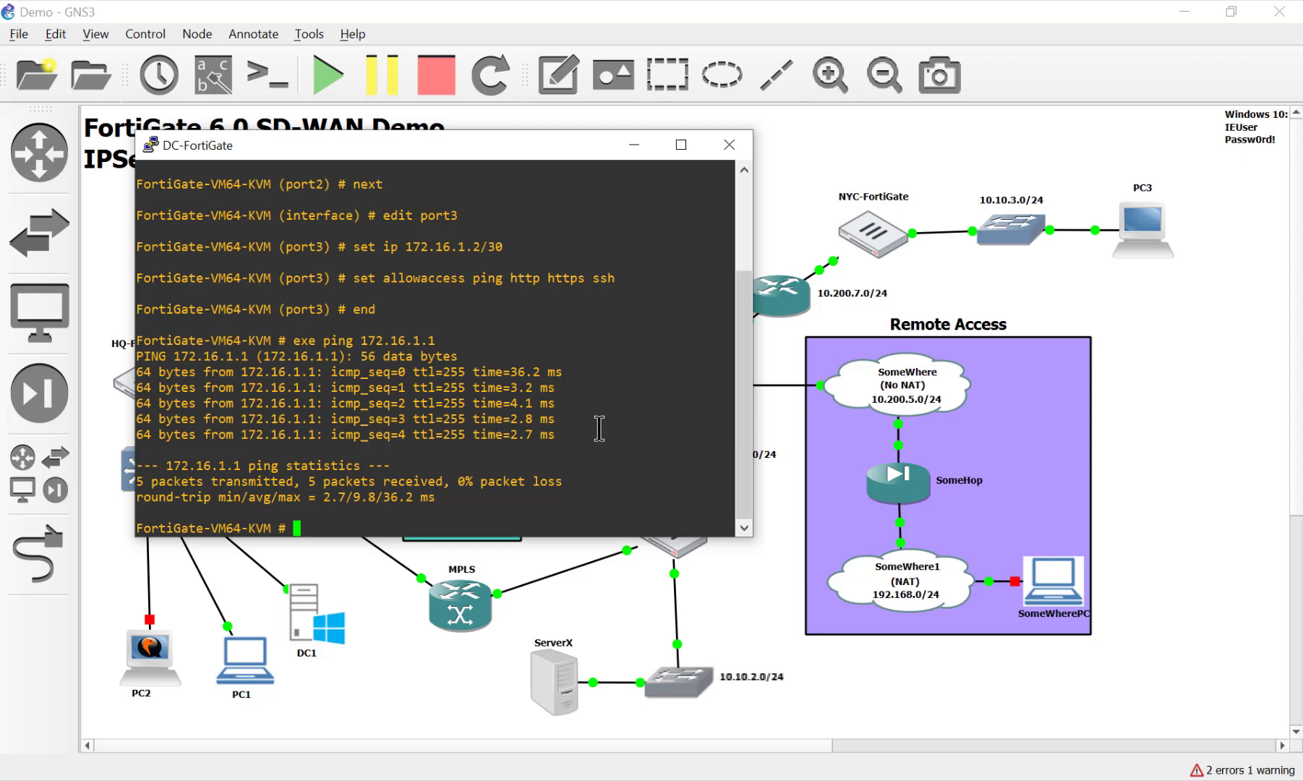
Try loading 172.16.1.2 in a new PC1 Chrome tab, close it after timeout, and return to GNS3
left_click(228, 653)
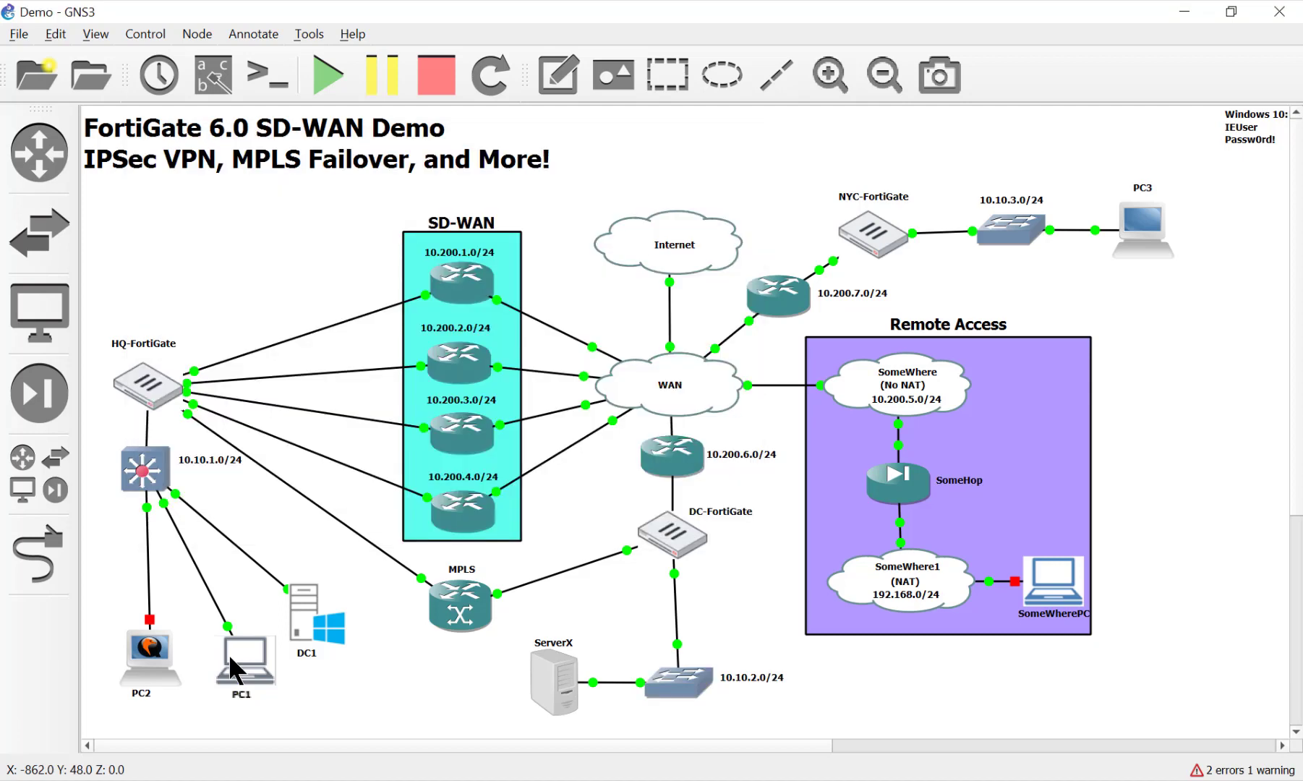
double_click(228, 654)
left_click_drag(617, 54, 605, 31)
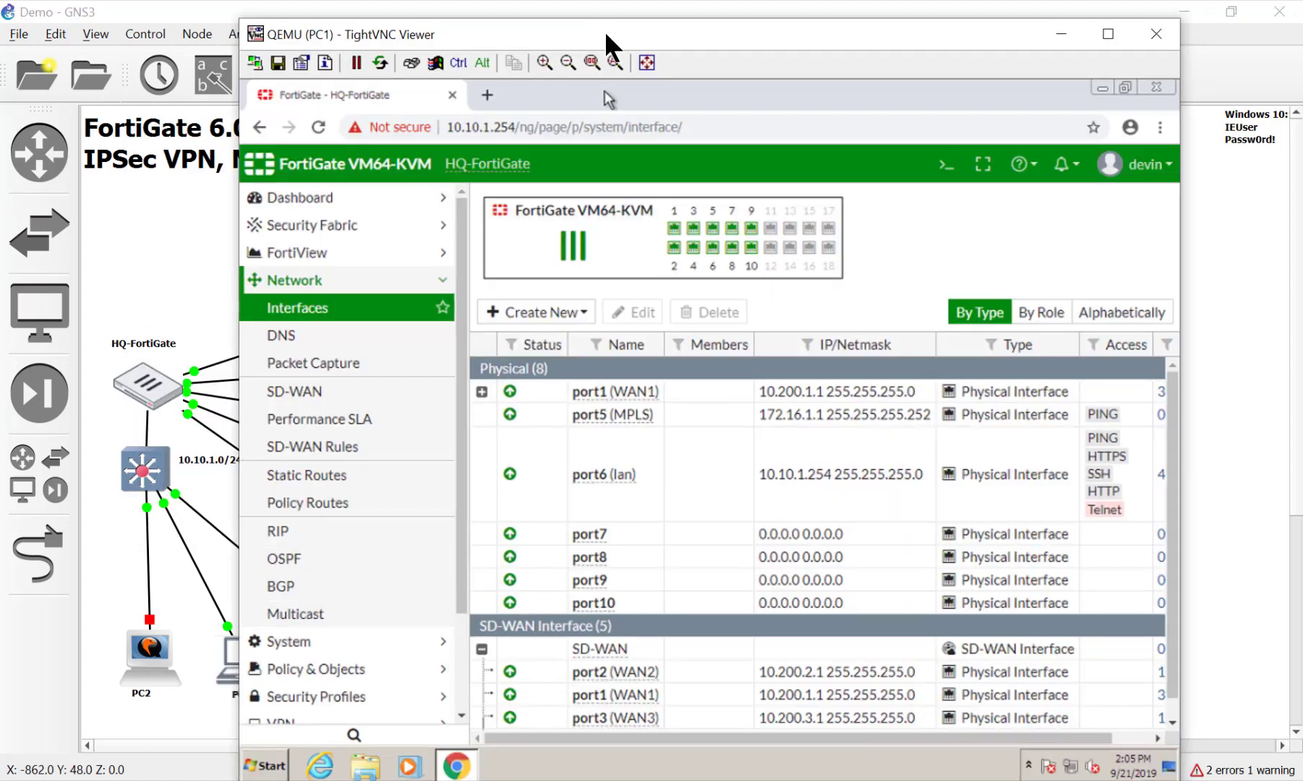
key("ctrl+t")
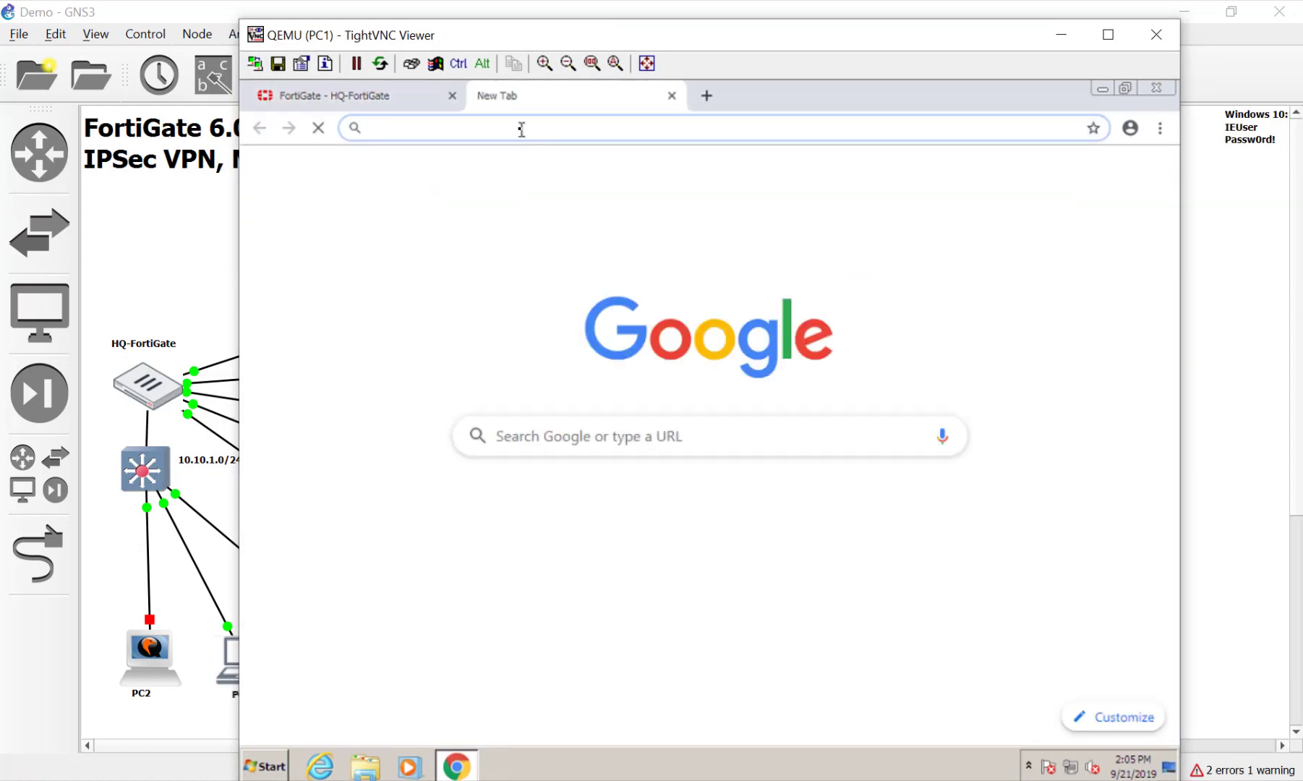
type("172.")
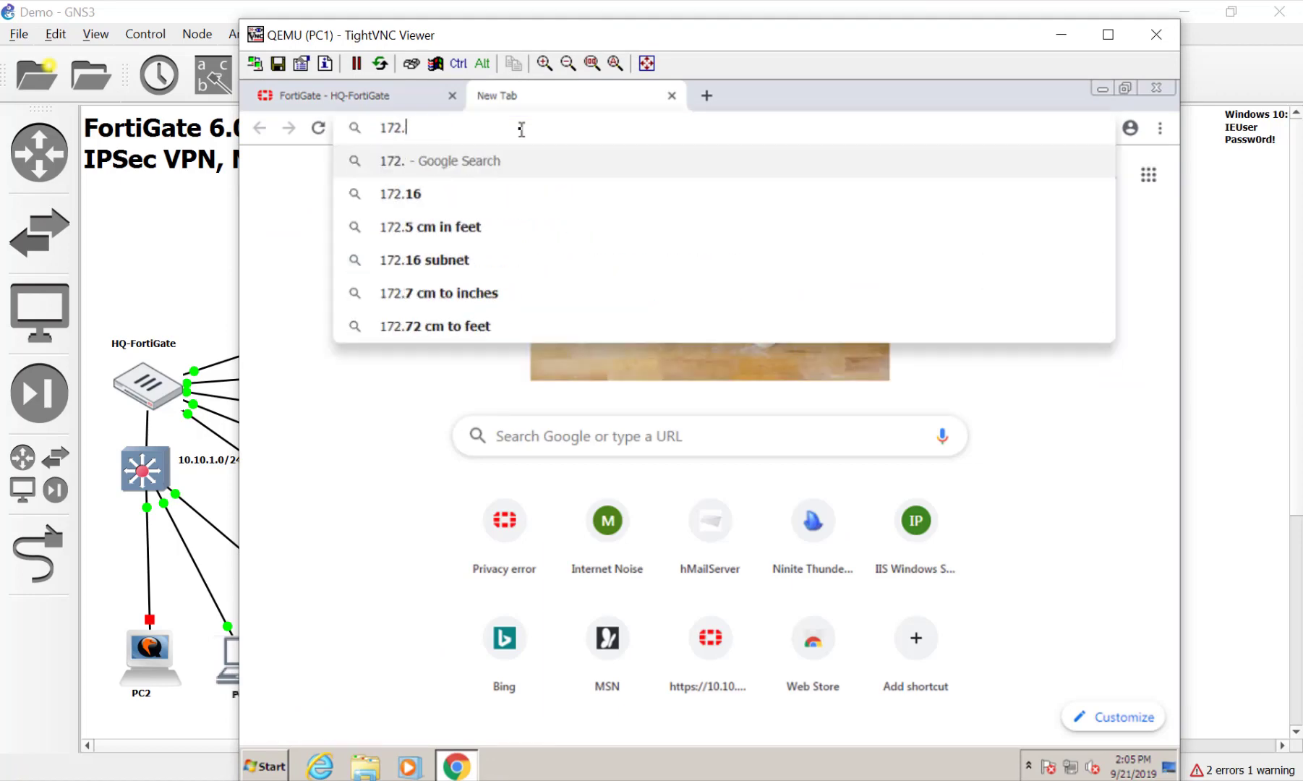
type("16.1.")
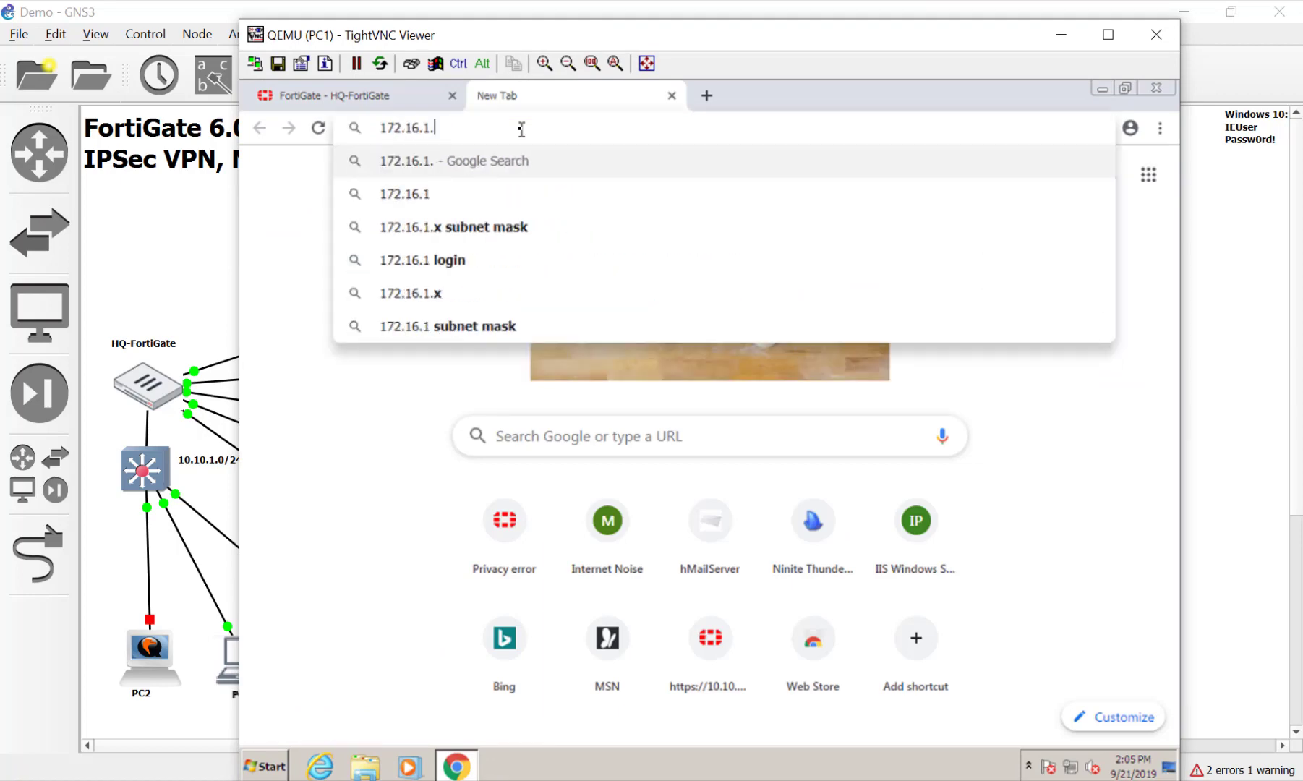
type("2")
key("Return")
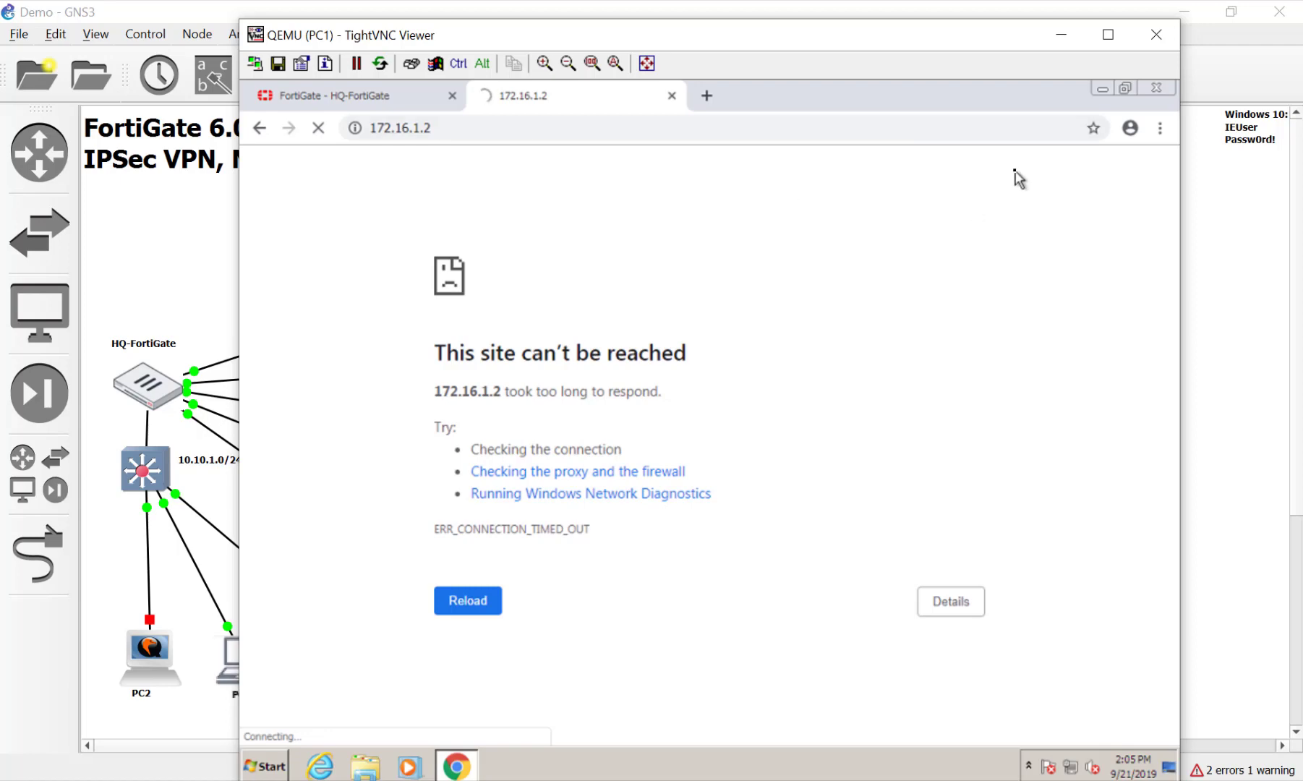
left_click(675, 100)
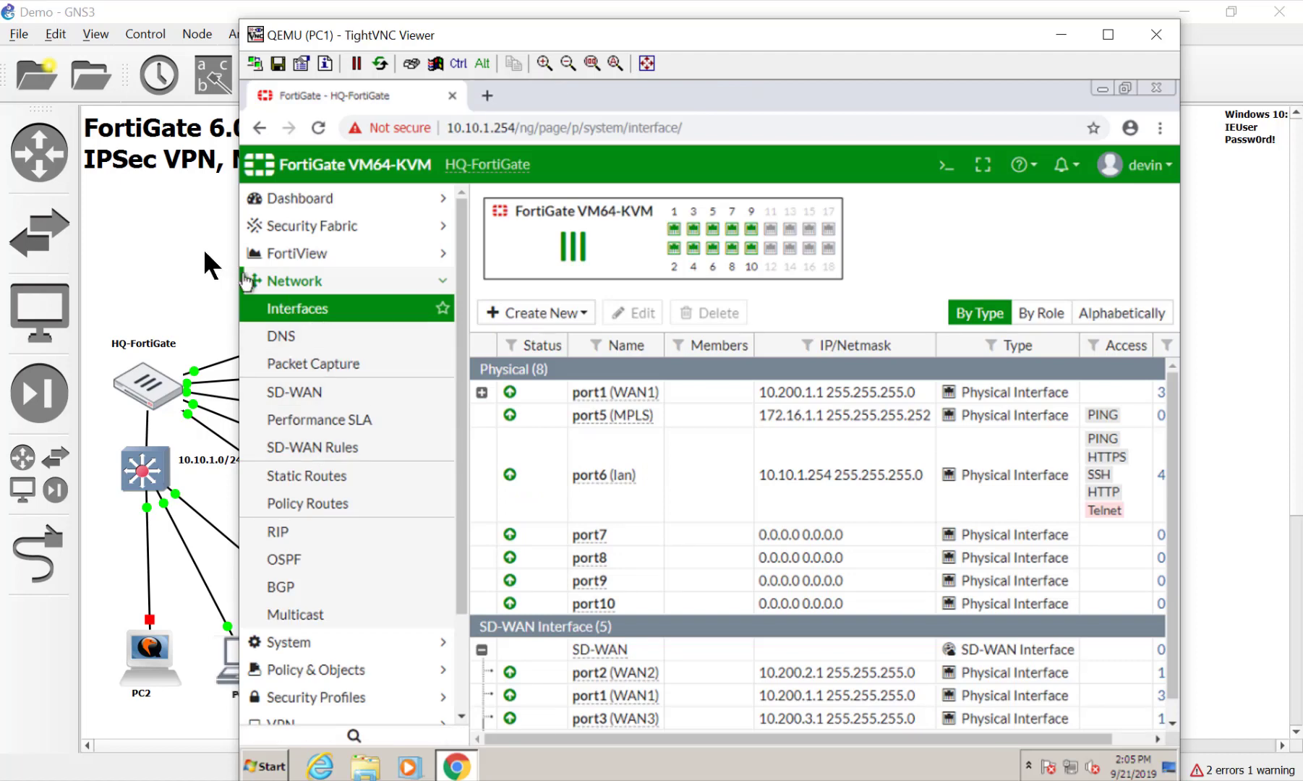
left_click(204, 248)
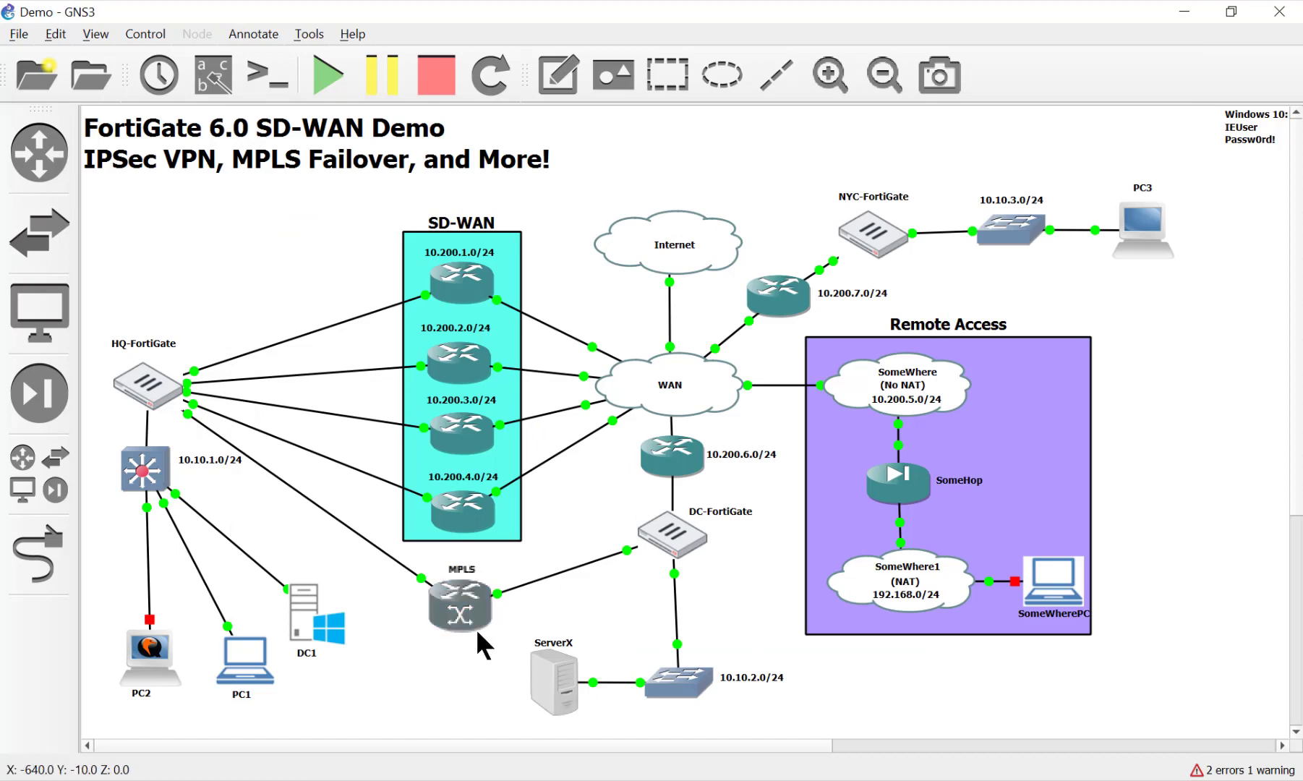
Reopen the DC-FortiGate console, enter 'config sys int', then exit it with 'end'
double_click(685, 522)
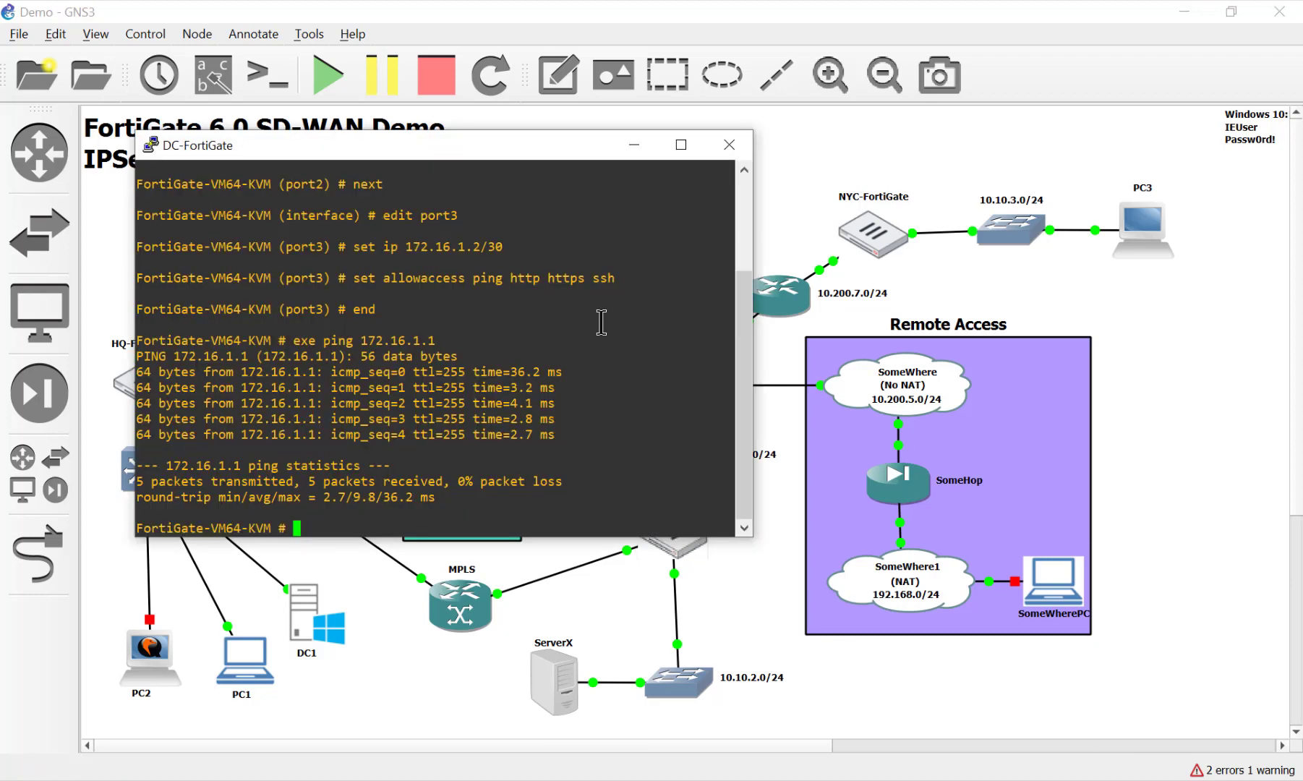
type("config sysx")
key("BackSpace")
type("int")
key("Return")
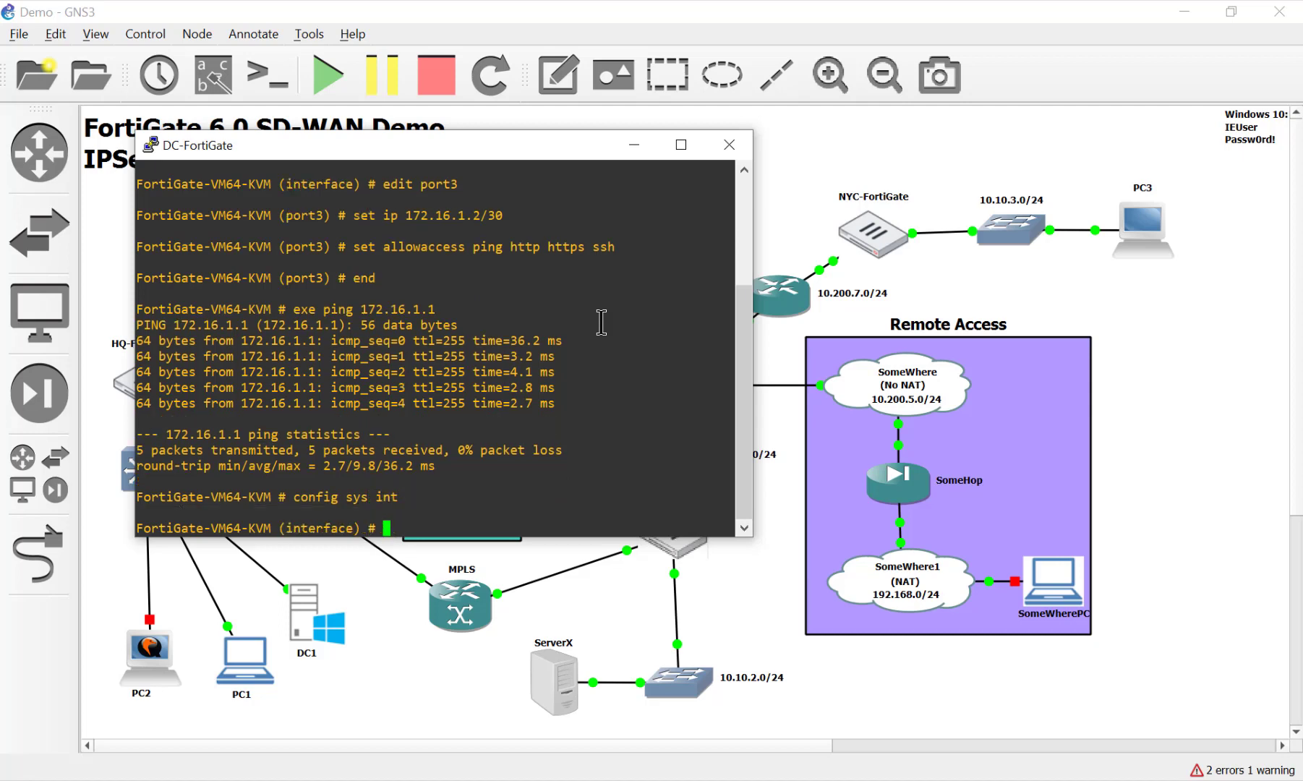
type("edit port")
key("BackSpace")
key("BackSpace")
key("BackSpace")
key("BackSpace")
key("BackSpace")
key("BackSpace")
key("BackSpace")
key("BackSpace")
key("BackSpace")
type("end")
key("Return")
key("BackSpace")
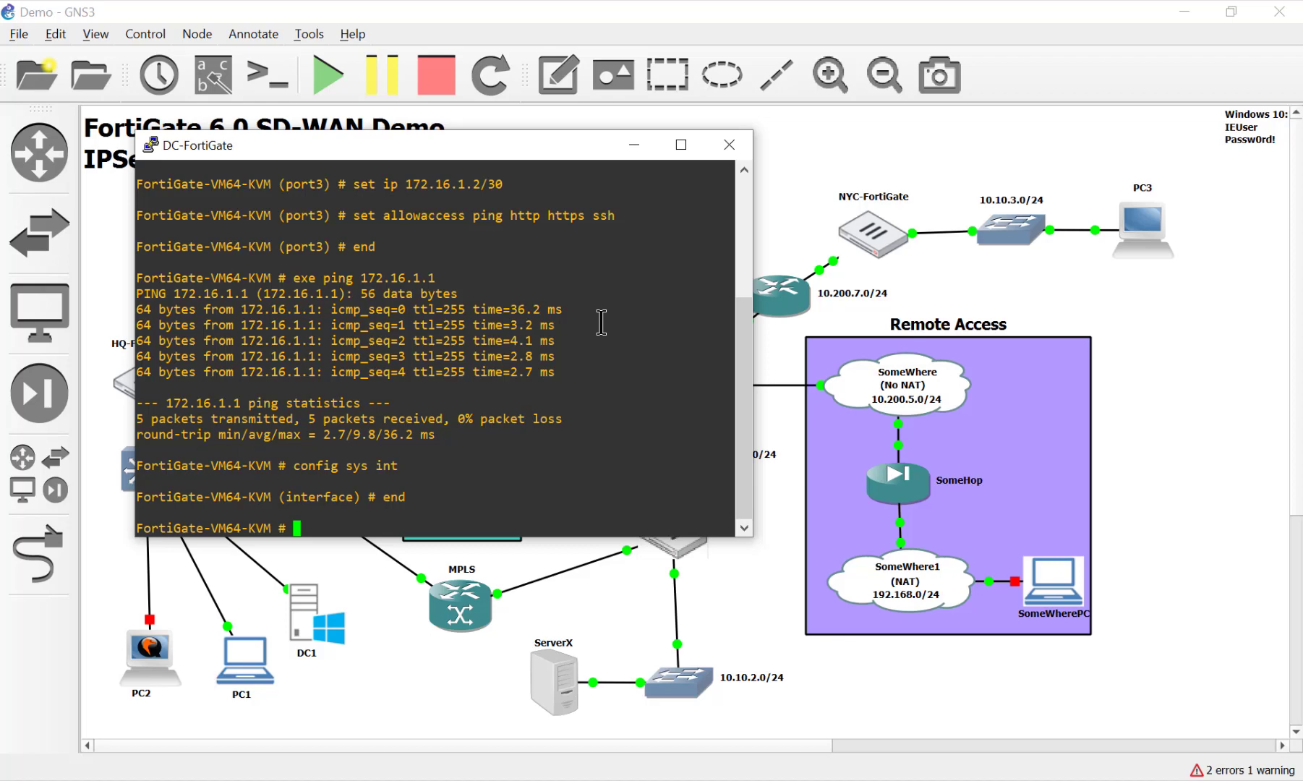
Re-enter system interface configuration with 'config sys int' on DC-FortiGate
type("config sys int")
key("Return")
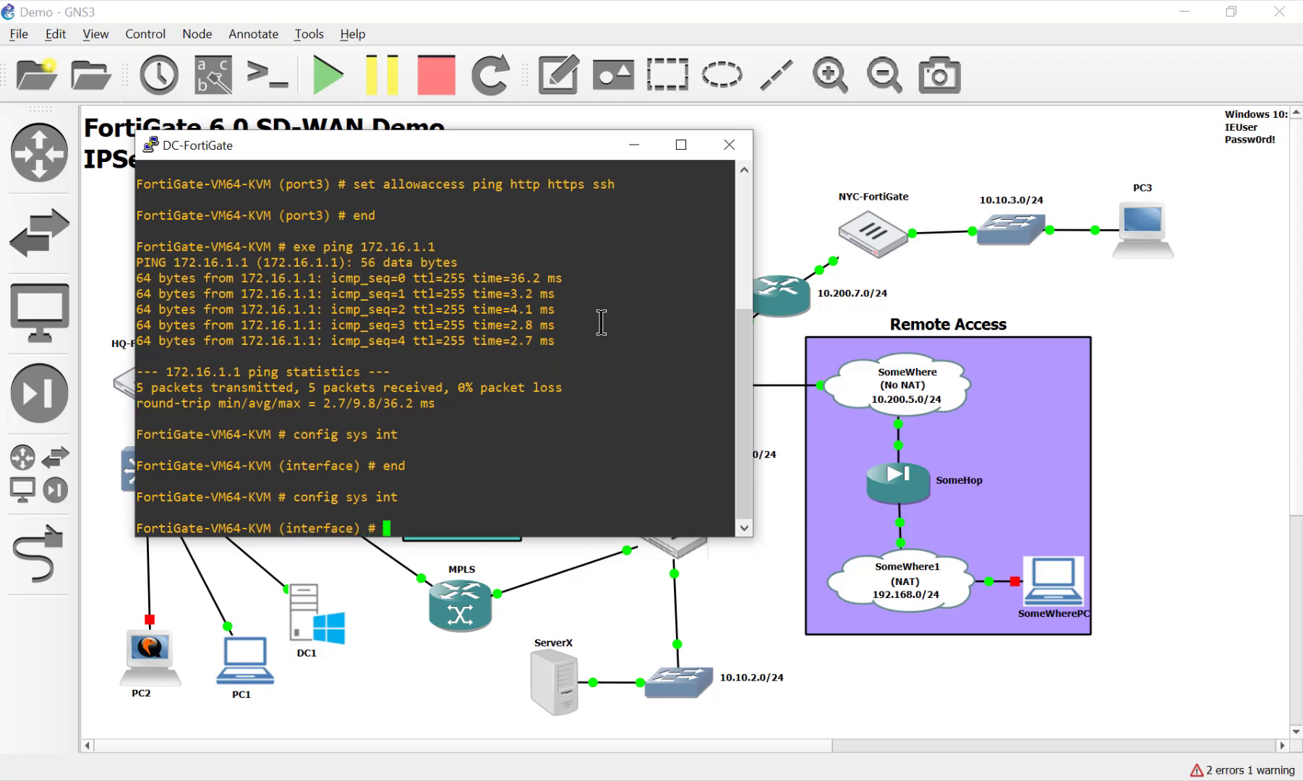
left_click(436, 718)
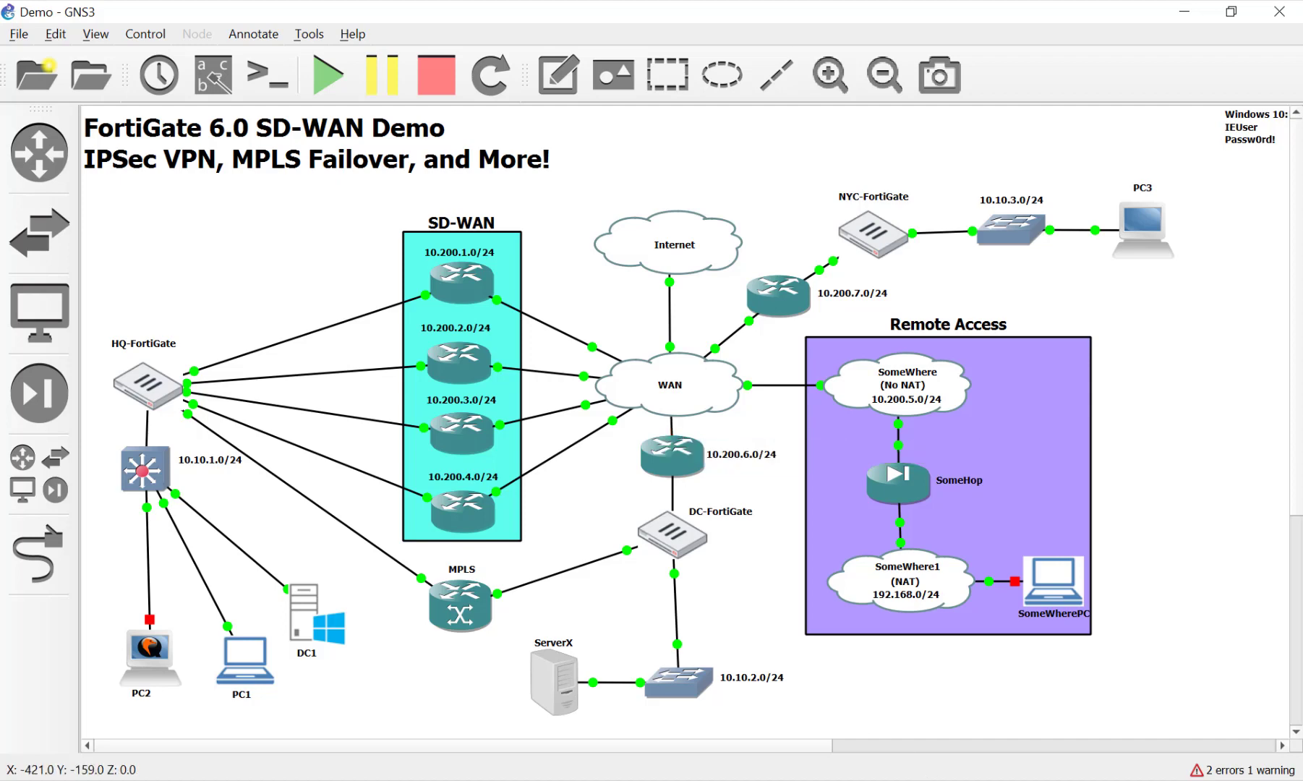
left_click(916, 780)
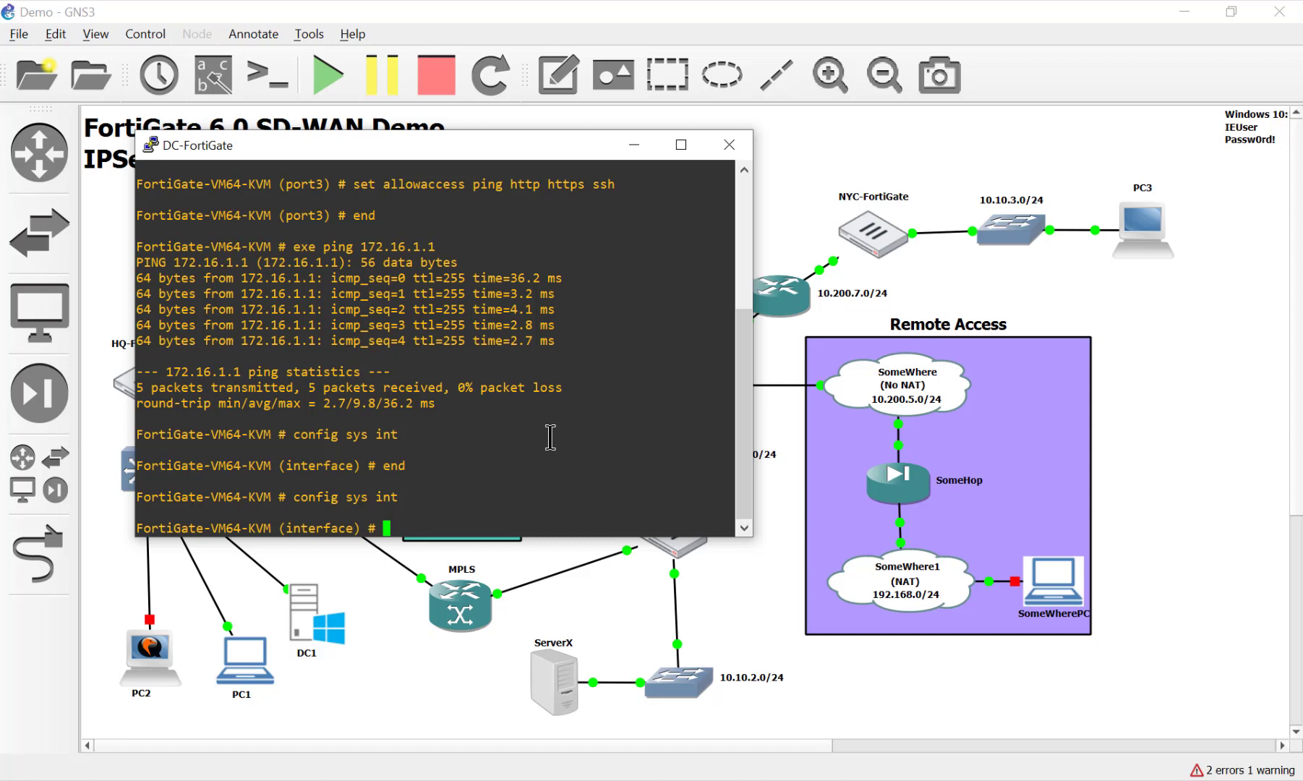
Edit port1 and display its current settings with 'show'
type("set")
key("BackSpace")
key("BackSpace")
key("BackSpace")
key("BackSpace")
type("edit port1")
key("Return")
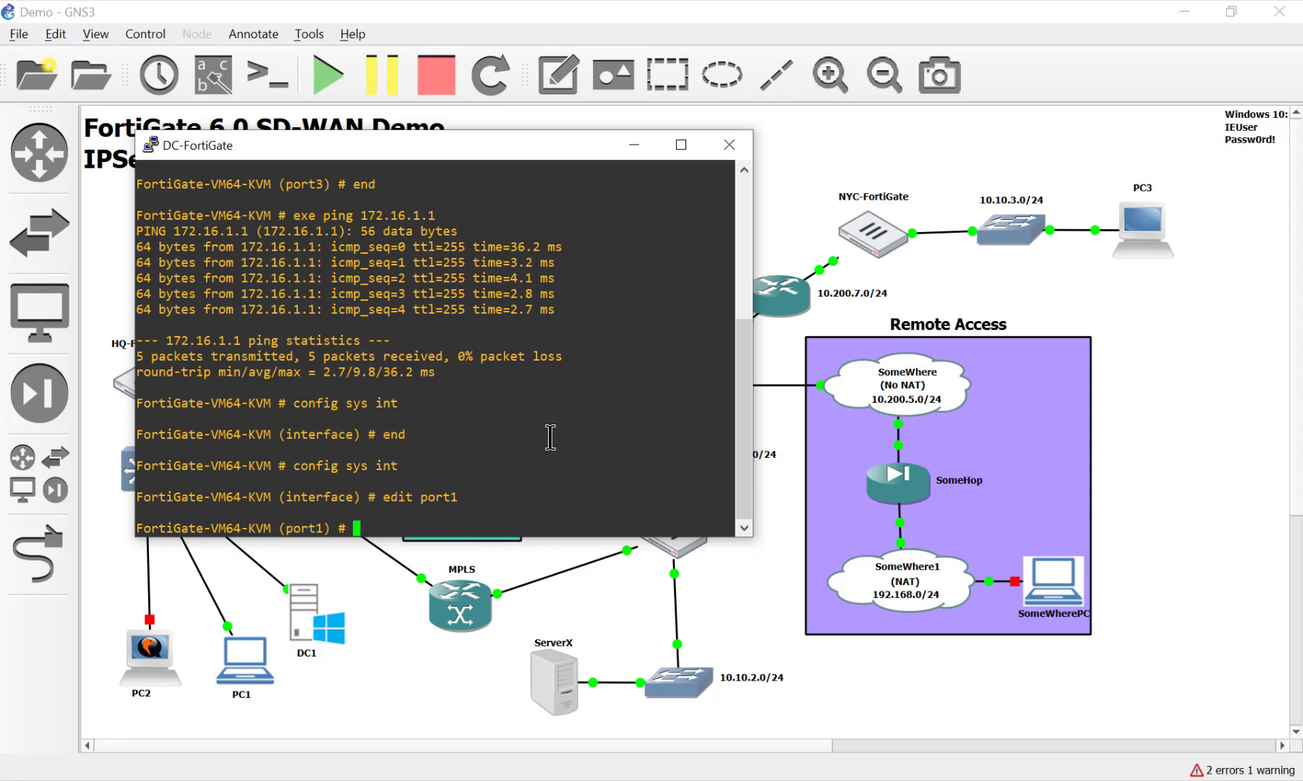
type("show")
key("Return")
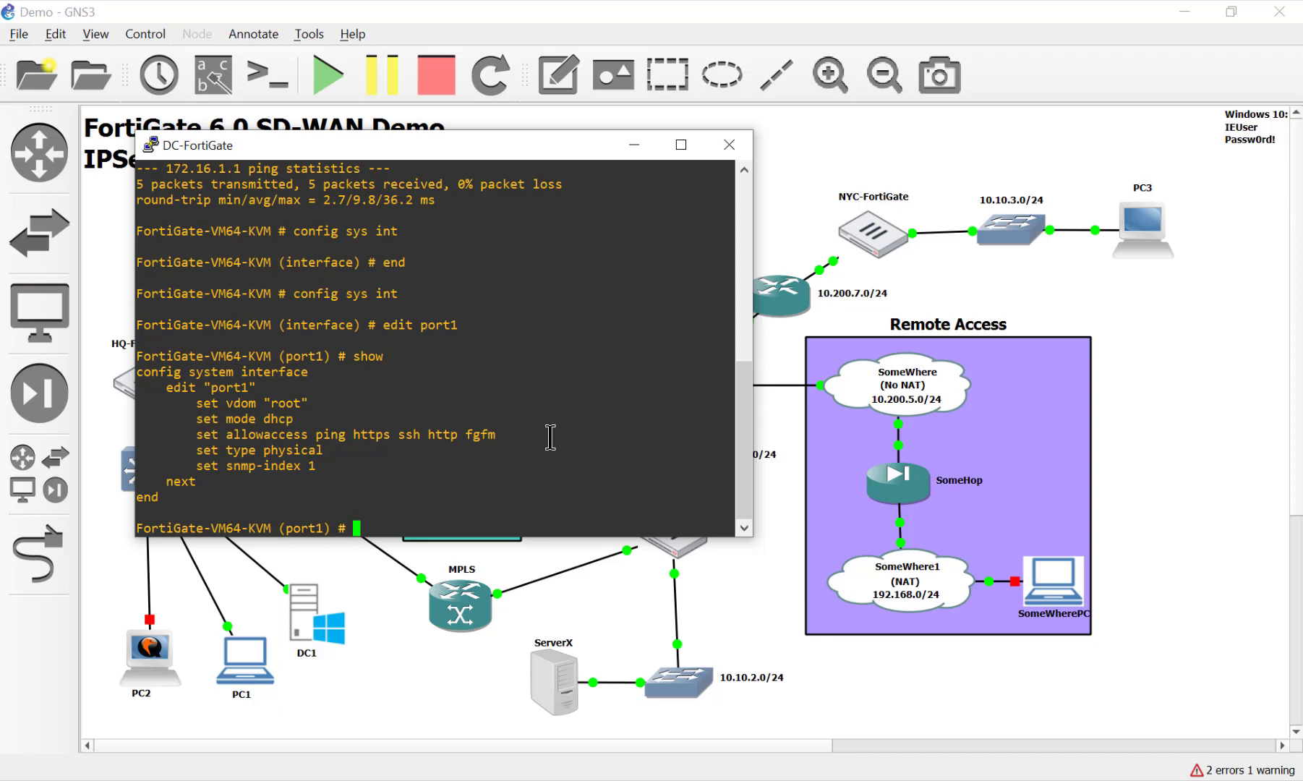
Set port1 to static mode with IP 10.200.6.1/24, save, and ping 10.200.6.254
type("set mode static")
key("Return")
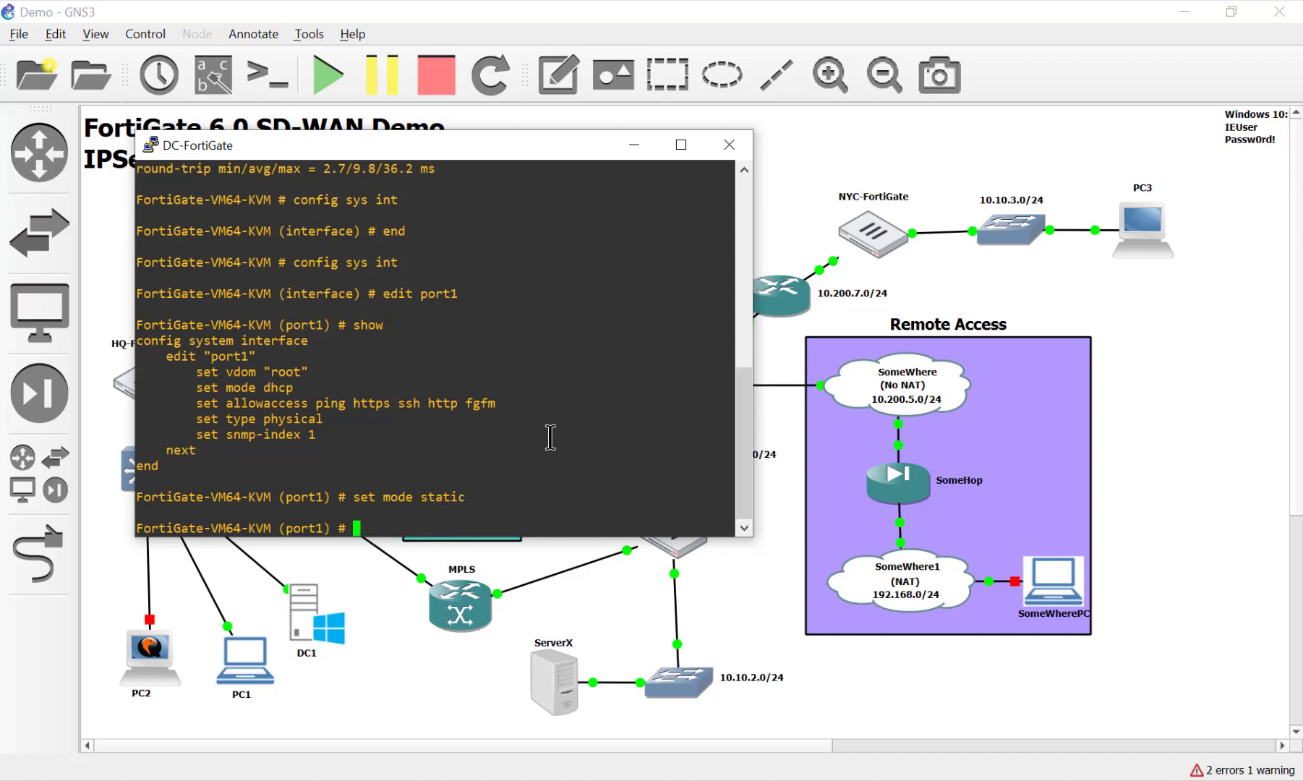
type("set ip 10.200.6.1/24")
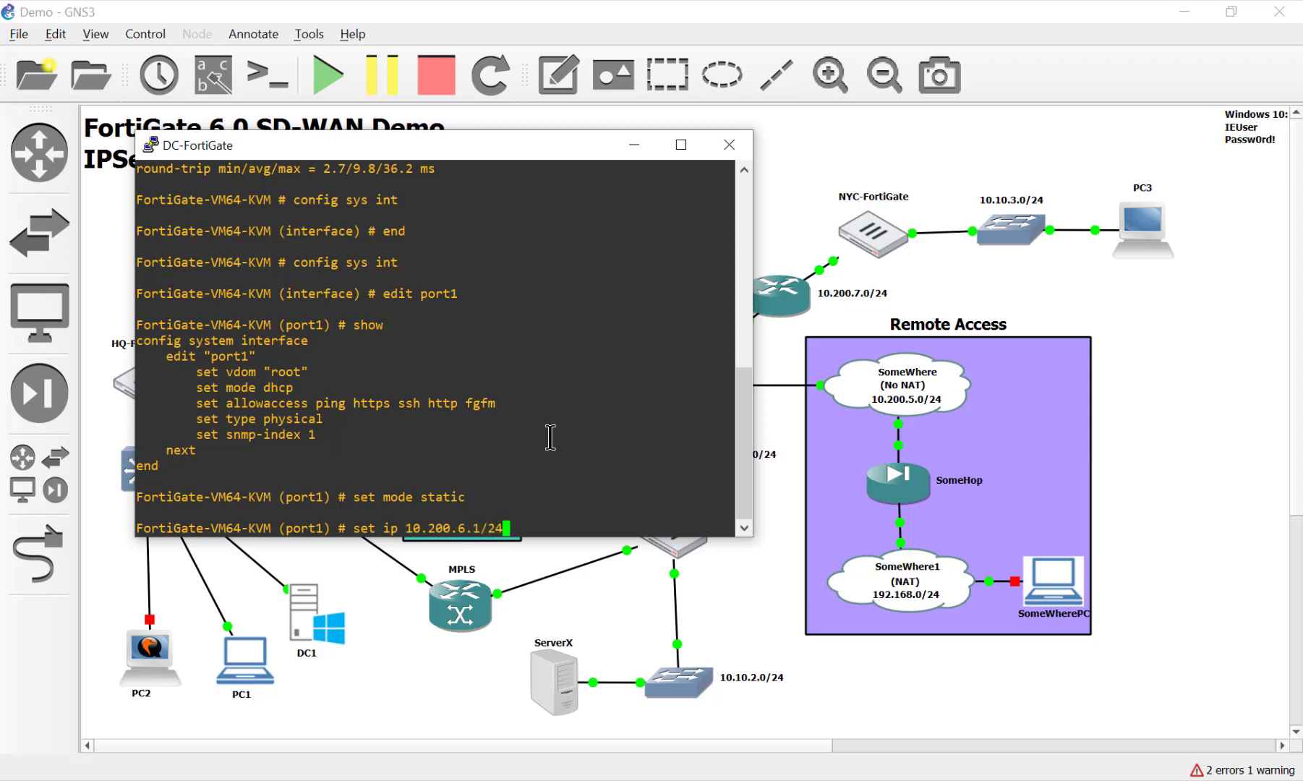
key("Return")
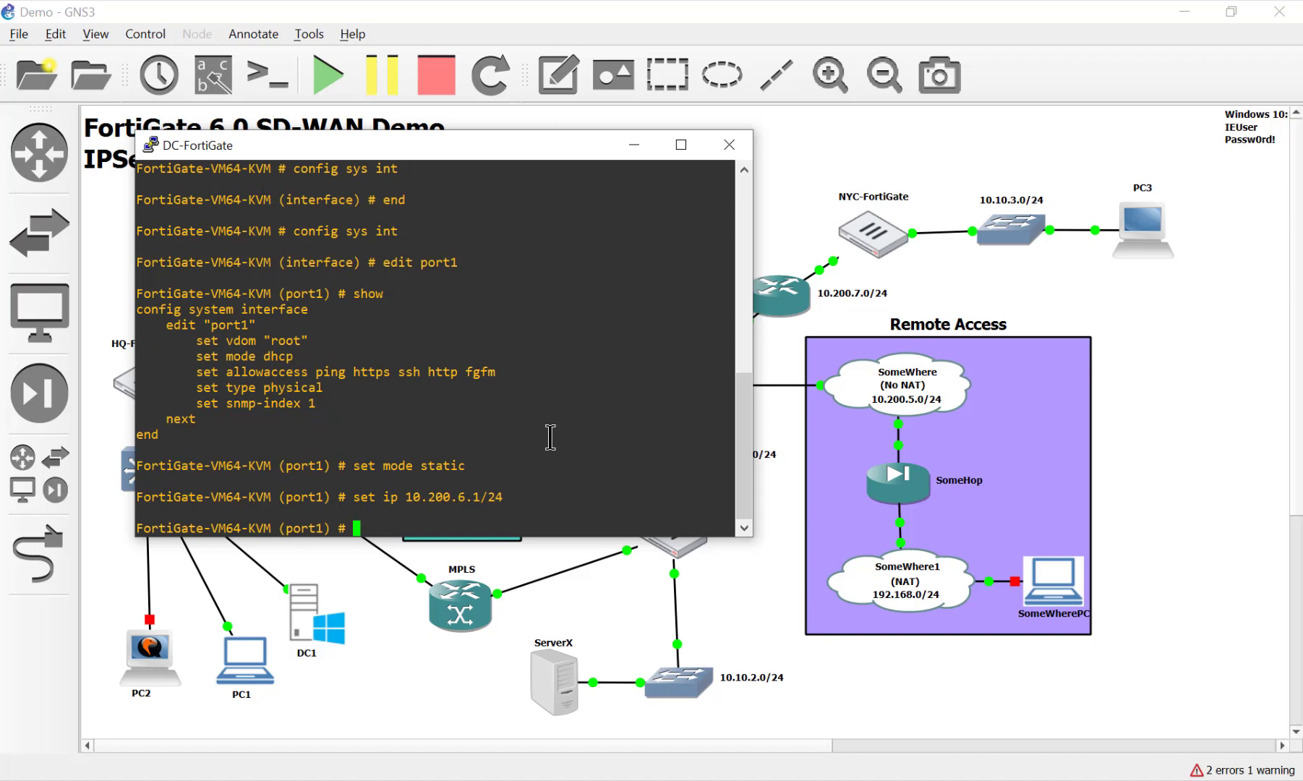
type("end")
key("Return")
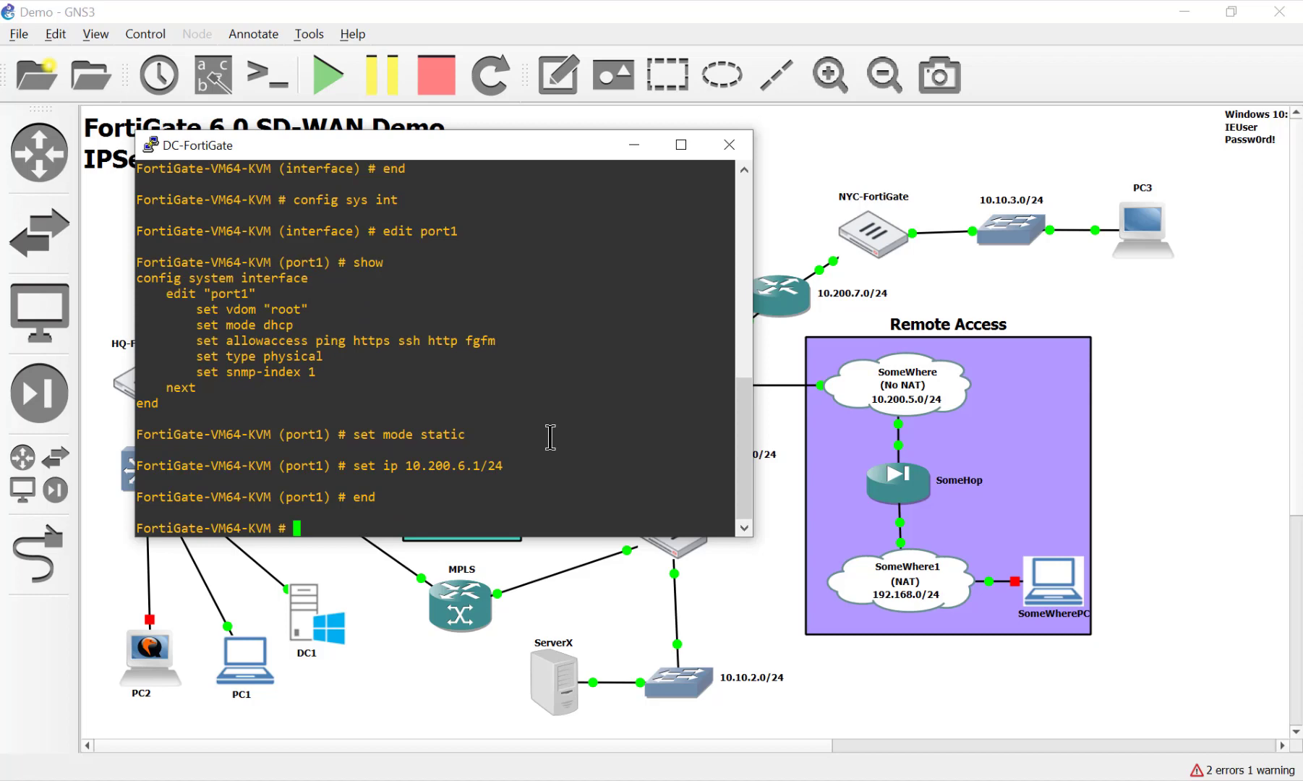
type("exe ping 10.200.")
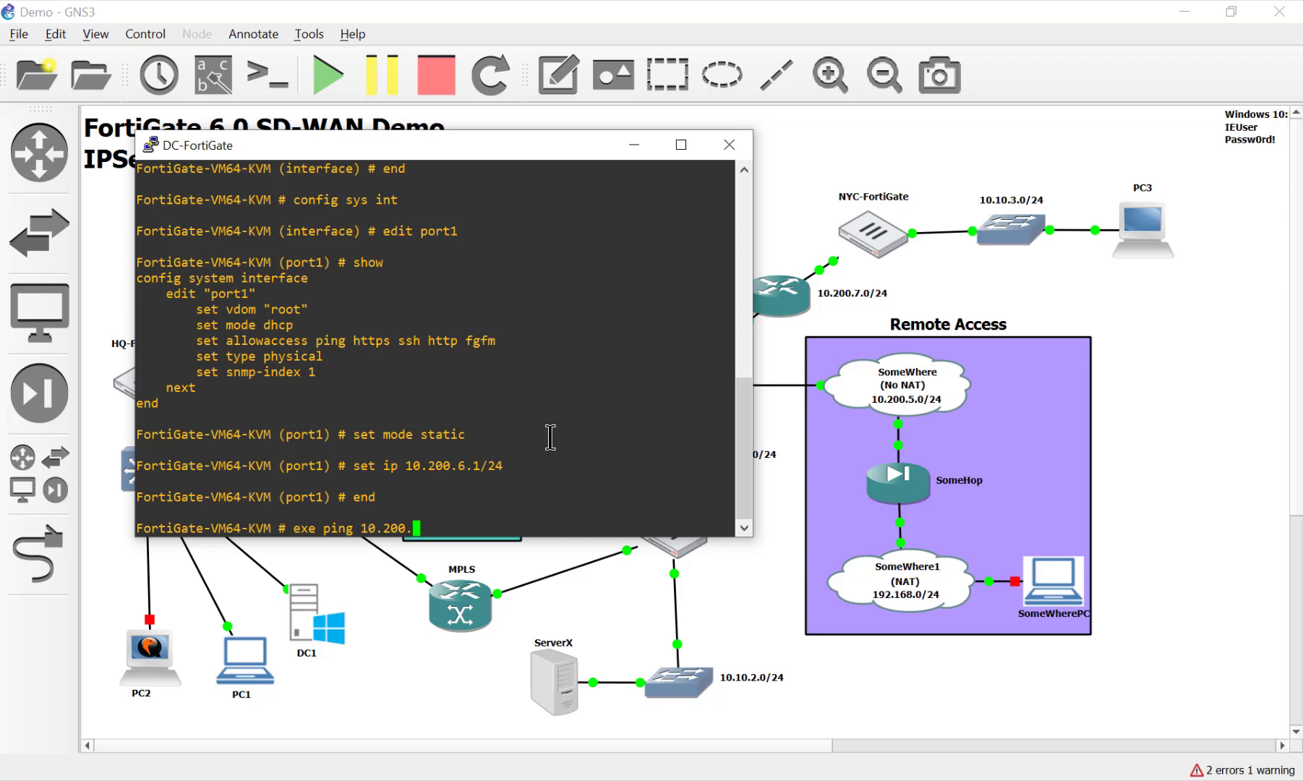
type("6.254")
key("Return")
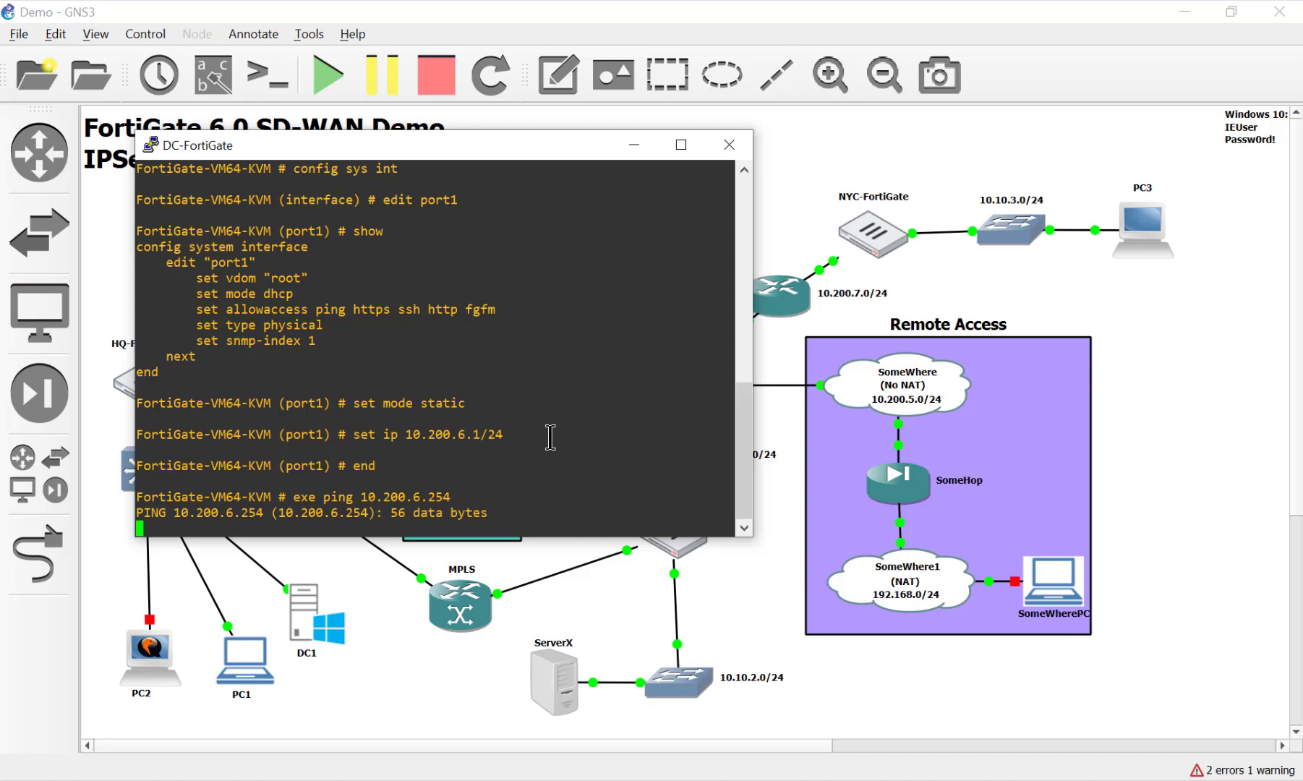
On the WAN desktop, check in Network settings that eth6 is static 10.200.6.254/255.255.255.0
left_click(729, 579)
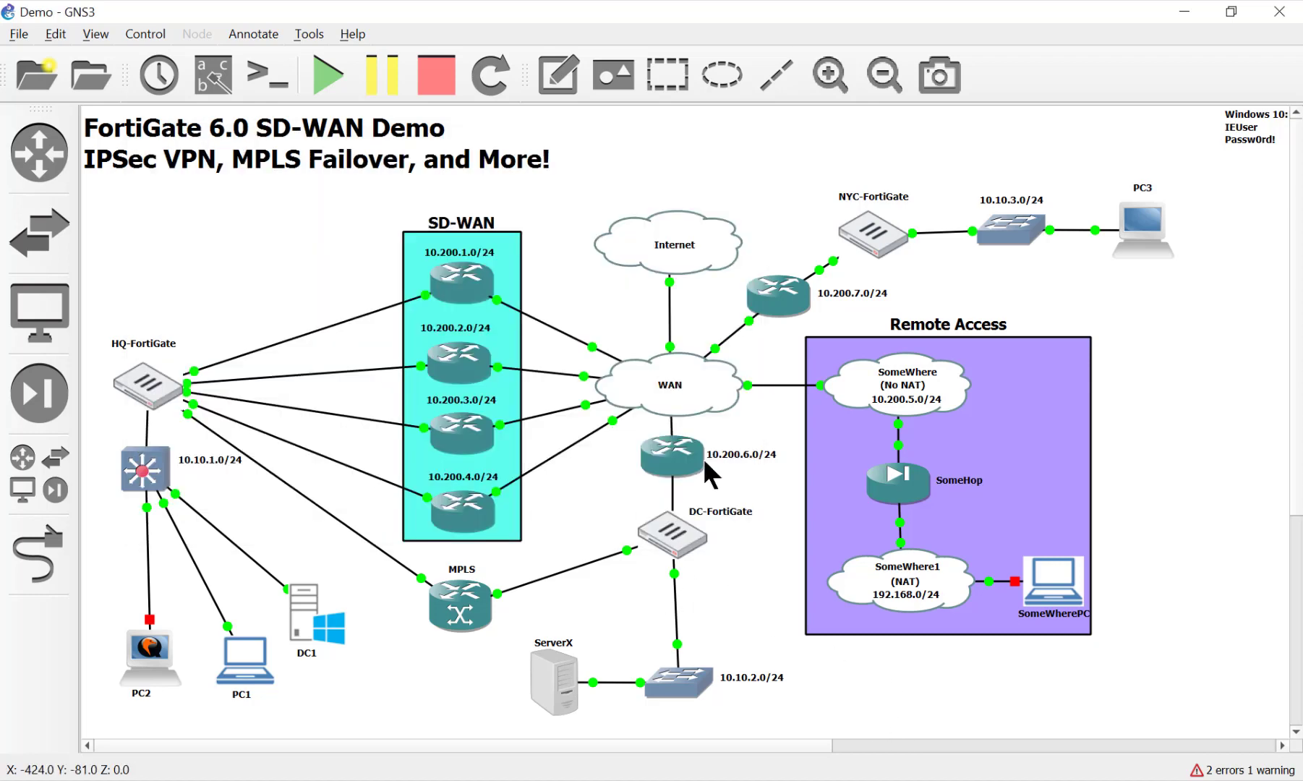
double_click(703, 384)
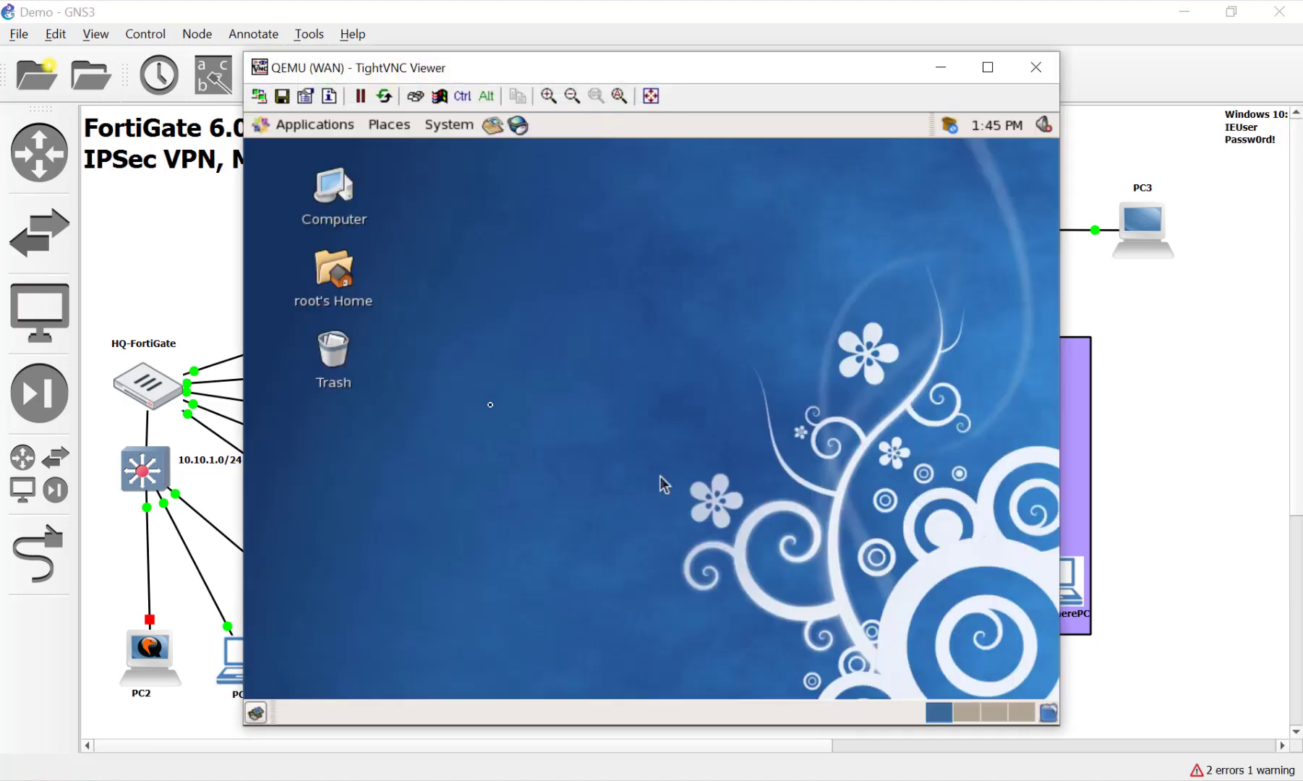
left_click(449, 124)
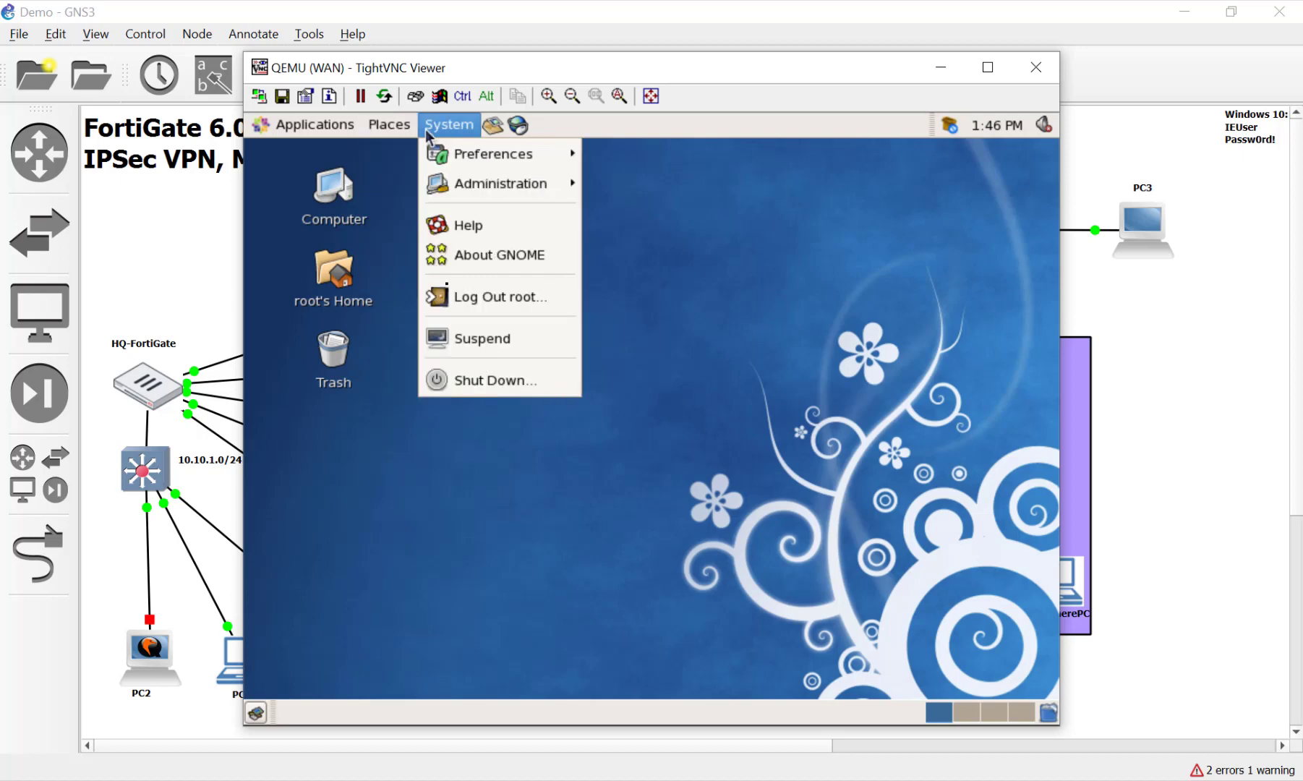
mouse_move(467, 185)
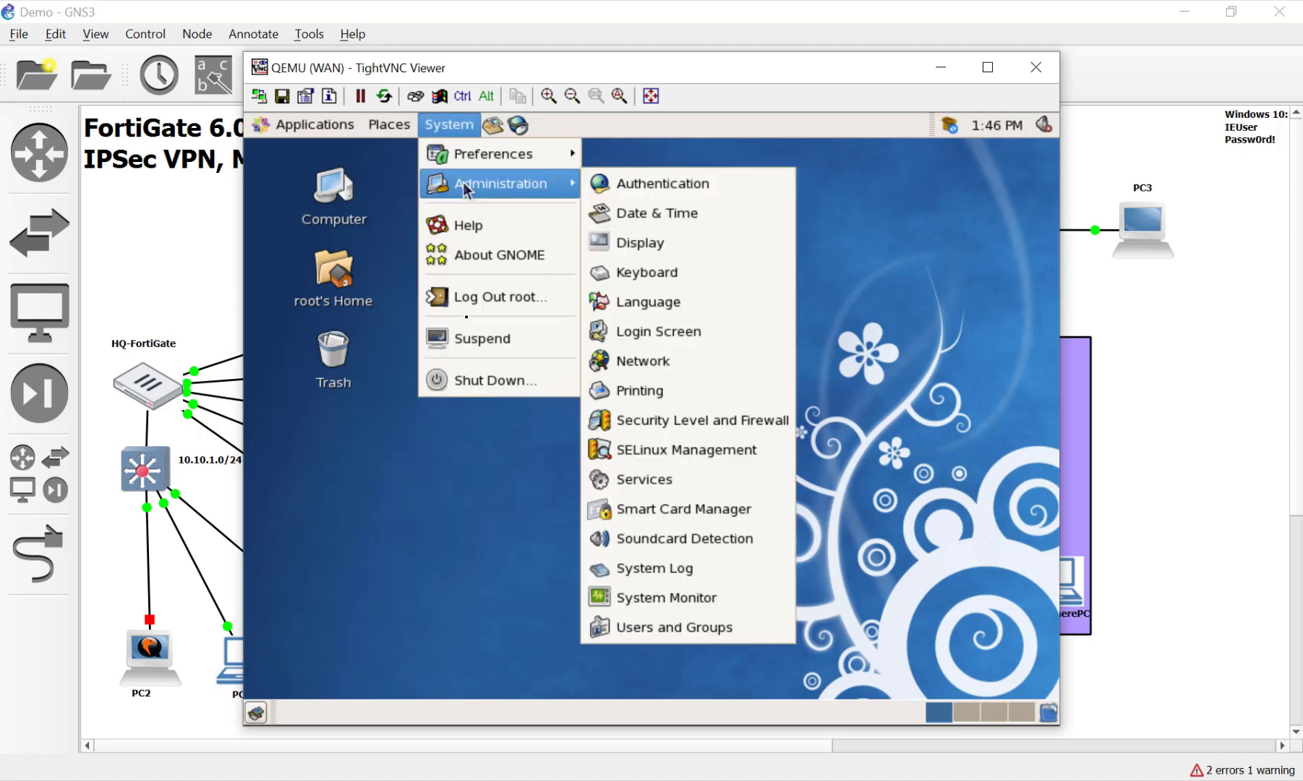
left_click(727, 361)
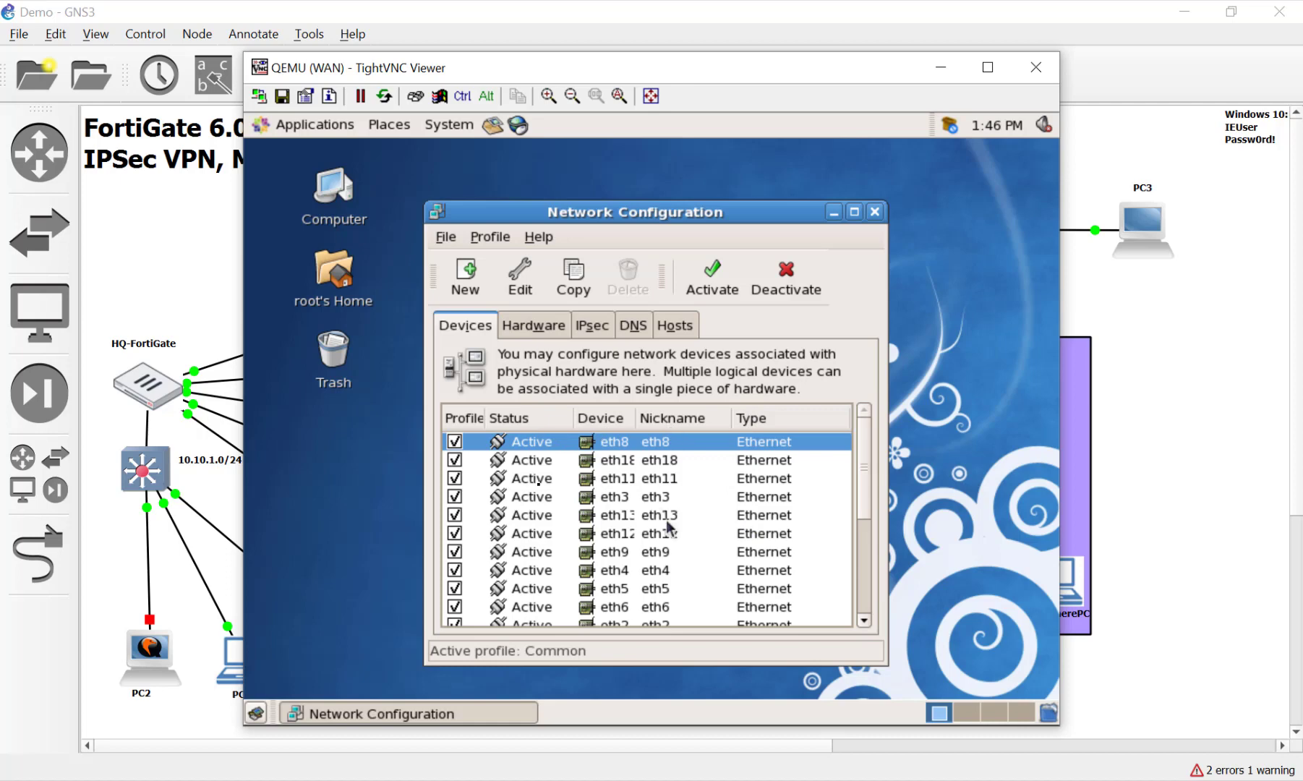
scroll(669, 528, "down", 1)
left_click(673, 575)
double_click(673, 575)
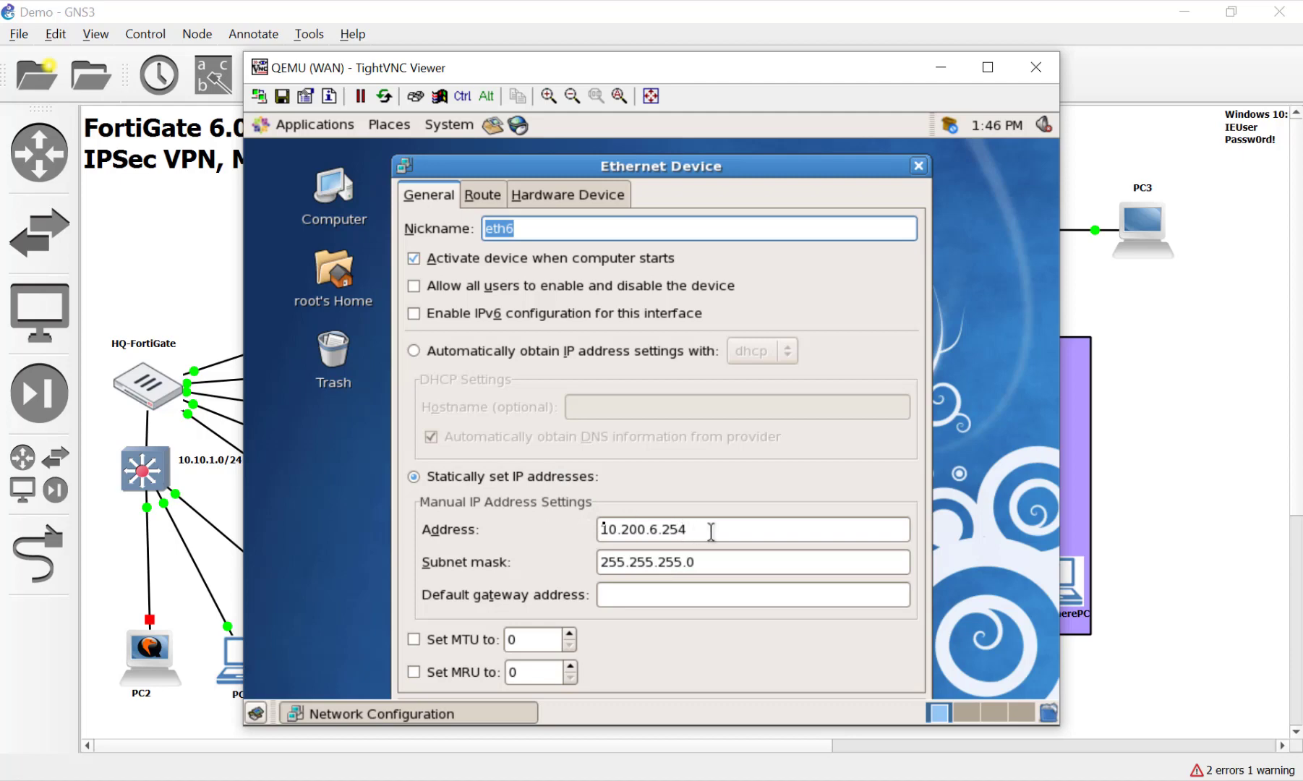
left_click(917, 167)
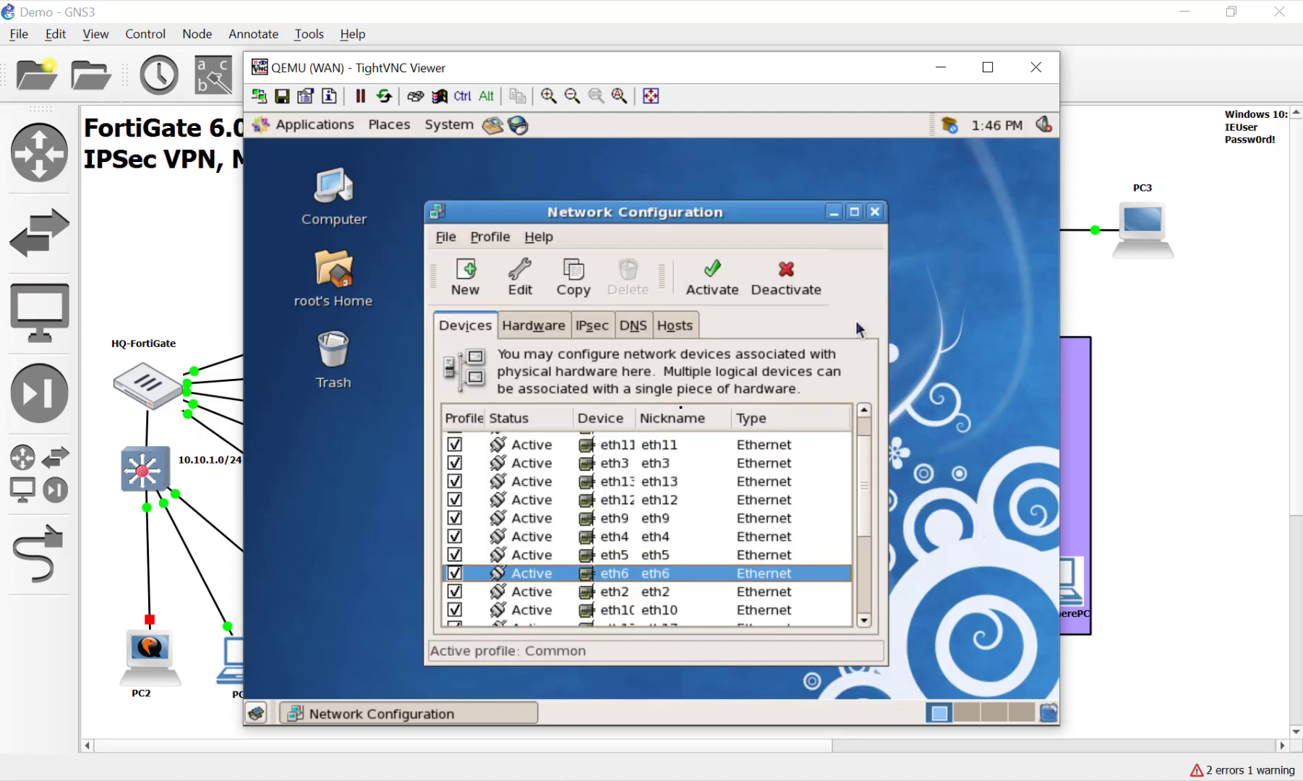
left_click(868, 209)
Start the 10.200.6.0/24 NETem node in the GNS3 topology
left_click(1179, 457)
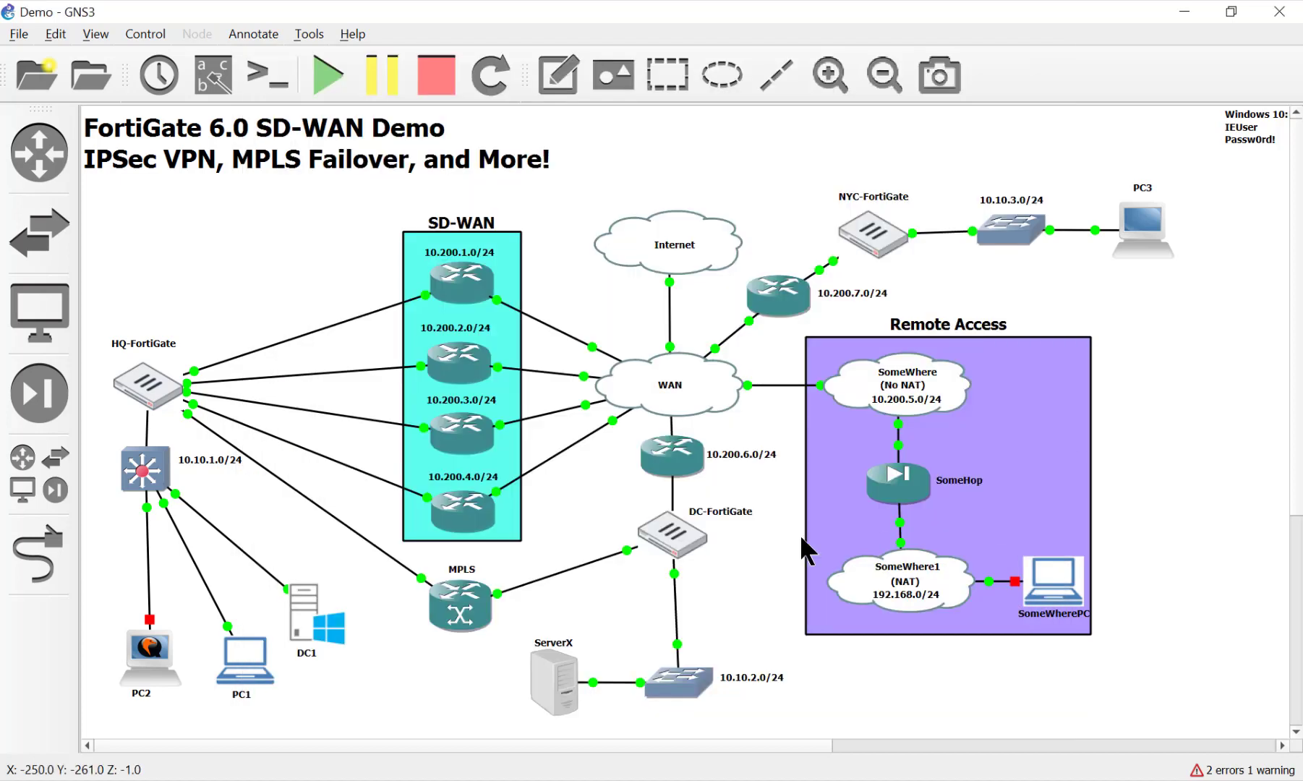
double_click(686, 458)
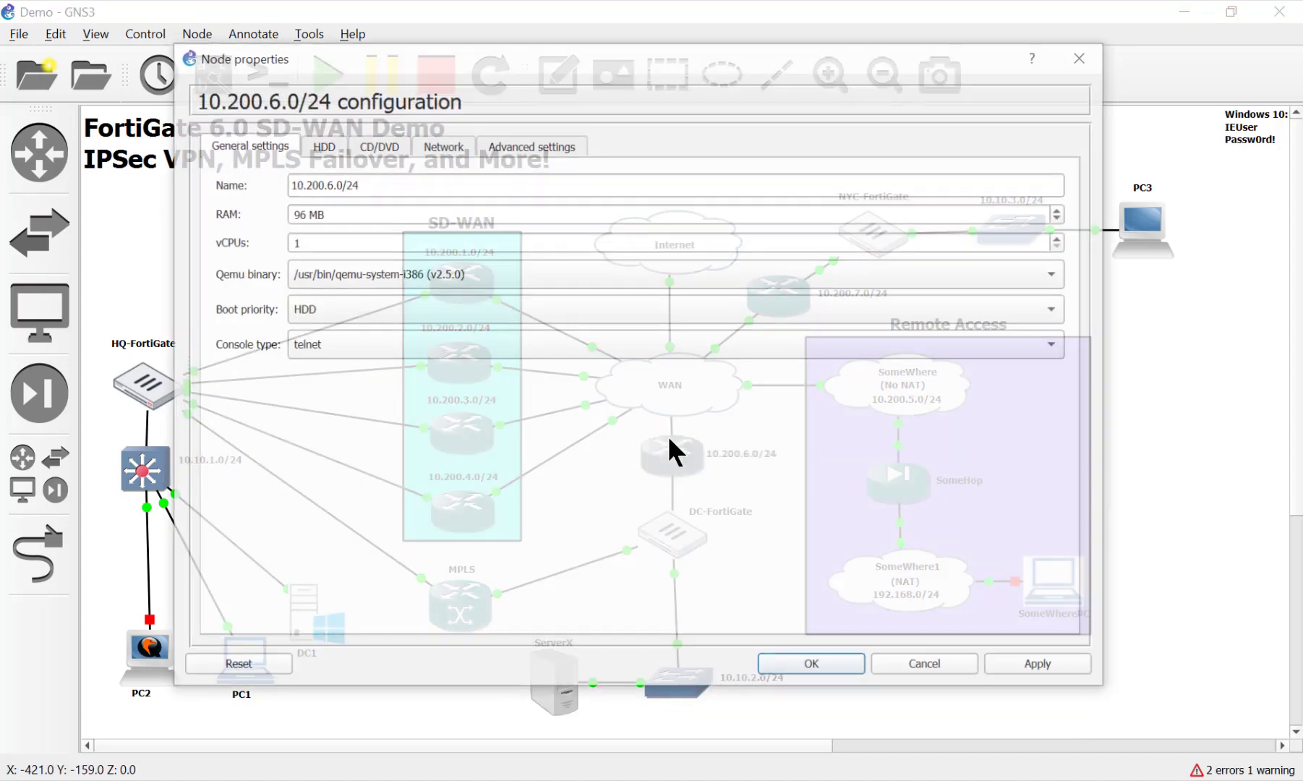
left_click(908, 660)
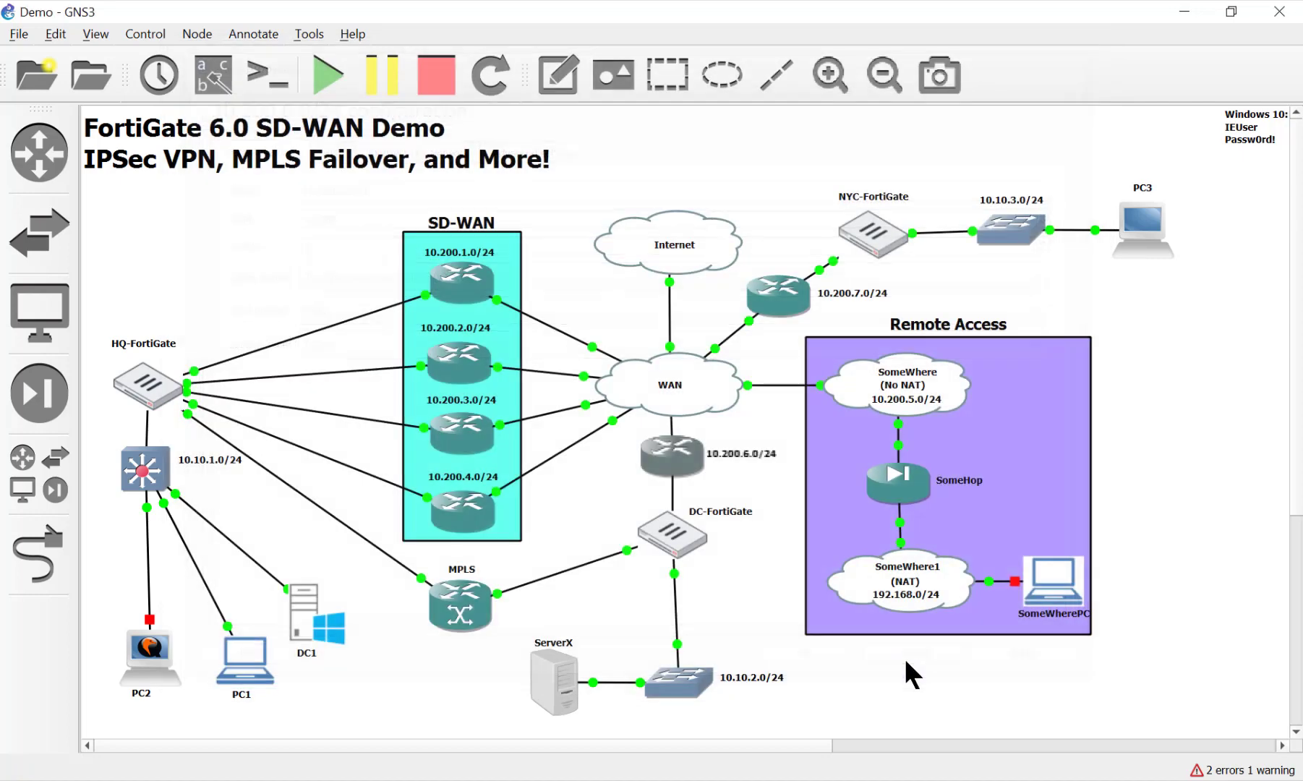
right_click(683, 460)
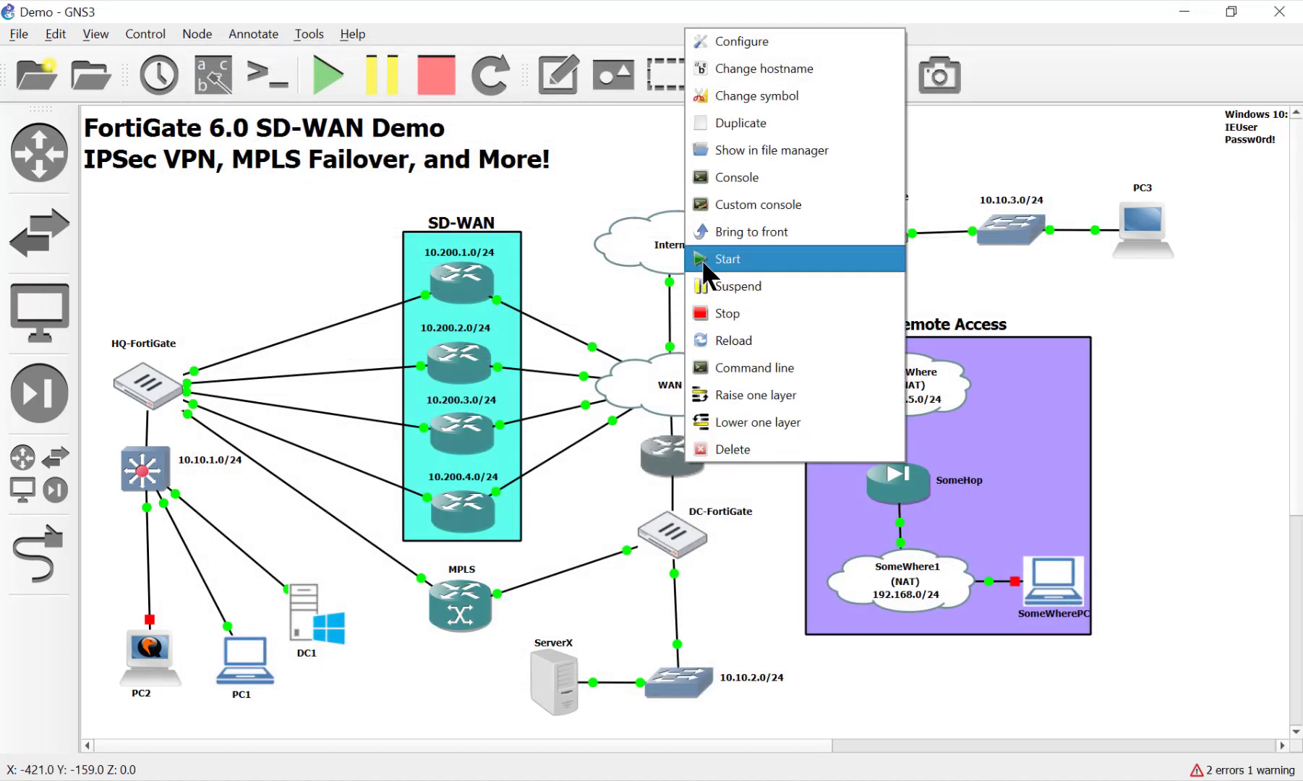
left_click(593, 589)
Rearrange the diagram with DC-FortiGate below the 10.200.6.0/24 node, and check that node's console
left_click_drag(657, 464, 659, 468)
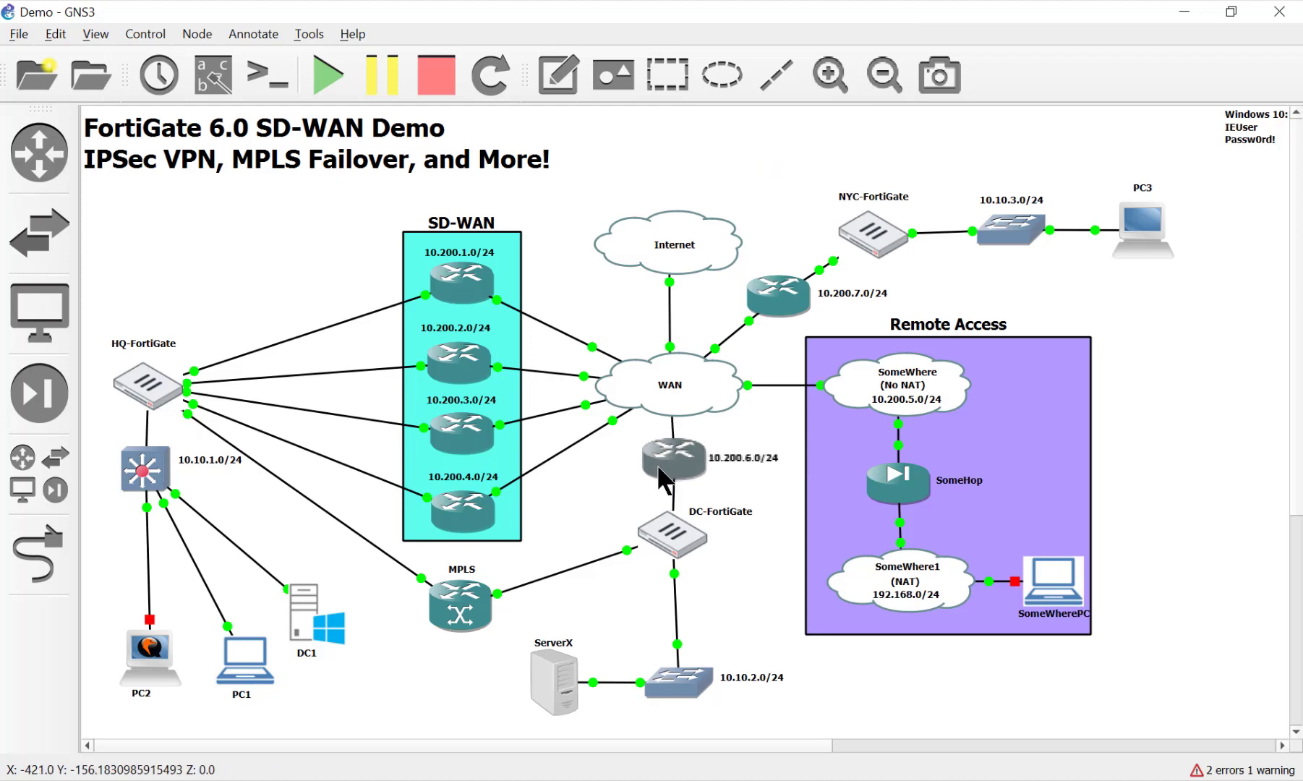
left_click_drag(672, 535, 676, 606)
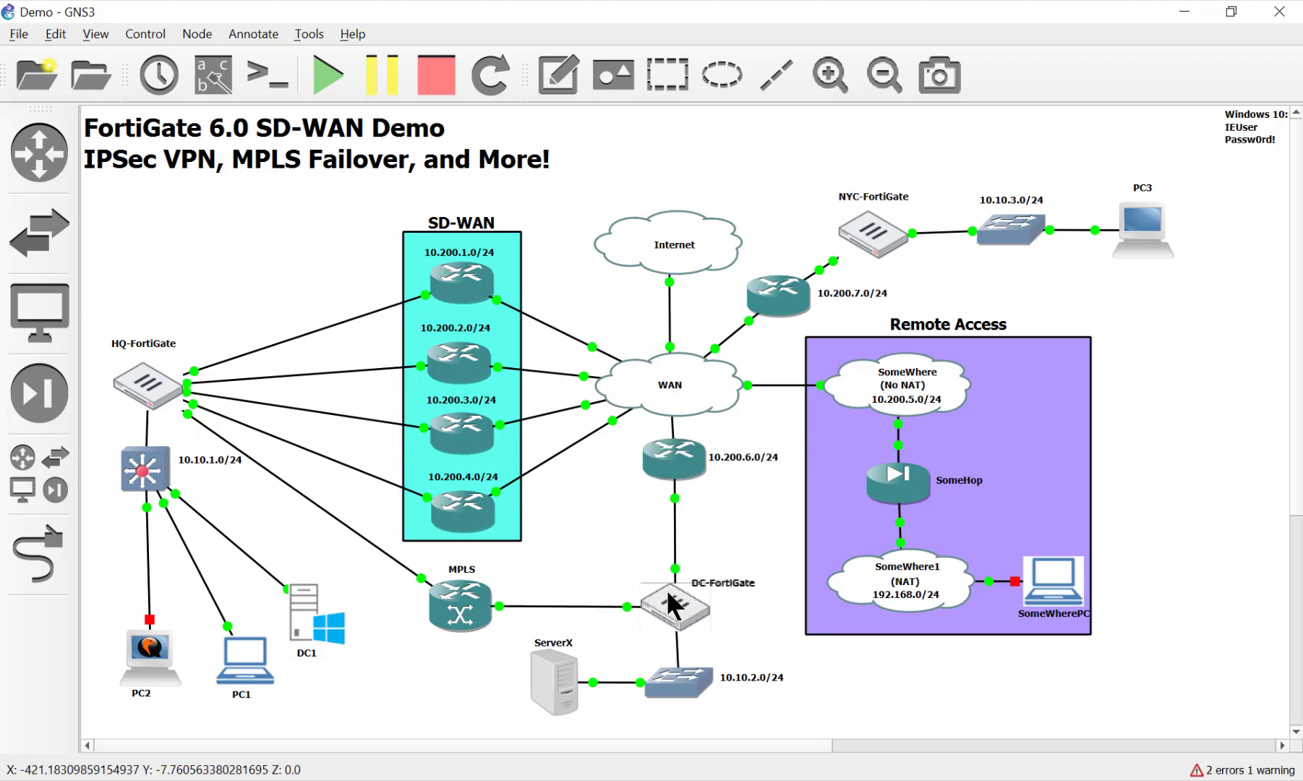
left_click_drag(685, 684, 685, 703)
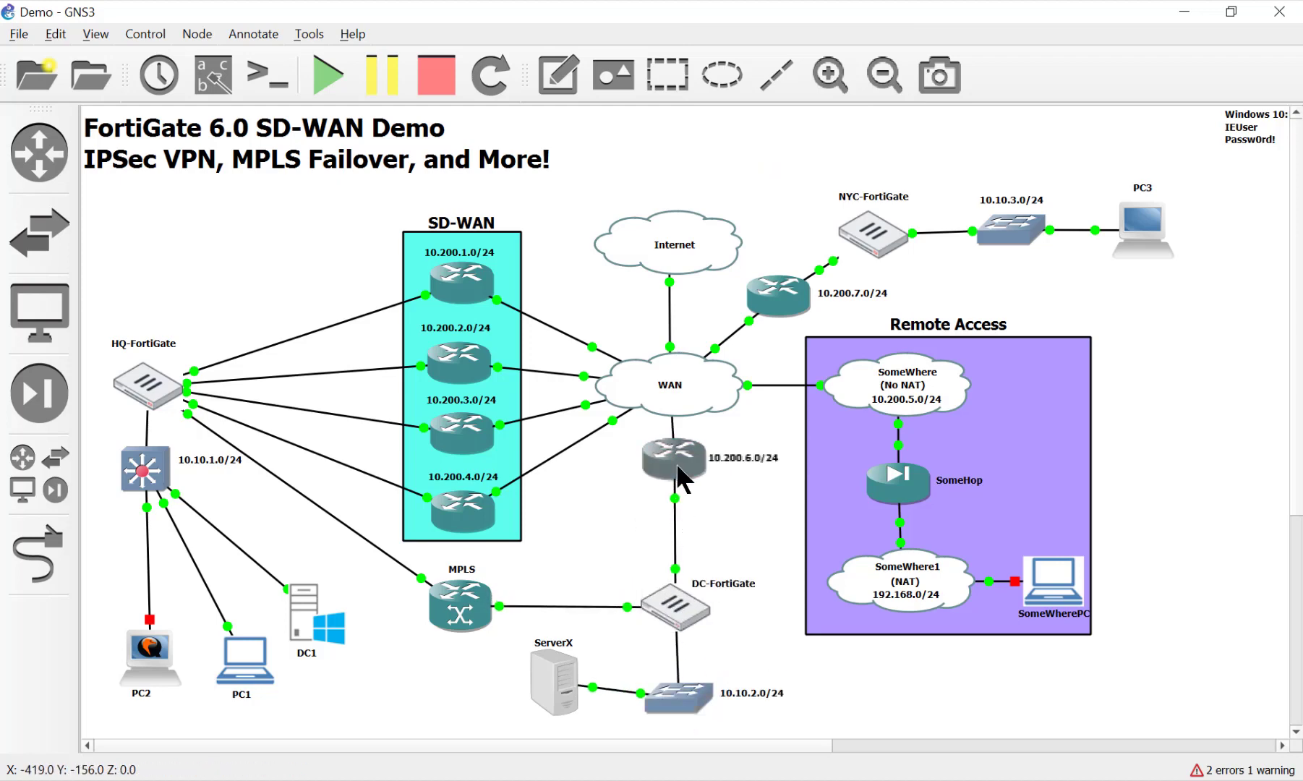
left_click_drag(676, 463, 672, 496)
double_click(672, 497)
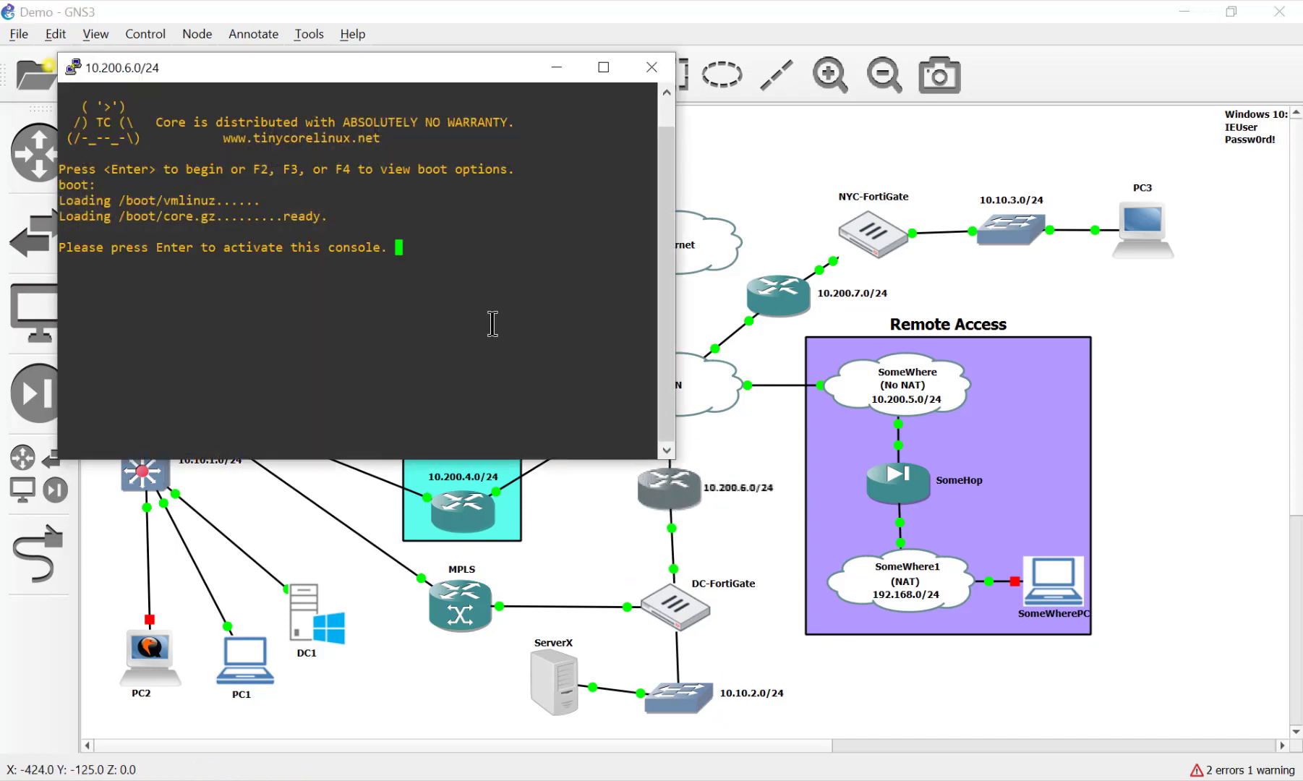
left_click(651, 68)
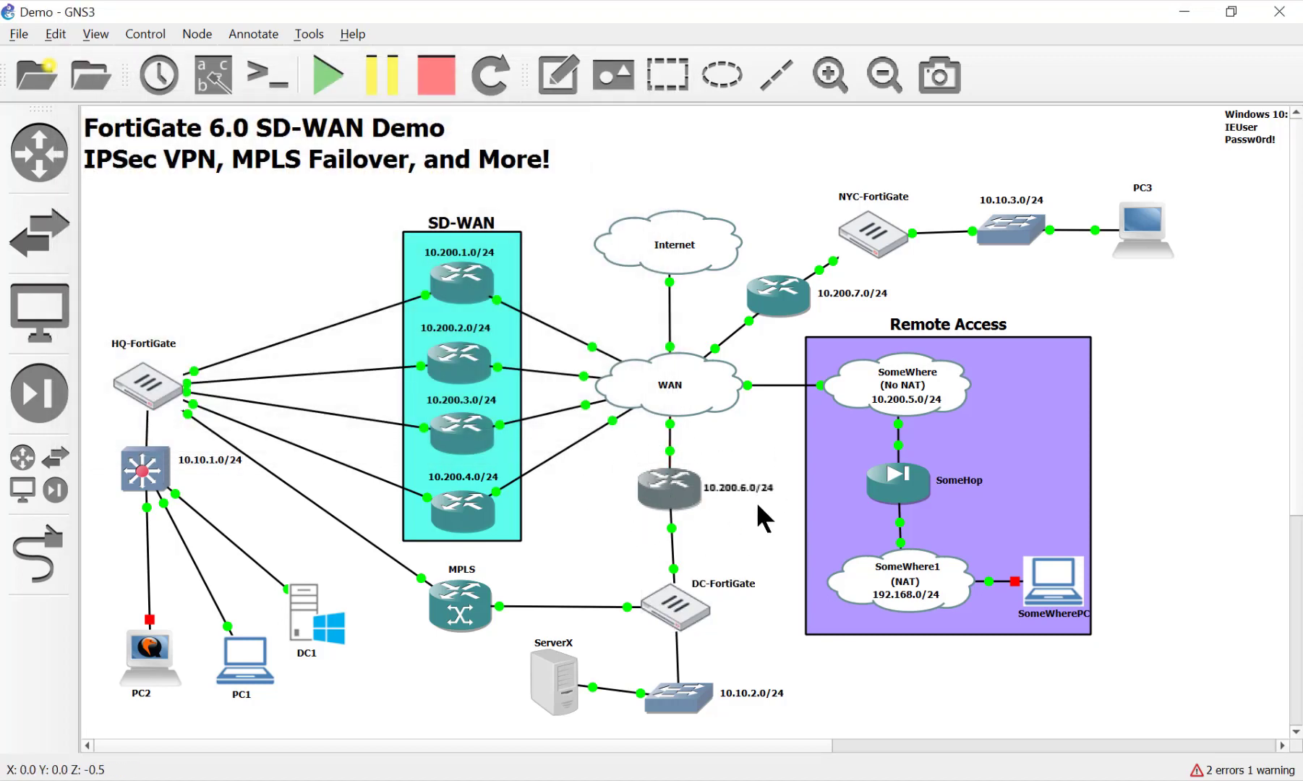
Shift ServerX slightly down and reopen the DC-FortiGate console
mouse_move(654, 495)
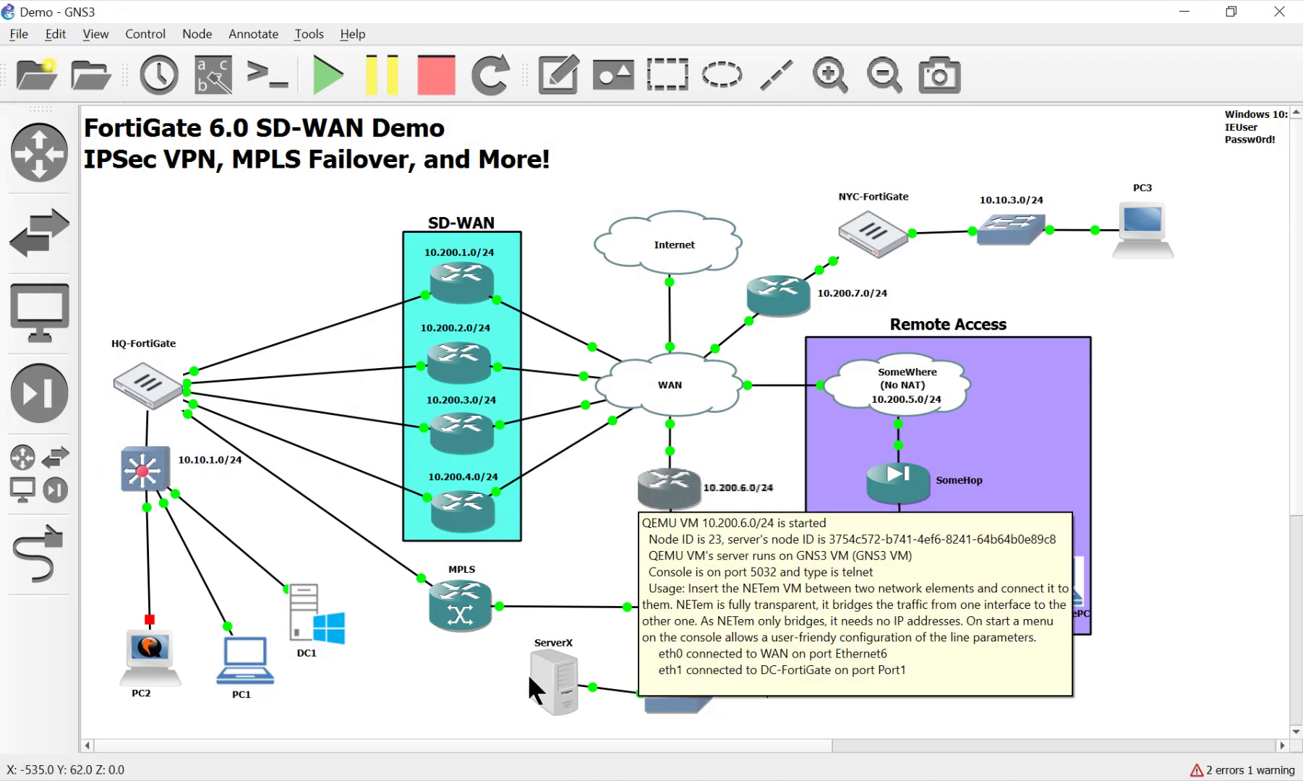
left_click_drag(543, 681, 541, 685)
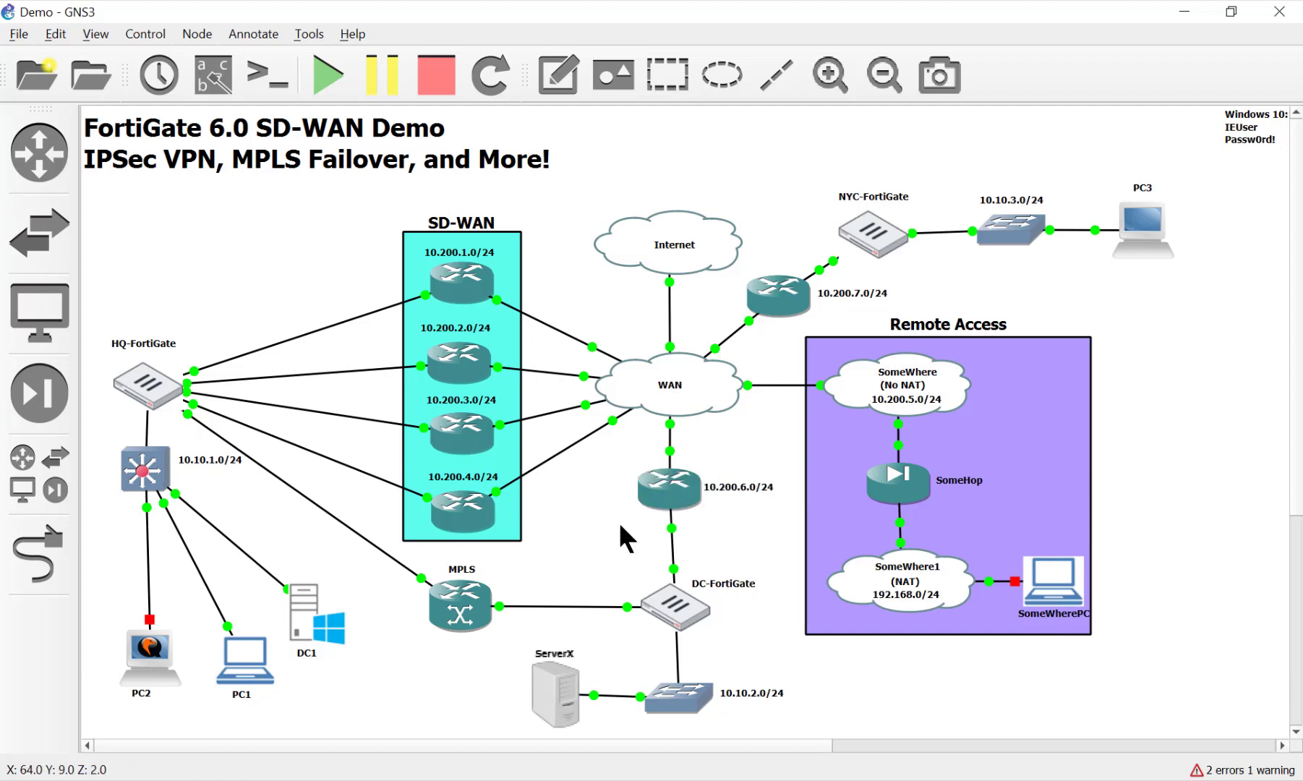
double_click(675, 607)
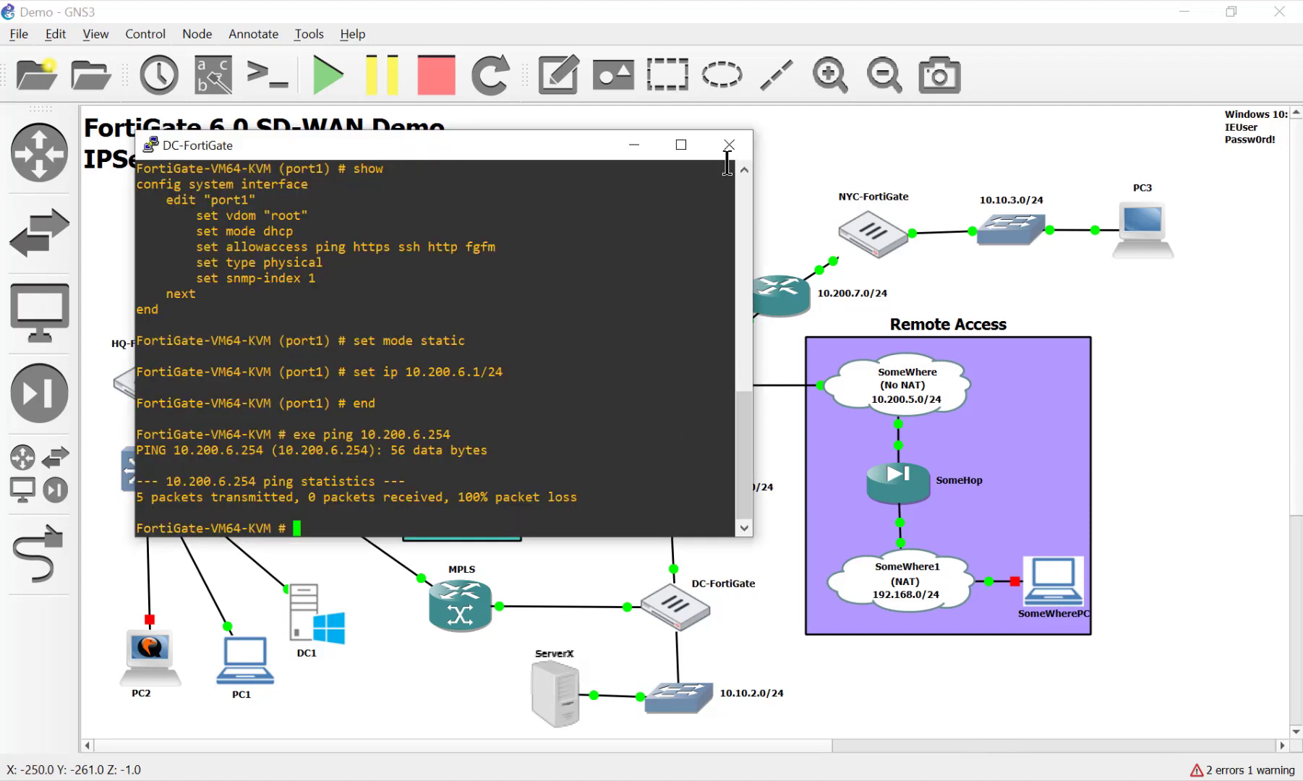
Rerun the ping to 10.200.6.254, now 0% loss, then type 'config router static'
key("Up")
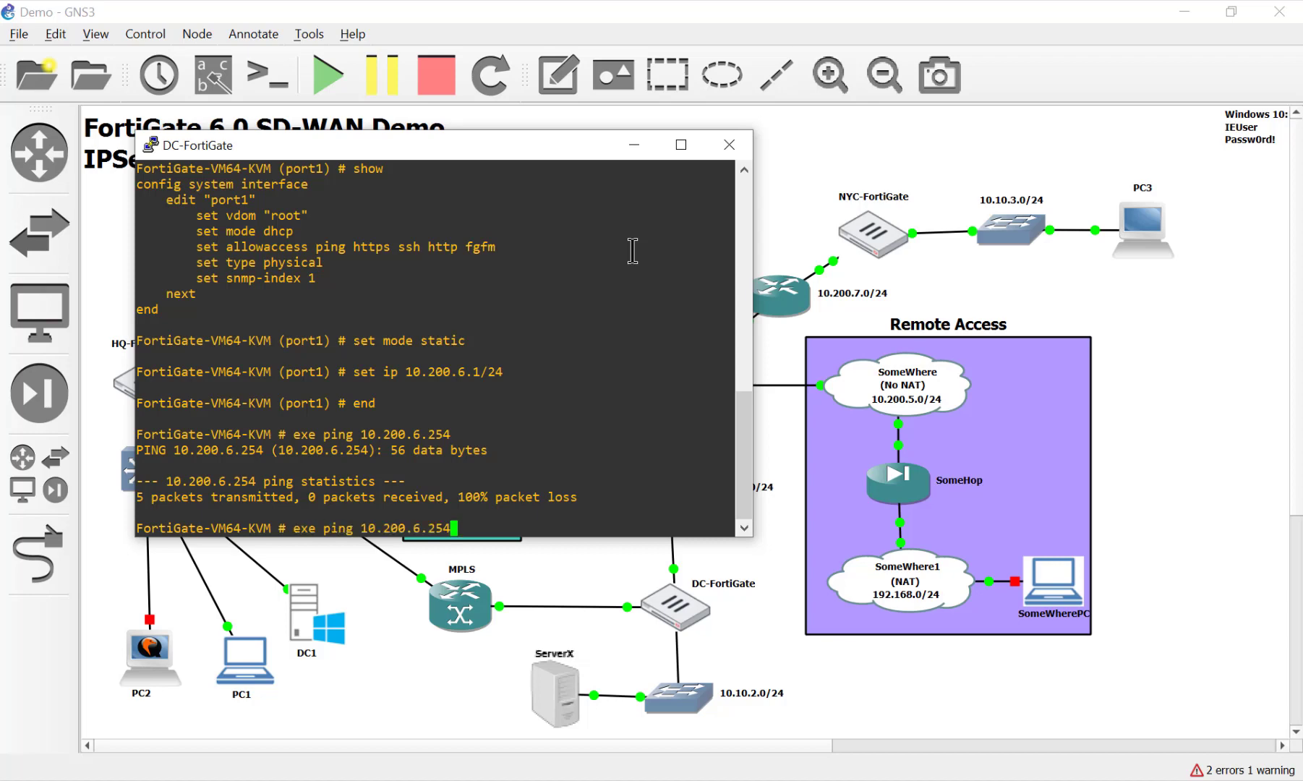
key("Return")
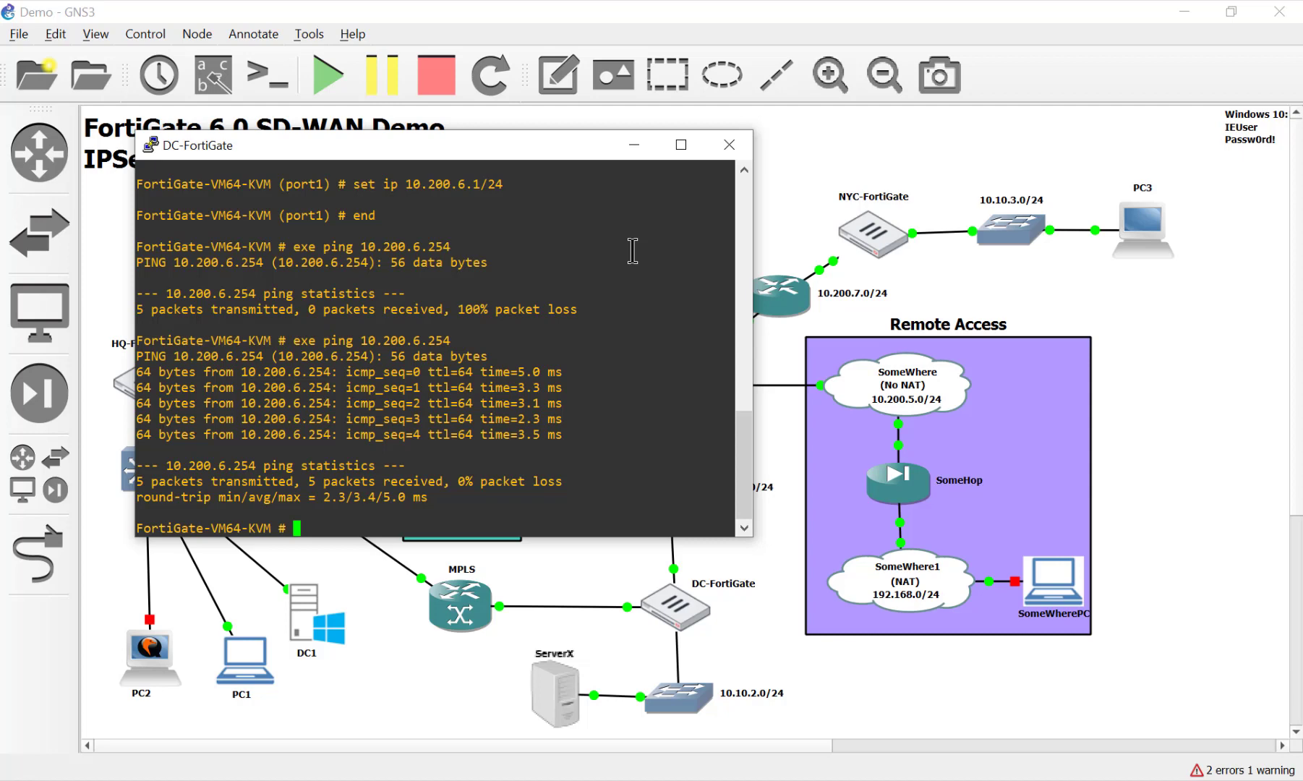
type("configf")
type("sys")
key("BackSpace")
key("BackSpace")
type("ro")
key("BackSpace")
key("BackSpace")
key("BackSpace")
type("router static")
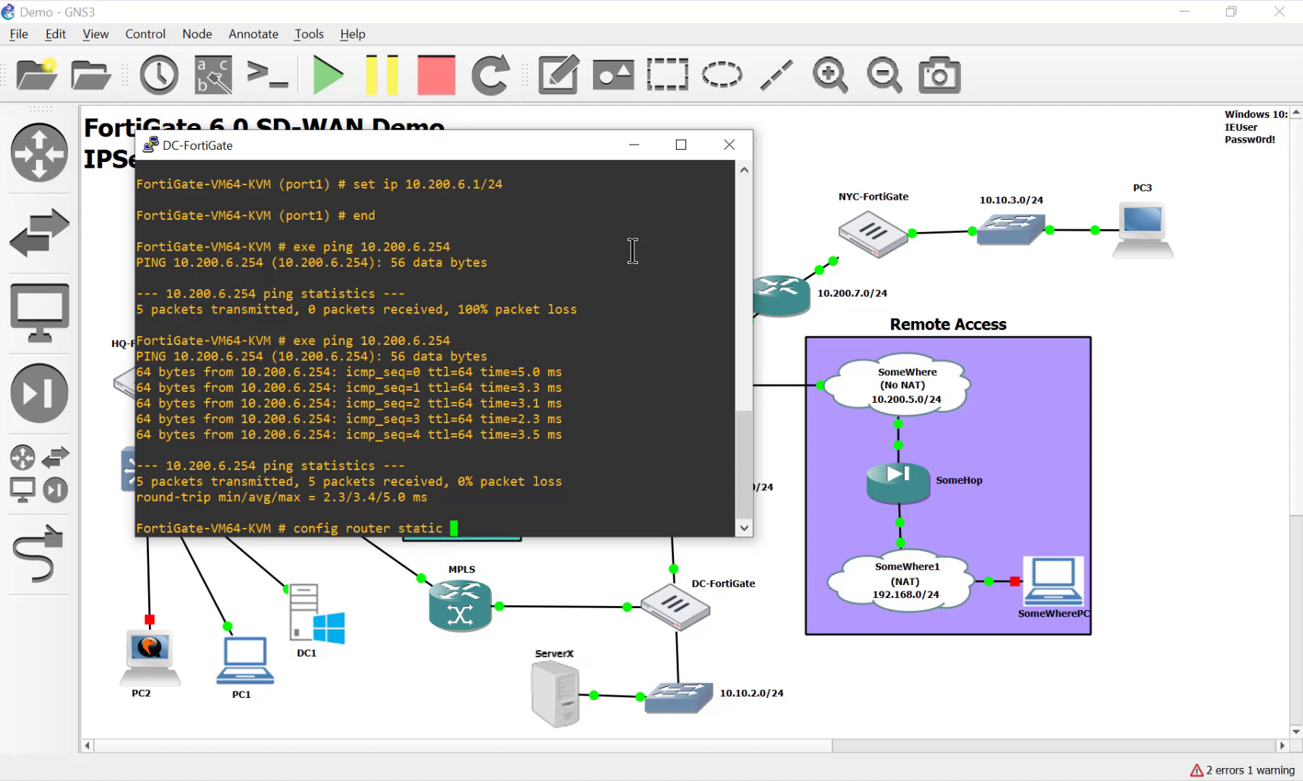
Enter static route entry 1 and list its available commands and current settings
key("Return")
type("edit 1")
key("Return")
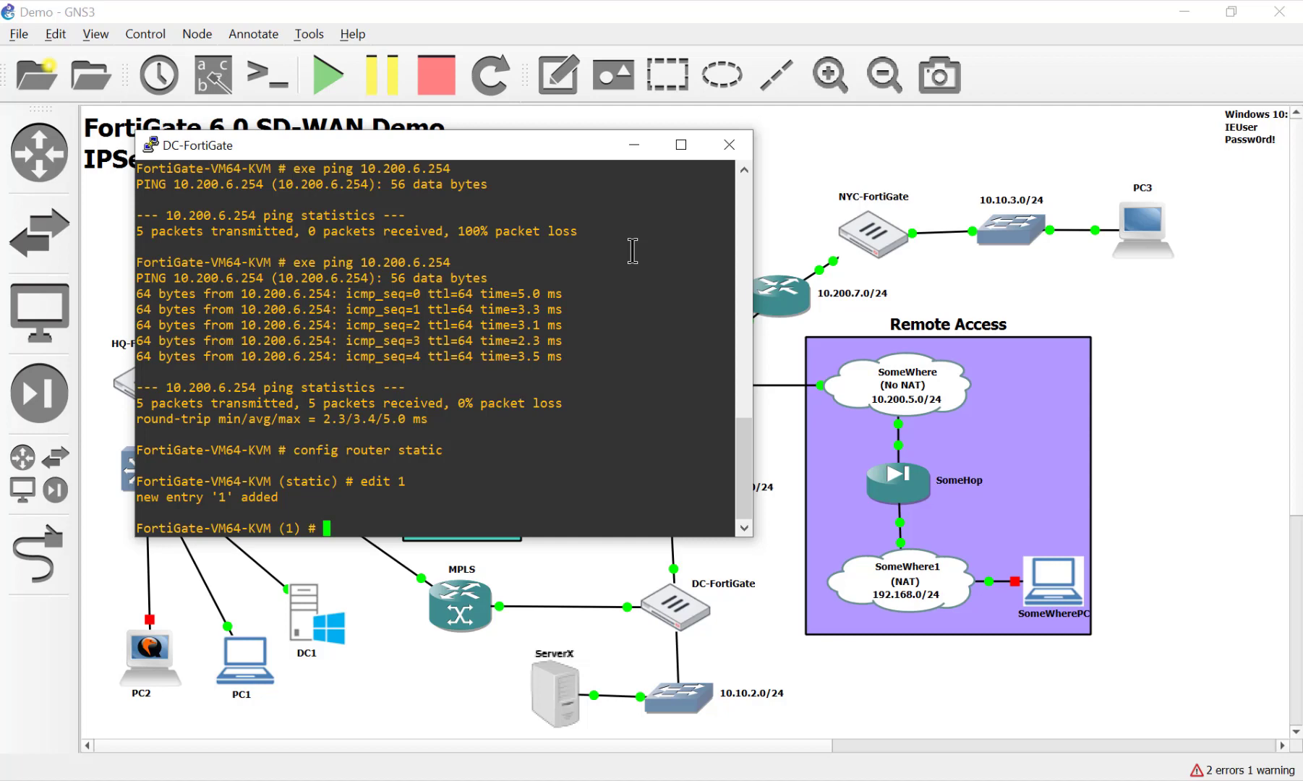
key("question")
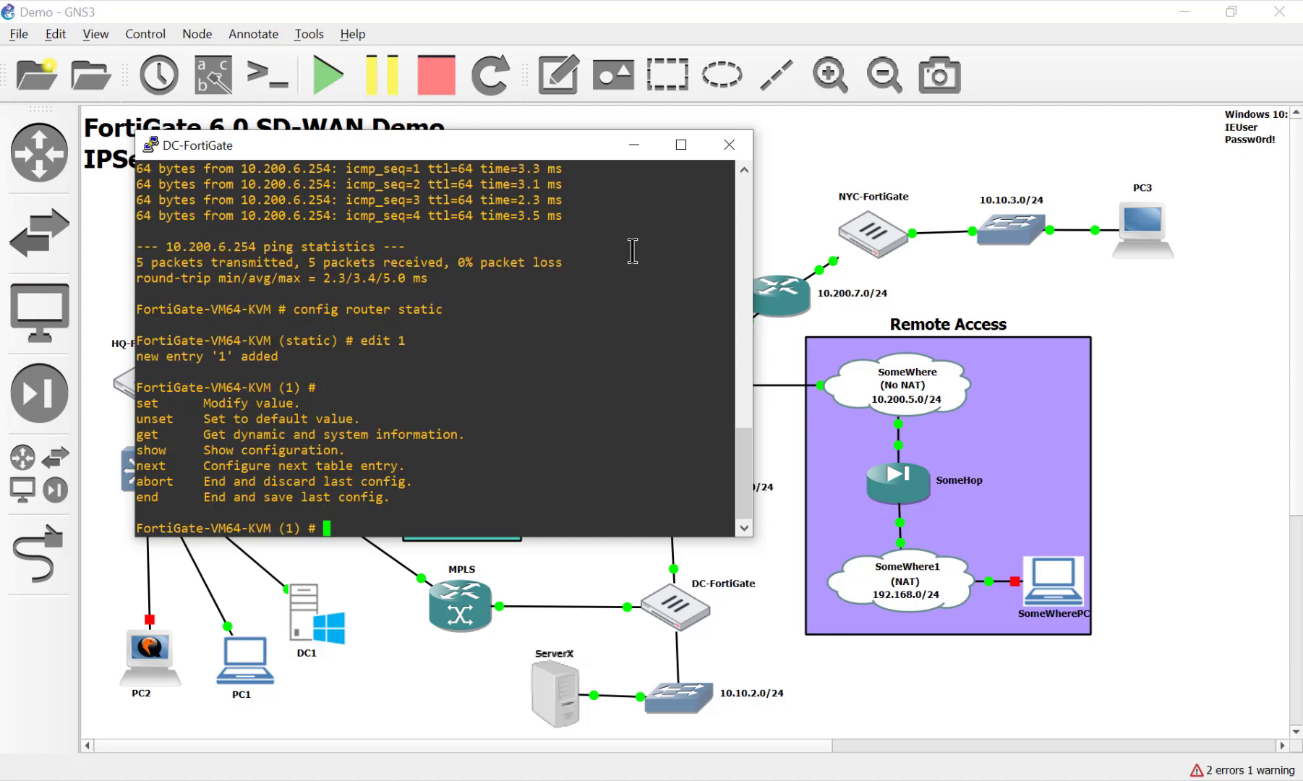
type("get")
key("Return")
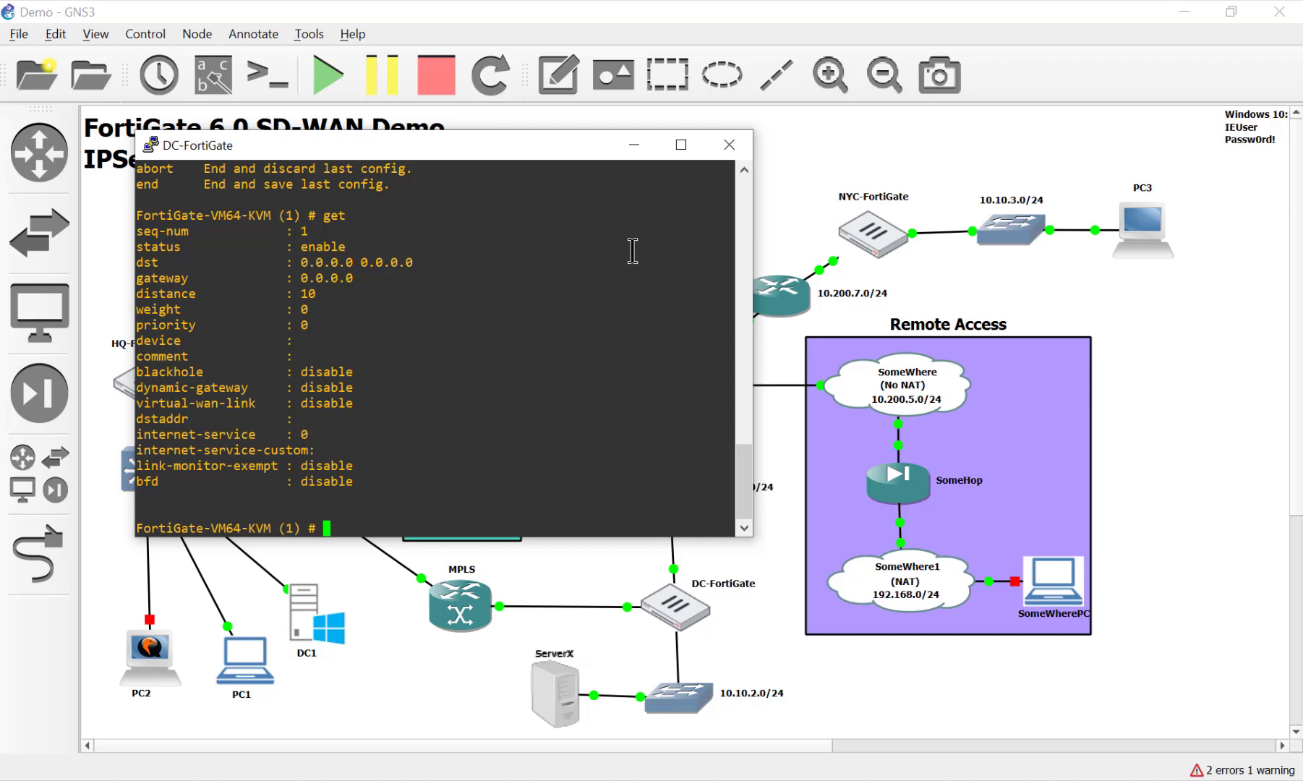
Set the route's gateway to 10.200.6.254, discarding a stray internet-service command
type("set gateway 10.200.")
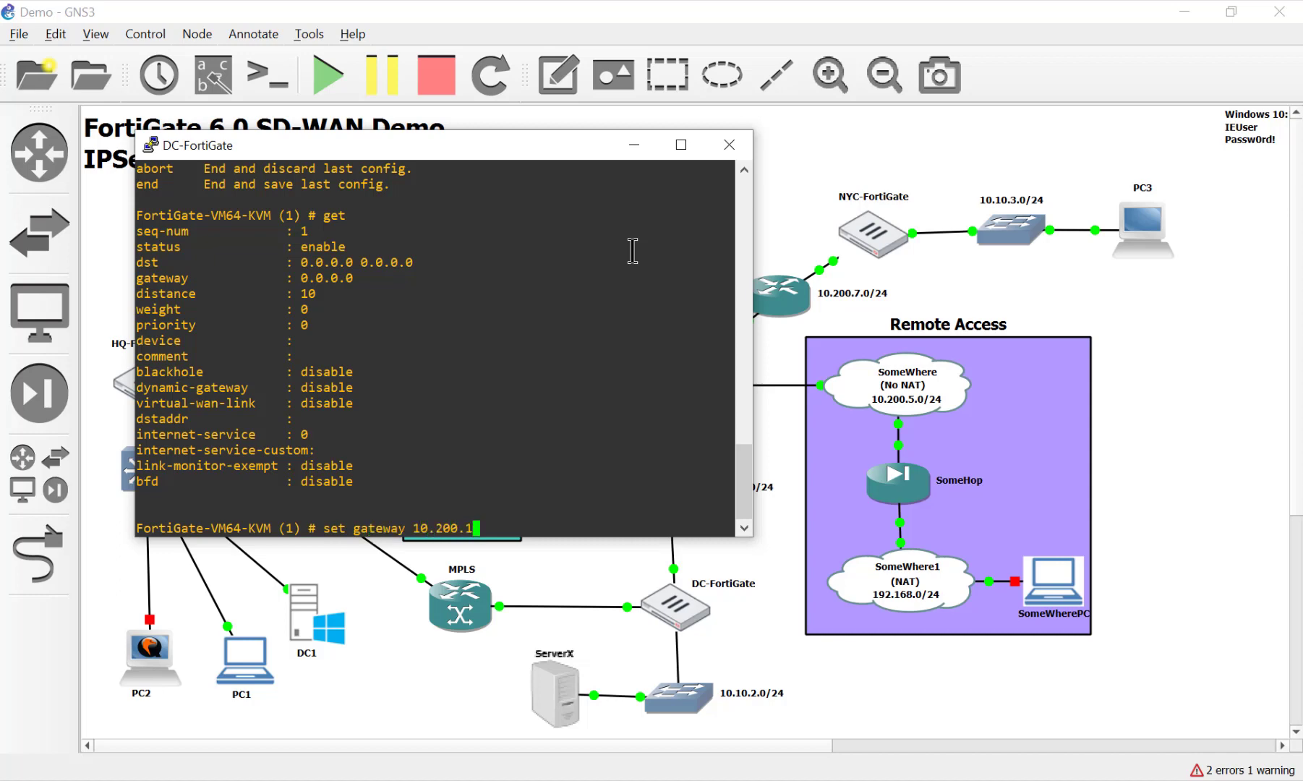
type("6.254")
key("Return")
type("set ")
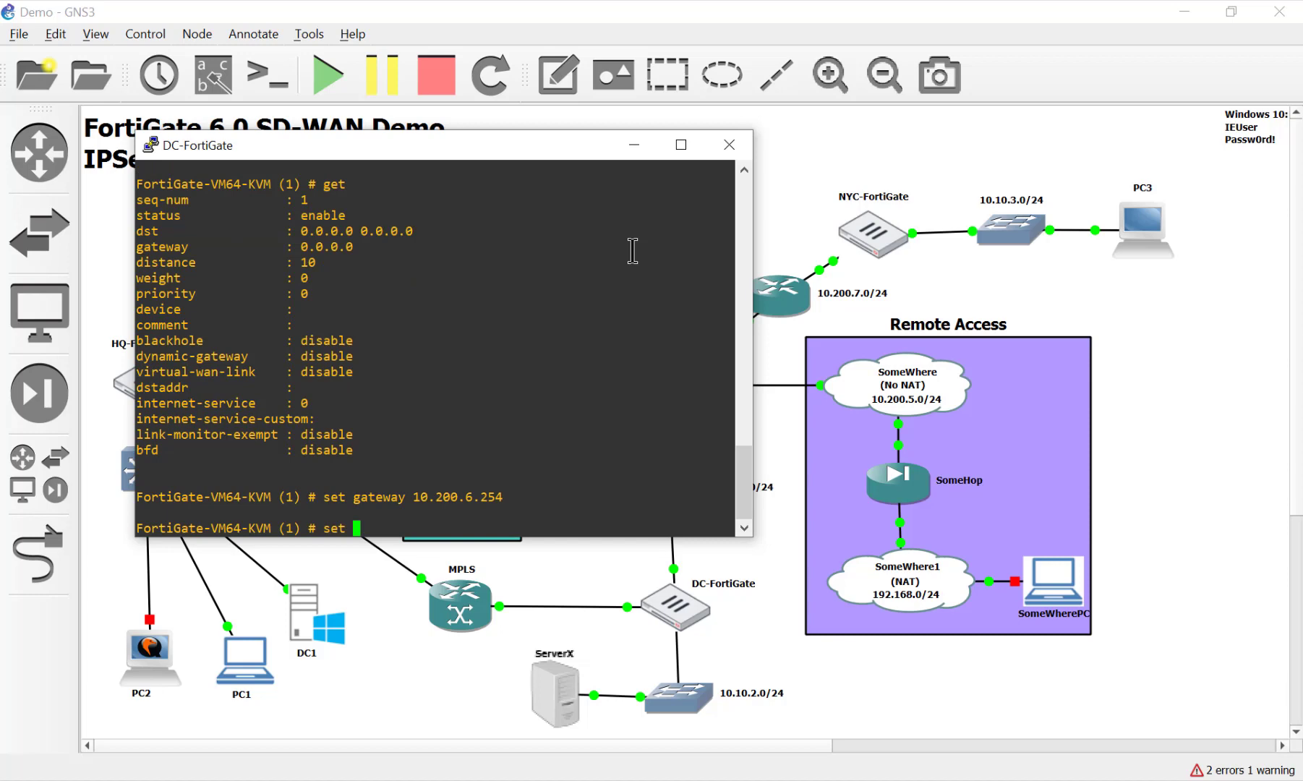
type("internet-service")
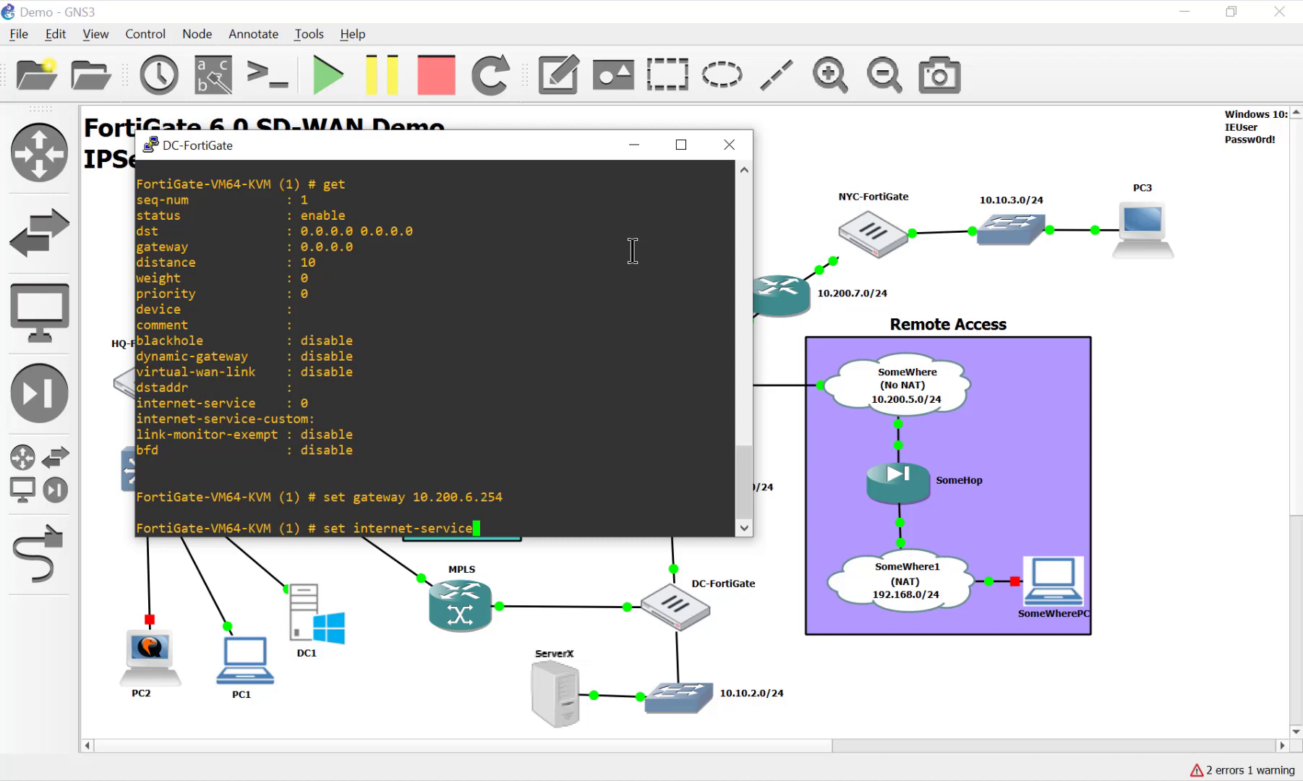
key("Tab")
key("BackSpace")
key("BackSpace")
key("BackSpace")
key("BackSpace")
key("BackSpace")
key("BackSpace")
key("BackSpace")
key("BackSpace")
key("BackSpace")
key("BackSpace")
key("BackSpace")
key("BackSpace")
key("BackSpace")
key("BackSpace")
key("BackSpace")
key("BackSpace")
key("BackSpace")
key("BackSpace")
key("BackSpace")
key("BackSpace")
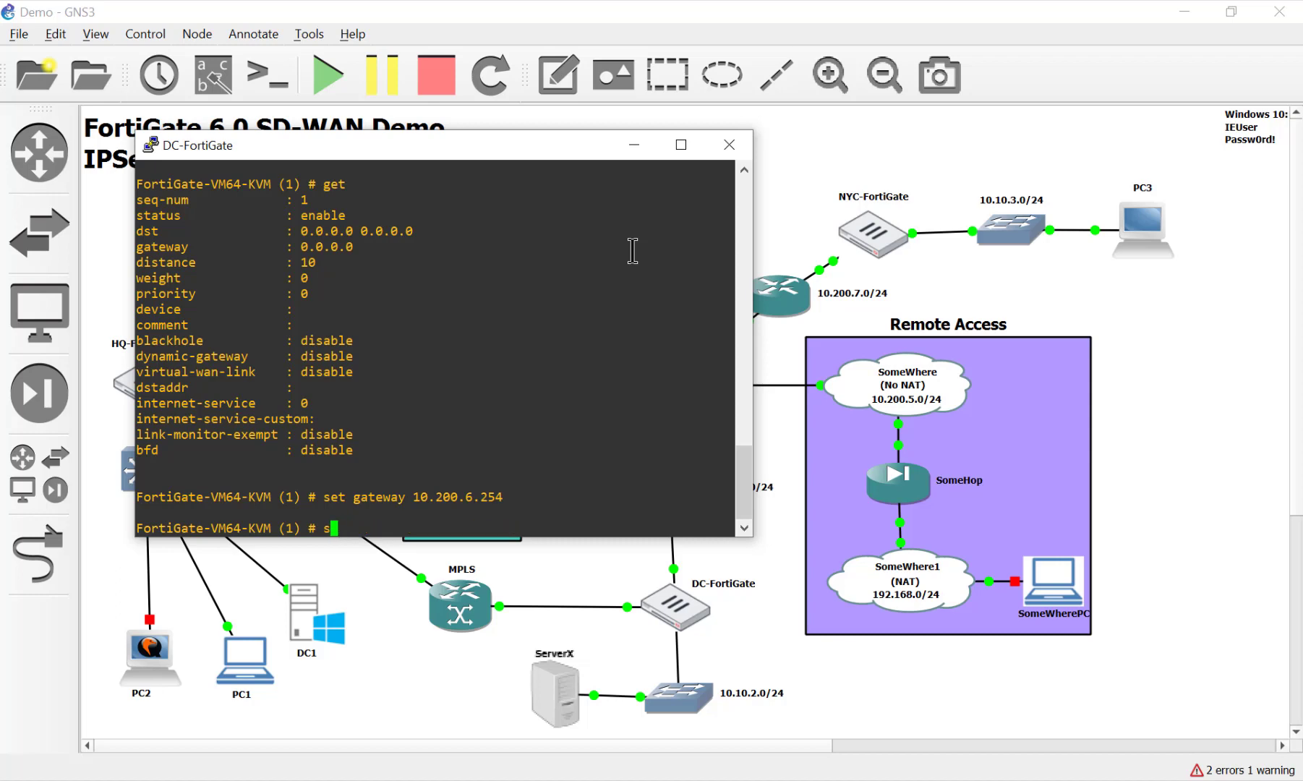
key("BackSpace")
Enter 'end' to save the route, which fails because no device is set
type("edn")
key("BackSpace")
key("BackSpace")
type("nd")
key("Return")
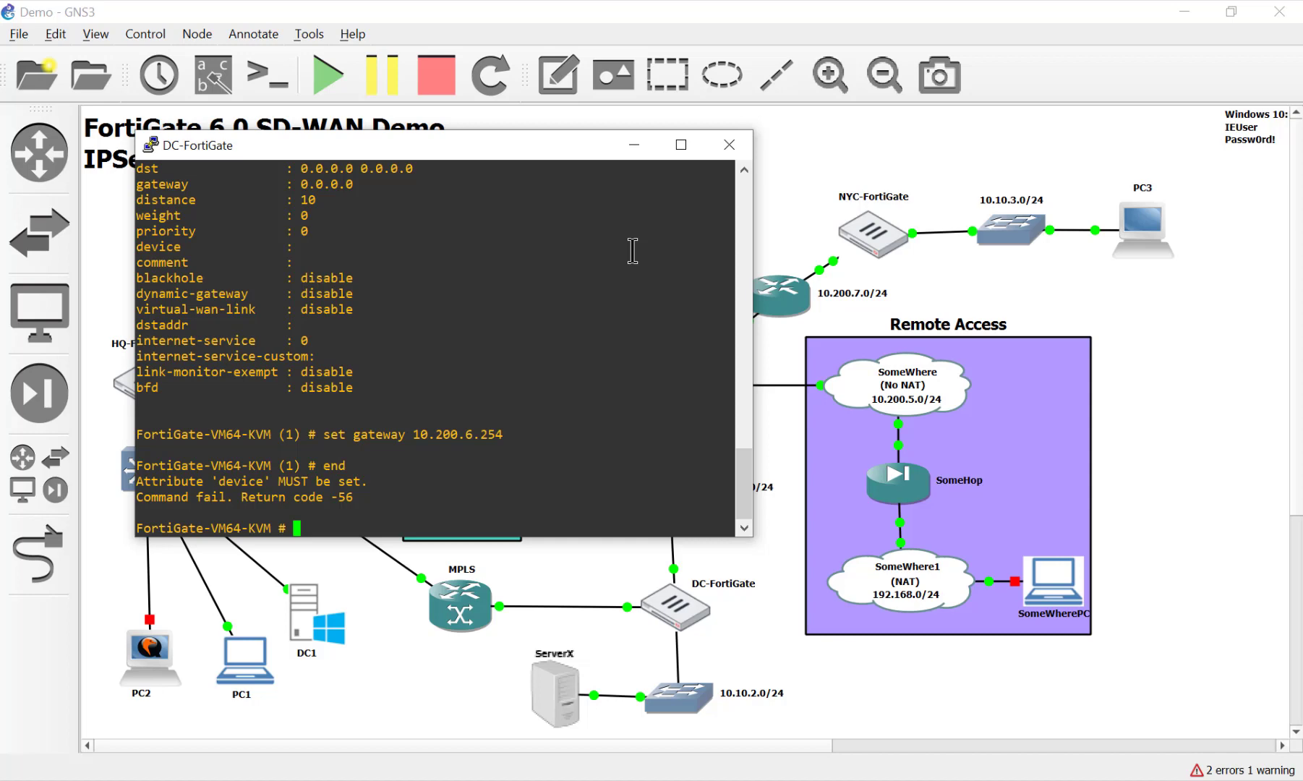
Re-enter config router static, edit entry 1, and show its current settings
type("config route stat")
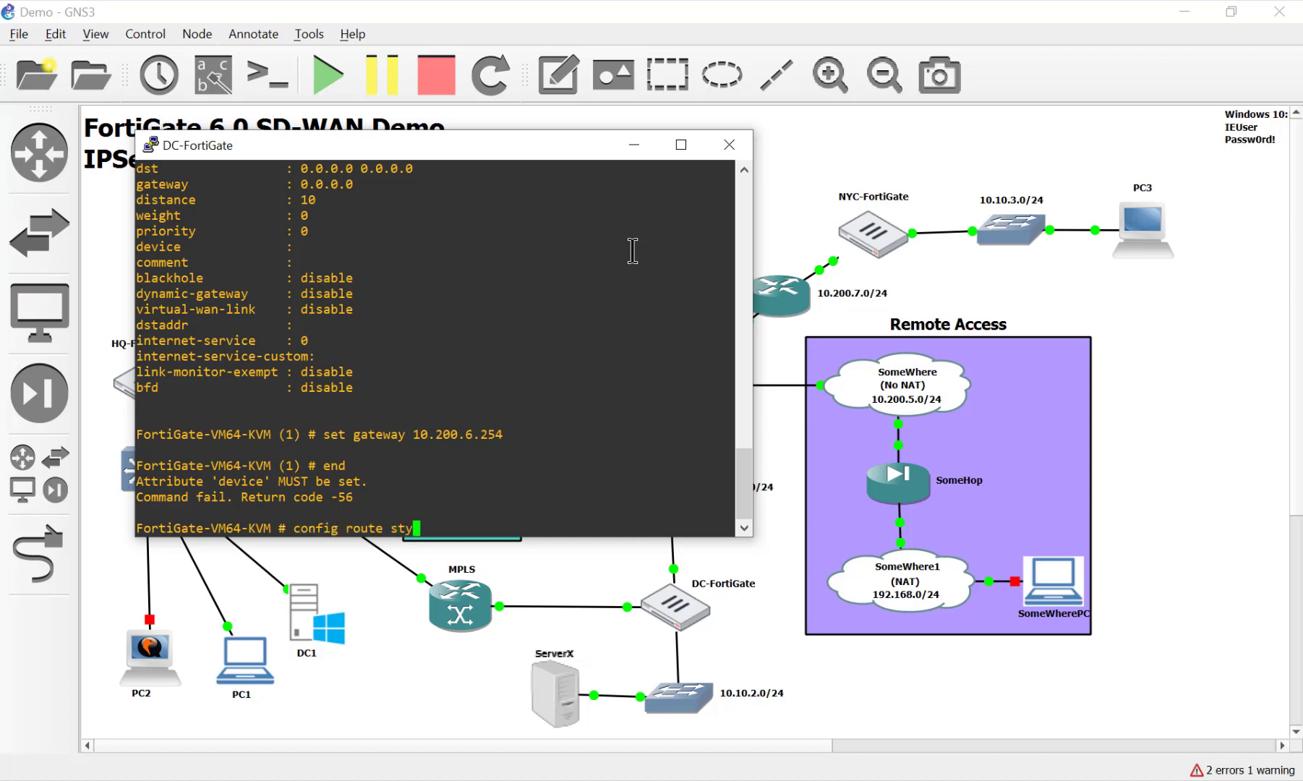
key("Return")
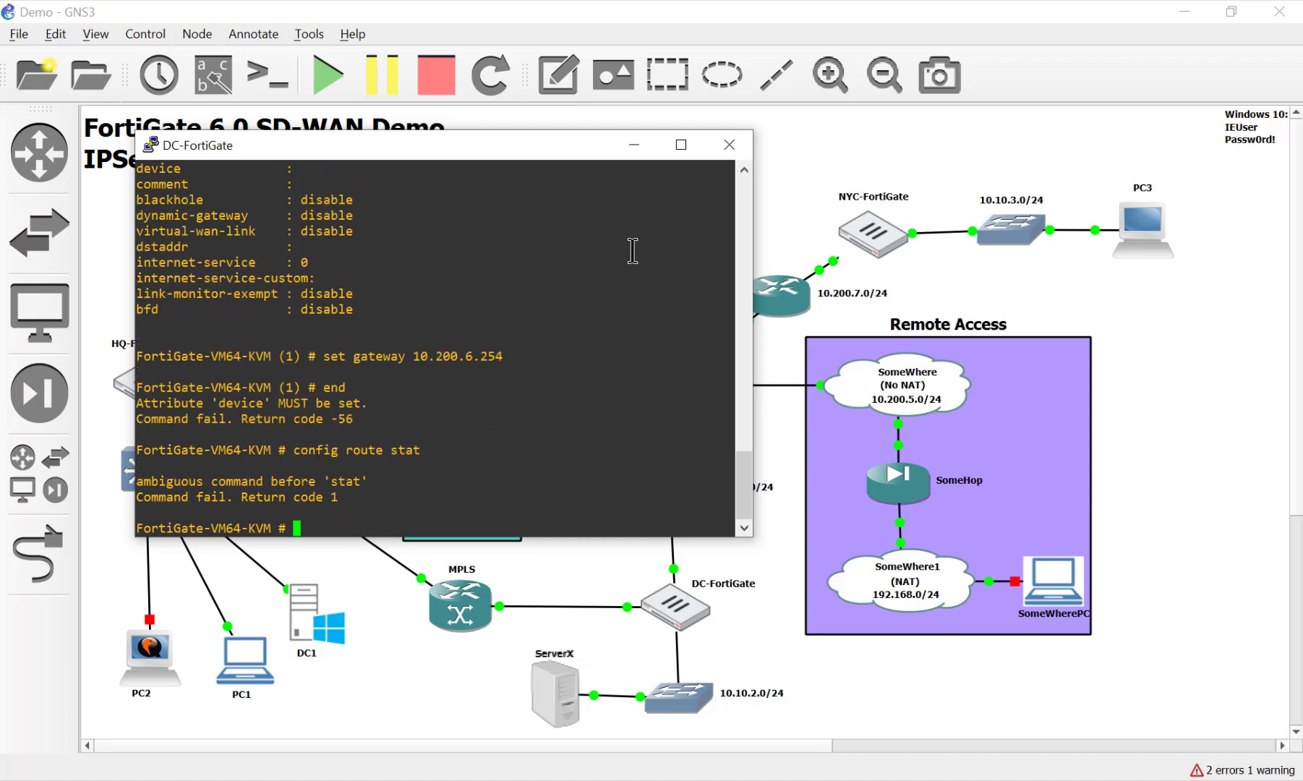
key("Up")
type("ic")
key("Return")
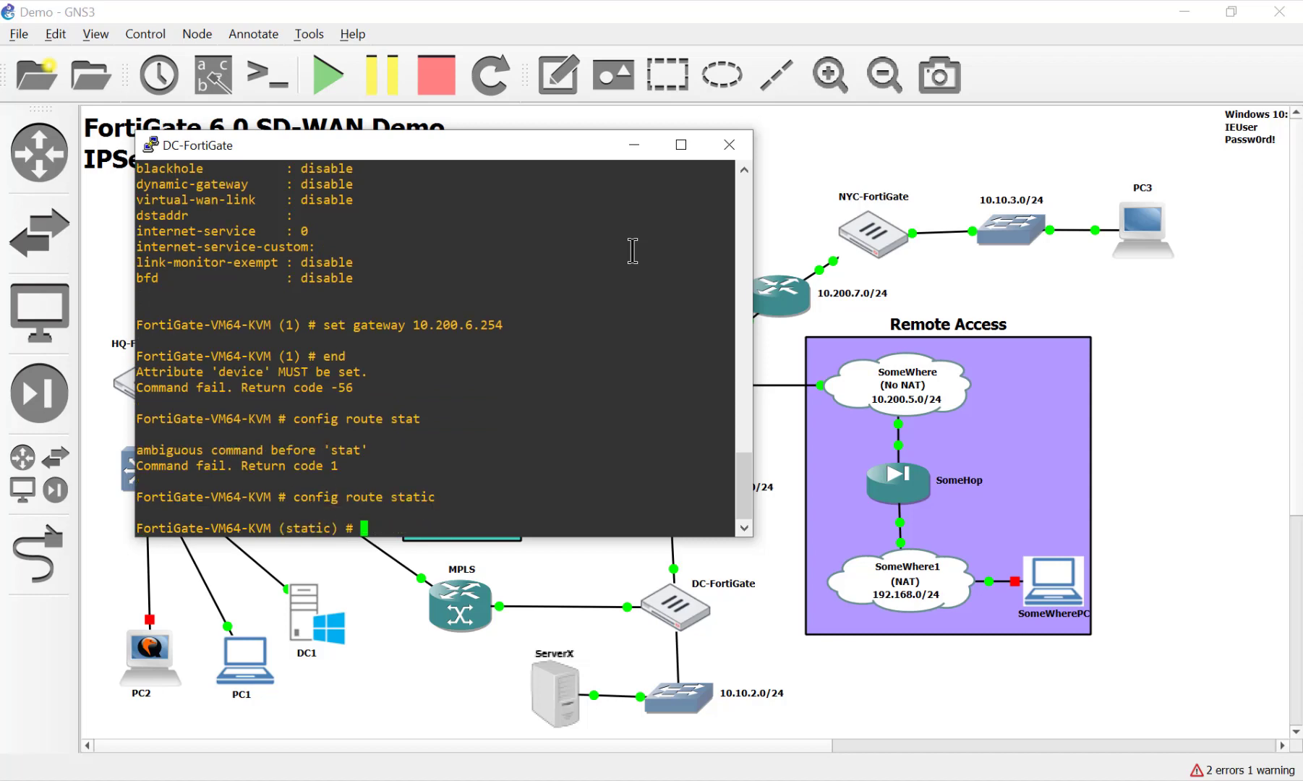
type("edit 1")
key("Return")
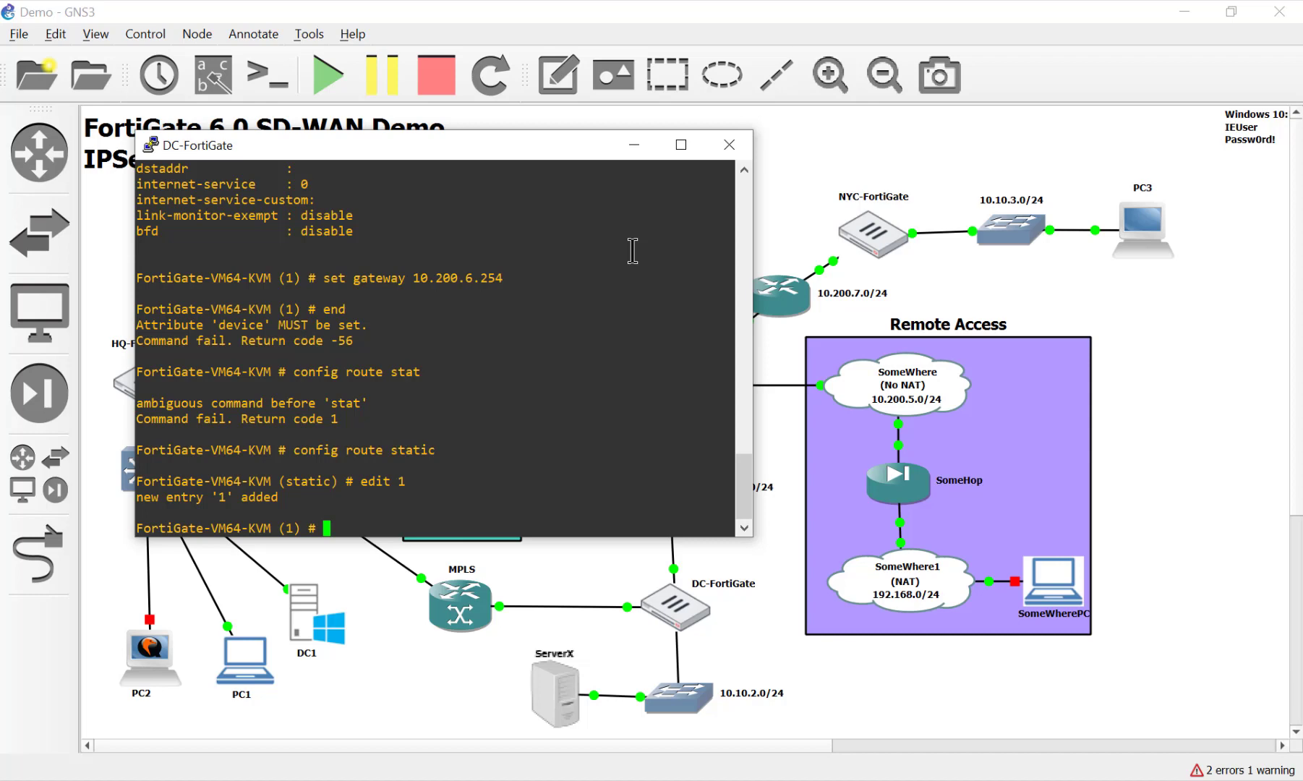
type("get")
key("Return")
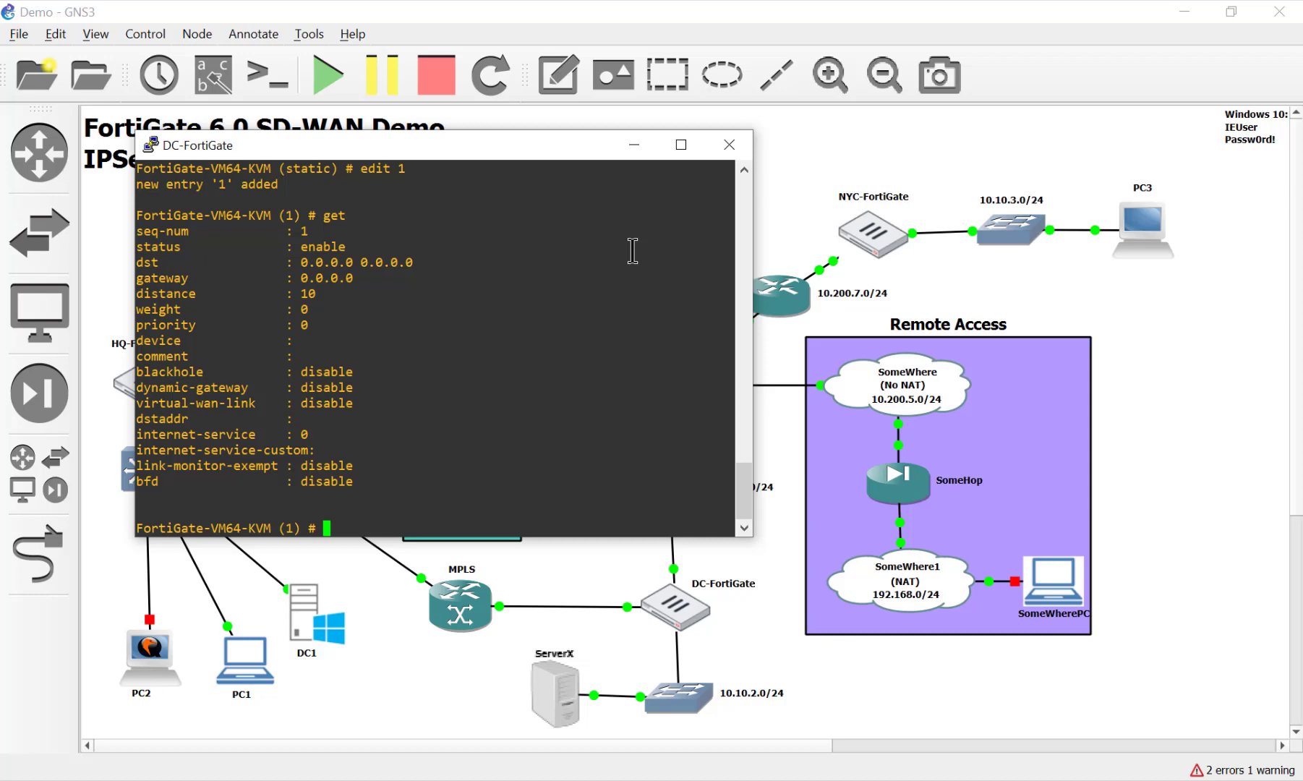
Set device port1 and gateway 10.200.6.254 on route 1, then save with end
type("set dst")
key("BackSpace")
key("BackSpace")
key("BackSpace")
key("BackSpace")
type("device port1")
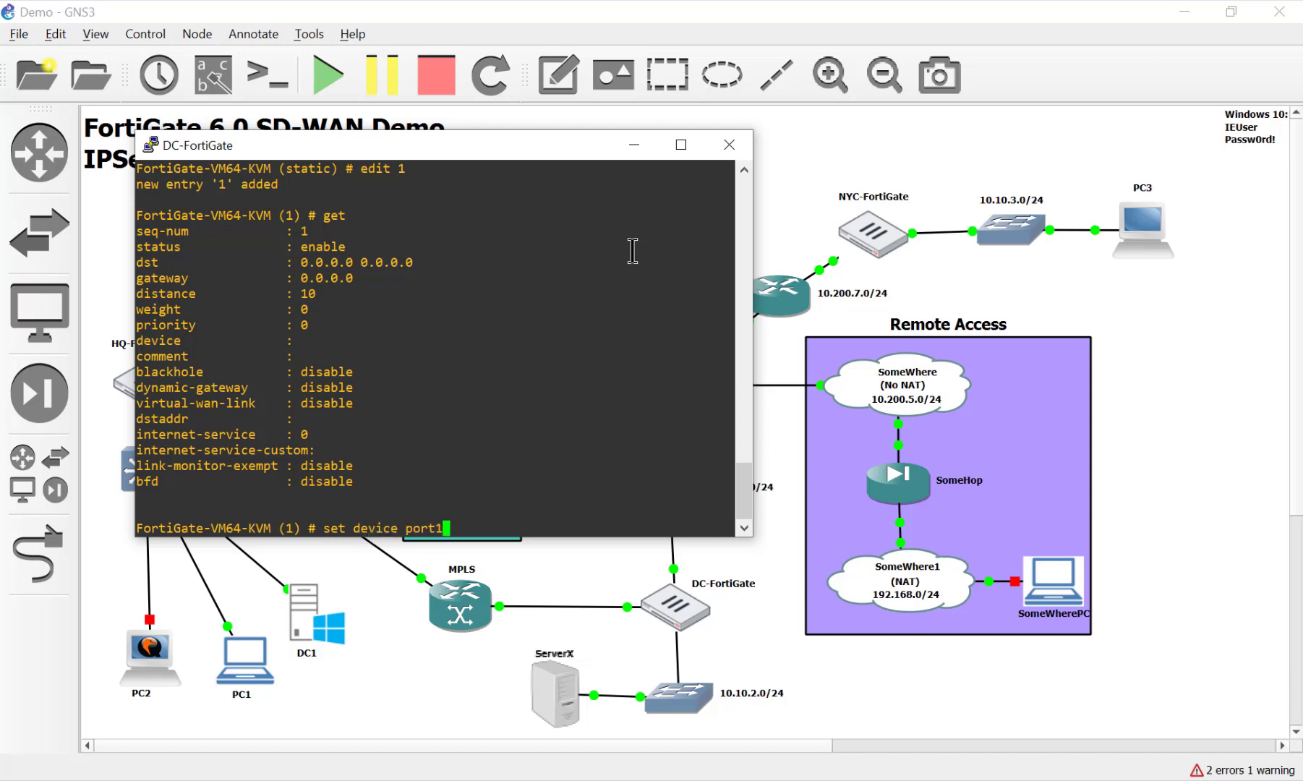
key("Return")
type("set ")
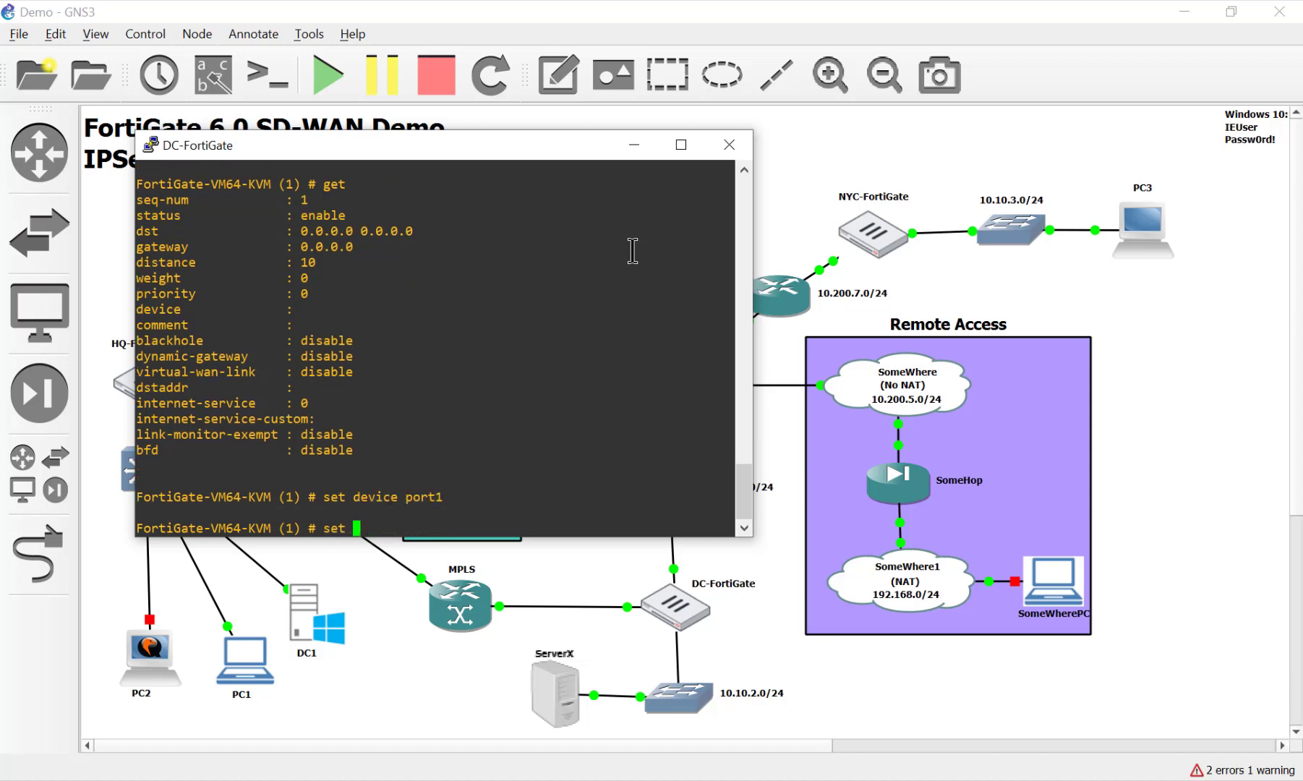
type("gateway 10.200.6.2")
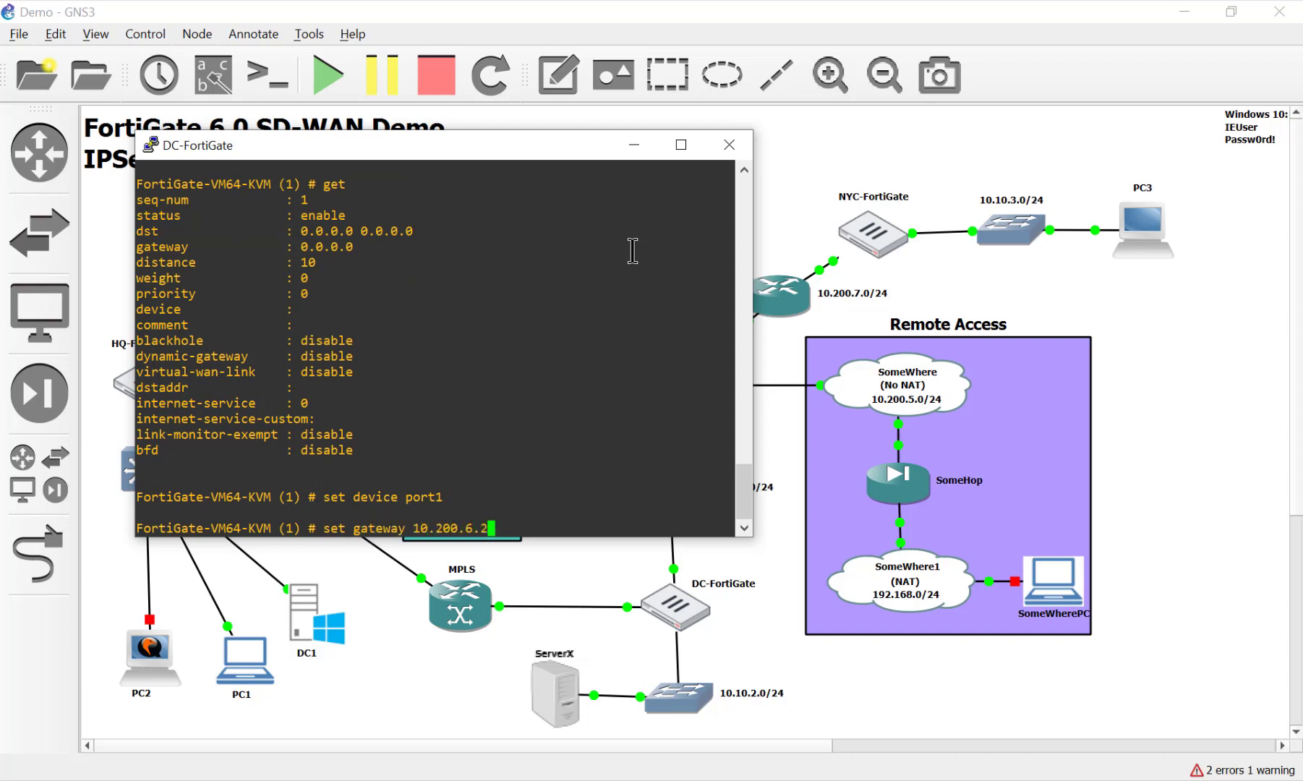
type("54")
key("Return")
type("end")
key("Return")
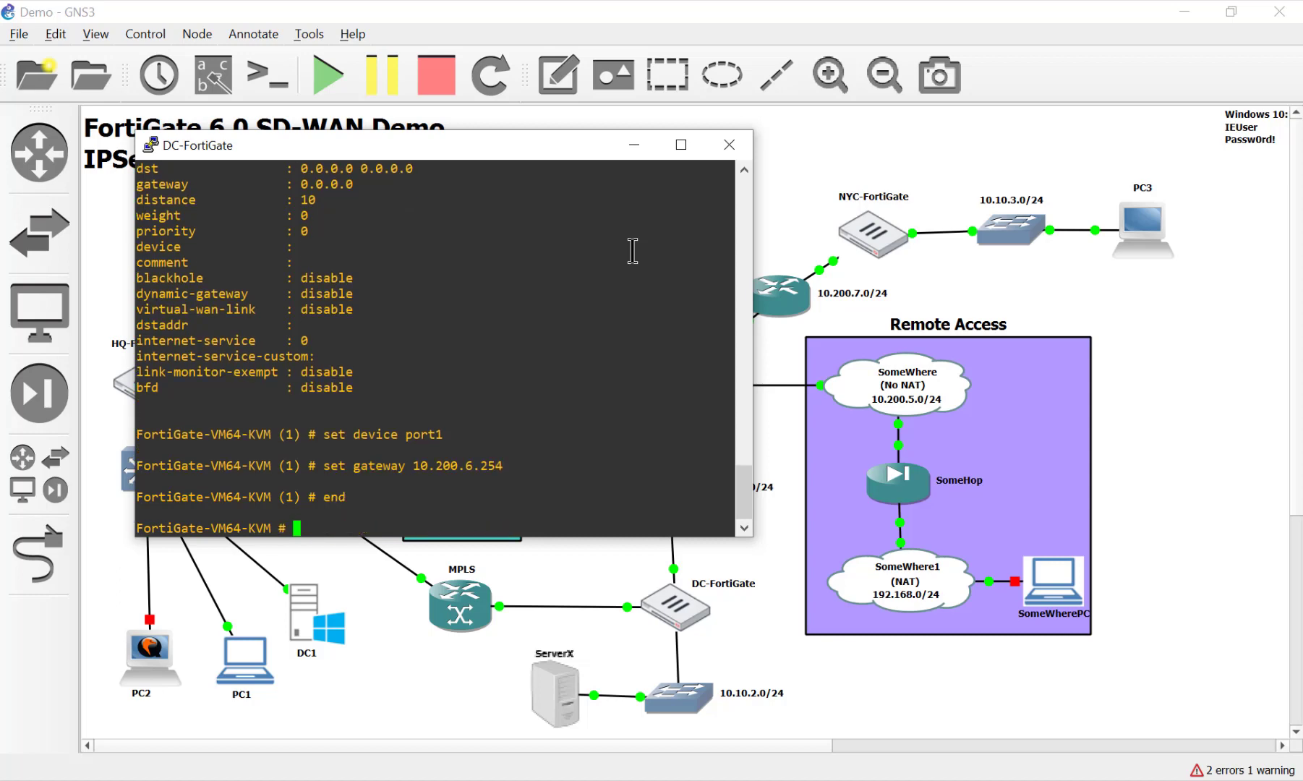
Ping 8.8.8.8 from DC-FortiGate, succeeding with 0% loss
type("get")
key("BackSpace")
key("BackSpace")
key("BackSpace")
key("BackSpace")
type("exe ping 8.8.8.8")
key("Return")
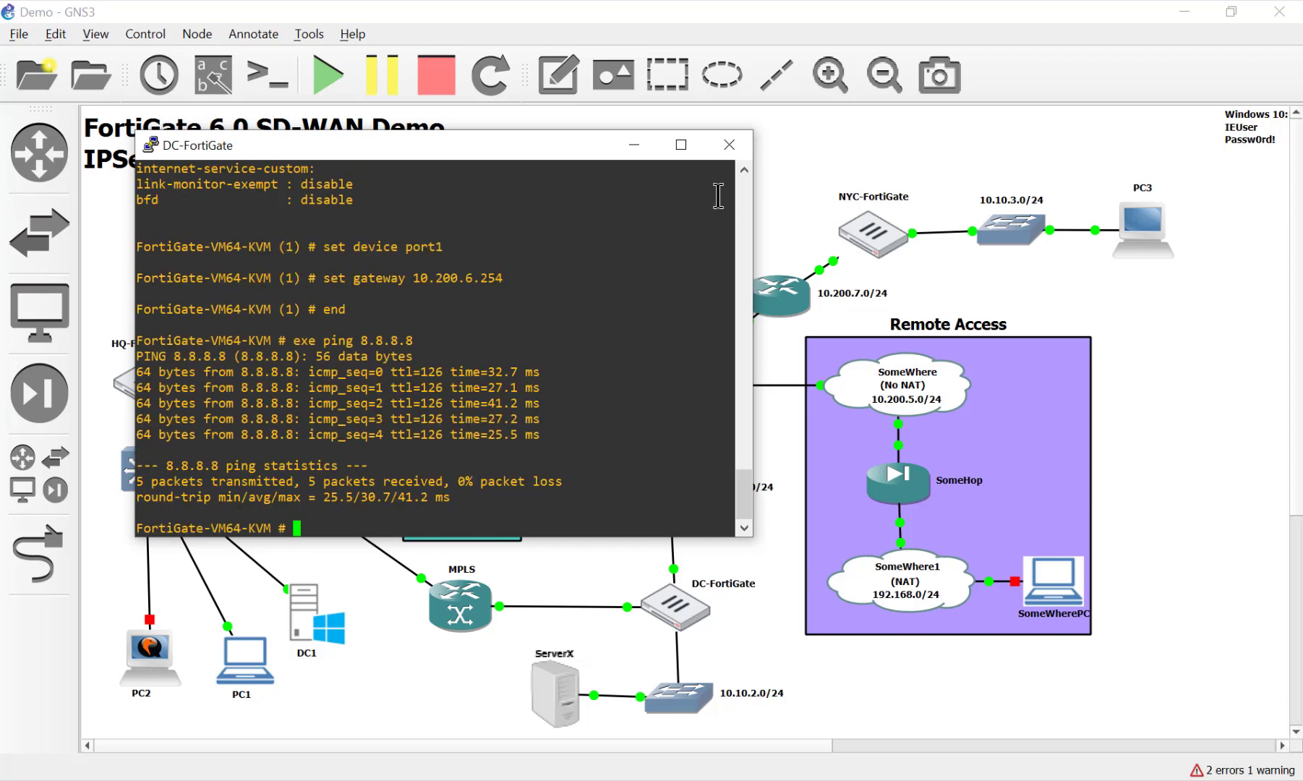
Close the DC-FortiGate console and browse to 10.200.6.1 in a new Chrome tab on PC1
left_click(729, 146)
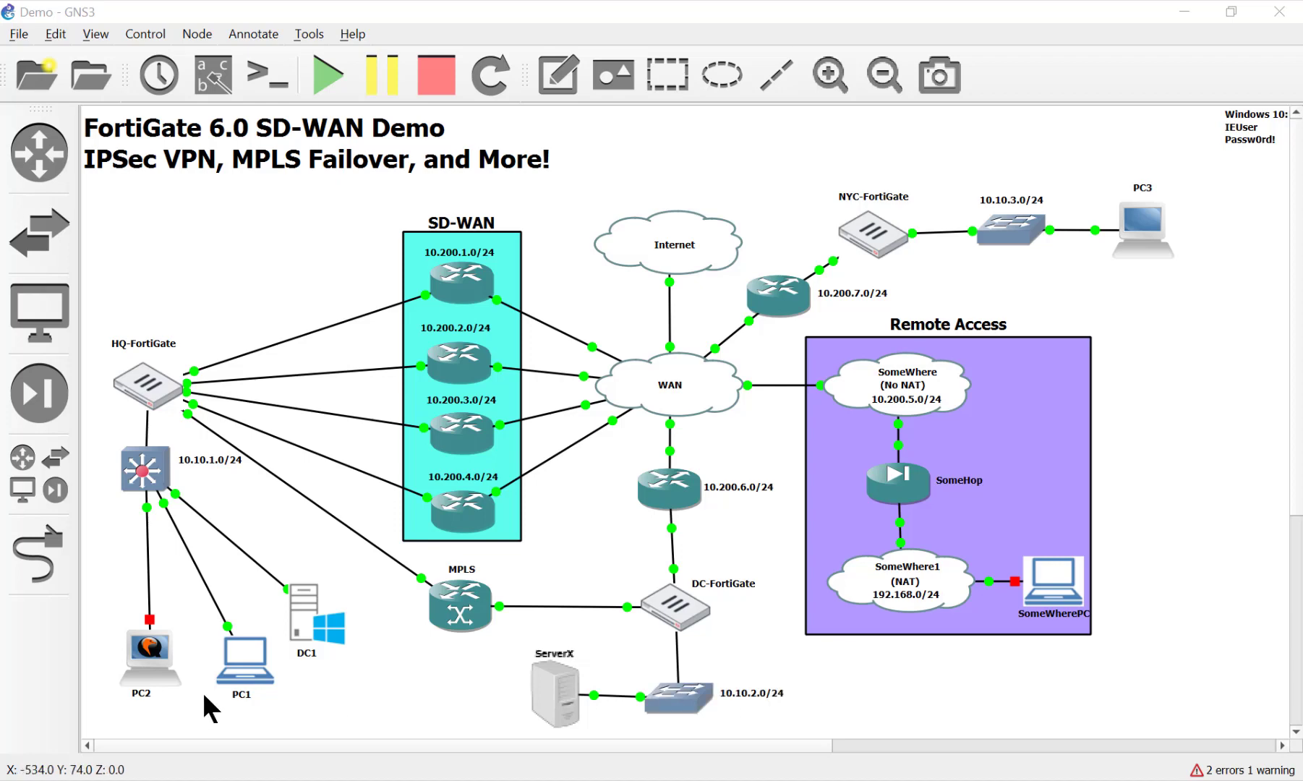
double_click(249, 661)
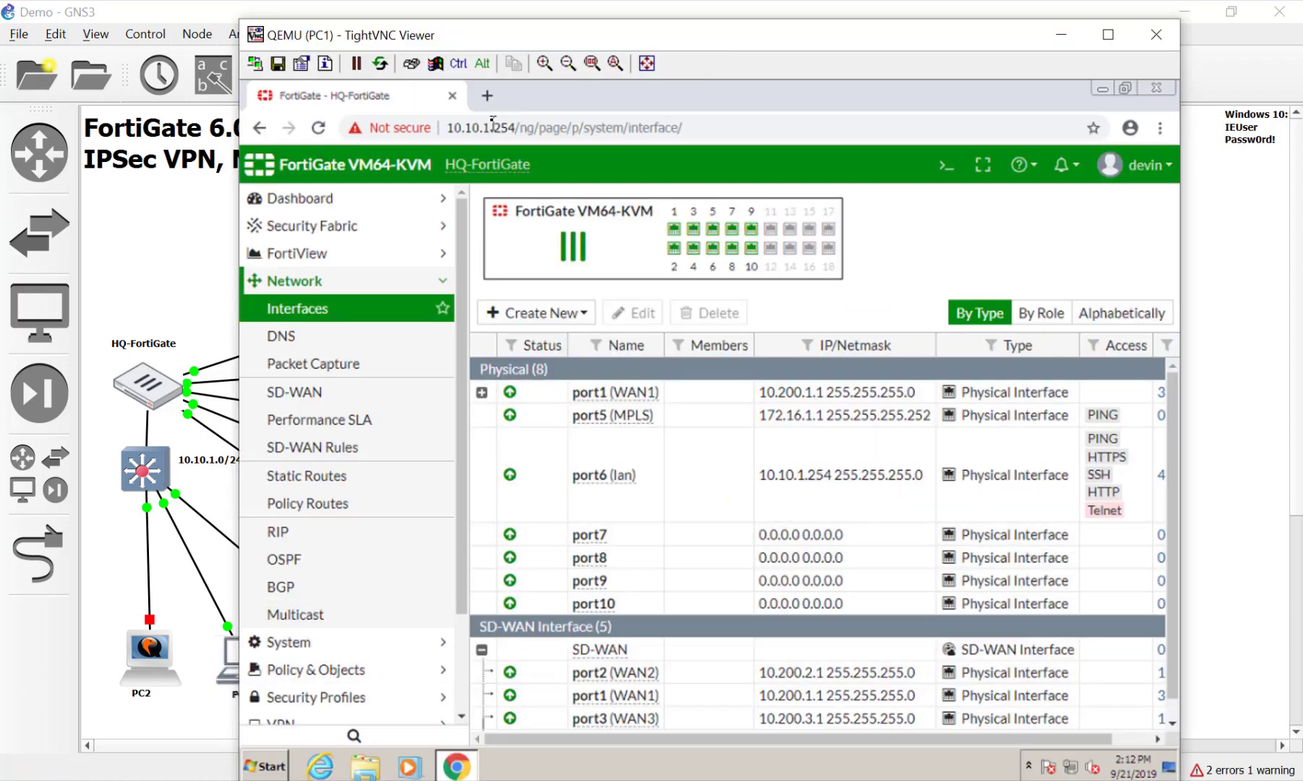
left_click(489, 95)
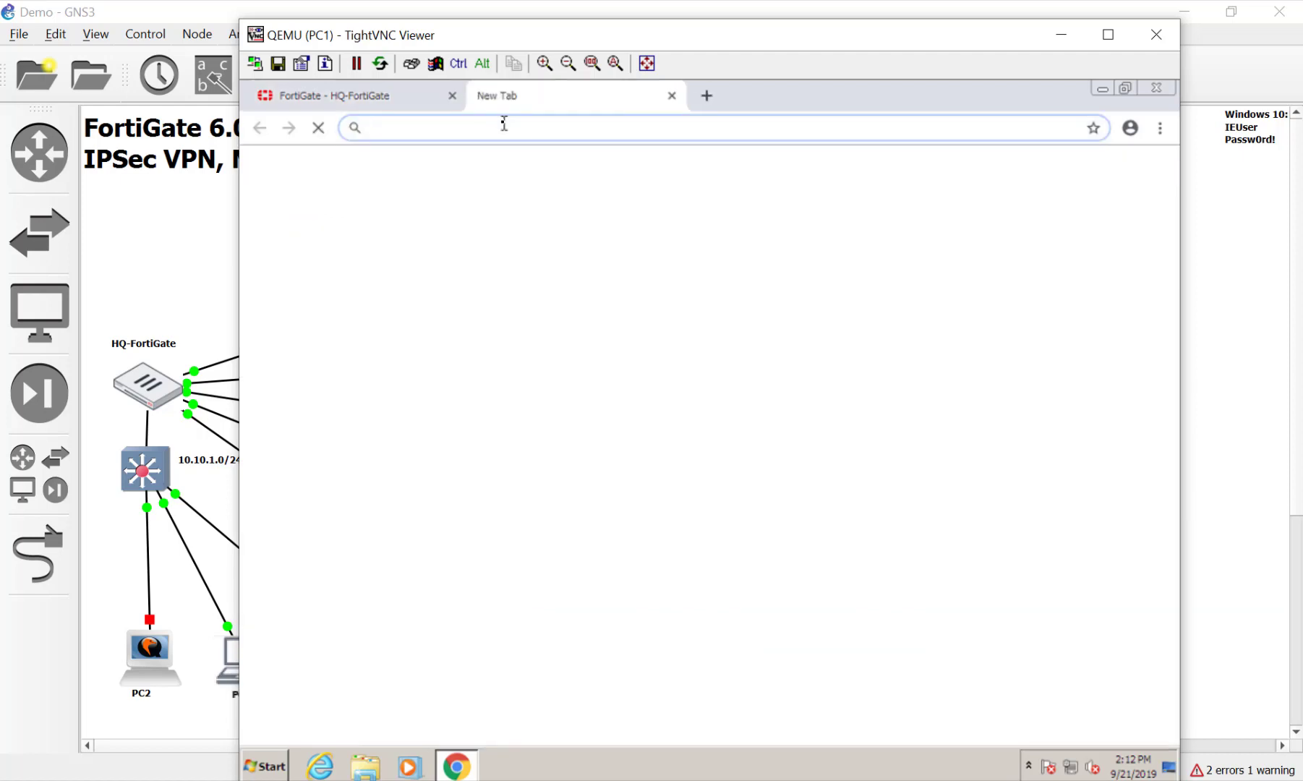
type("10.")
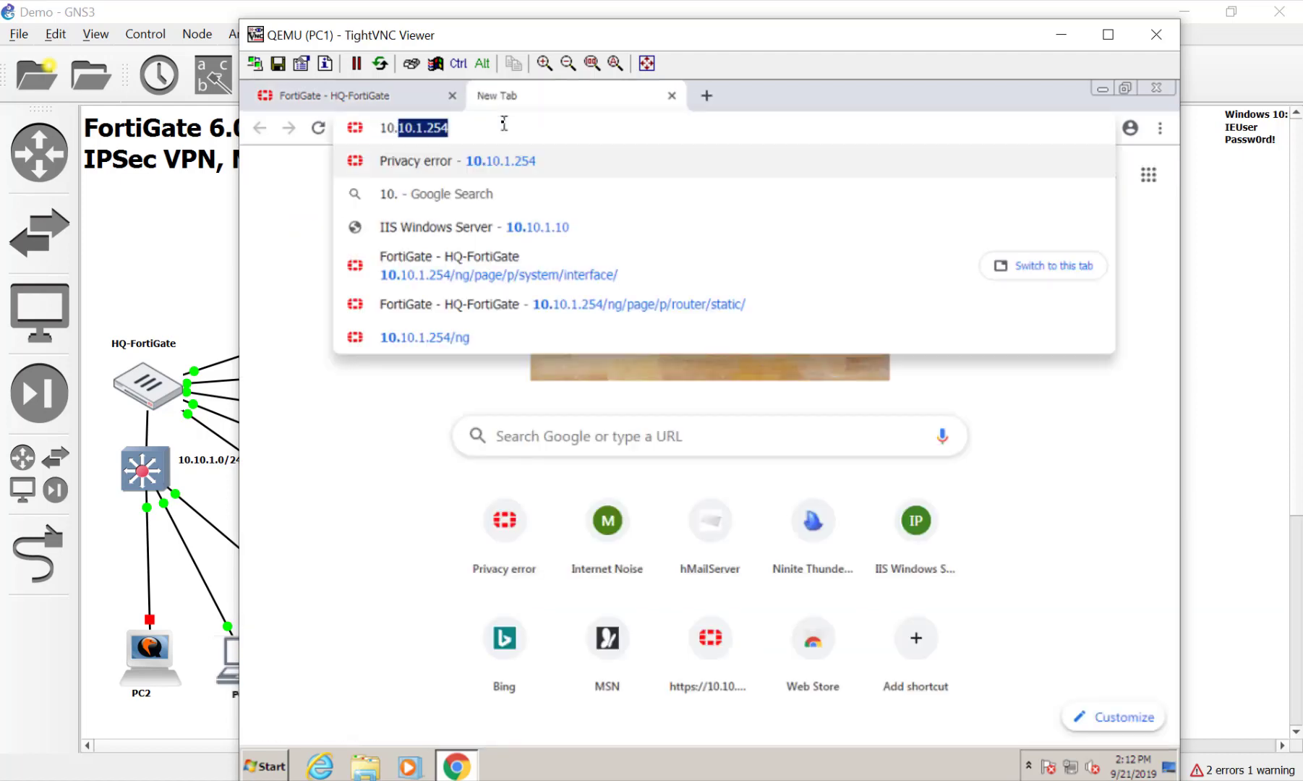
type("200.6.1")
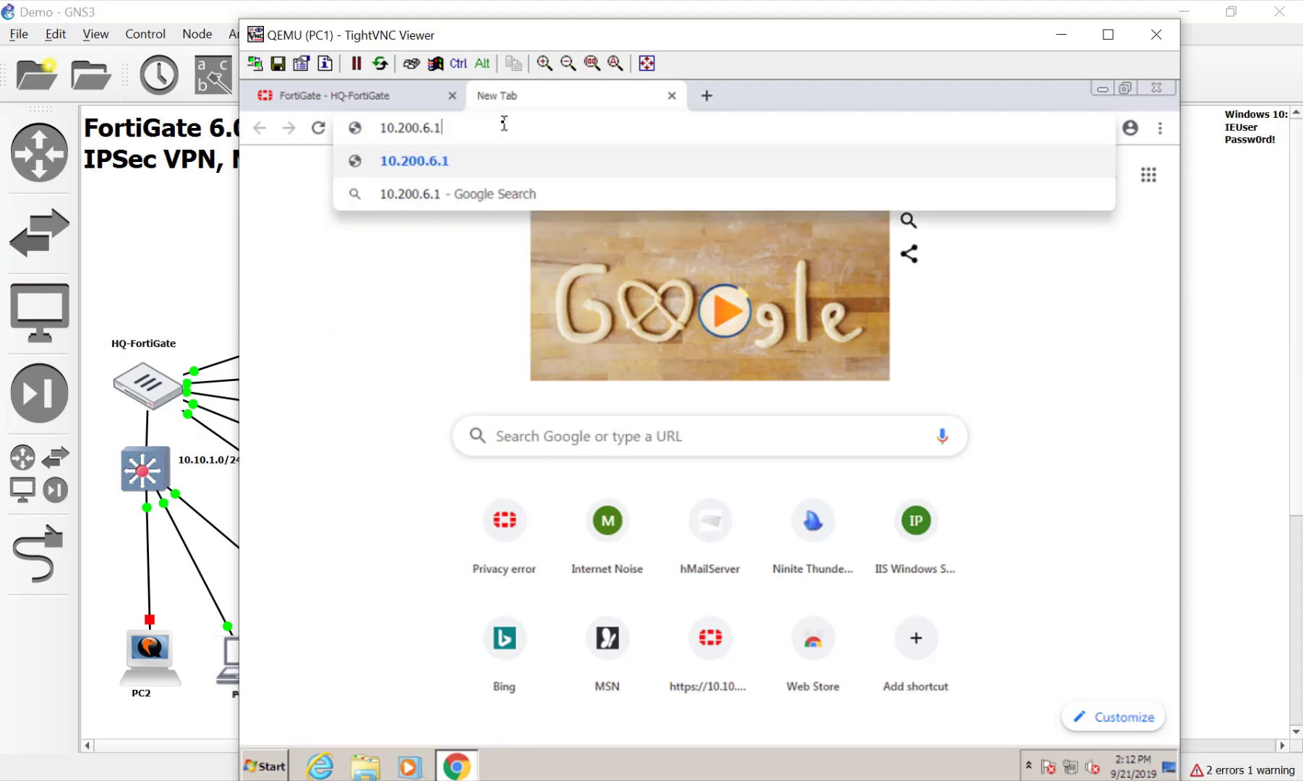
key("Return")
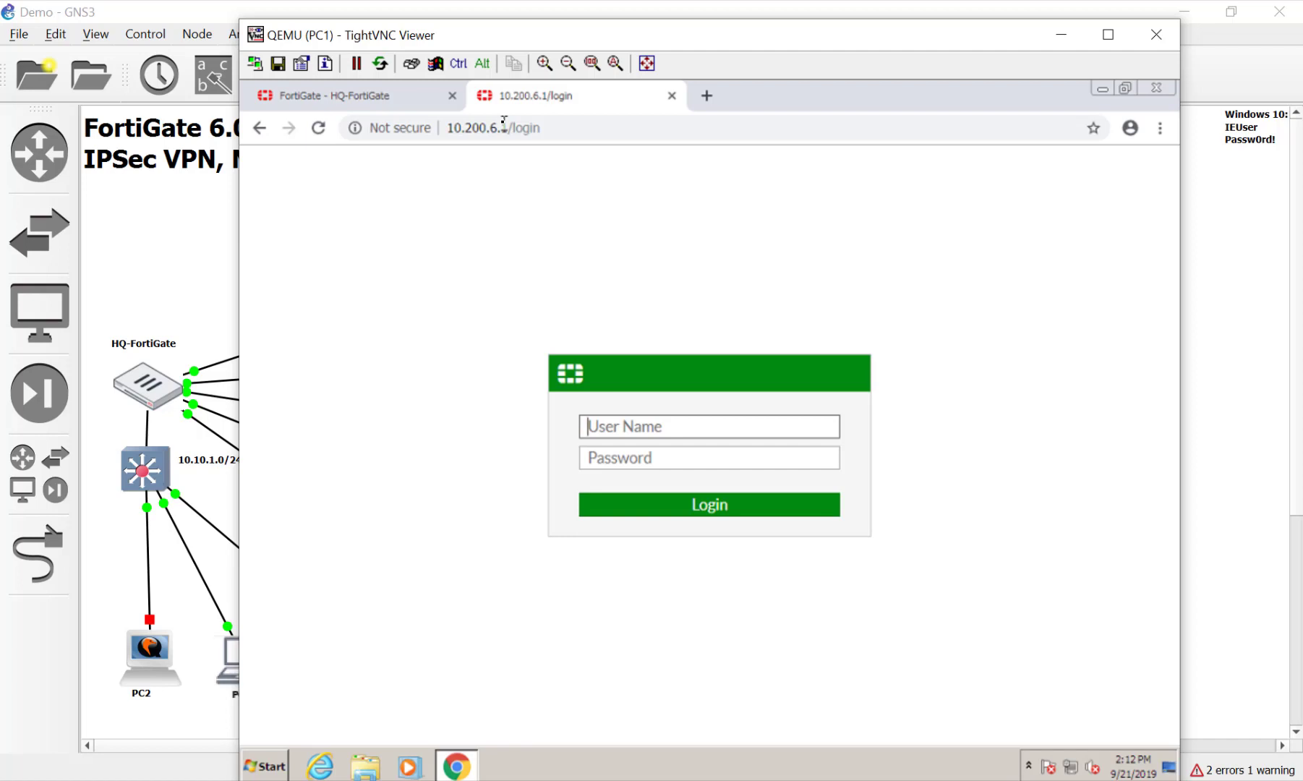
Log in as admin and skip the password change to reach the Main dashboard
type("admin")
key("Return")
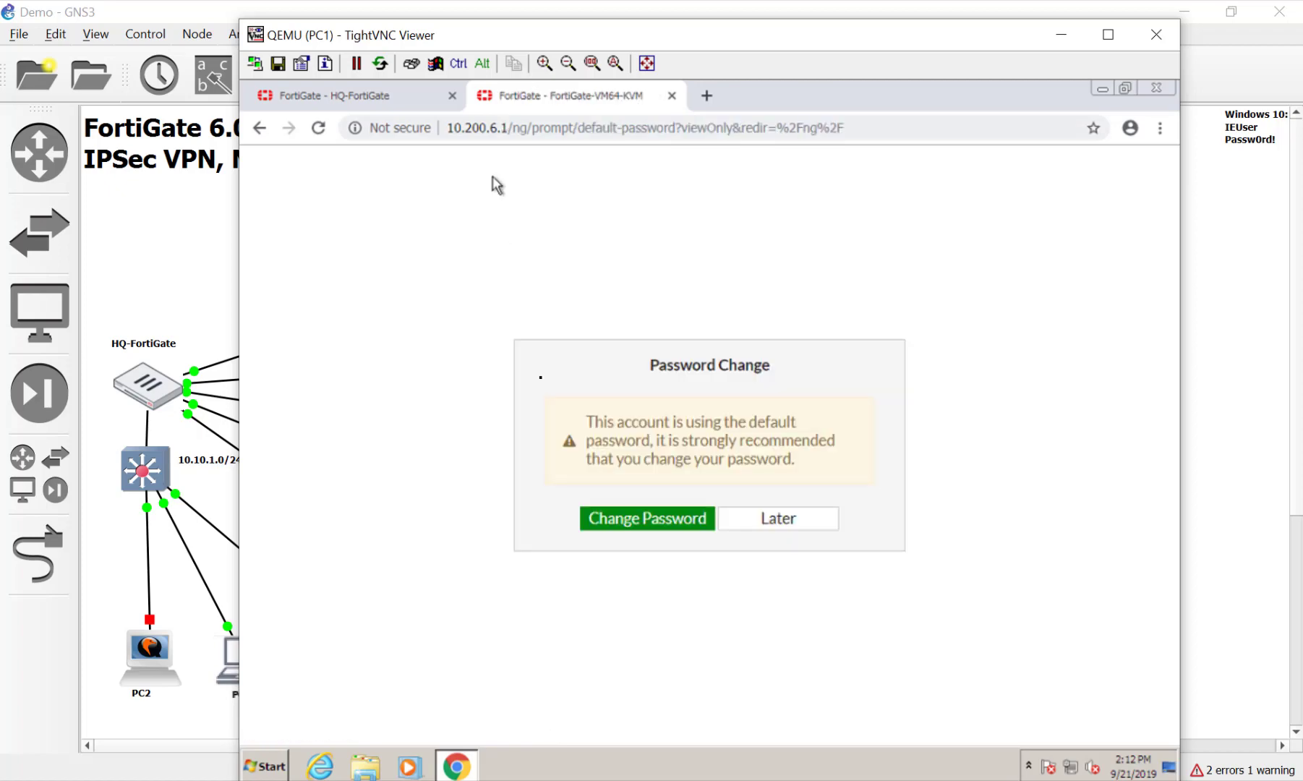
left_click(786, 521)
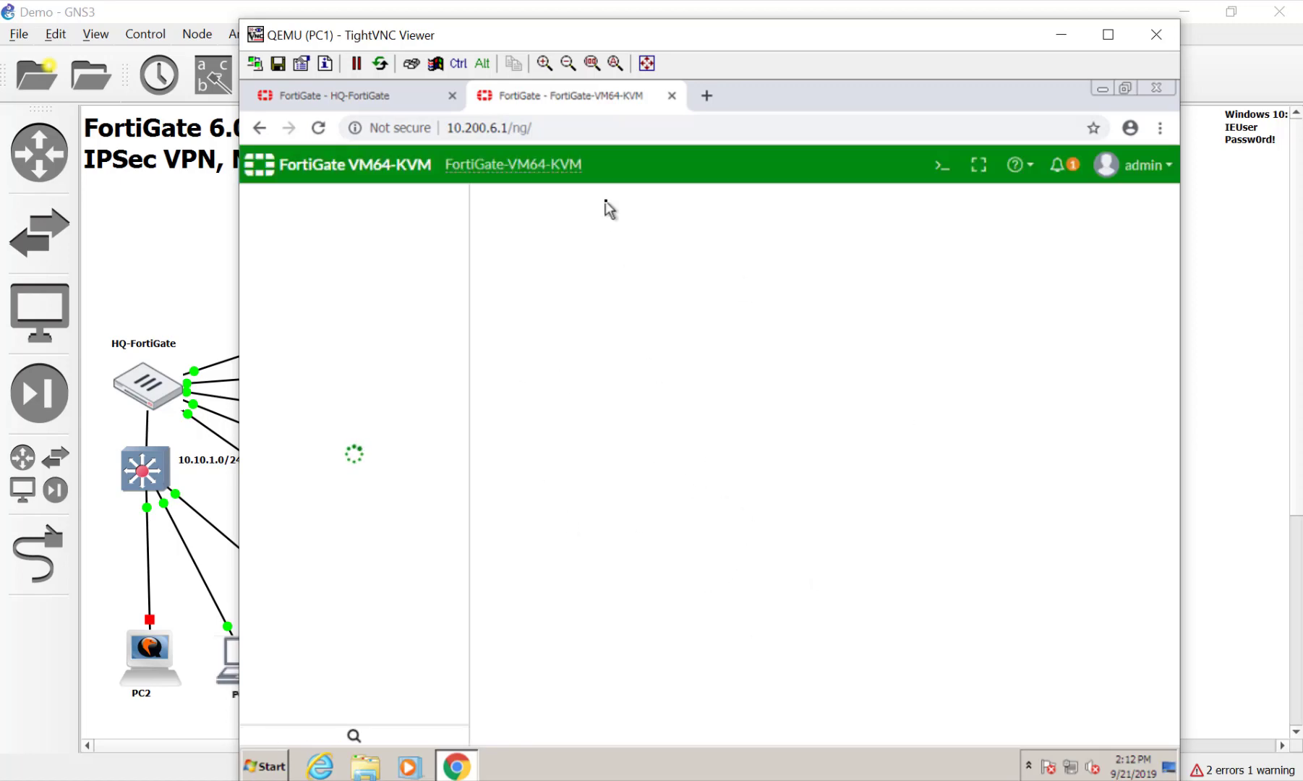
mouse_move(523, 171)
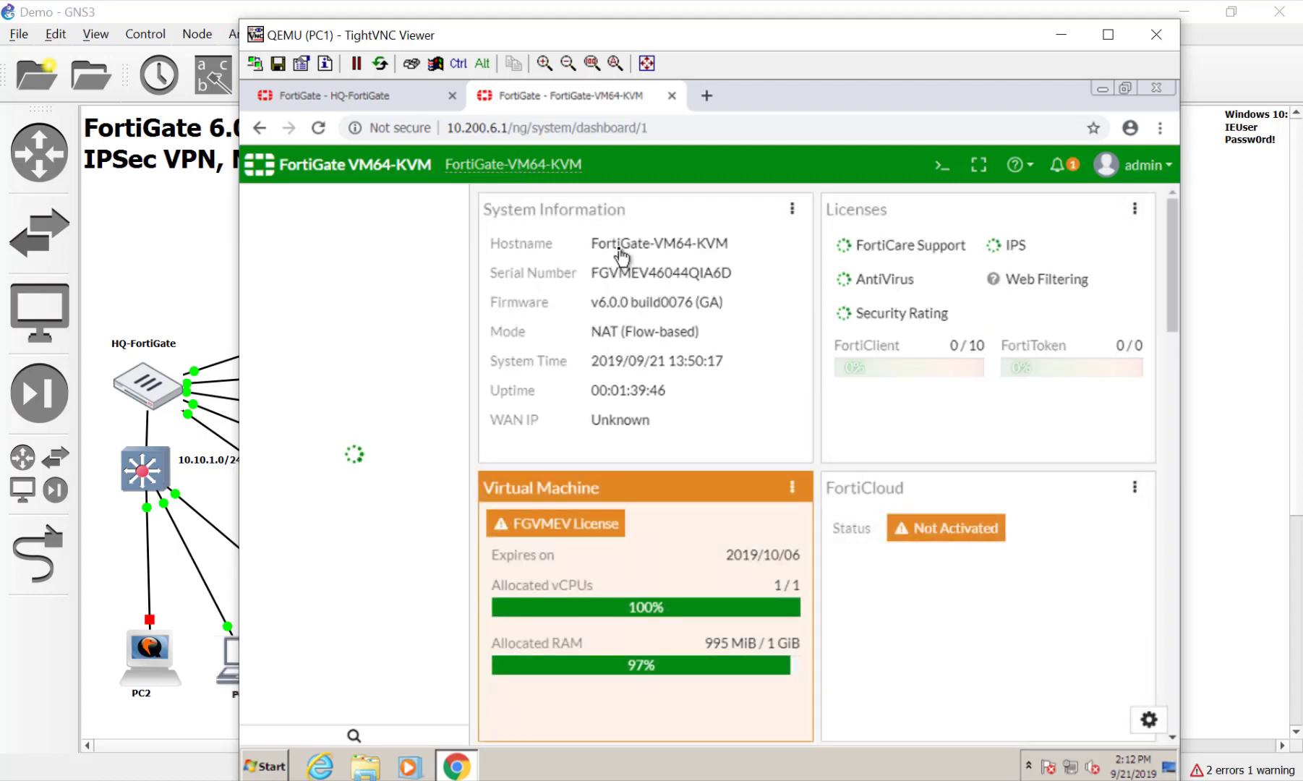
left_click(620, 254)
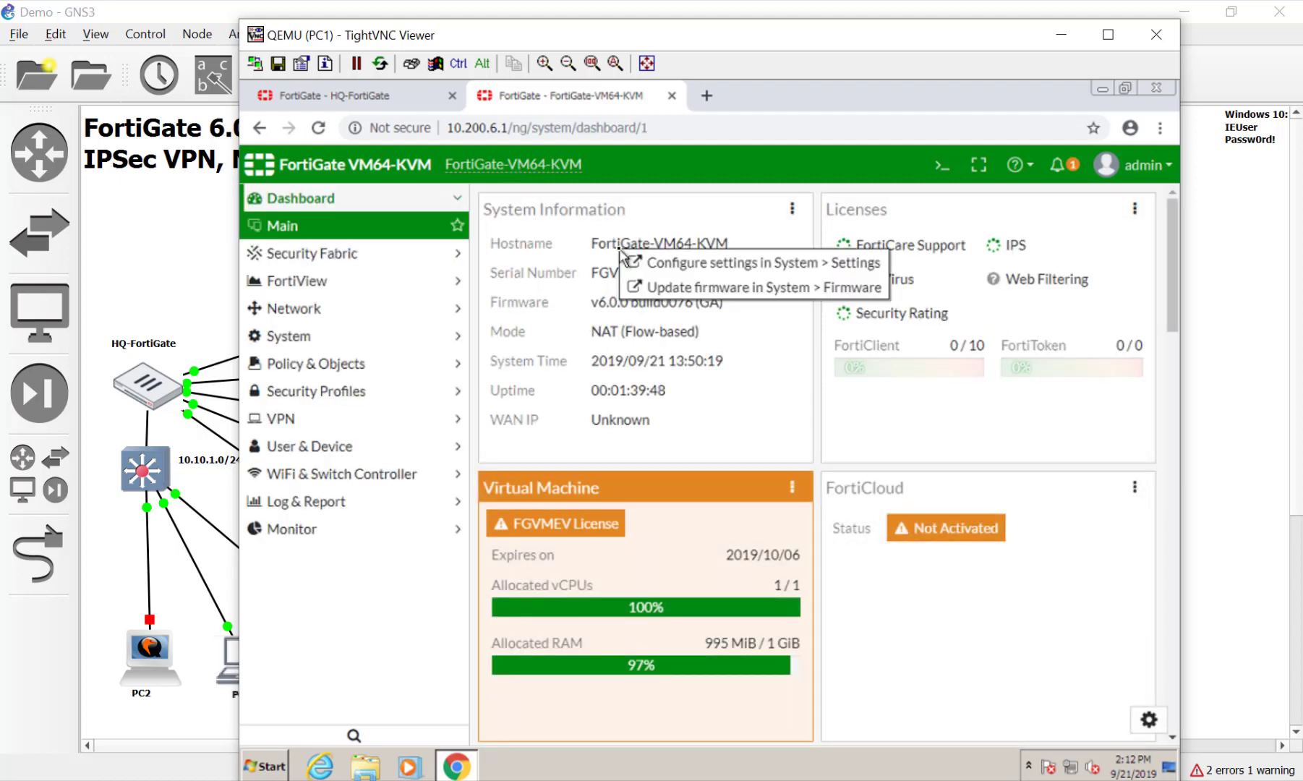
Change the host name from the VM64-KVM default to DC-FortiGate in System Settings
left_click(646, 265)
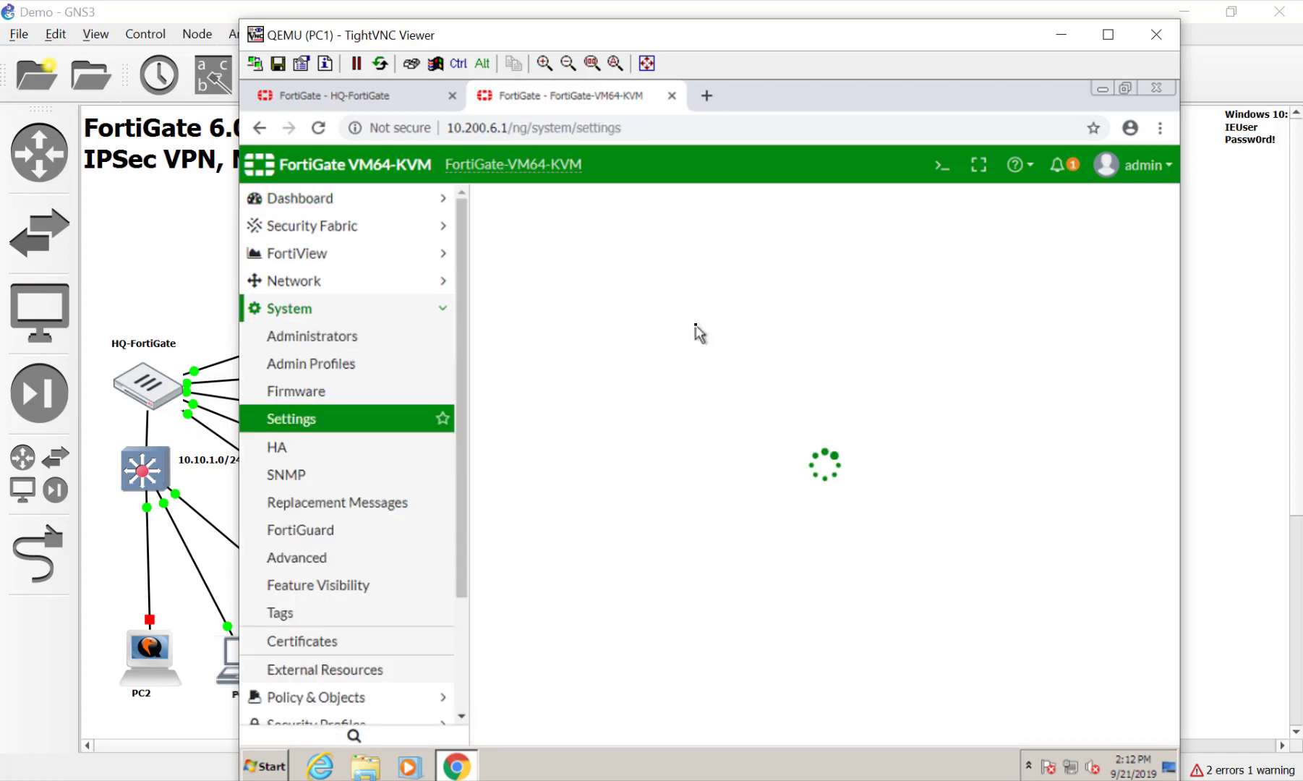
left_click_drag(719, 242, 638, 242)
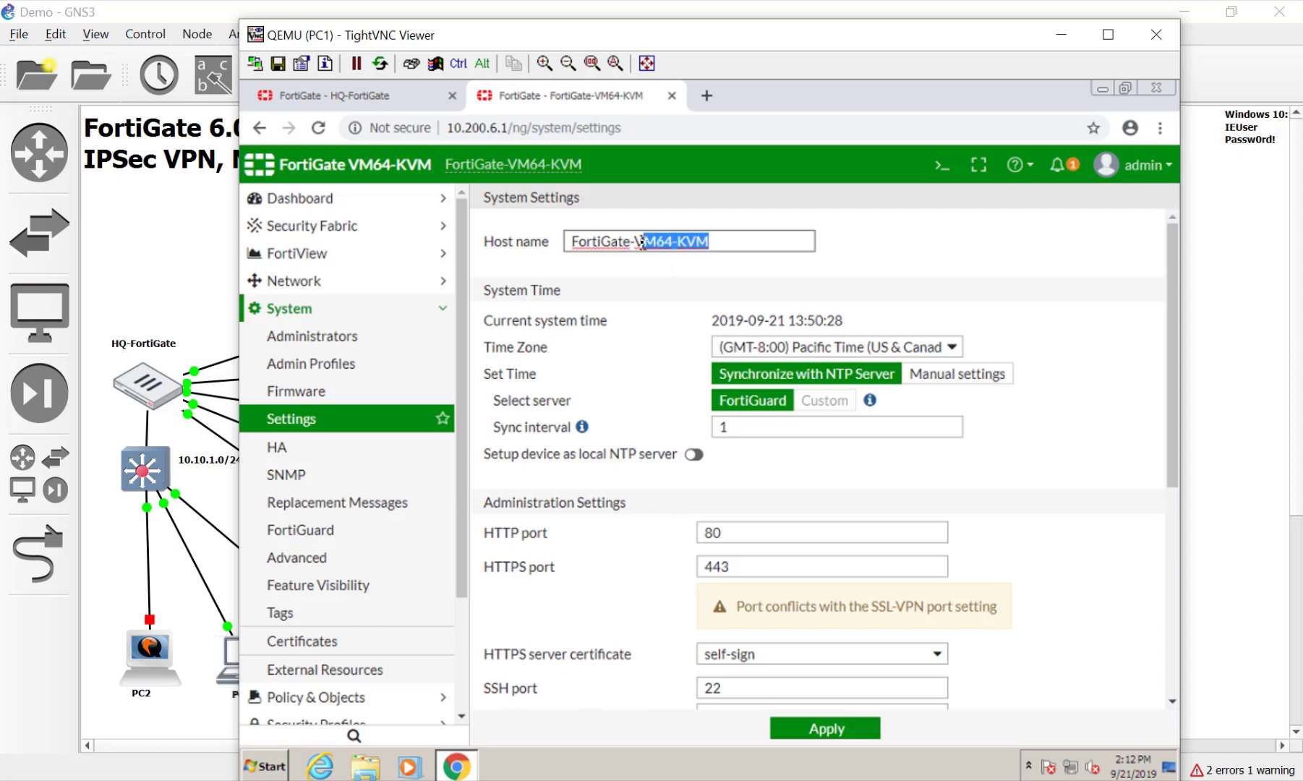
key("BackSpace")
key("BackSpace")
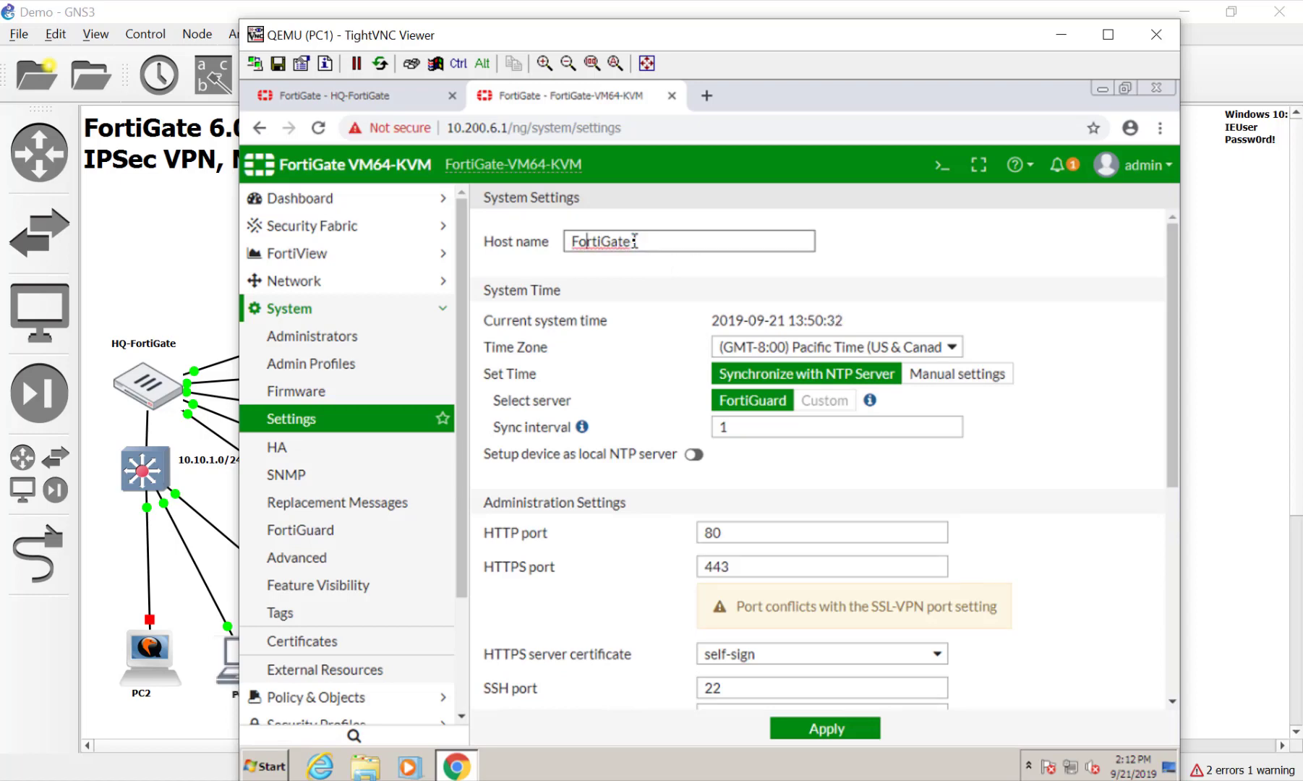
type("DC-")
left_click(661, 288)
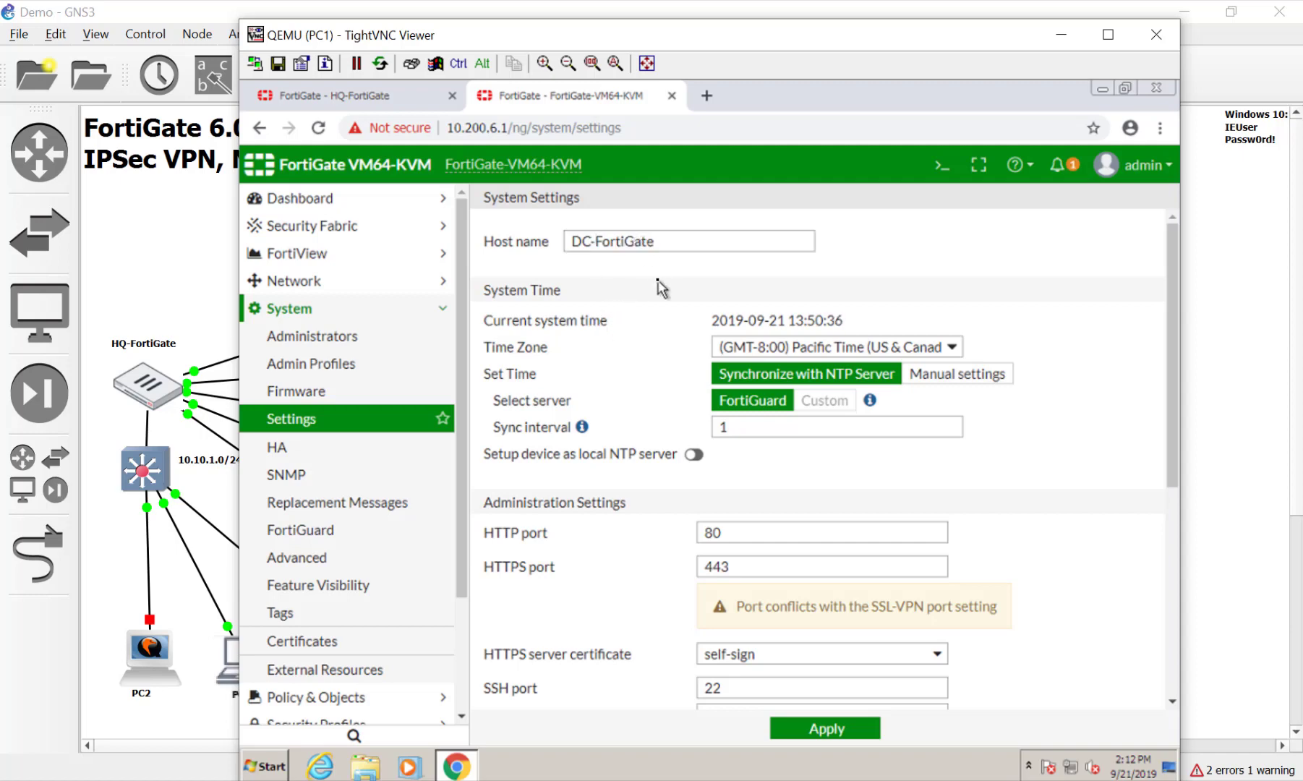
Choose the Mountain Time zone and the Red interface theme
left_click(930, 347)
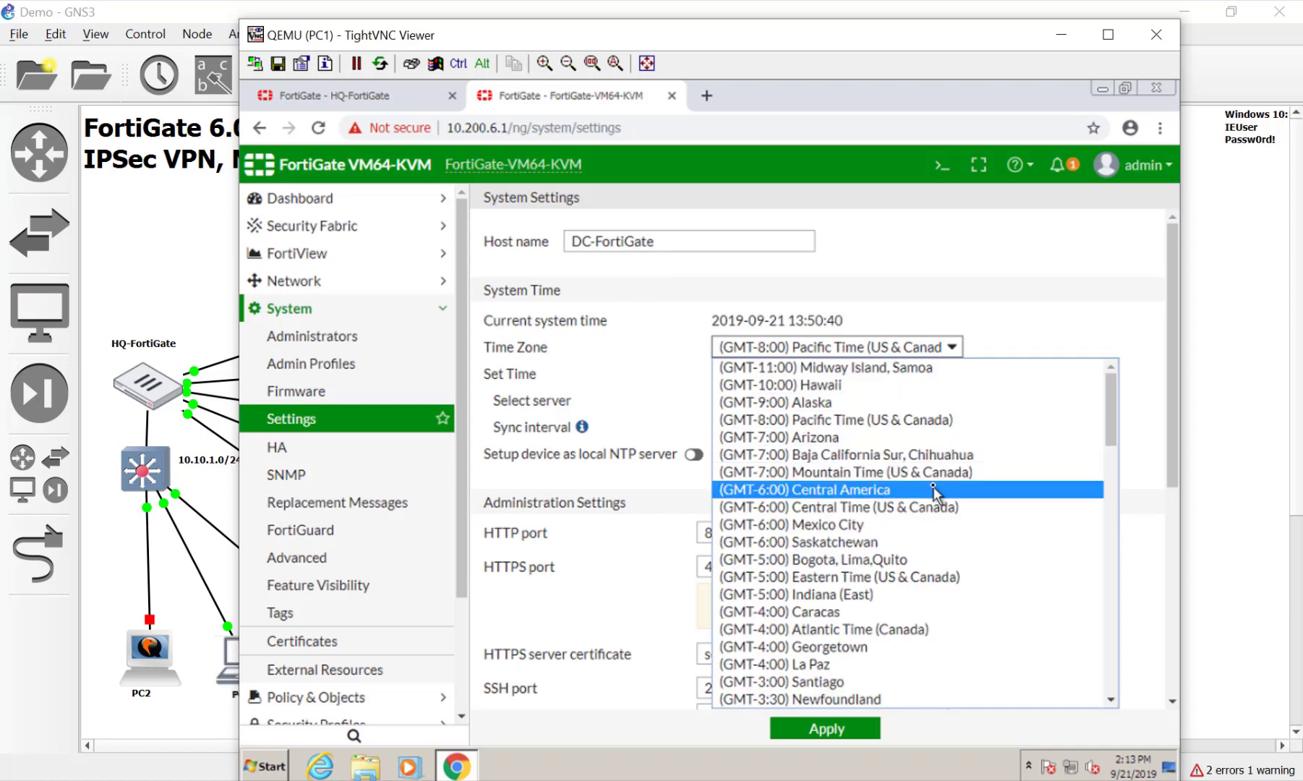
left_click(897, 471)
left_click(699, 532)
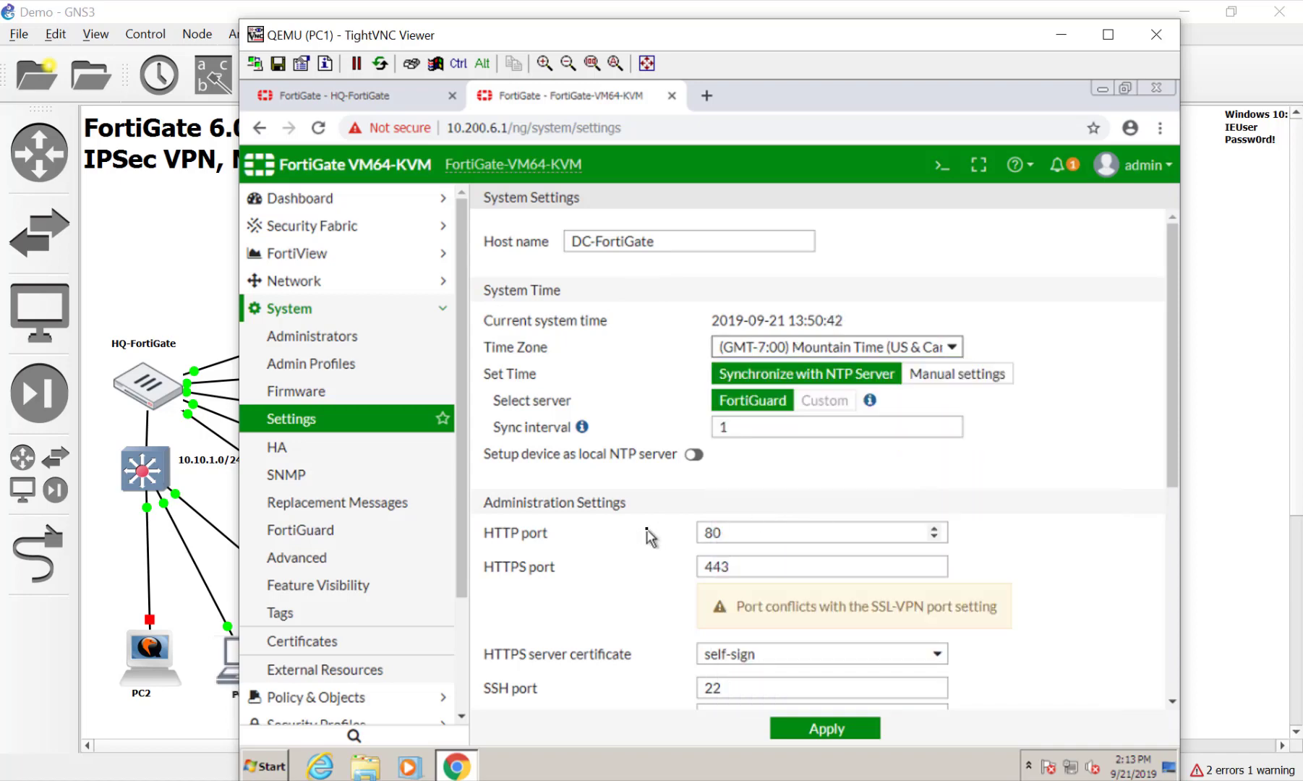
scroll(646, 528, "down", 5)
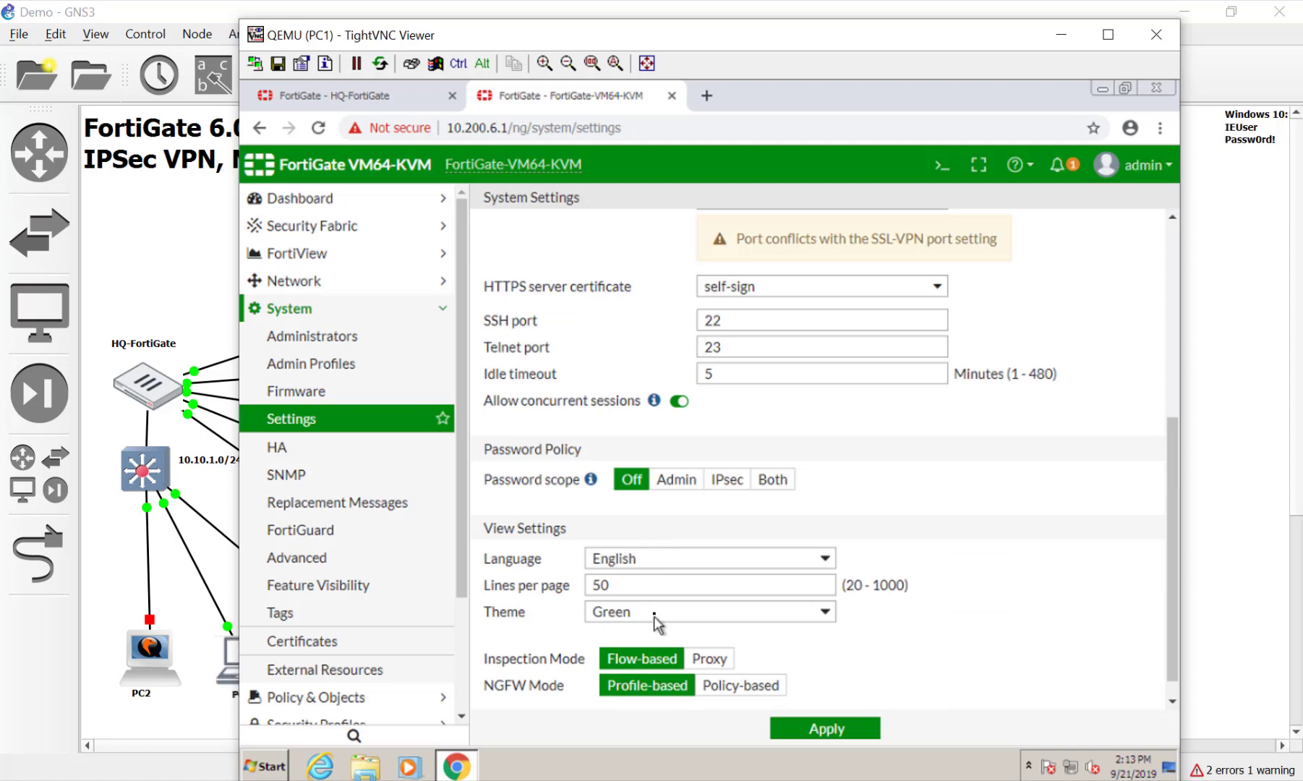
left_click(657, 615)
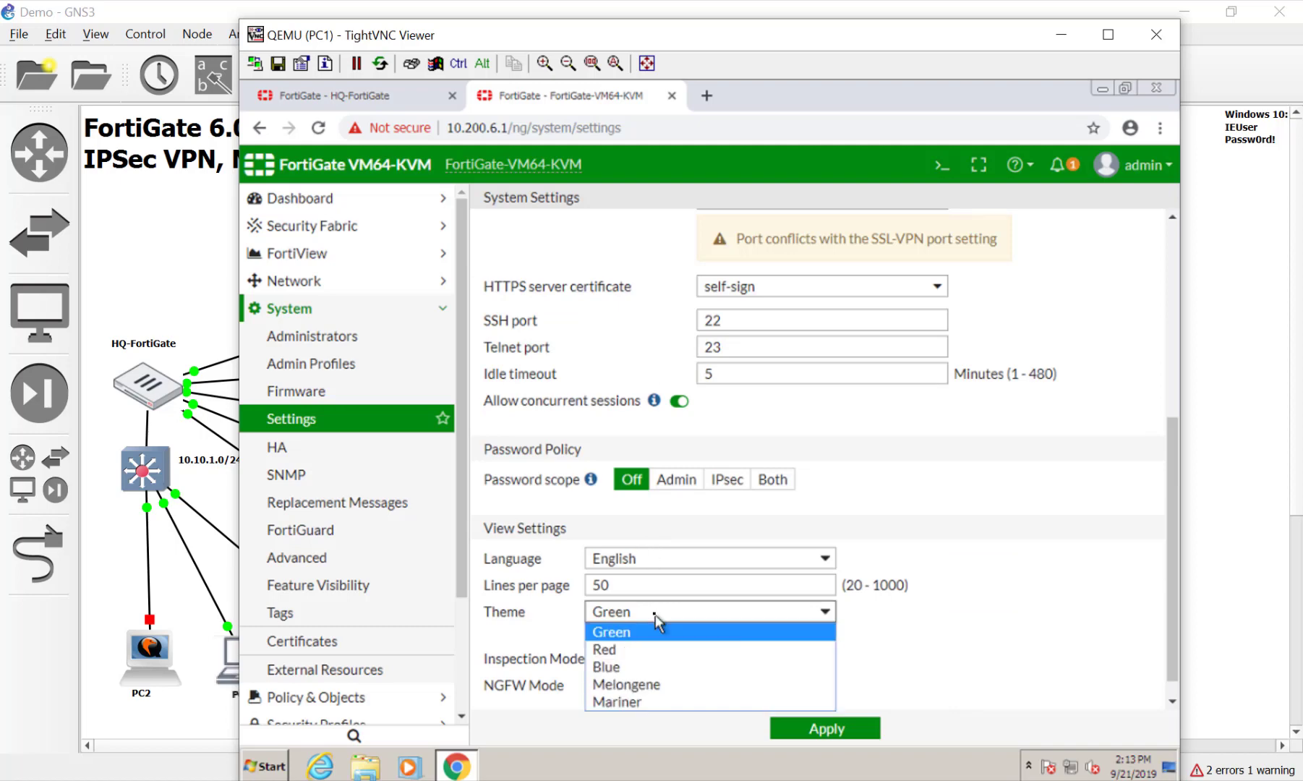
left_click(658, 651)
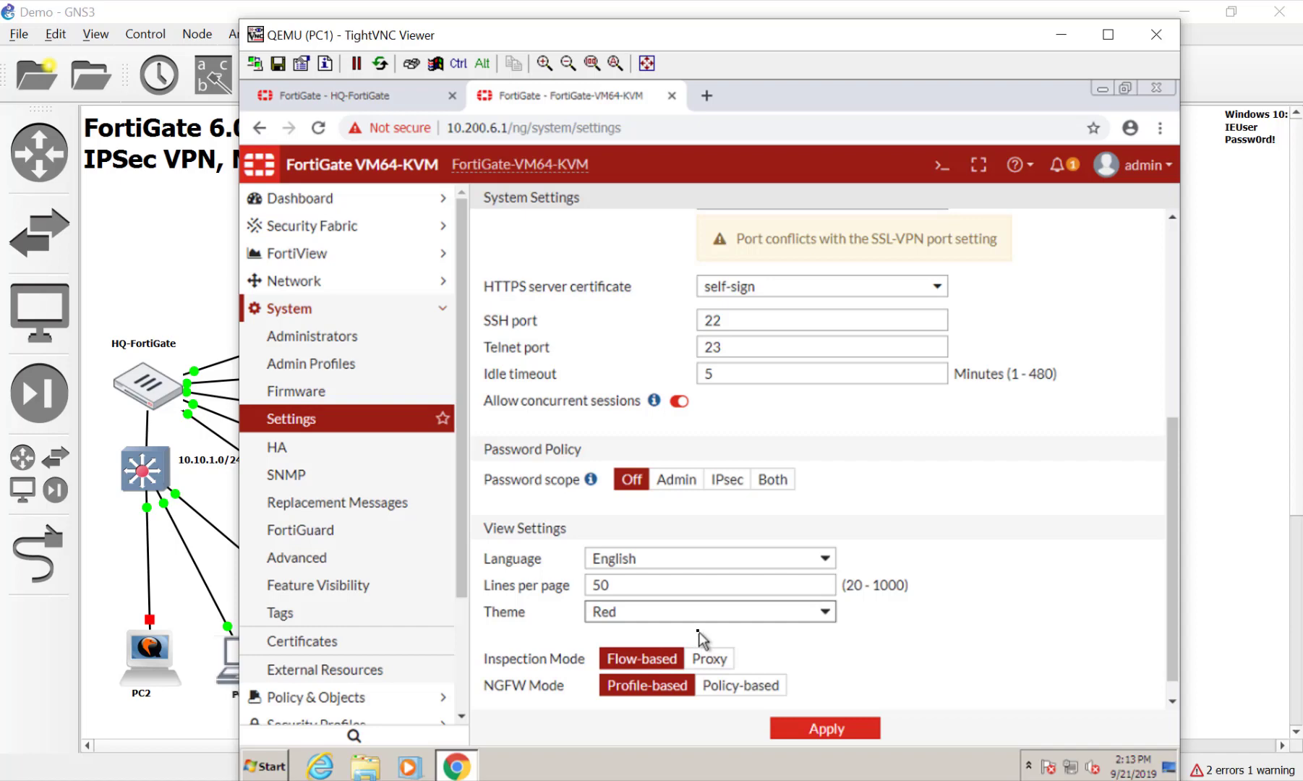
Set the idle timeout to 480 minutes and apply the settings
scroll(699, 638, "up", 5)
scroll(697, 632, "down", 4)
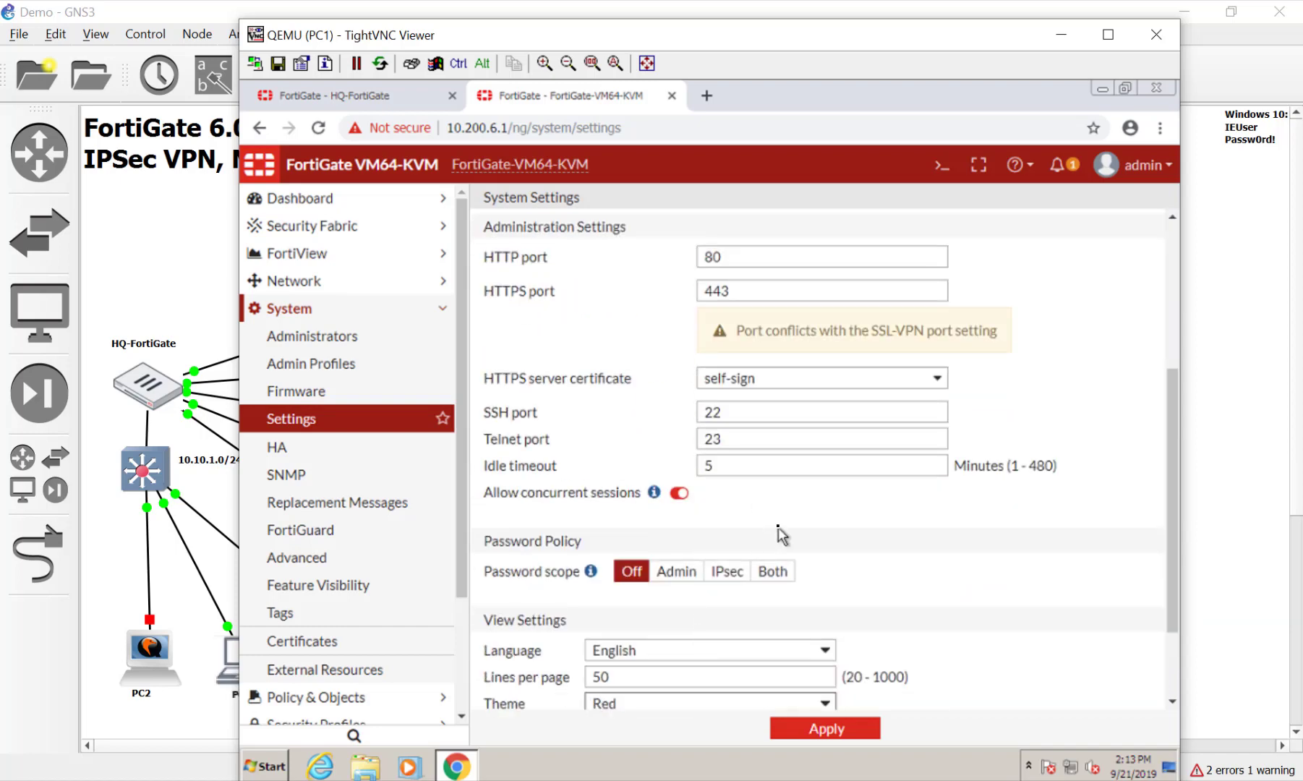
double_click(774, 465)
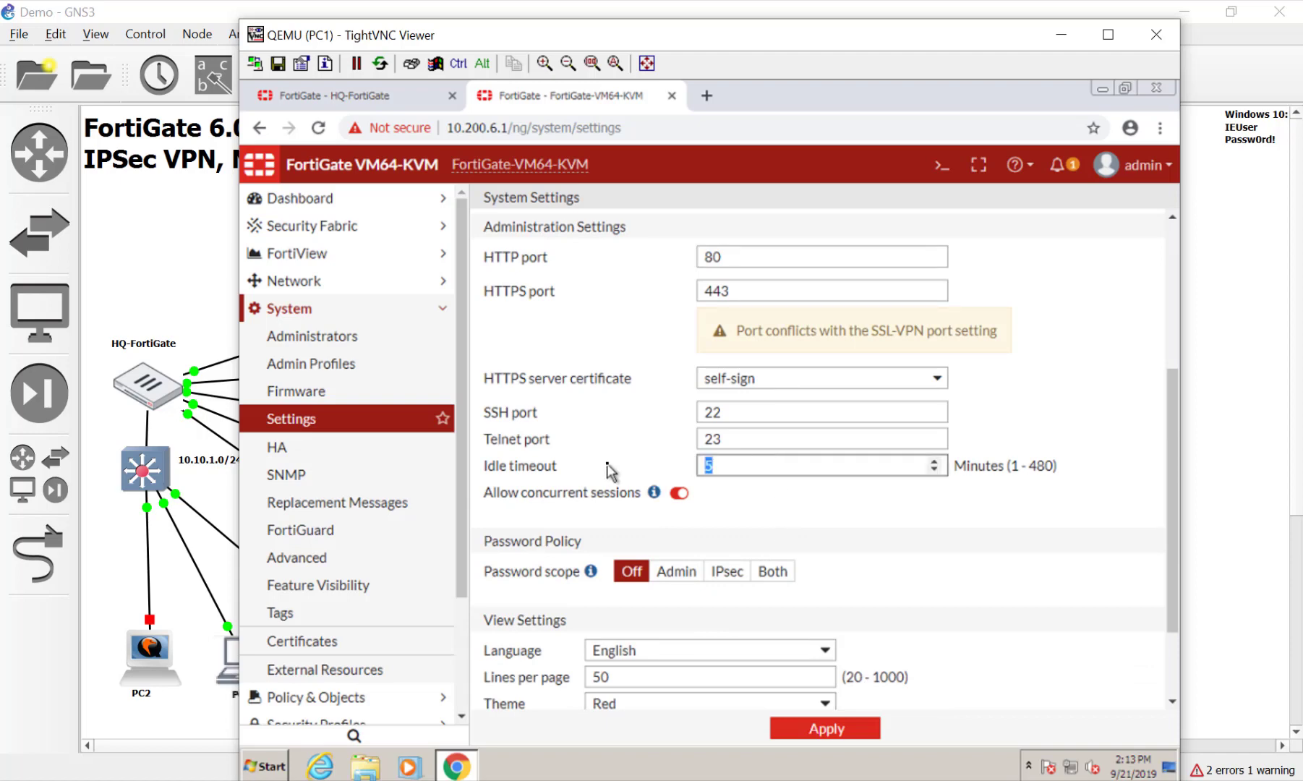
type("480")
left_click(826, 729)
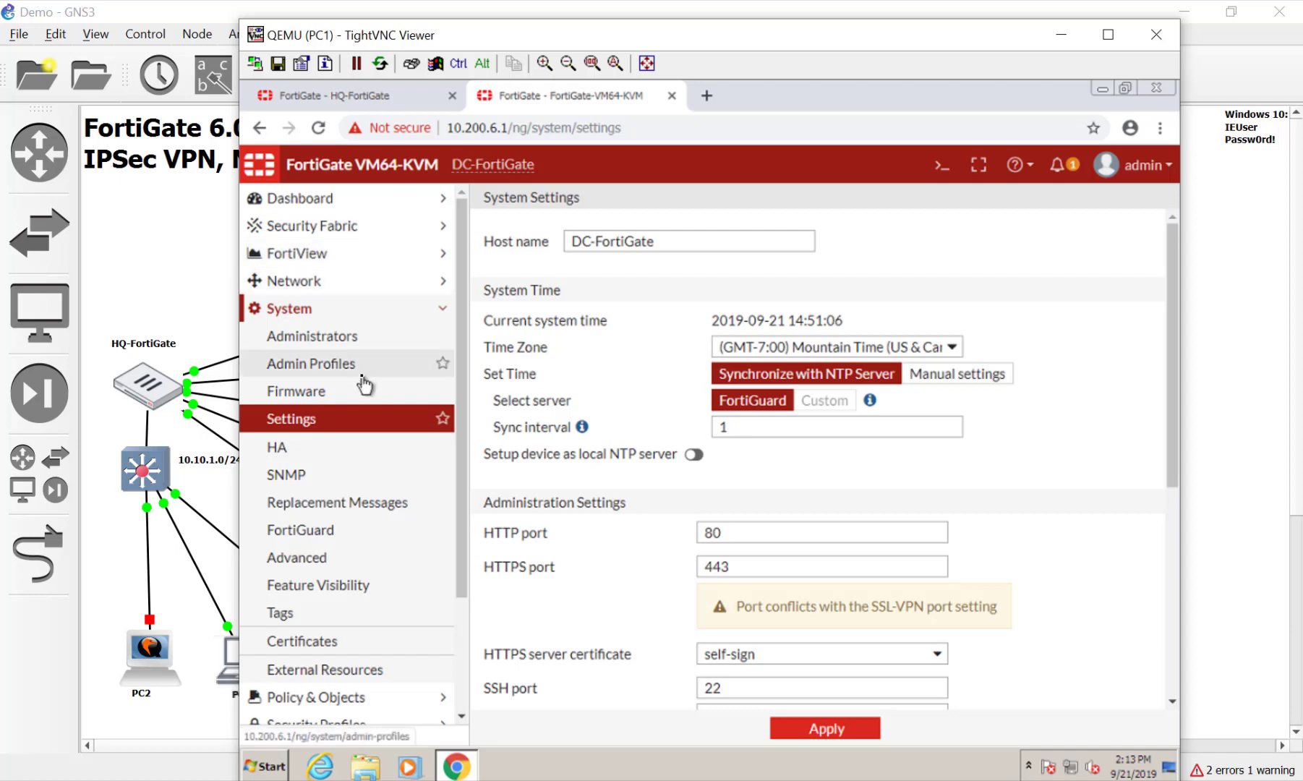
Give port1 the alias WAN1 on the Interfaces page and save it
left_click(365, 282)
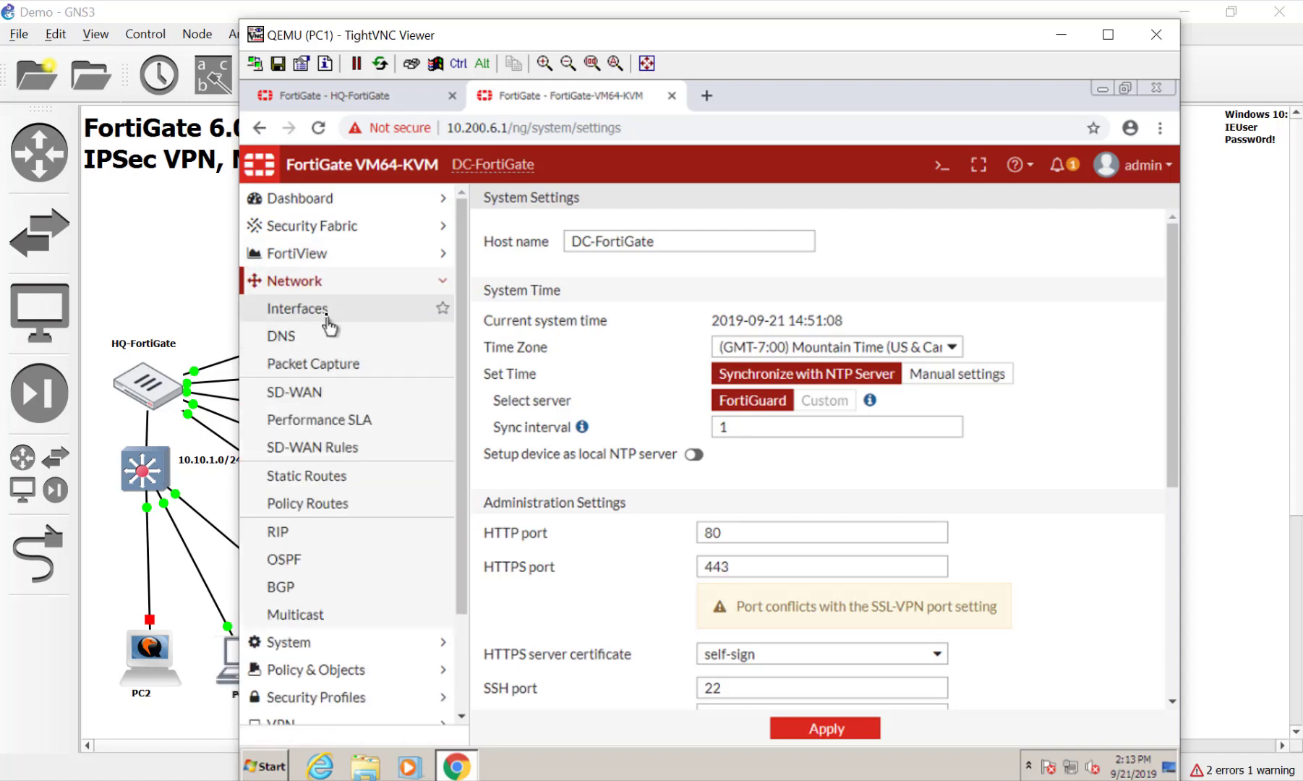
left_click(329, 311)
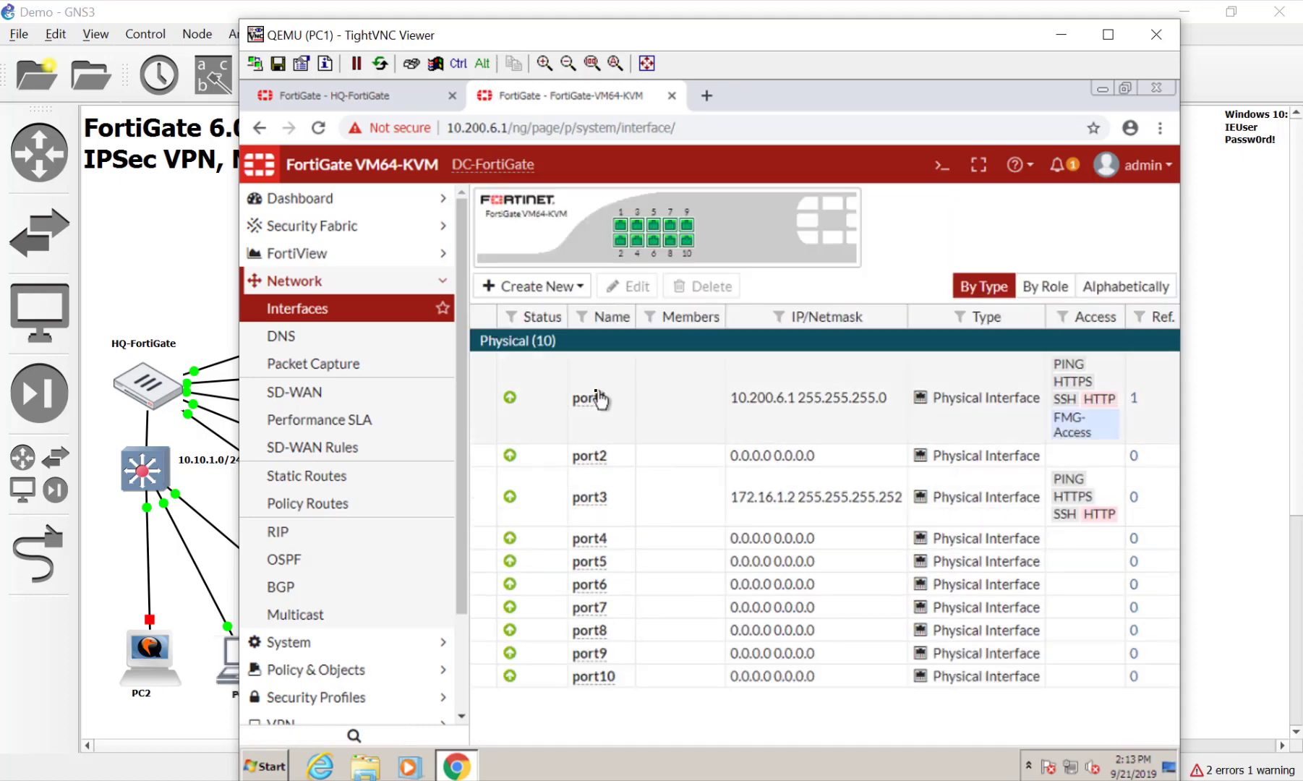
double_click(619, 410)
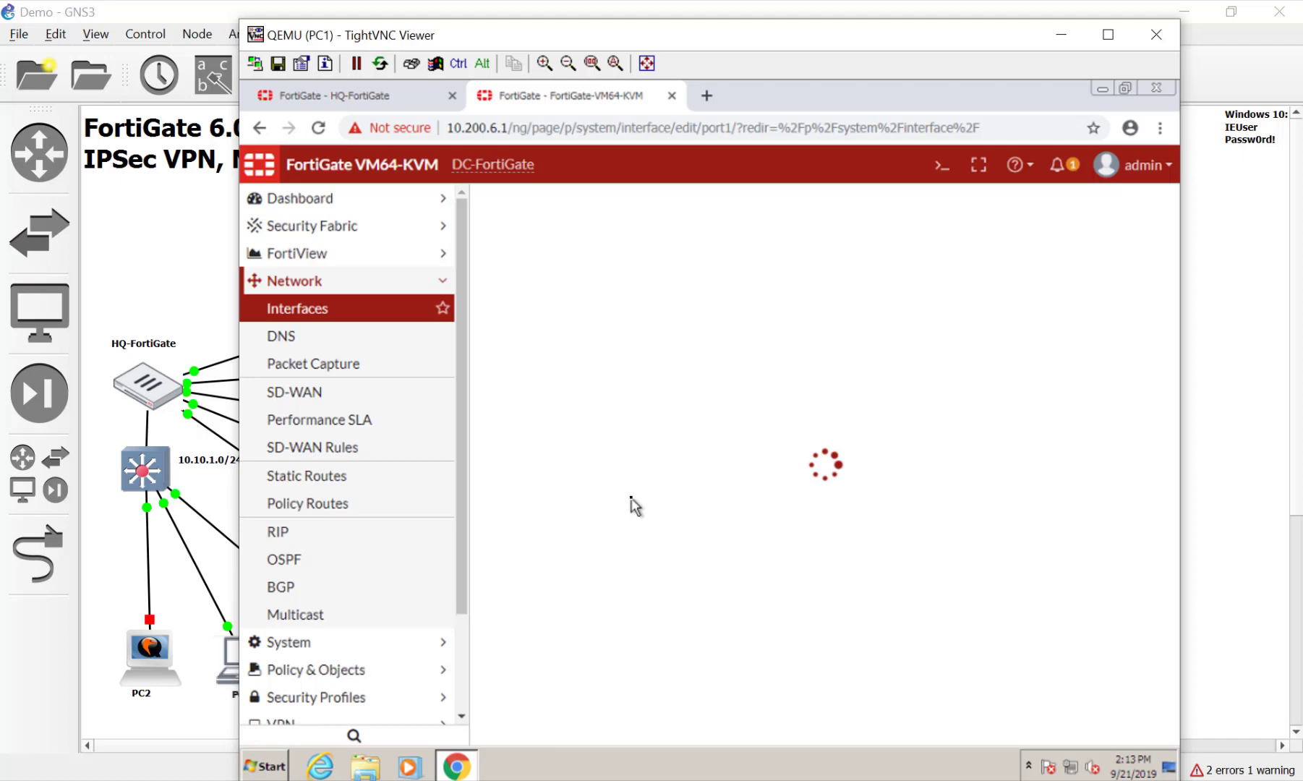
left_click(634, 266)
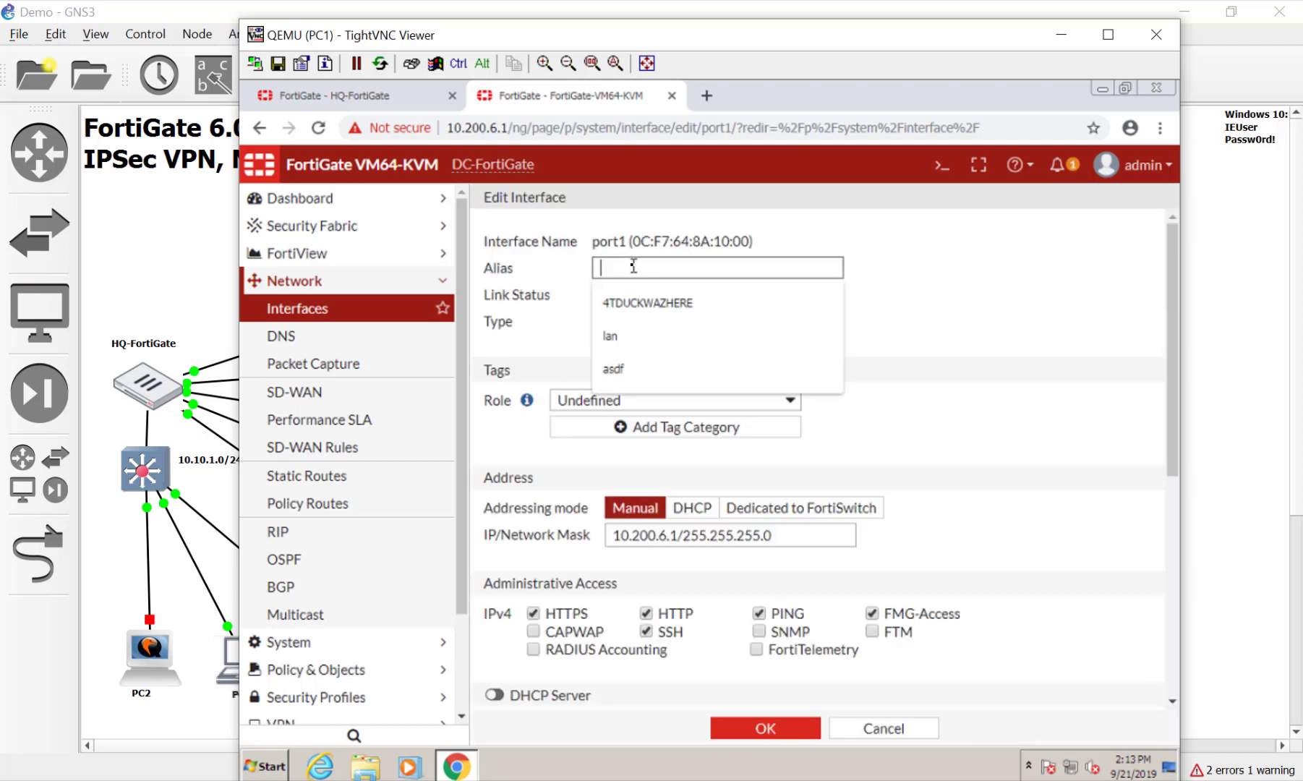
type("WAN1")
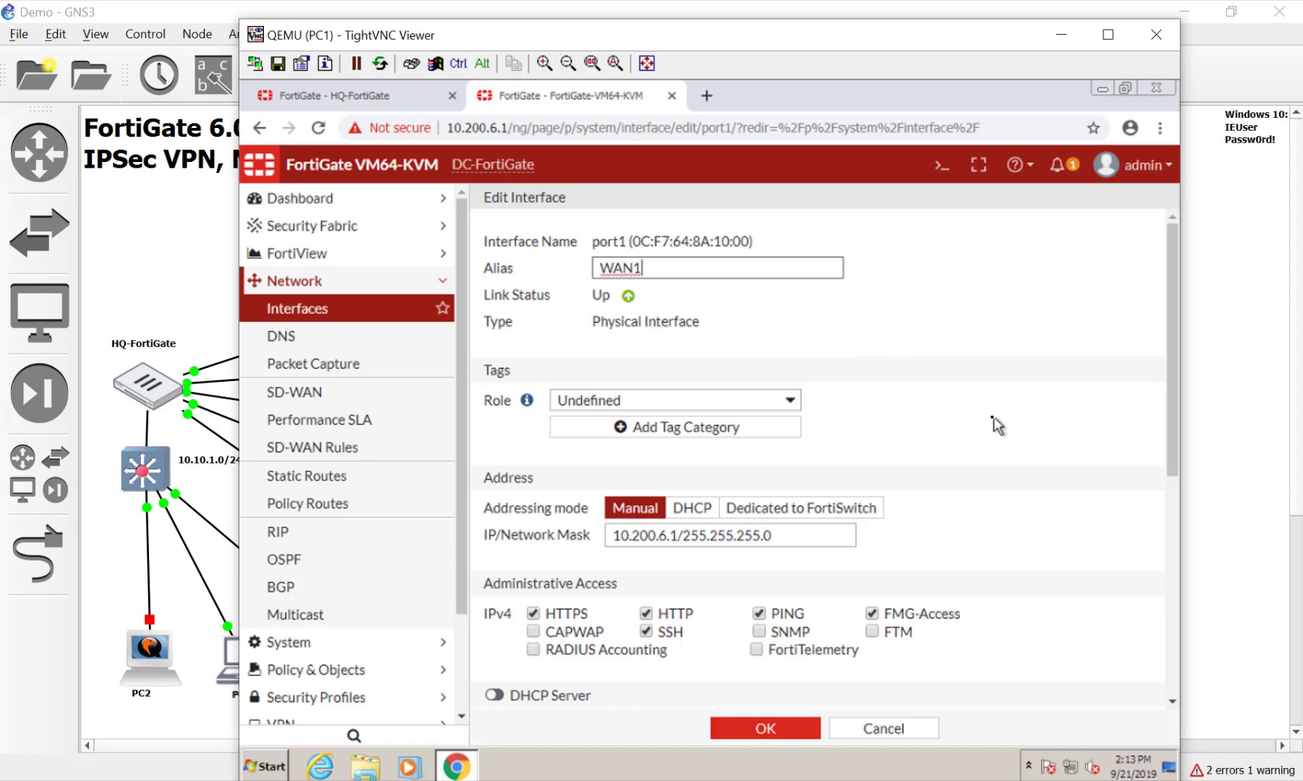
left_click(994, 417)
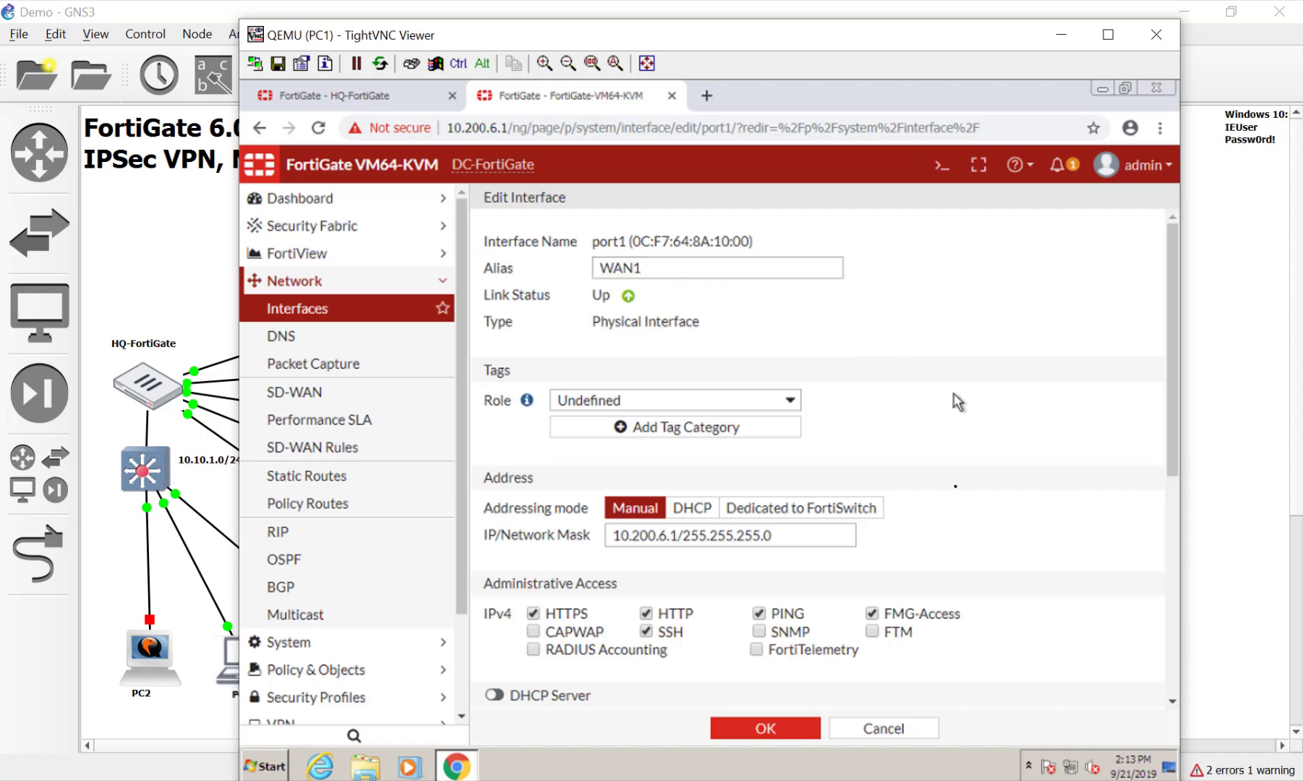
left_click(771, 735)
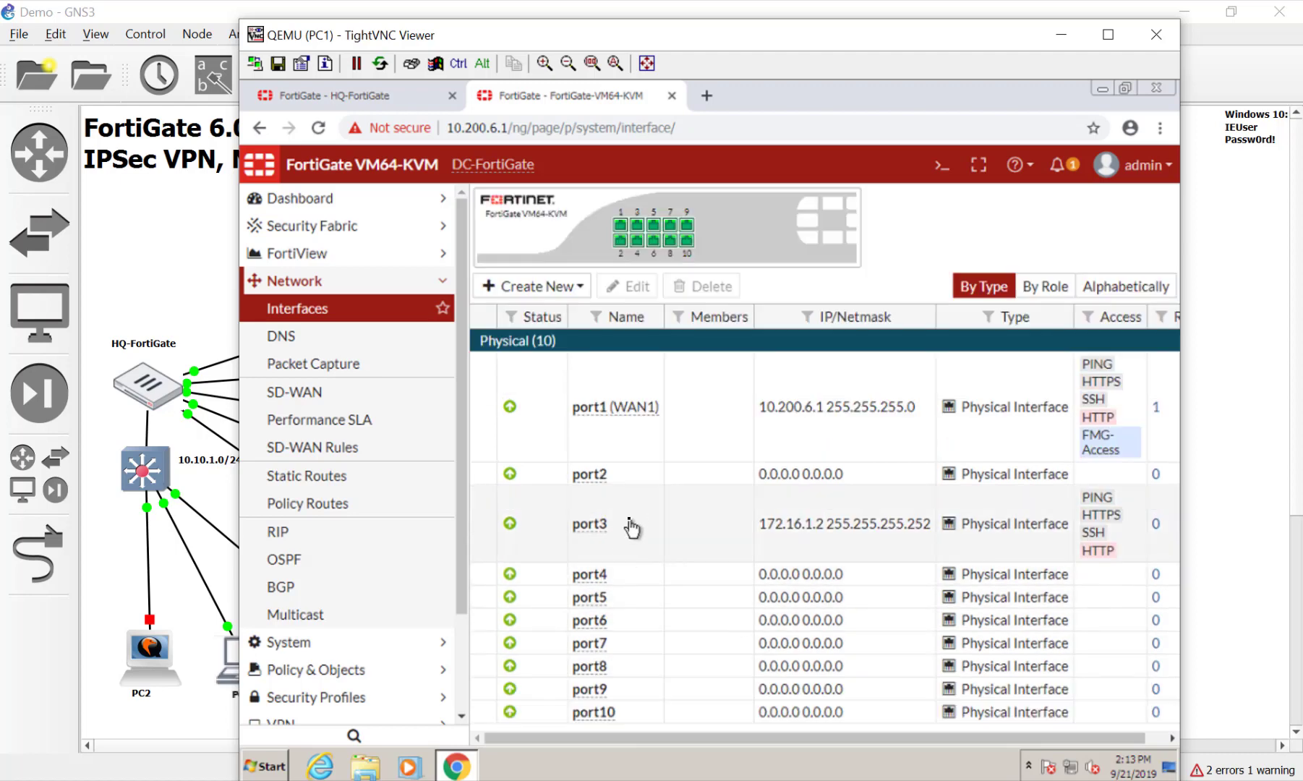
Give port3 the alias MPLS and save it
double_click(631, 526)
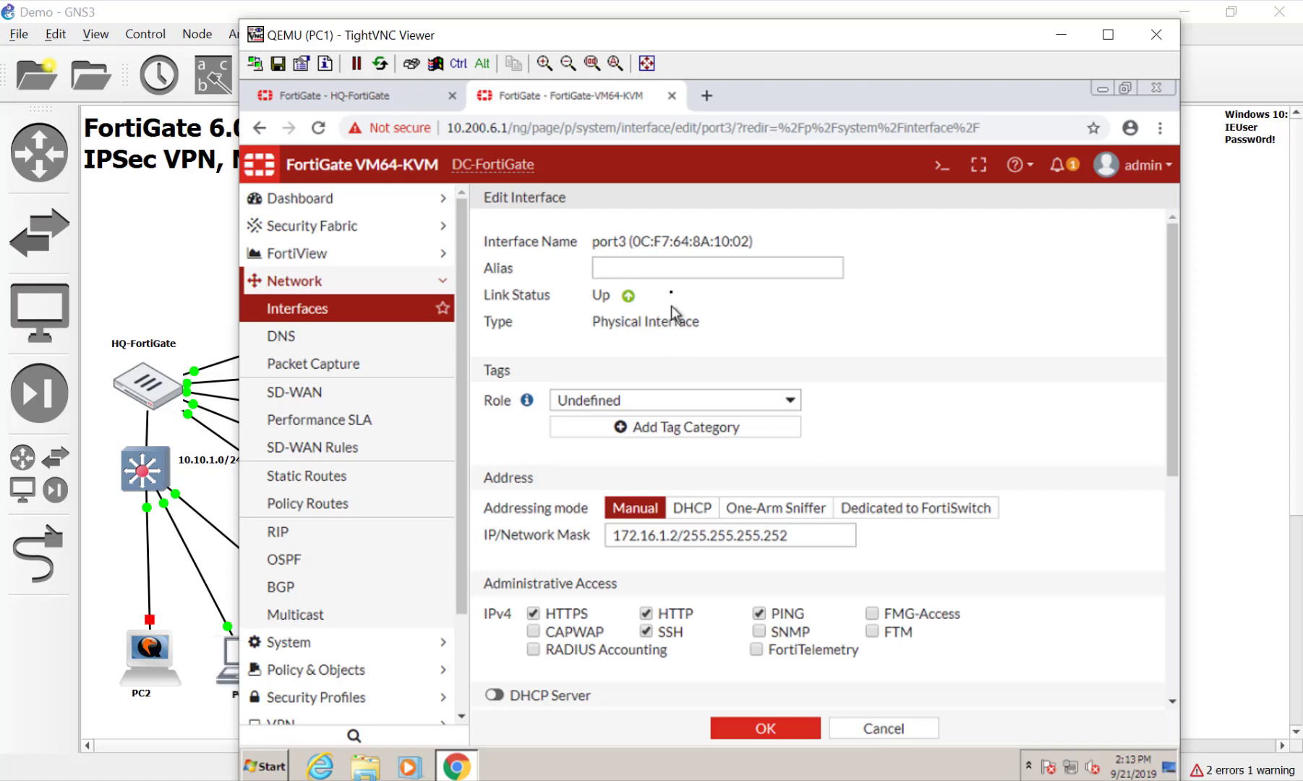
left_click(674, 261)
type("MPLS")
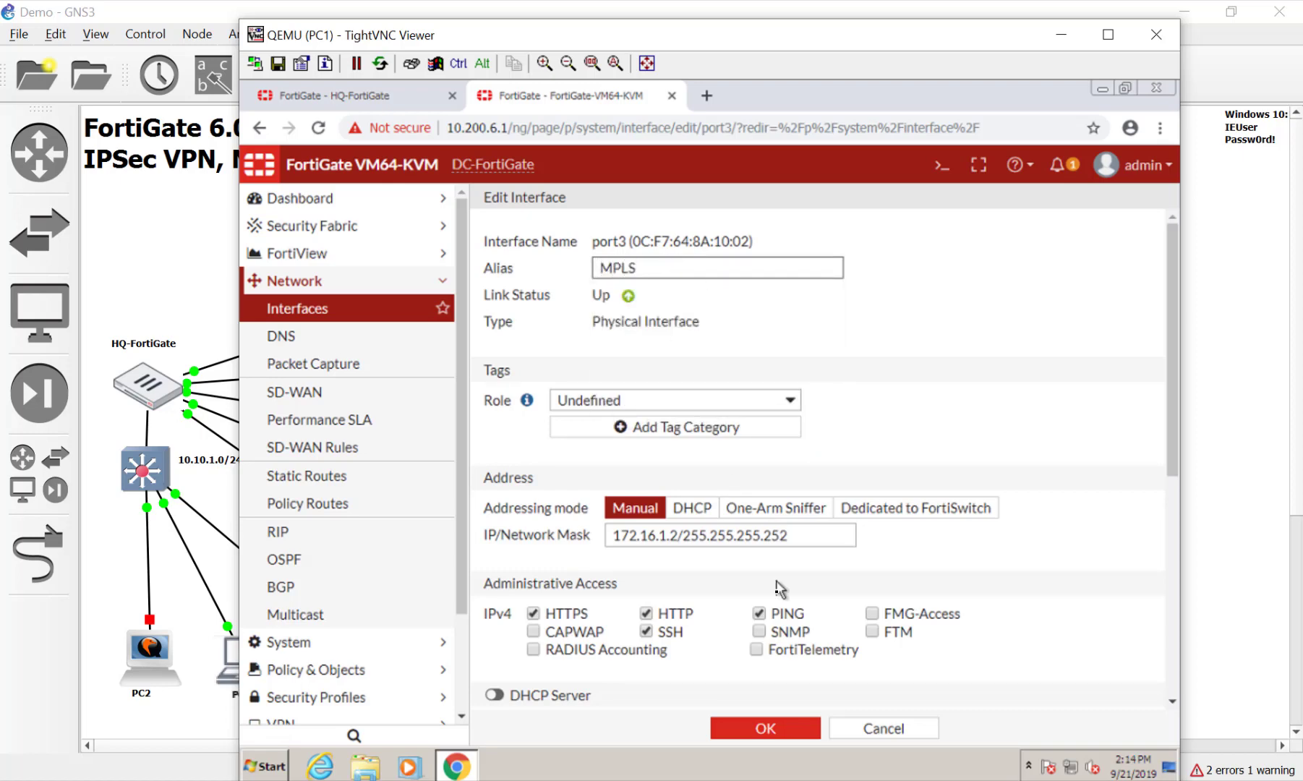
left_click(731, 728)
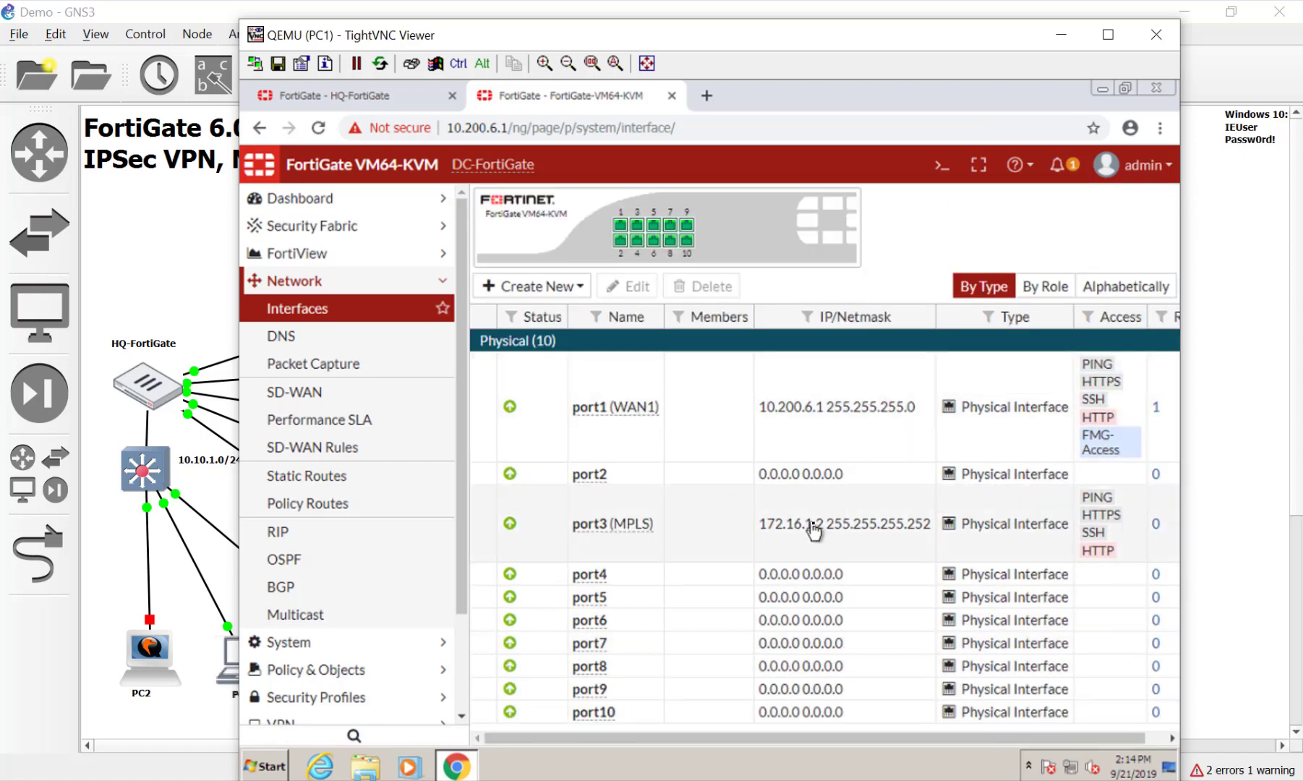
Glance at the GNS3 topology, then give port4 the alias LAN
left_click(1223, 560)
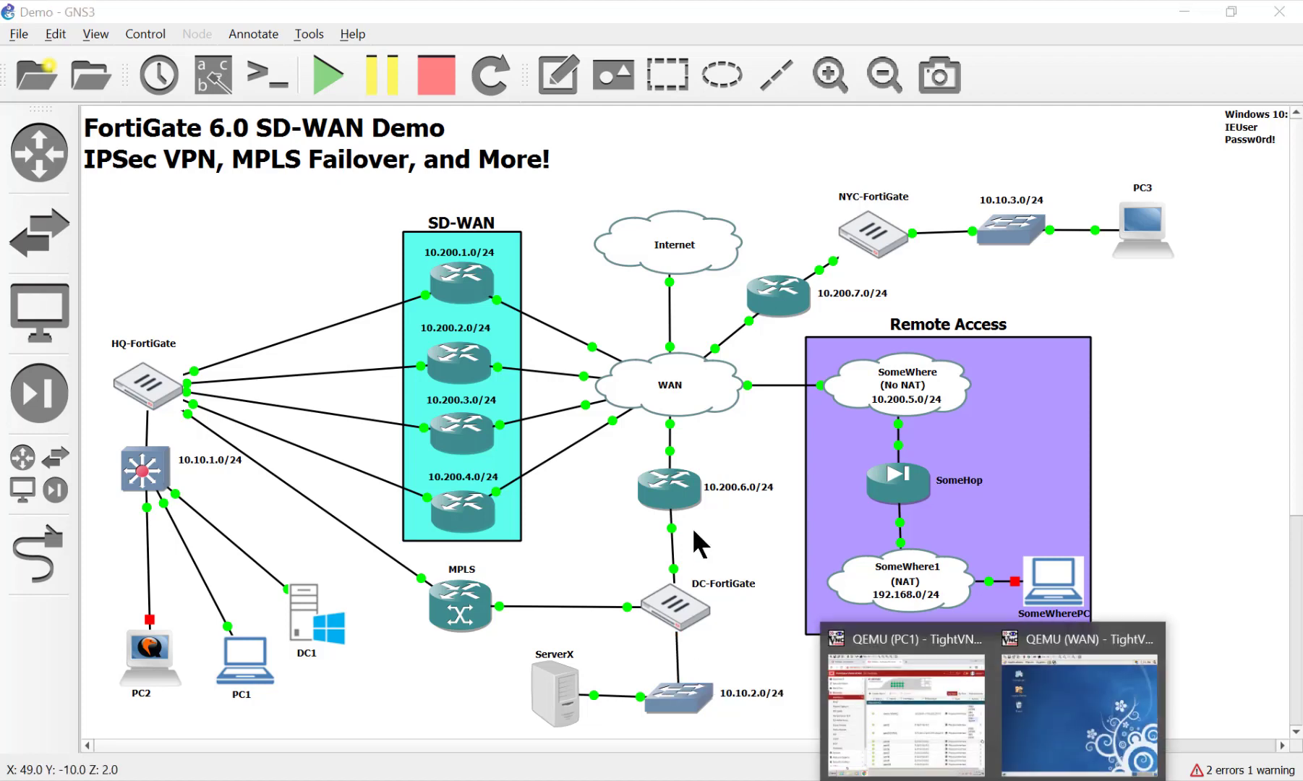
left_click(896, 674)
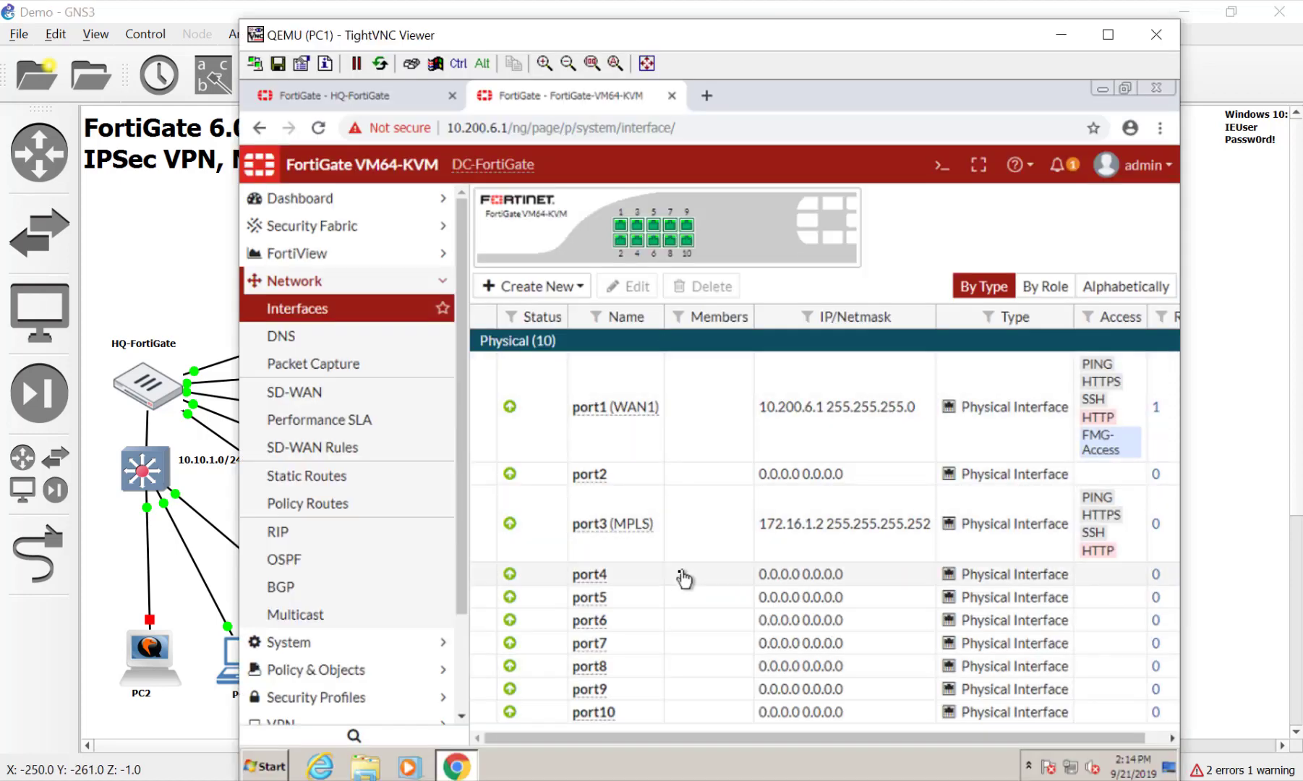
double_click(678, 574)
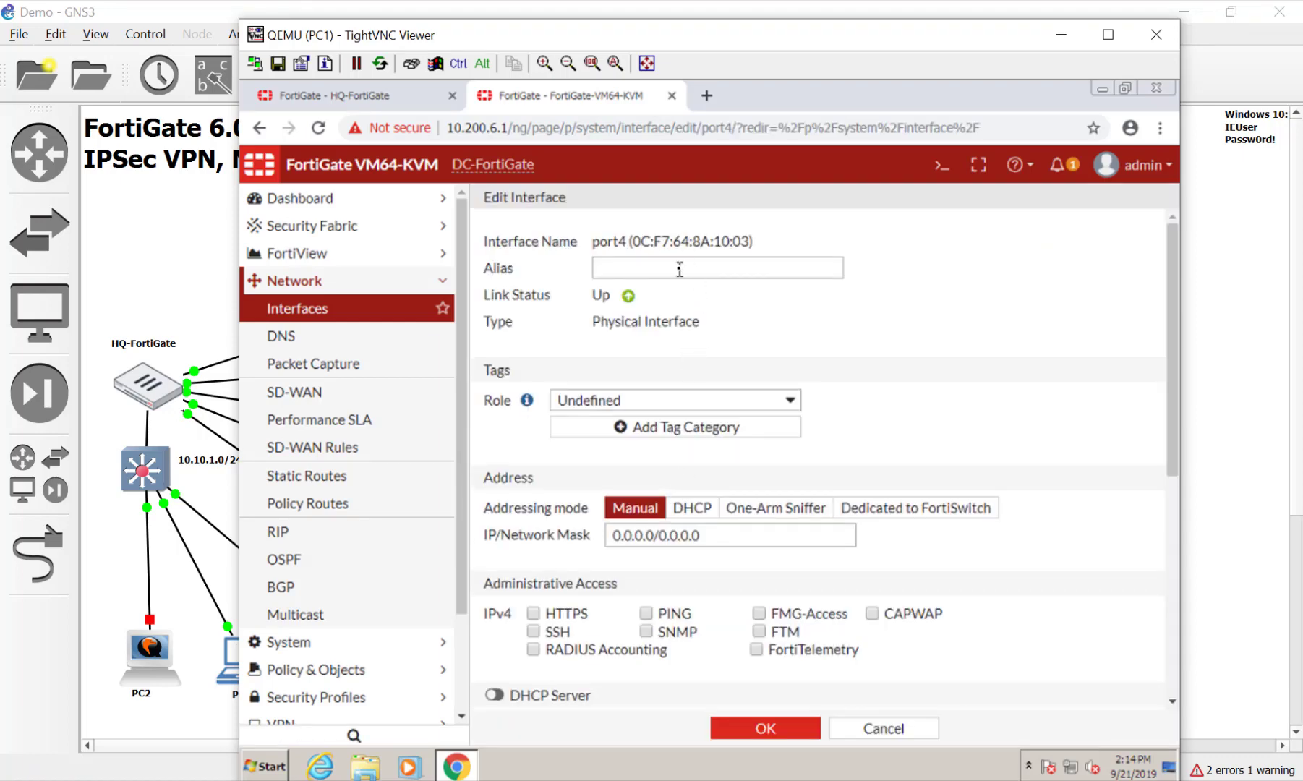
left_click(679, 269)
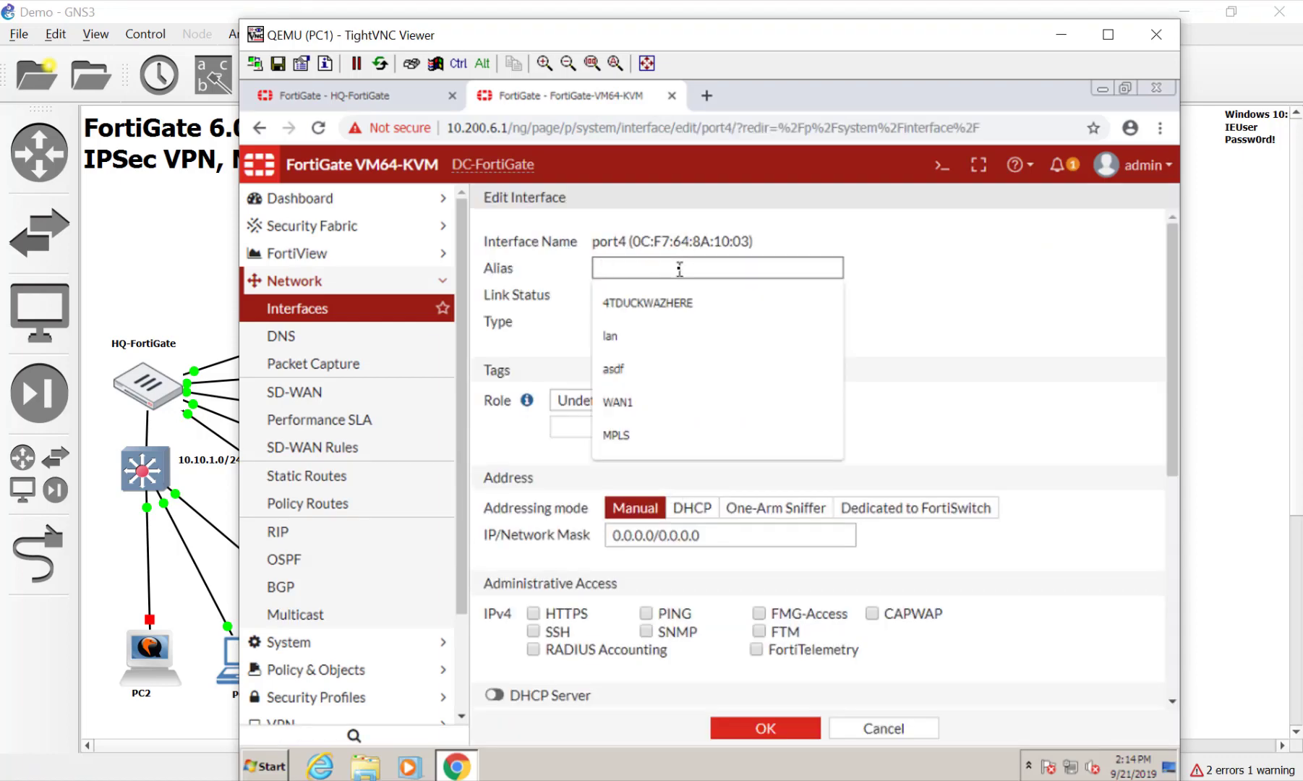
type("LAN")
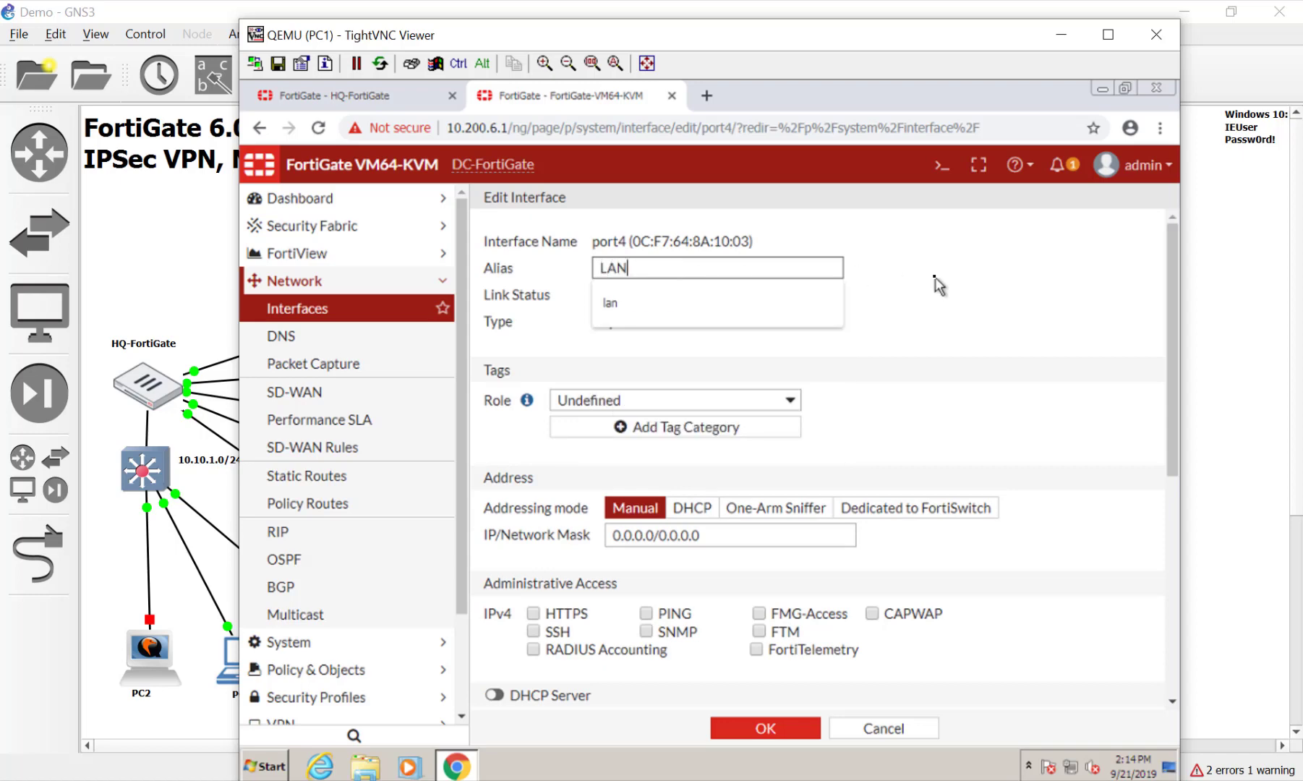
left_click(941, 273)
Replace port4's 0.0.0.0 address with 10.0.2.254/24
left_click_drag(799, 544, 534, 536)
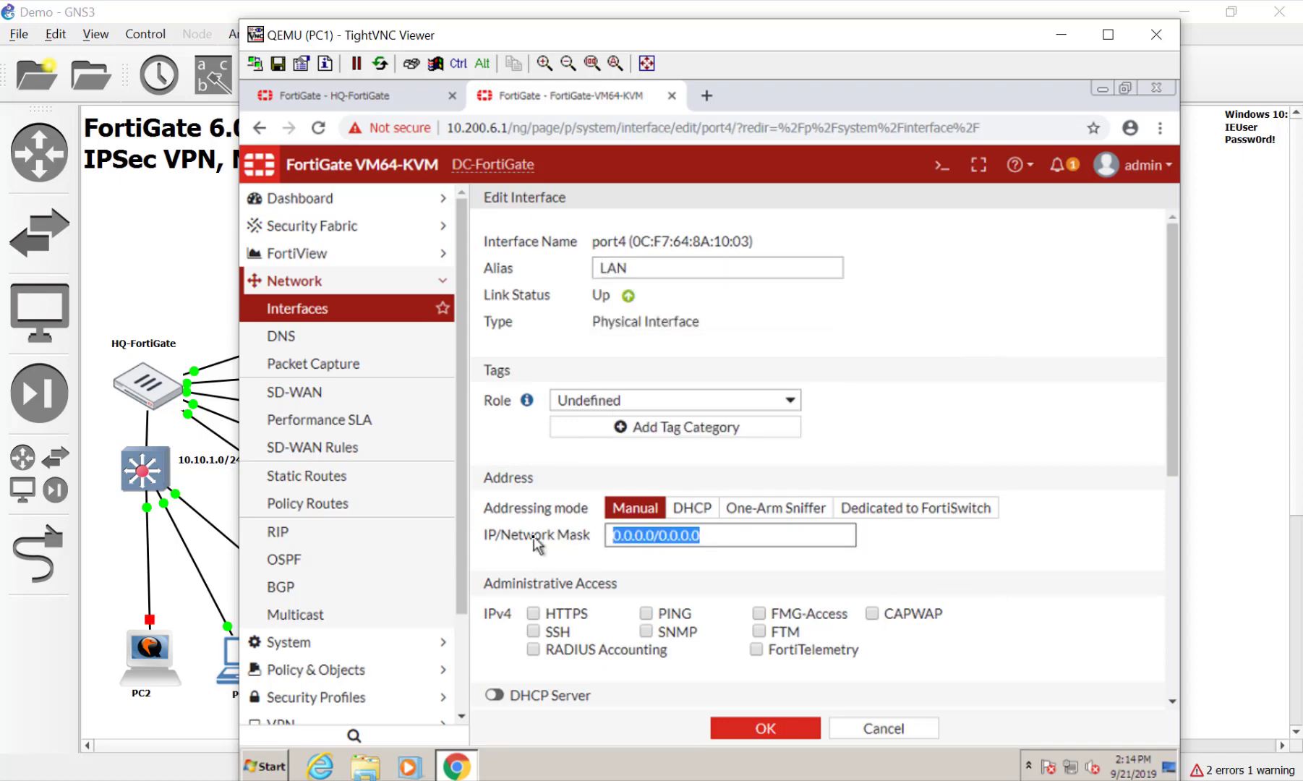
type("10.0.2.254/")
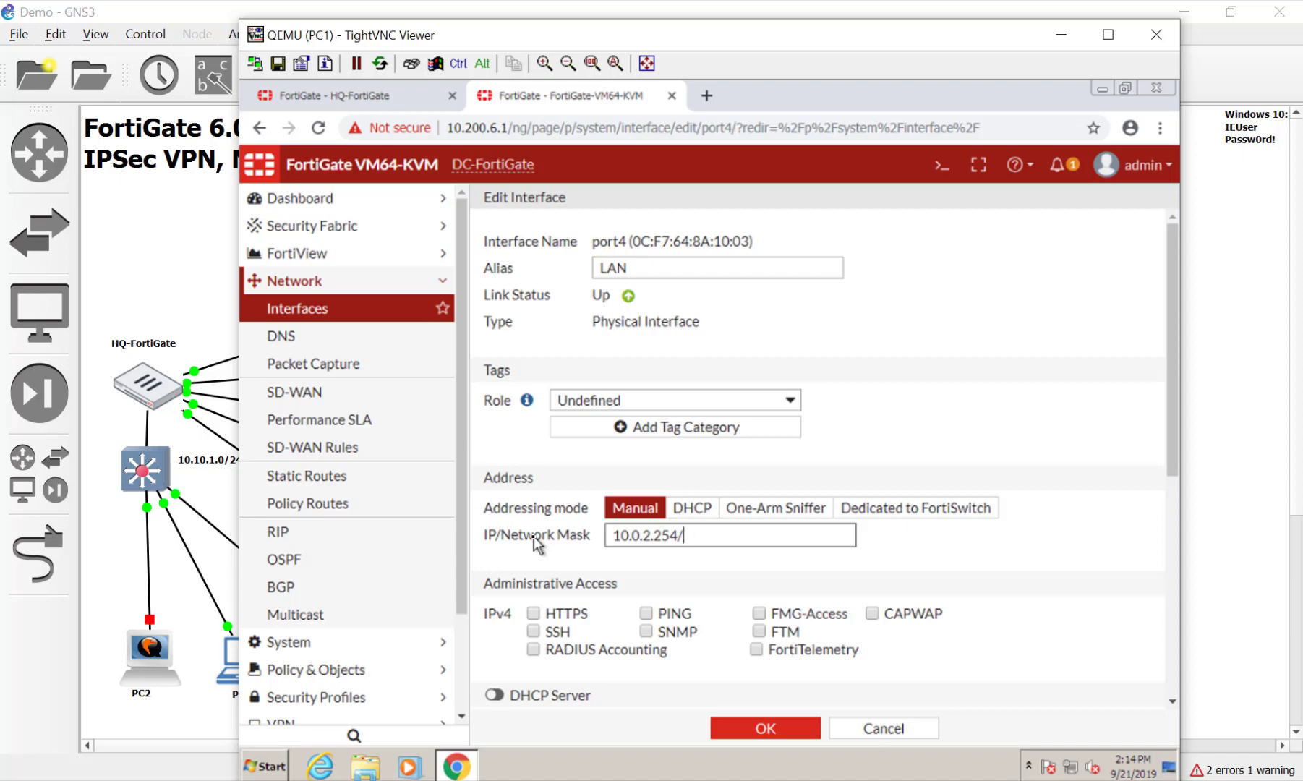
type("214")
left_click(656, 609)
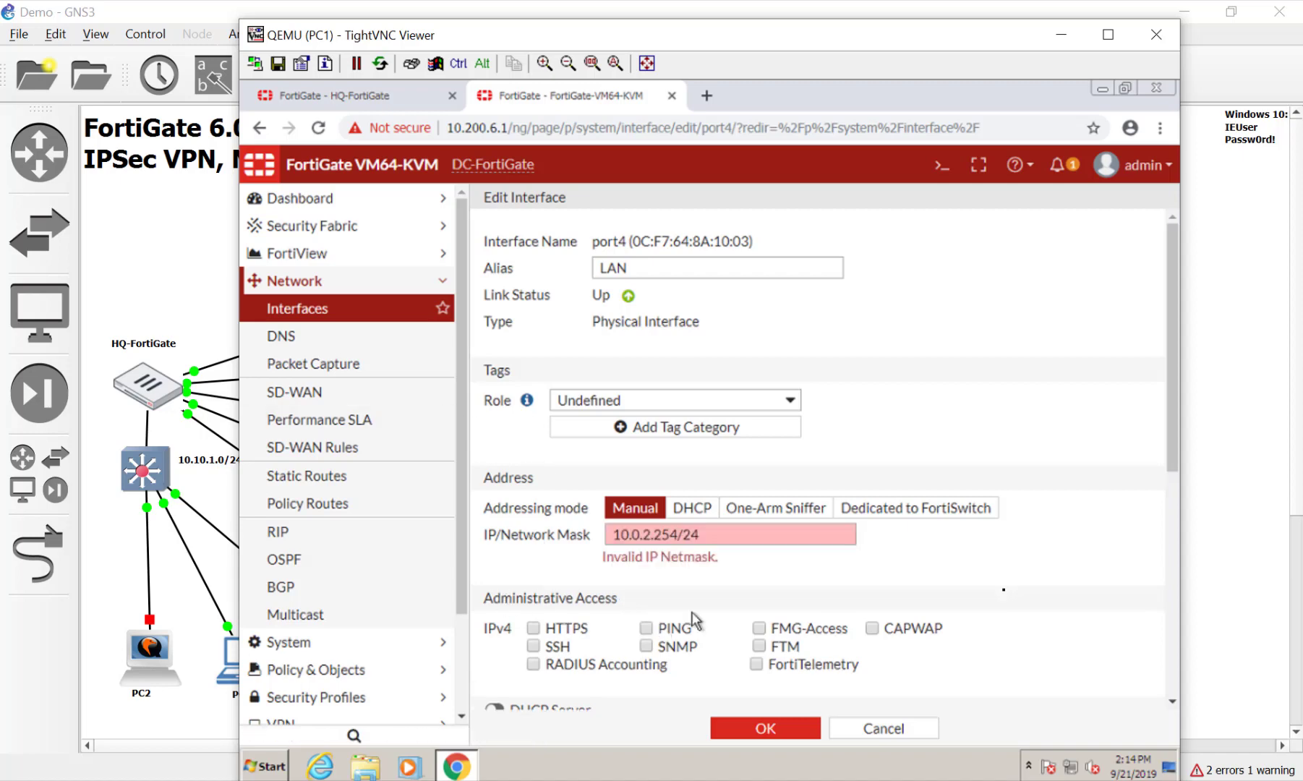
left_click(760, 540)
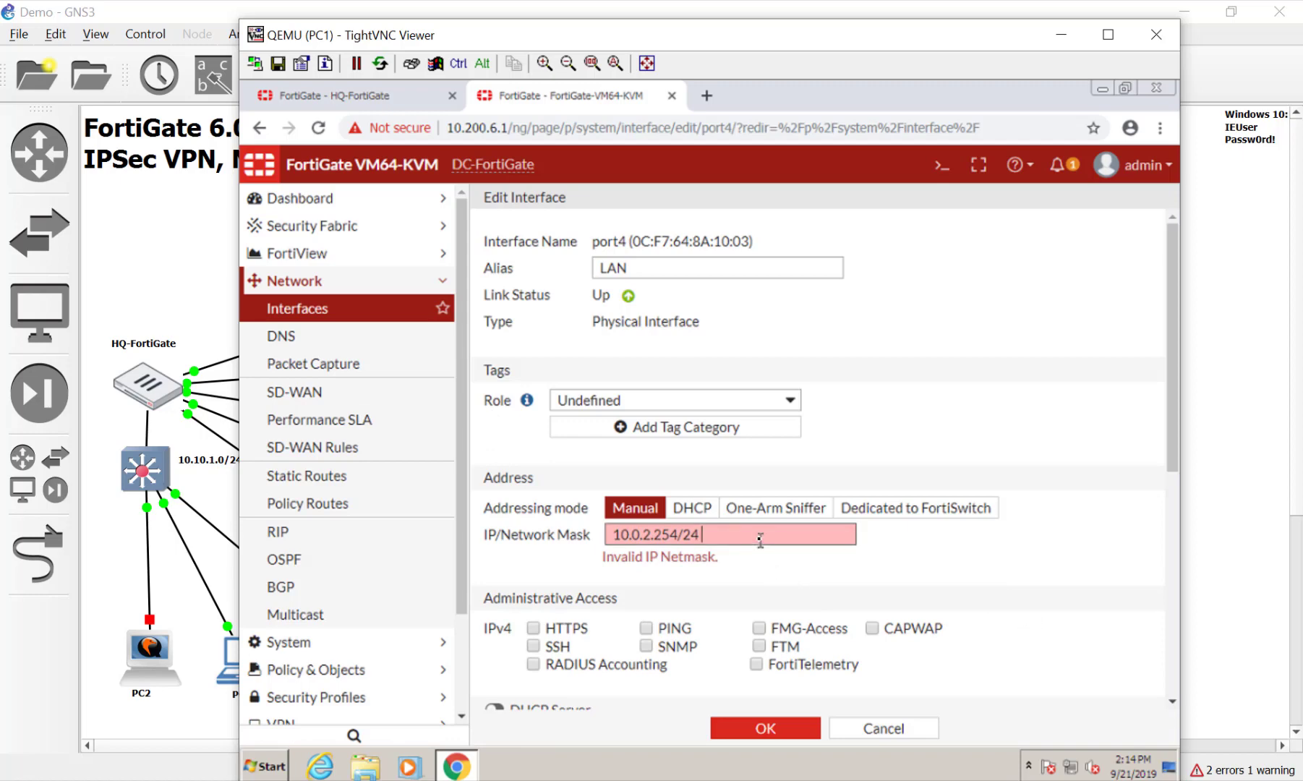
Allow PING on port4 and enable its DHCP server with range 10.0.2.1–10.0.2.253
left_click(648, 614)
scroll(714, 618, "down", 1)
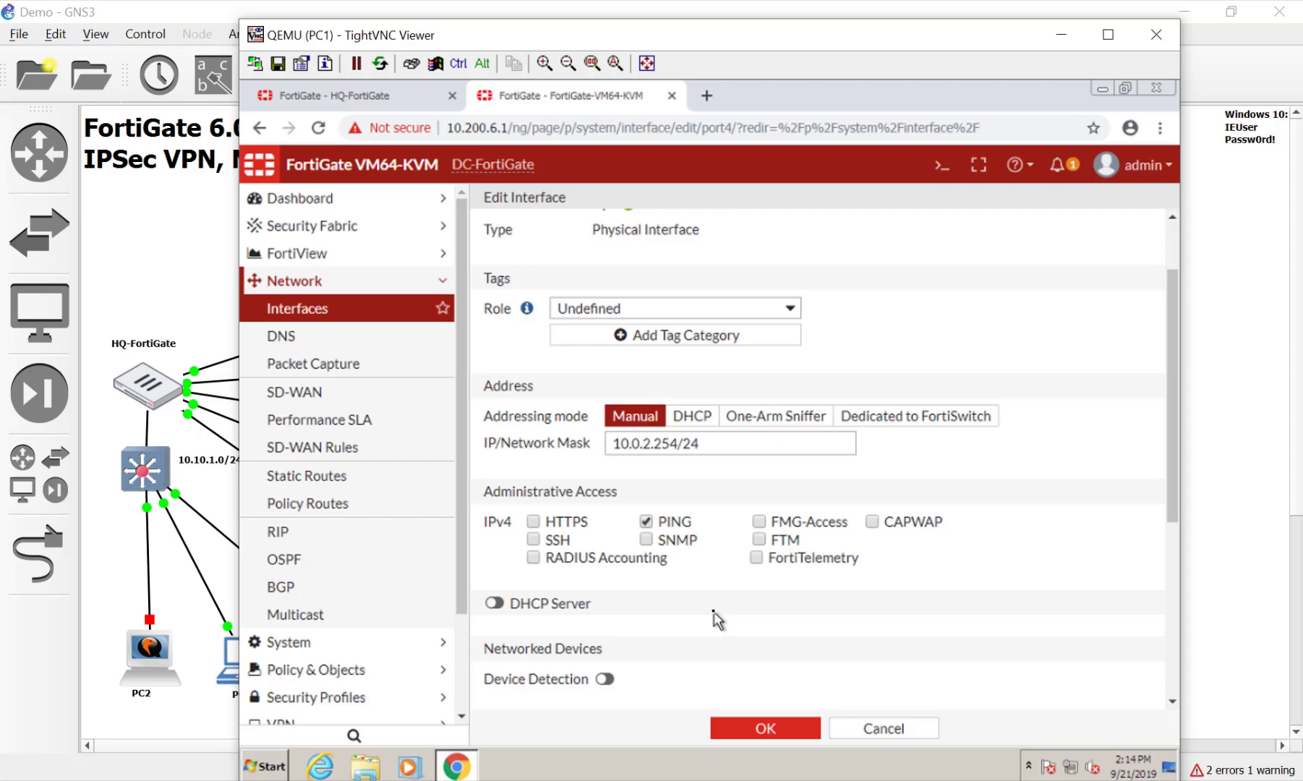
scroll(714, 618, "down", 2)
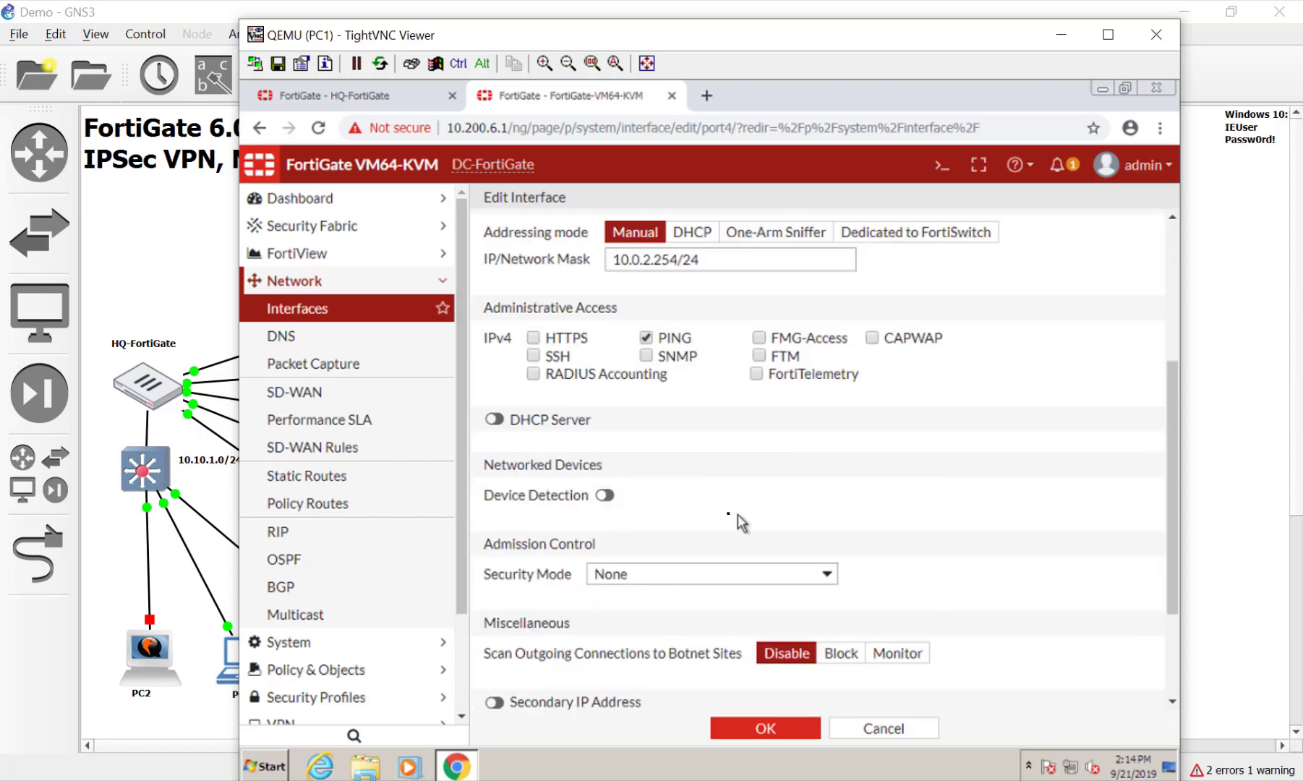
left_click(495, 420)
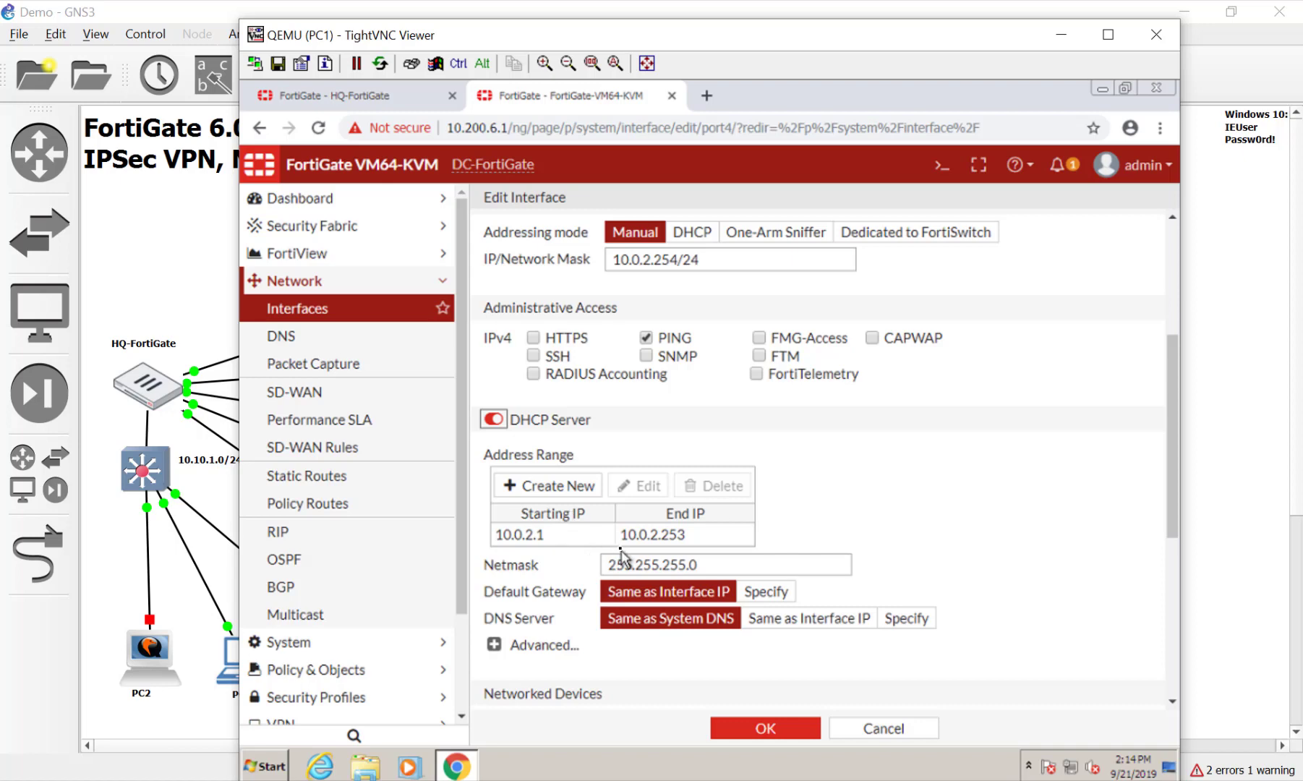
Check ServerX's static 10.10.2.100 / gateway 10.10.2.254 settings unchanged, then return to PC1
left_click(1206, 560)
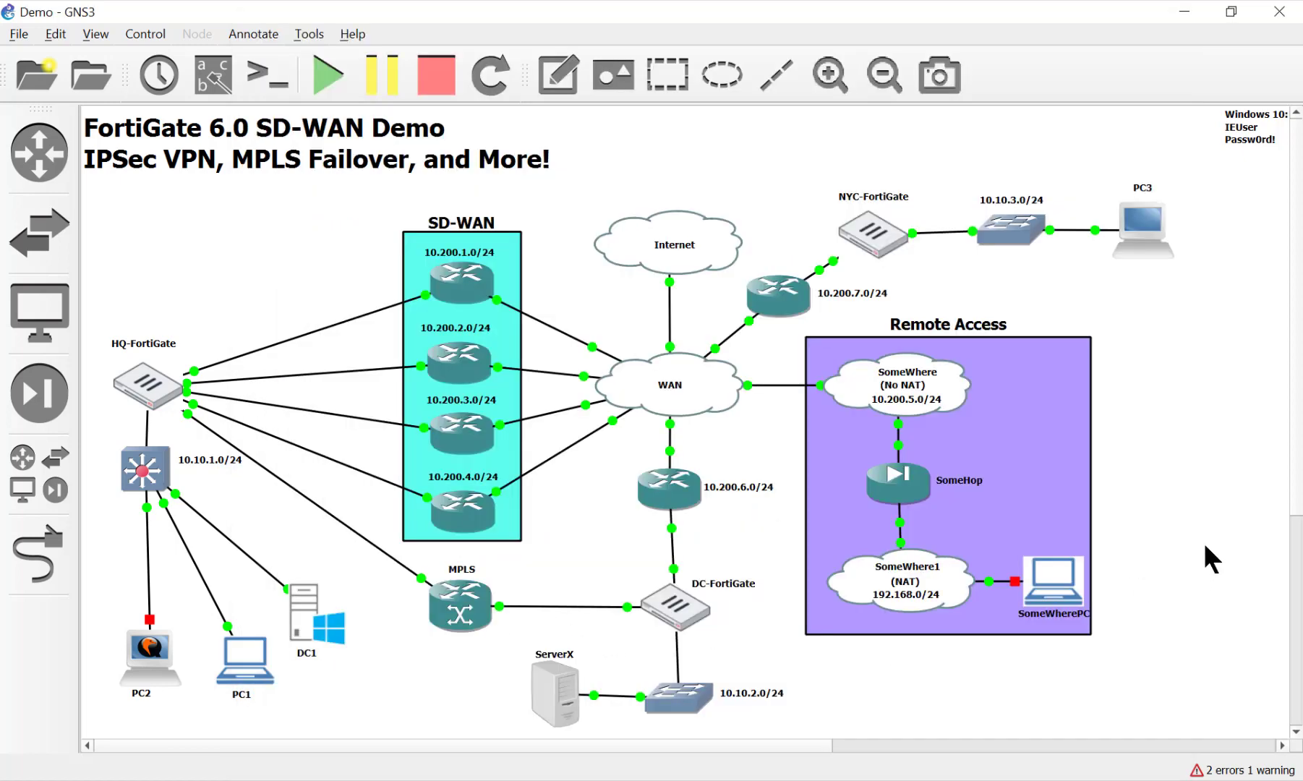
right_click(554, 703)
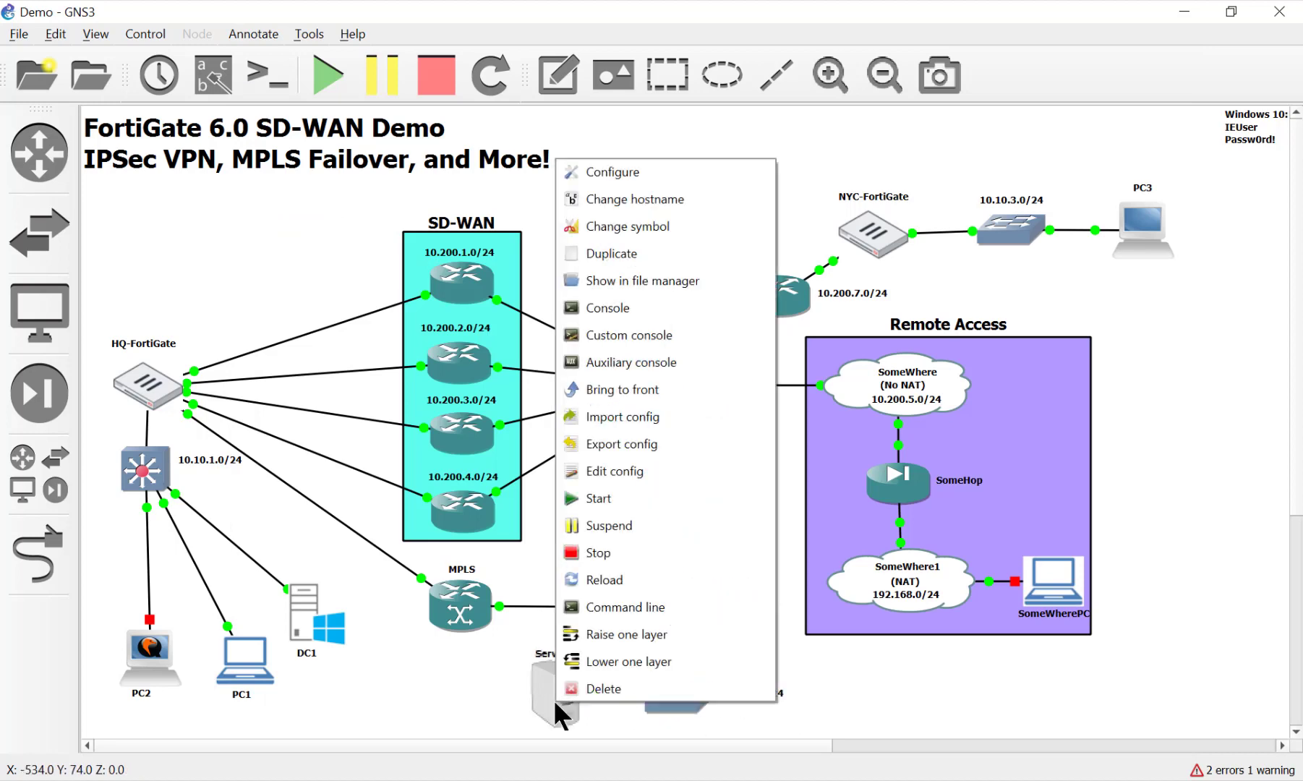
left_click(603, 178)
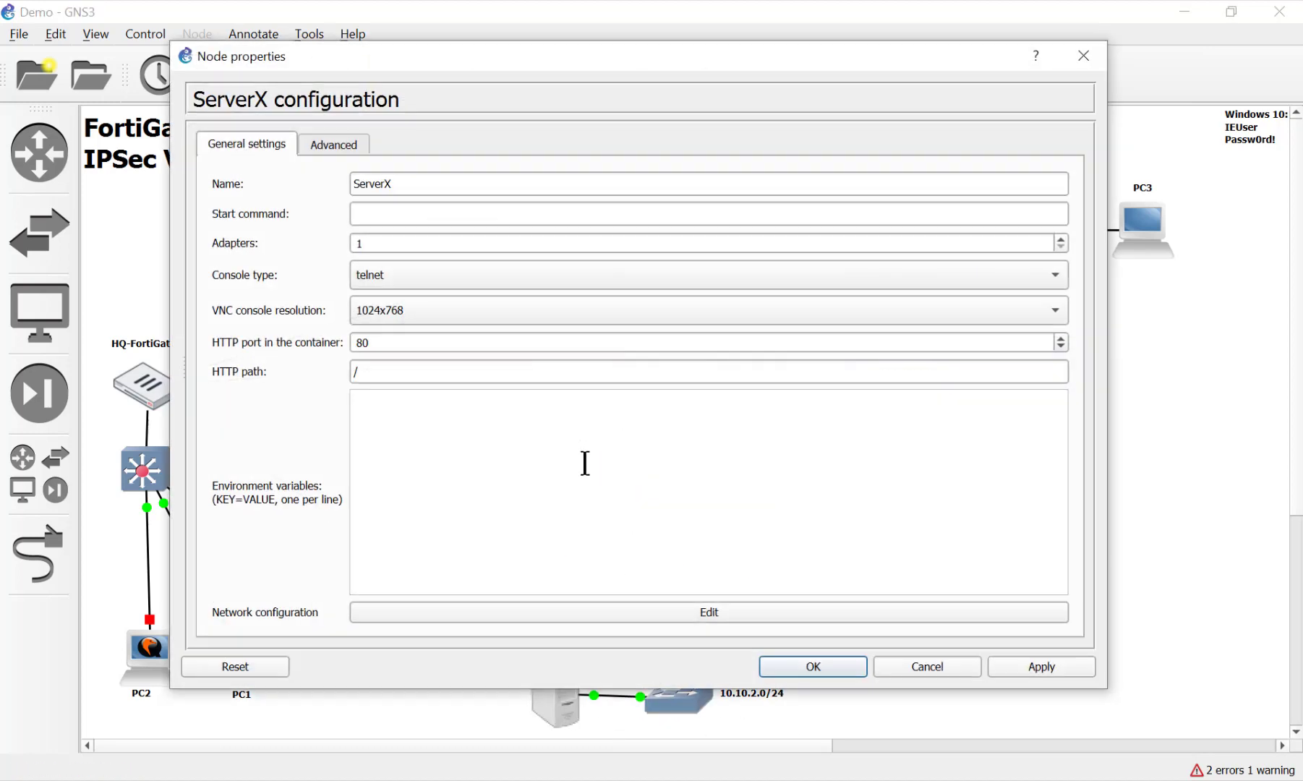
left_click(670, 611)
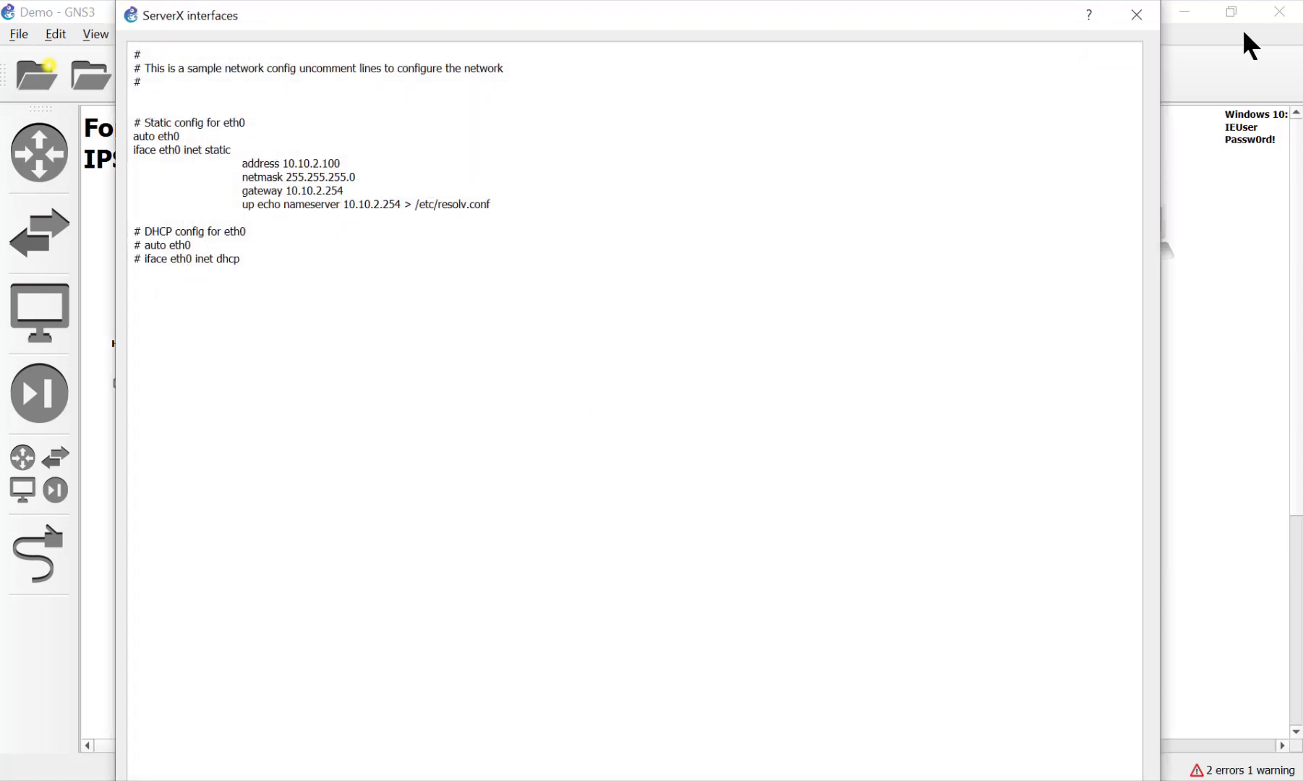
left_click(1135, 17)
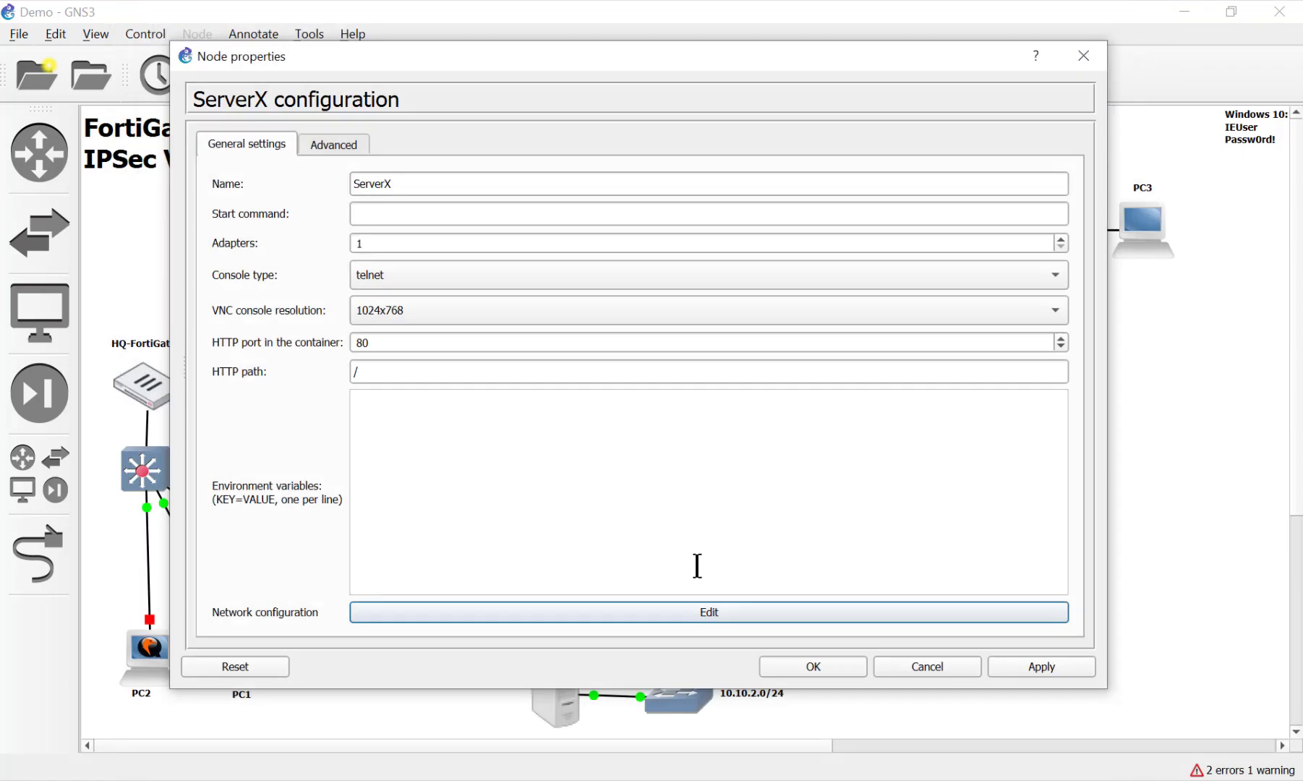
left_click(895, 663)
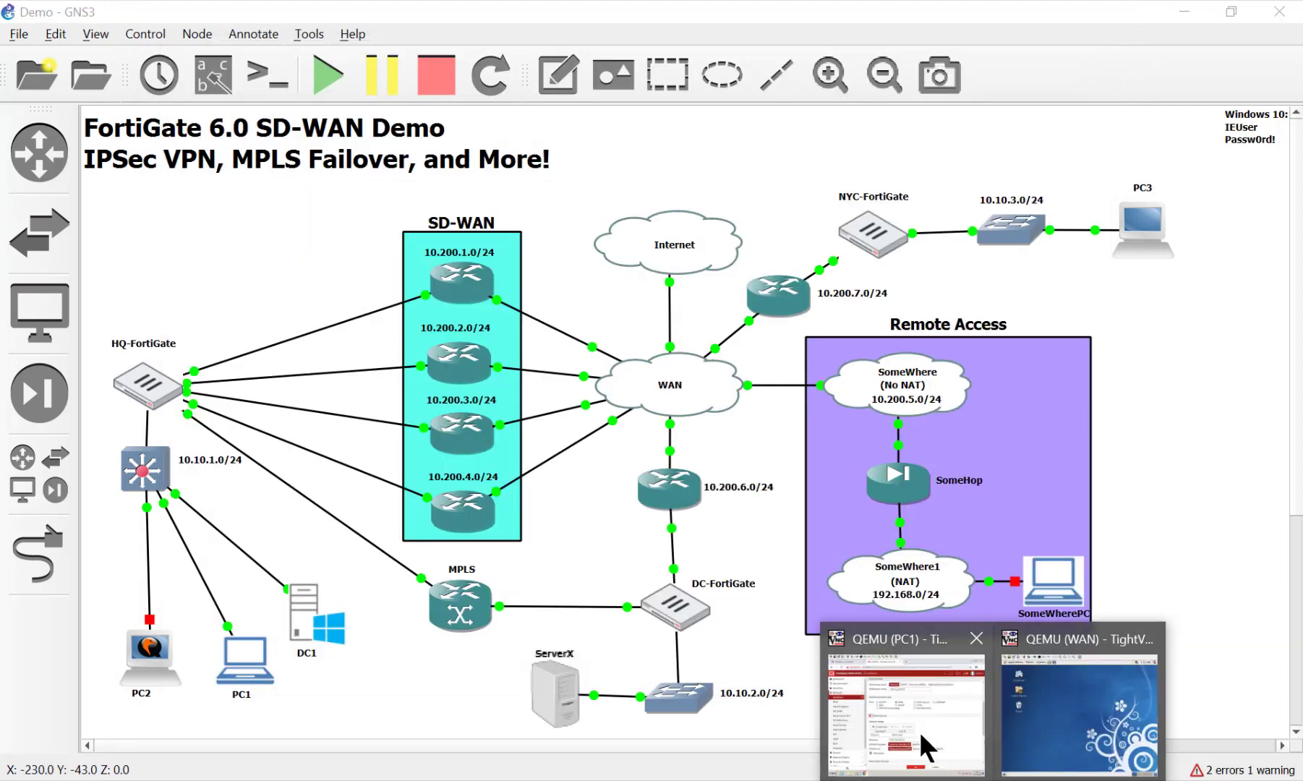
left_click(919, 731)
Edit port4's DHCP range to start at 10.0.2.150 and end at 10.0.2.200, then save port4
left_click(567, 539)
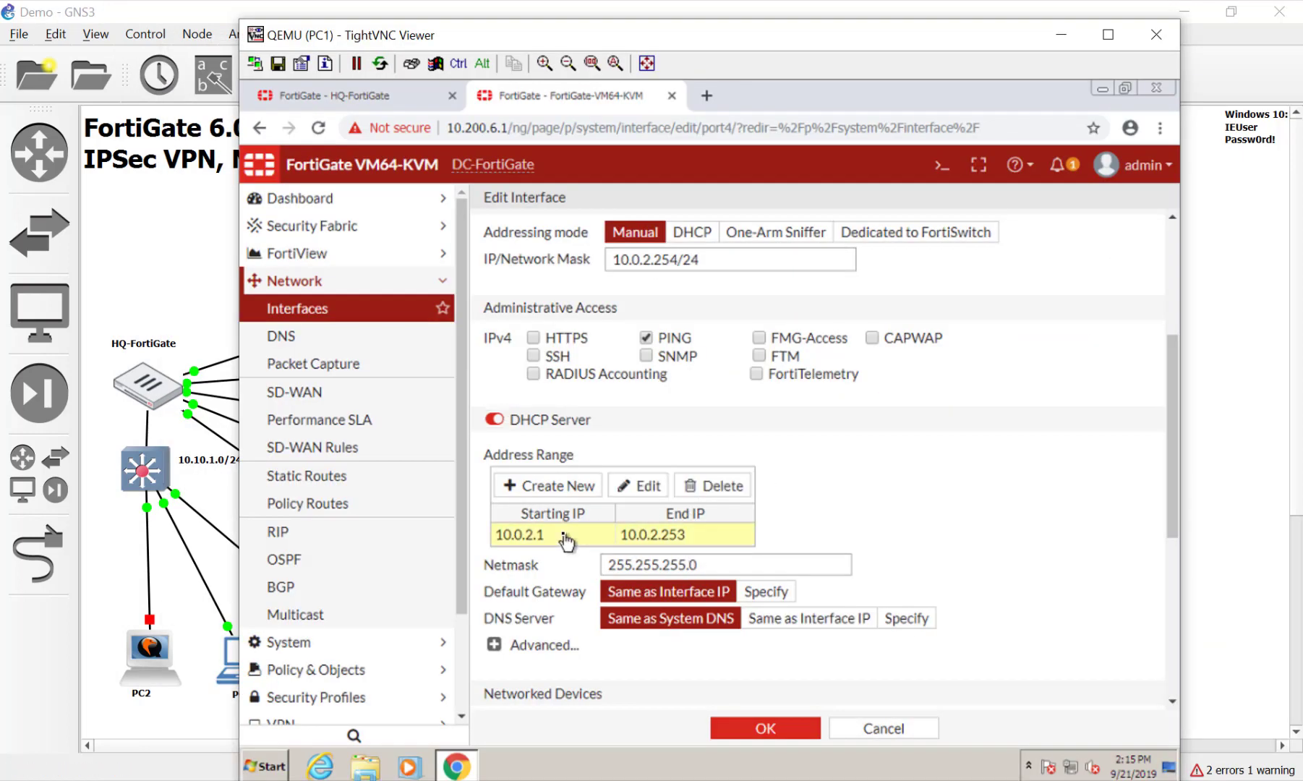
double_click(564, 533)
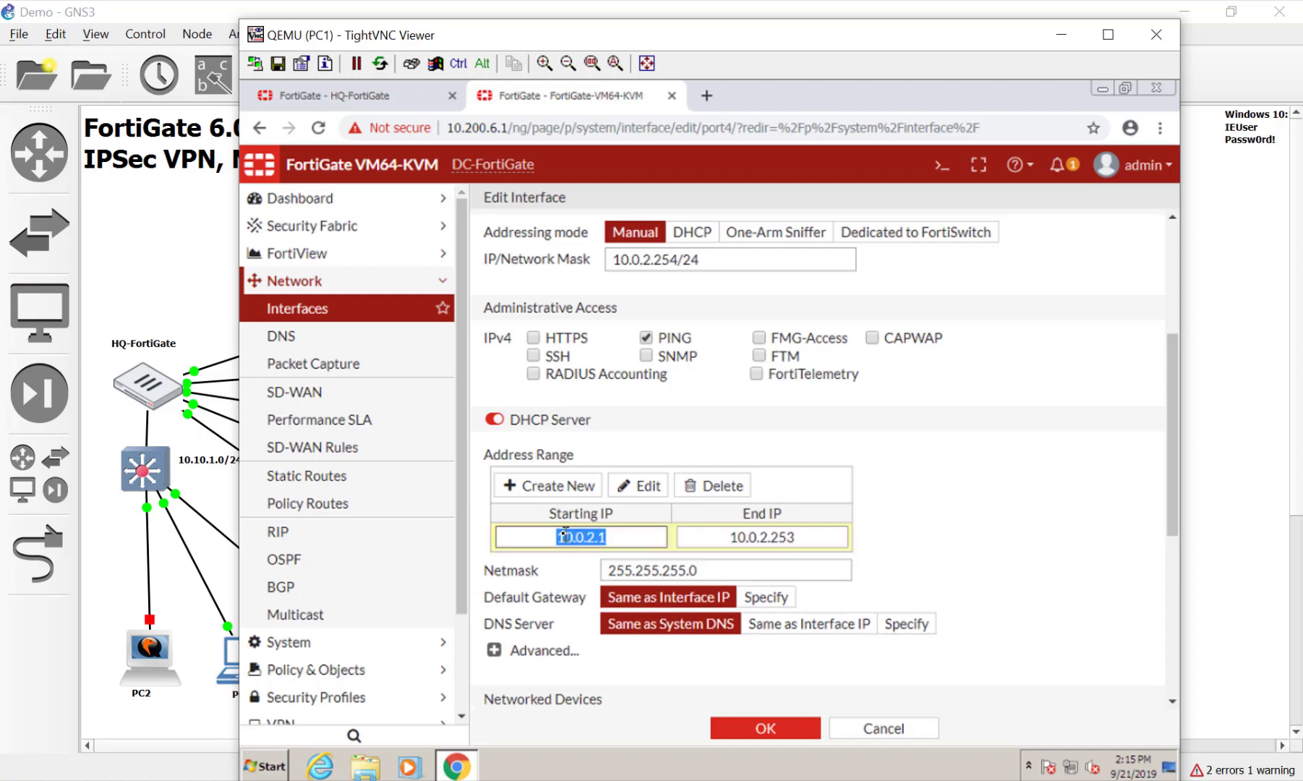
left_click(630, 536)
type("50")
left_click(813, 537)
key("BackSpace")
key("BackSpace")
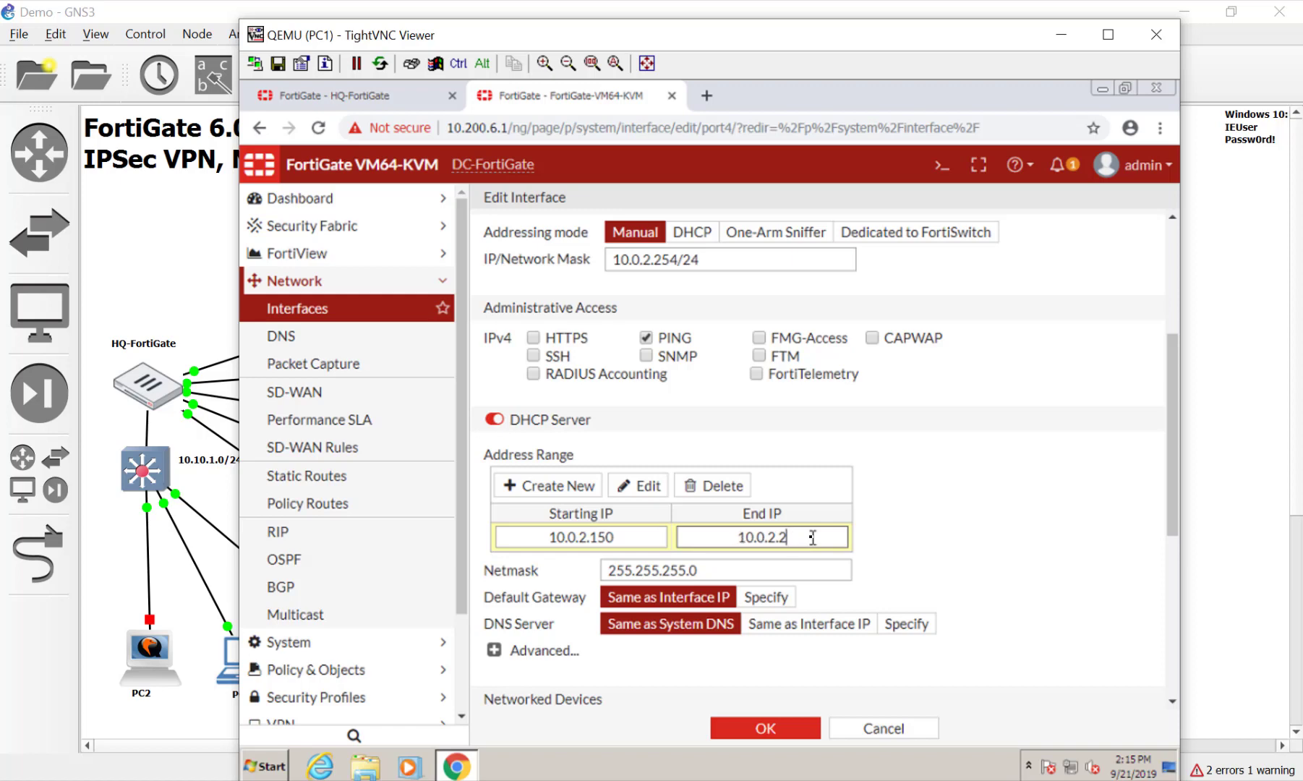
type("00")
left_click(995, 518)
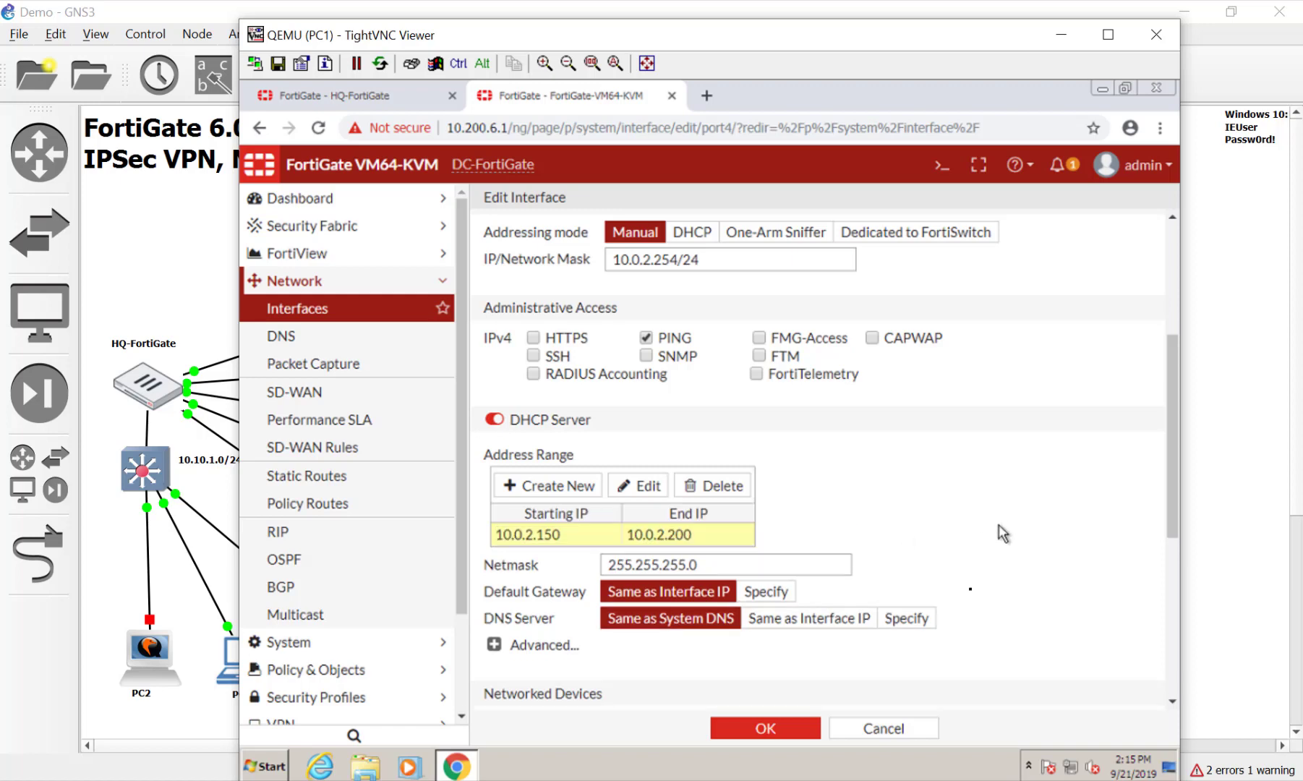
scroll(966, 597, "down", 3)
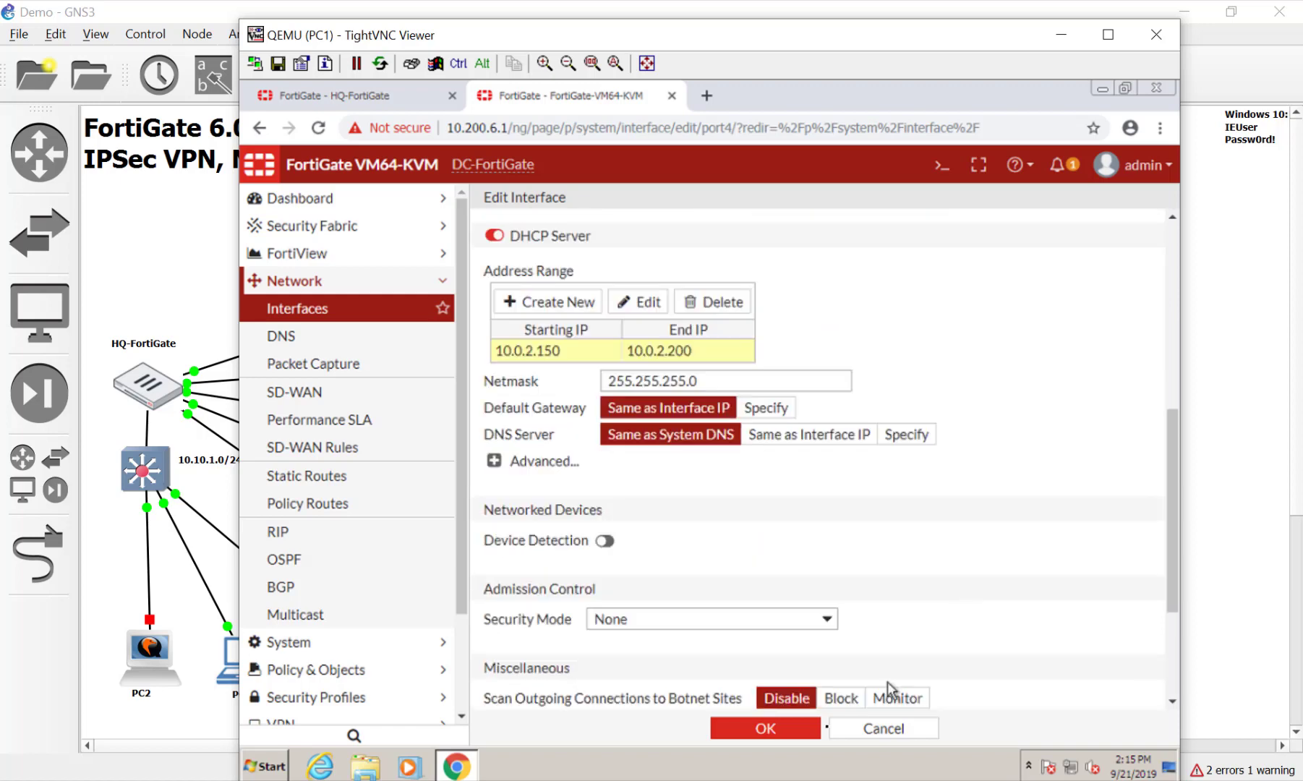
left_click(730, 730)
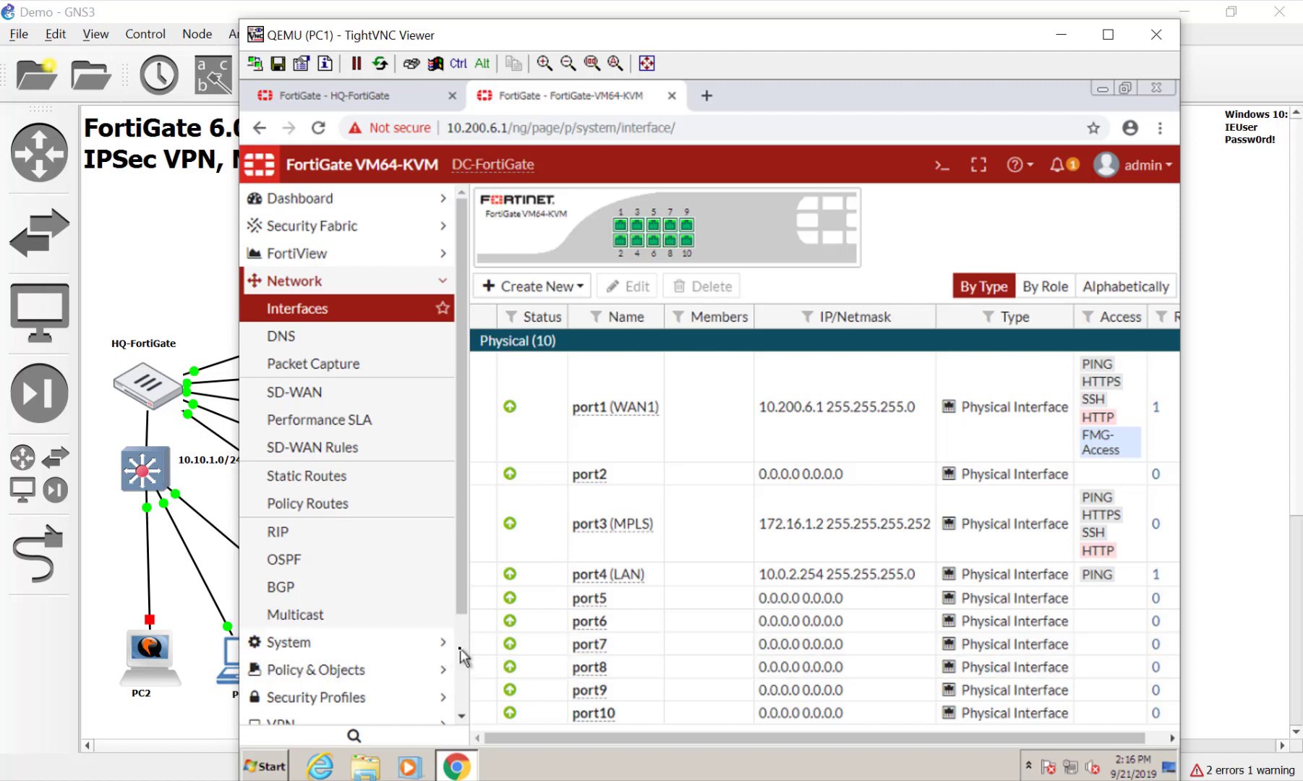
Change port4 (LAN) interface address to 10.10.2.254/255.255.255.0
scroll(460, 647, "down", 3)
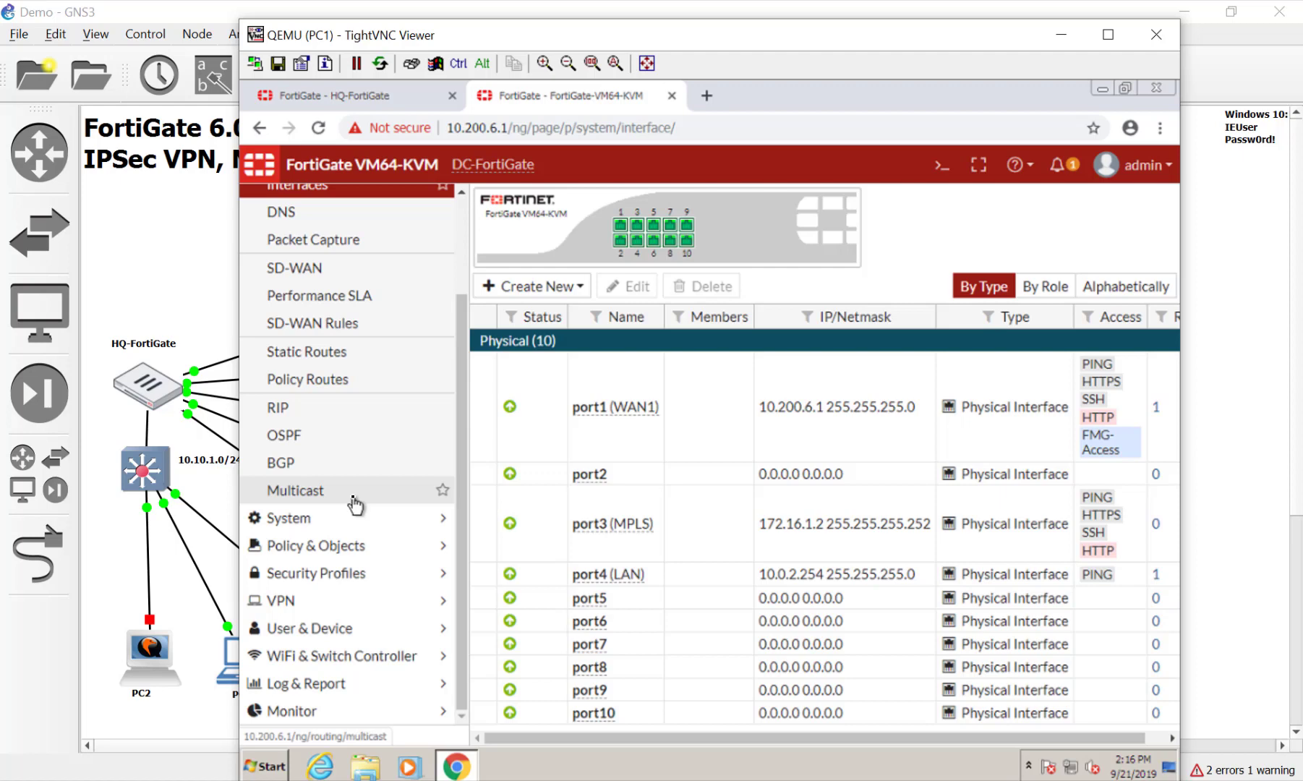
double_click(792, 580)
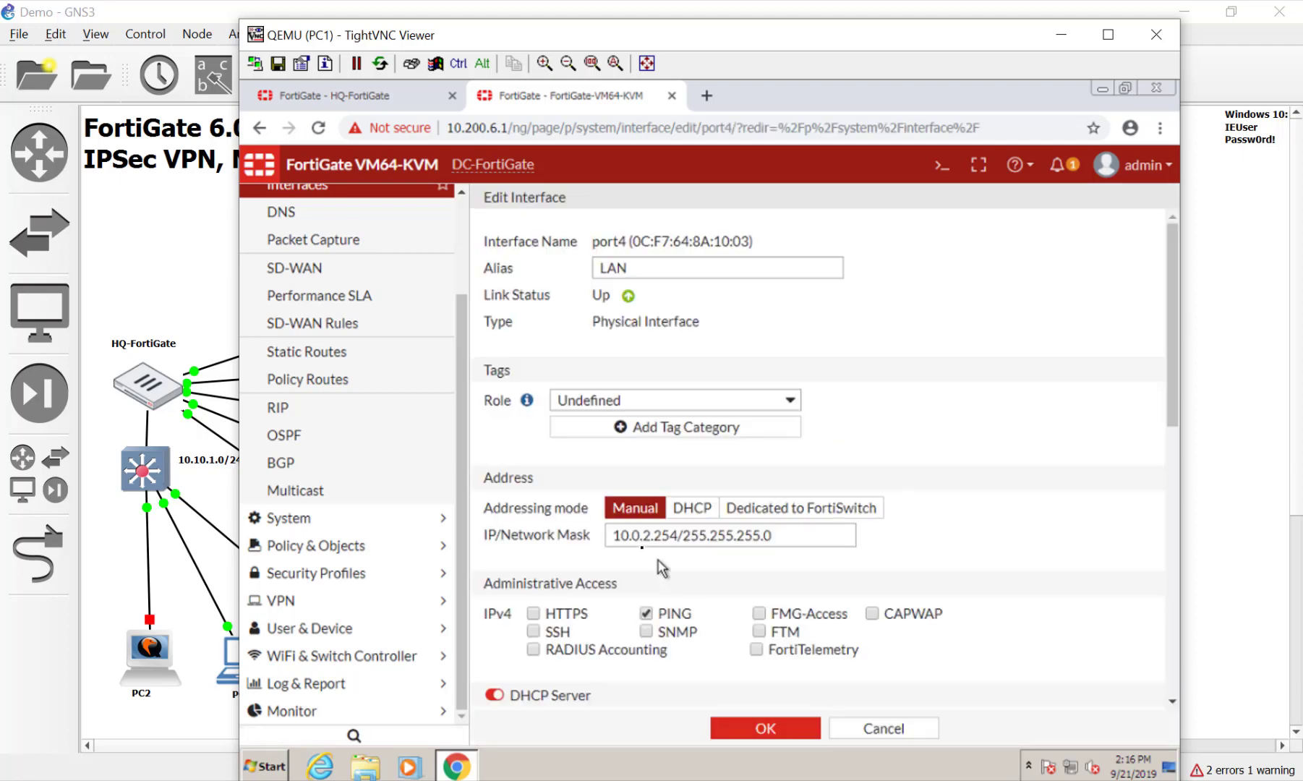
left_click(640, 535)
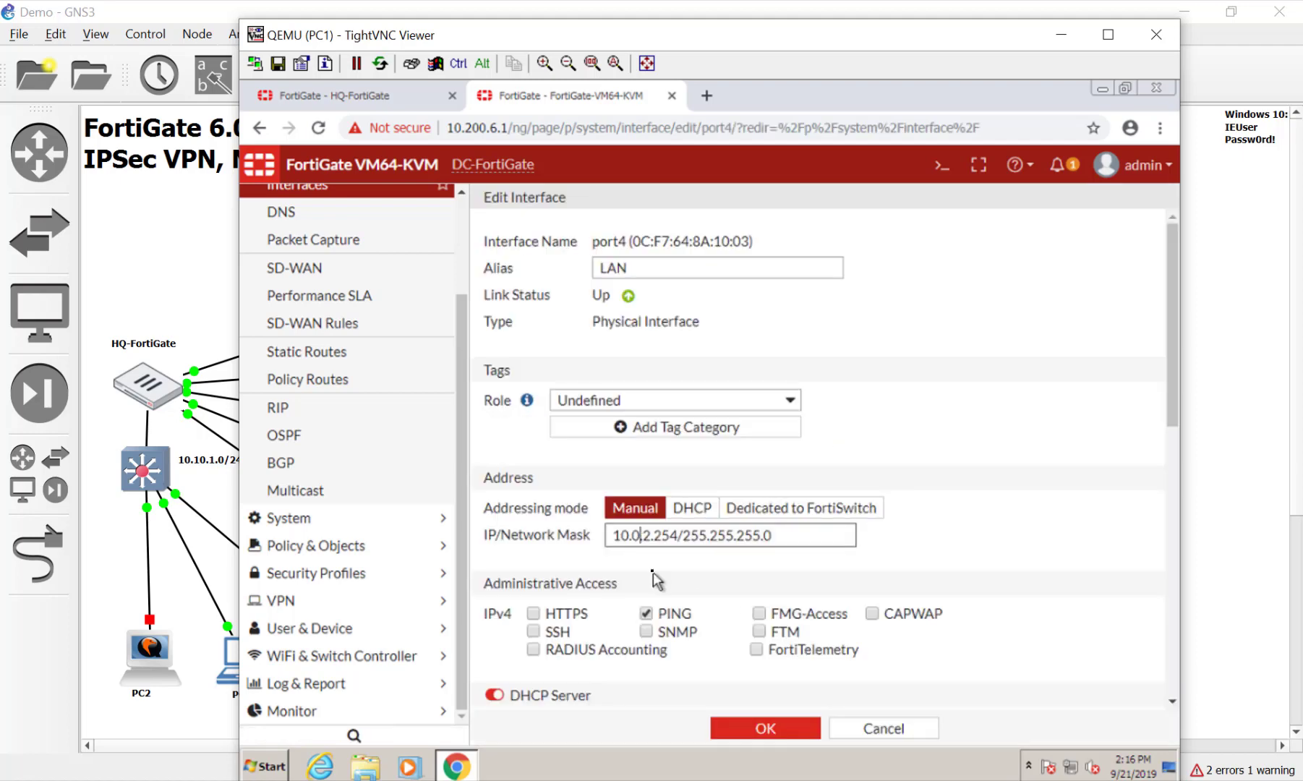
key("BackSpace")
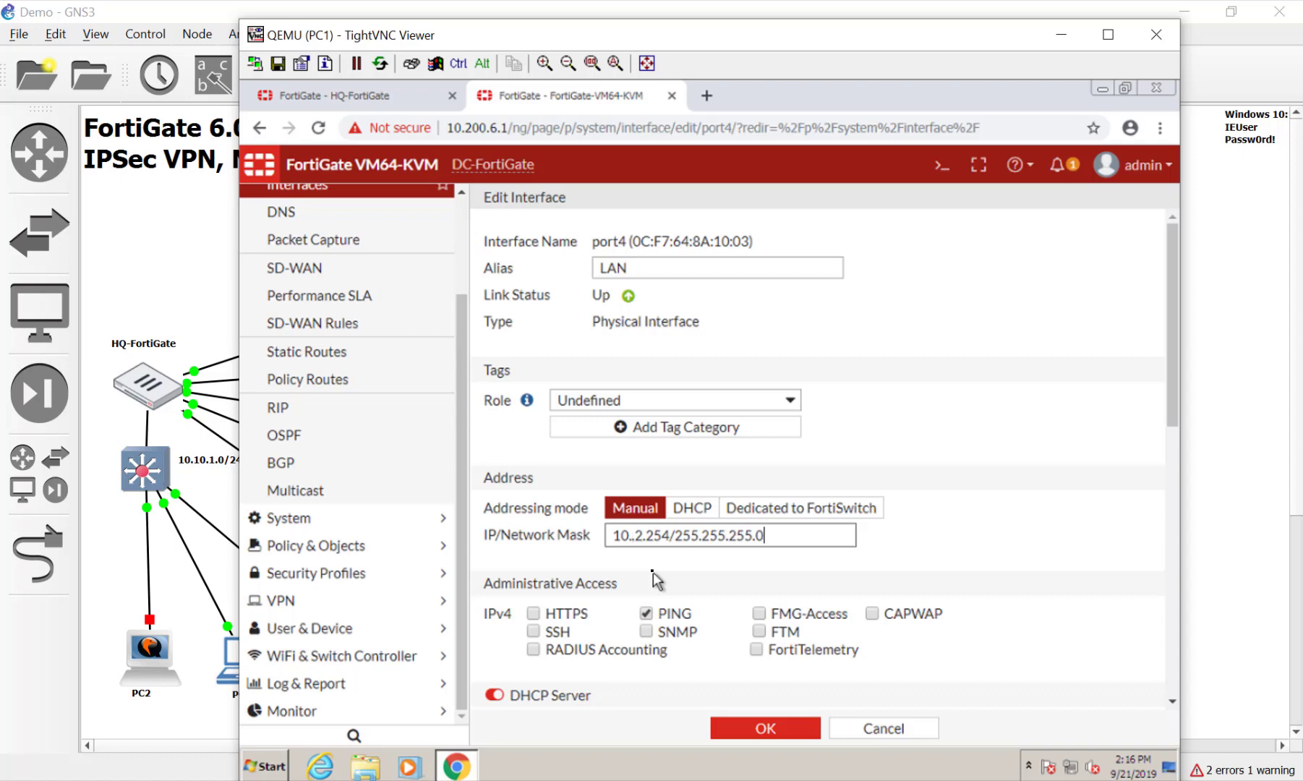
key("Left")
key("Left")
key("Left")
key("Left")
key("Left")
key("Left")
key("Left")
key("Left")
key("Left")
key("Left")
key("Left")
key("Left")
type("10")
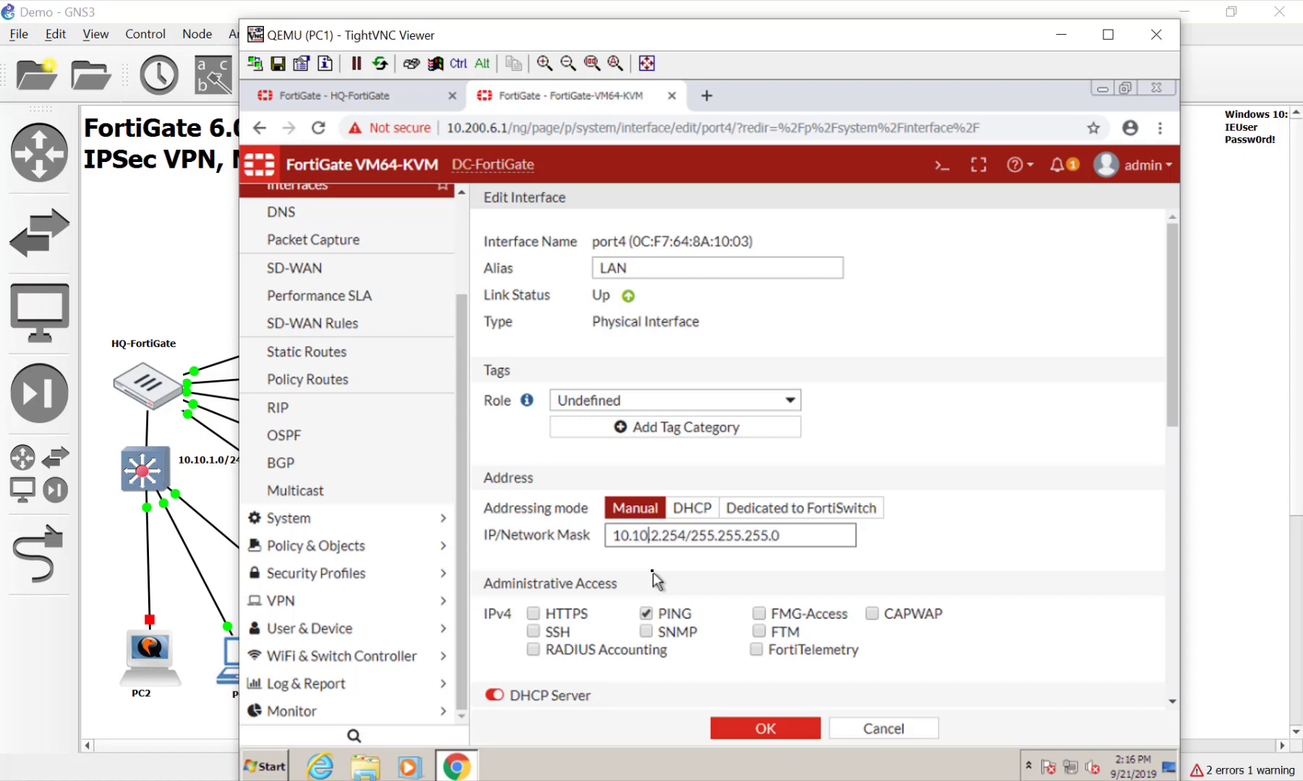
left_click(787, 730)
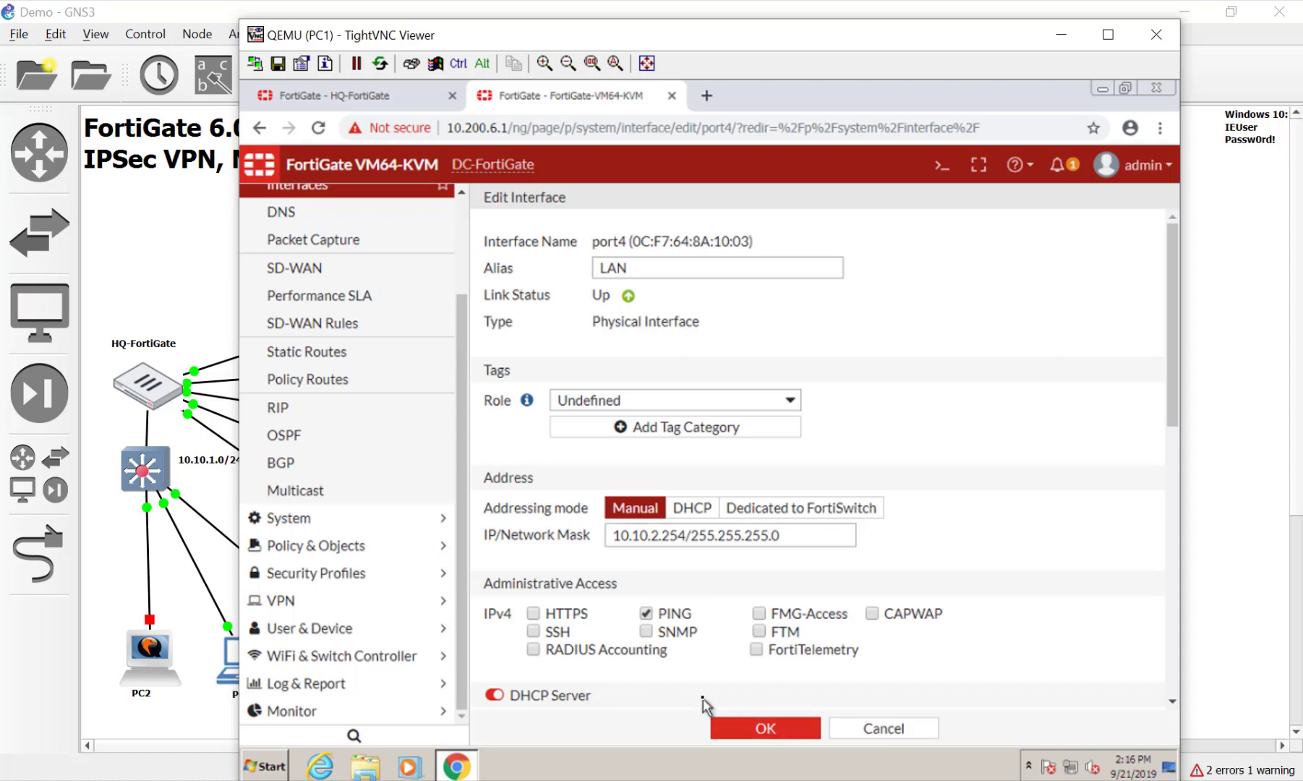
Set port4's DHCP range to 10.10.2.150–10.10.2.200 and save the interface
scroll(678, 662, "down", 8)
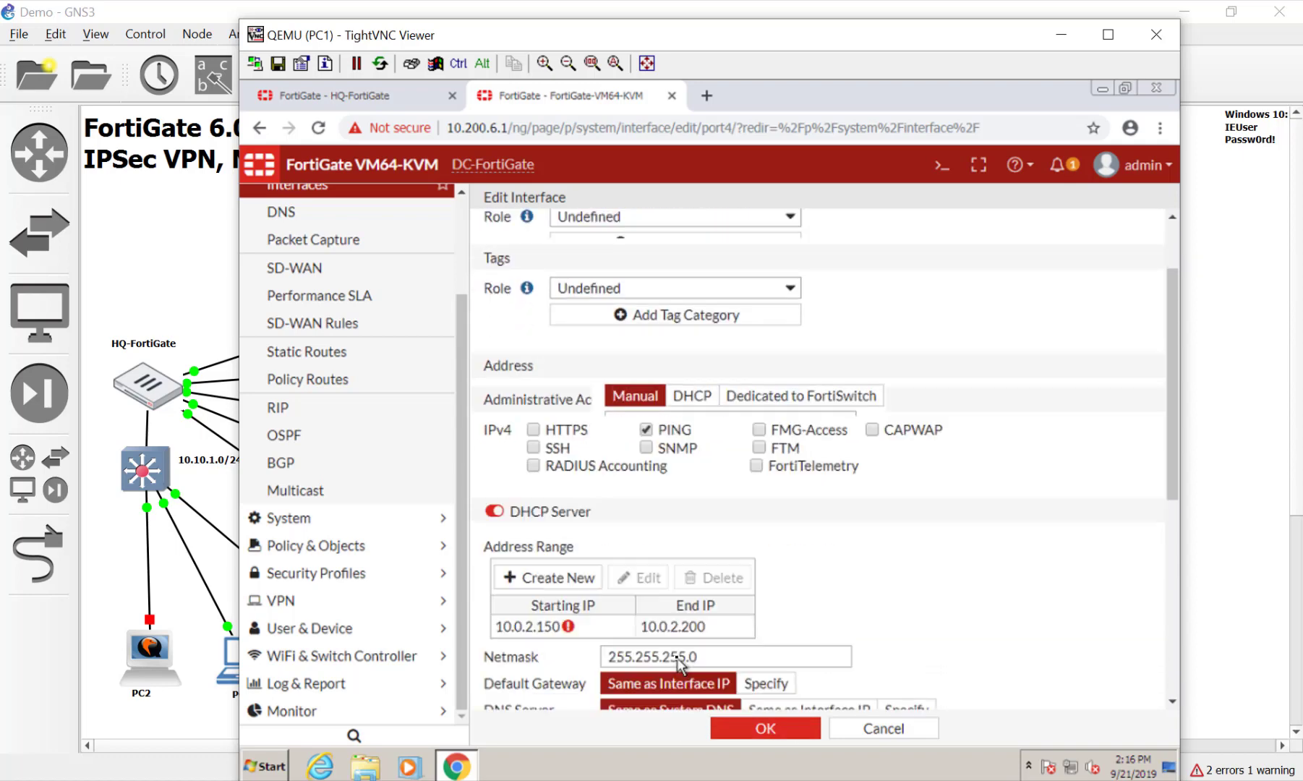
scroll(680, 665, "up", 3)
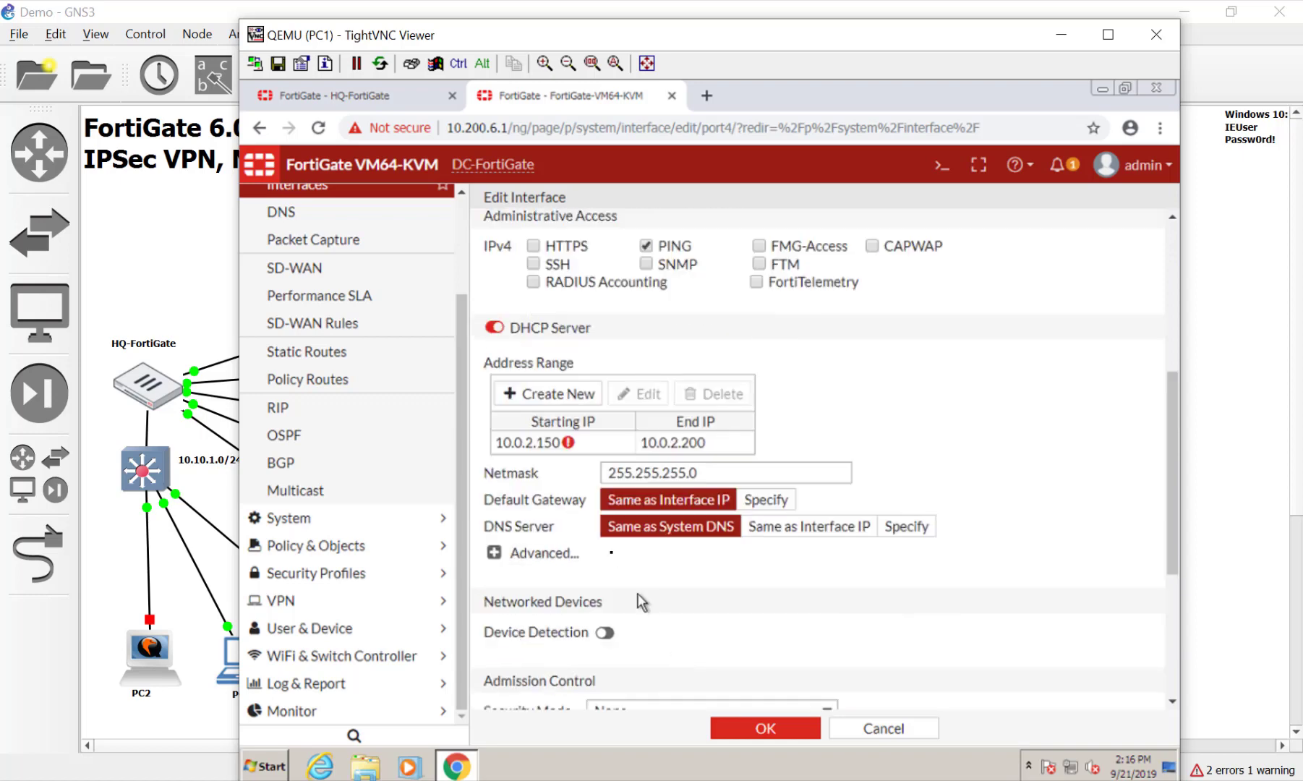
left_click(542, 444)
double_click(542, 444)
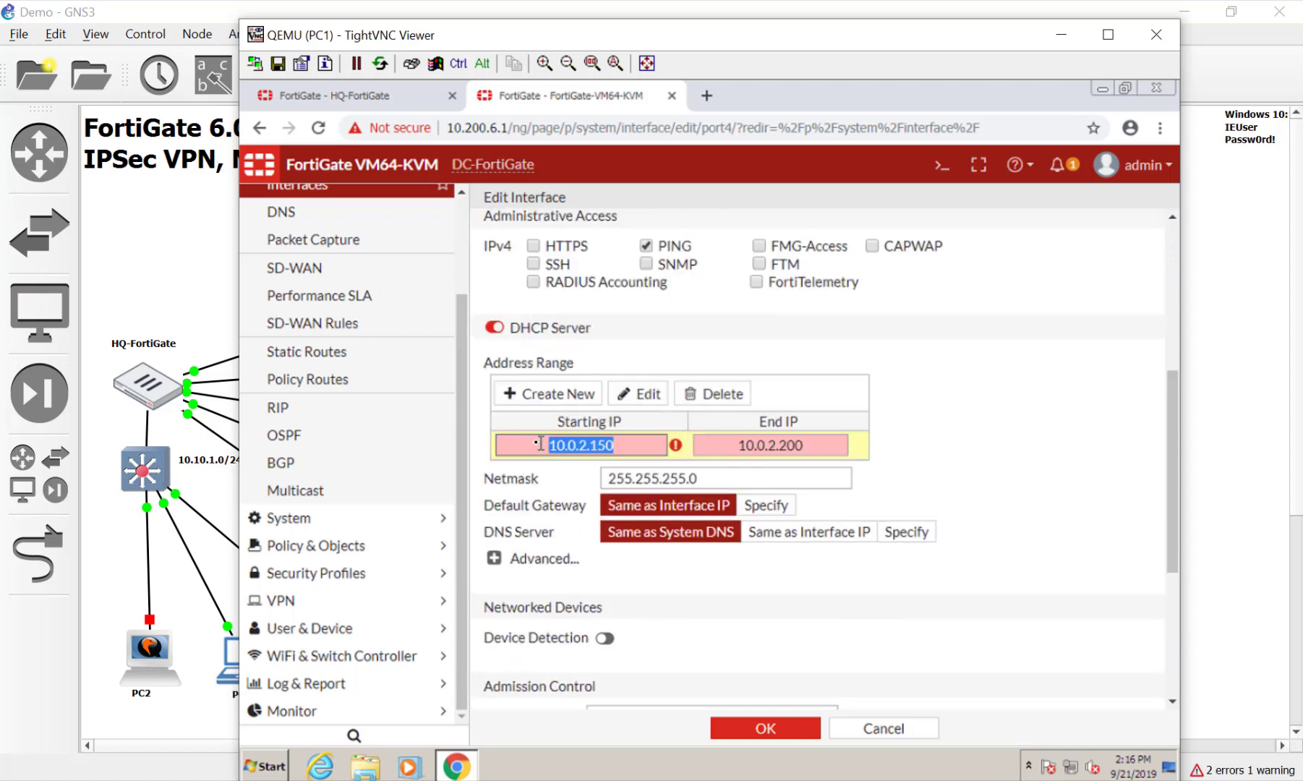
left_click(583, 457)
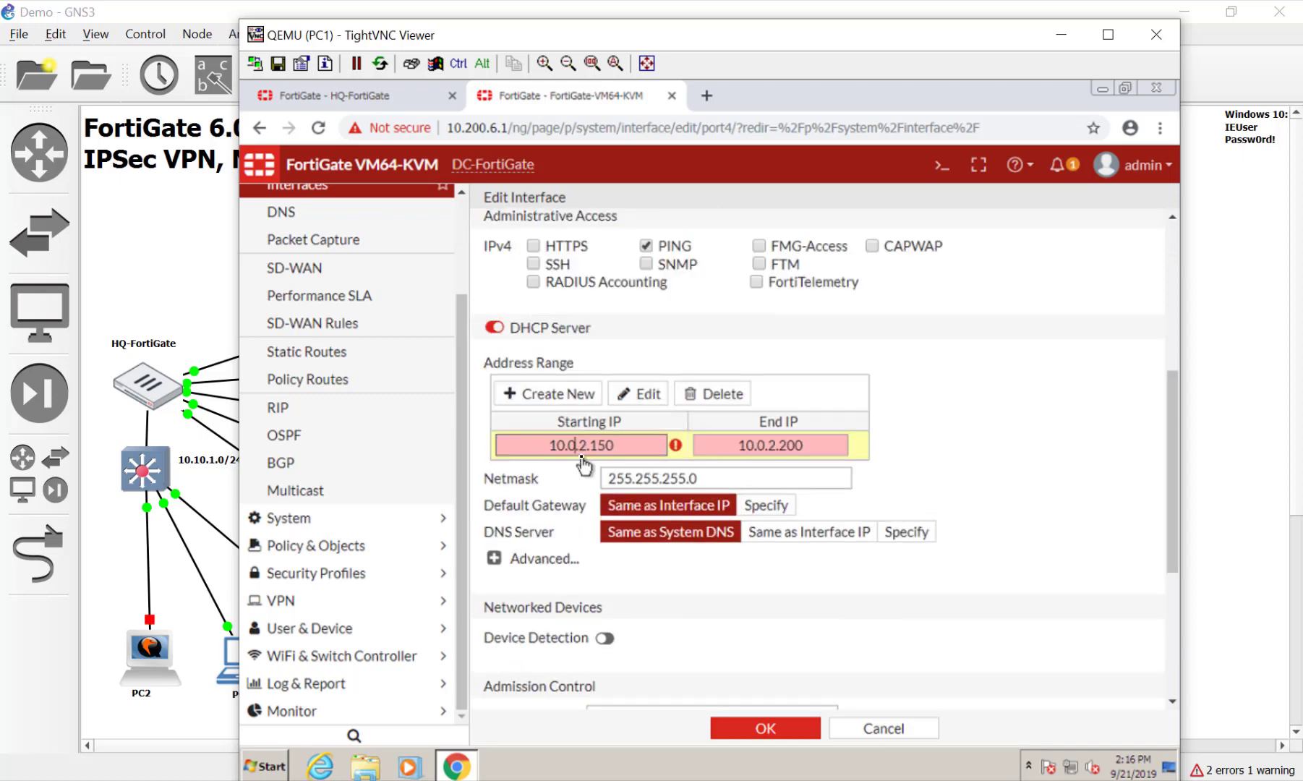
type("1")
left_click(758, 444)
type("1")
left_click(765, 727)
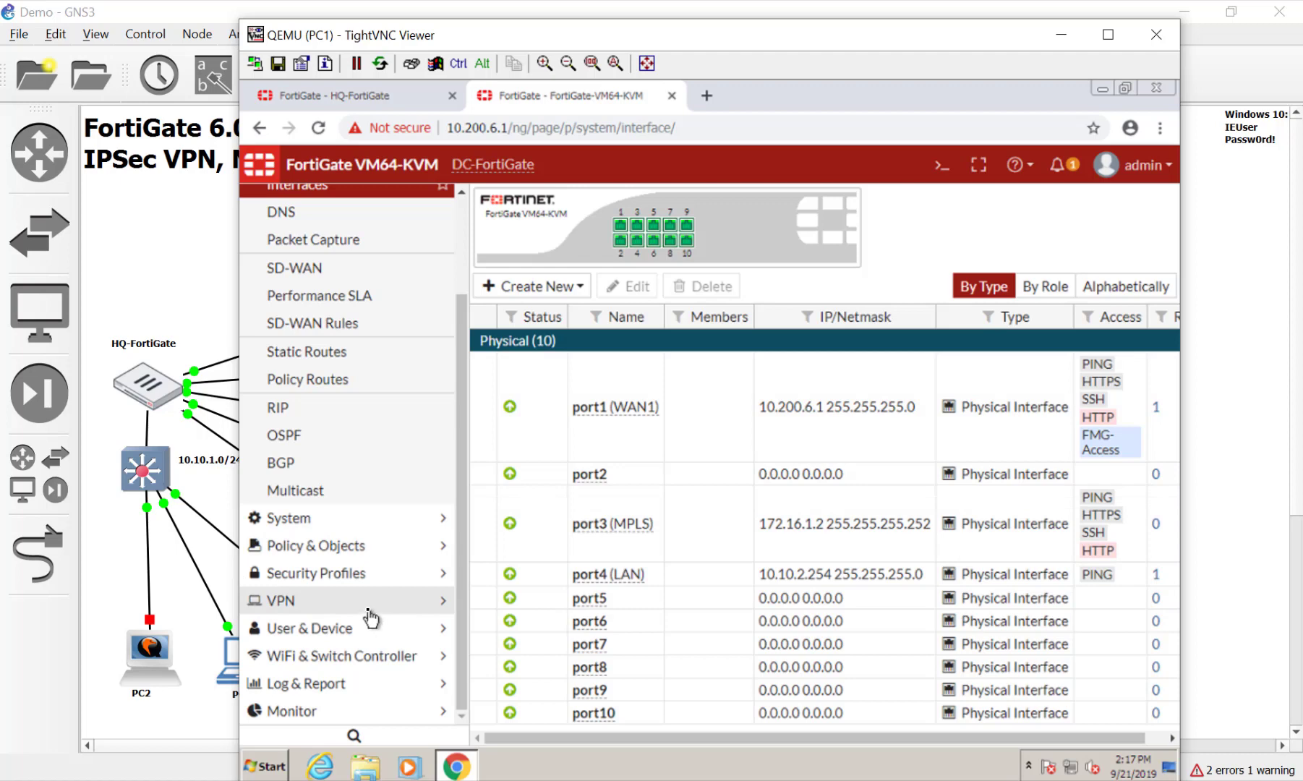
Enable the DNS Database feature in System Feature Visibility
left_click(366, 519)
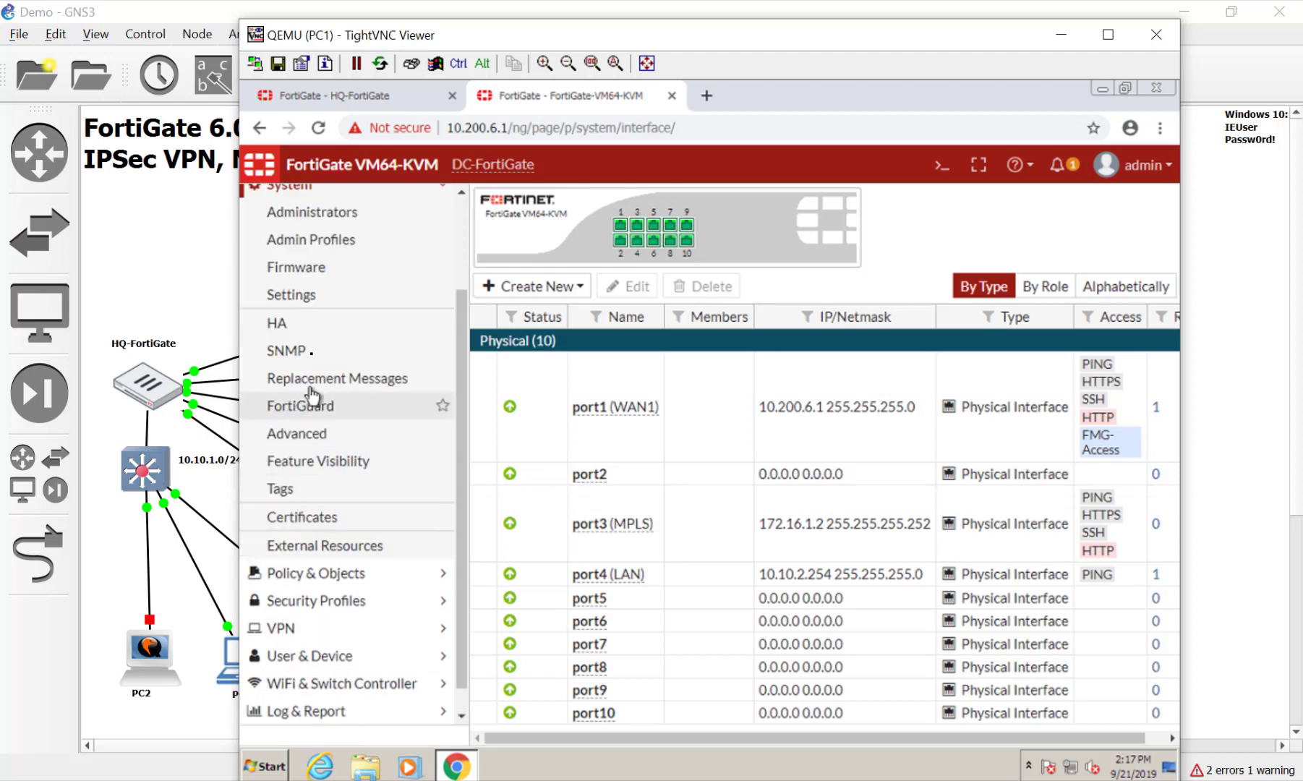
left_click(348, 460)
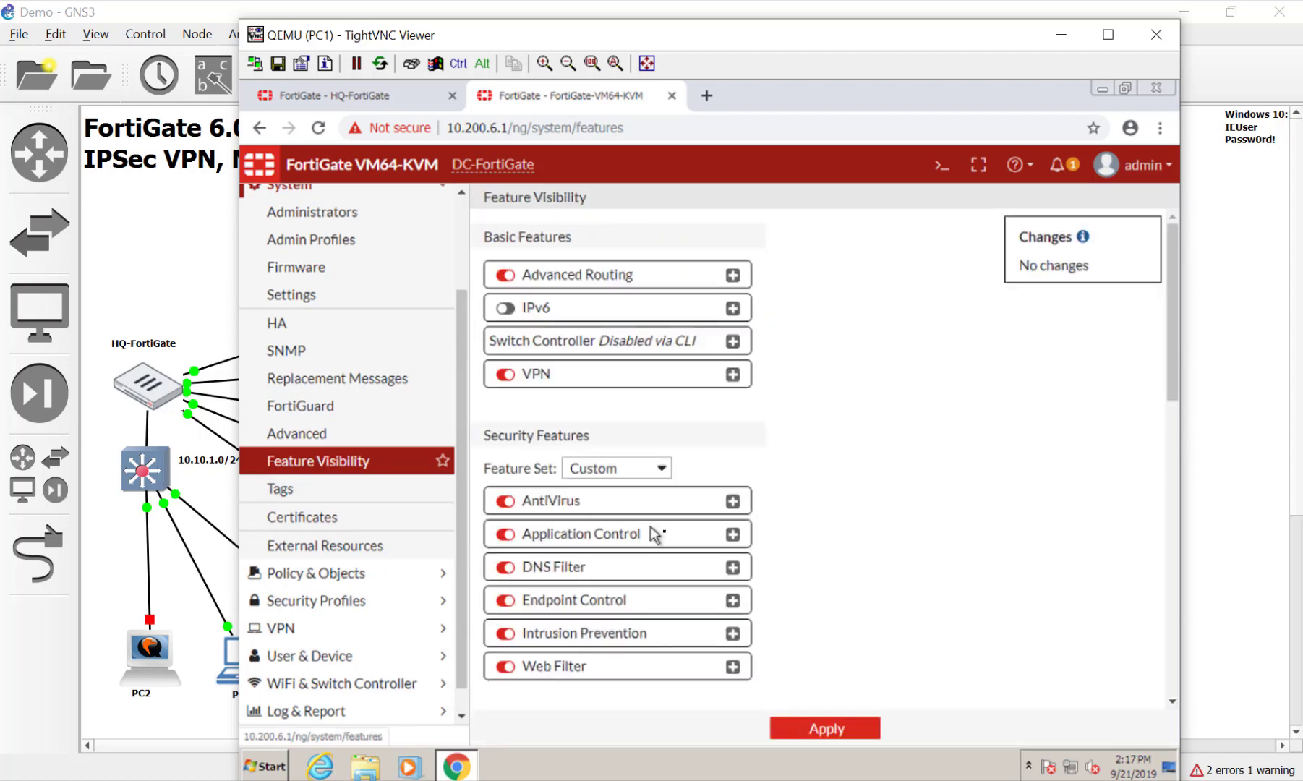
scroll(805, 567, "down", 5)
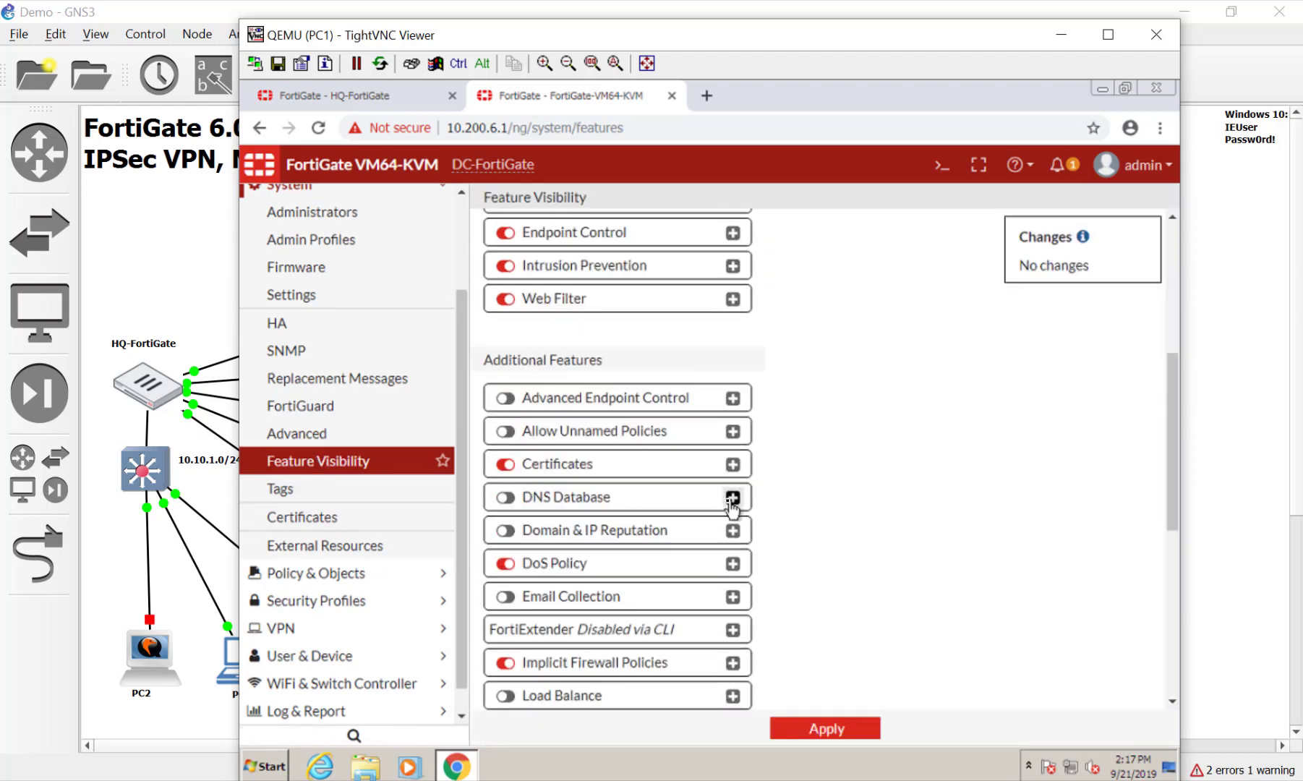
left_click(505, 497)
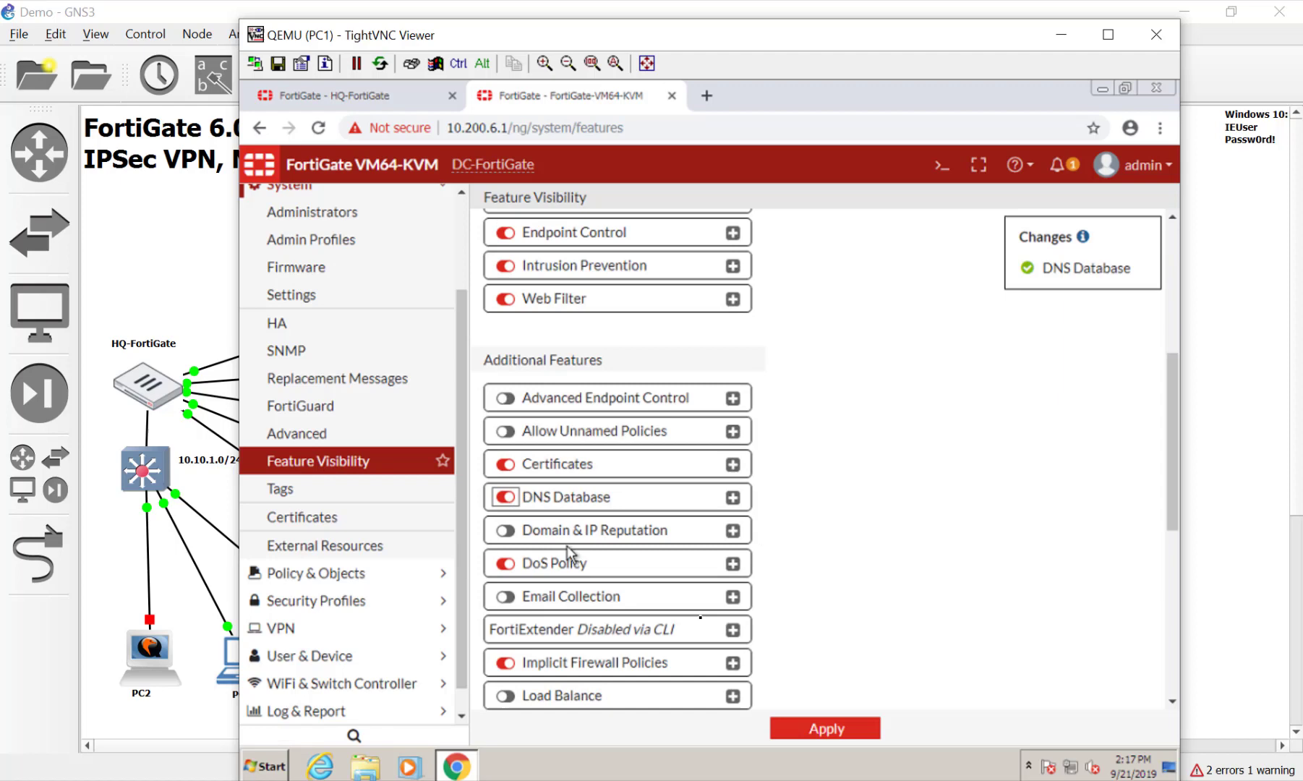
left_click(789, 726)
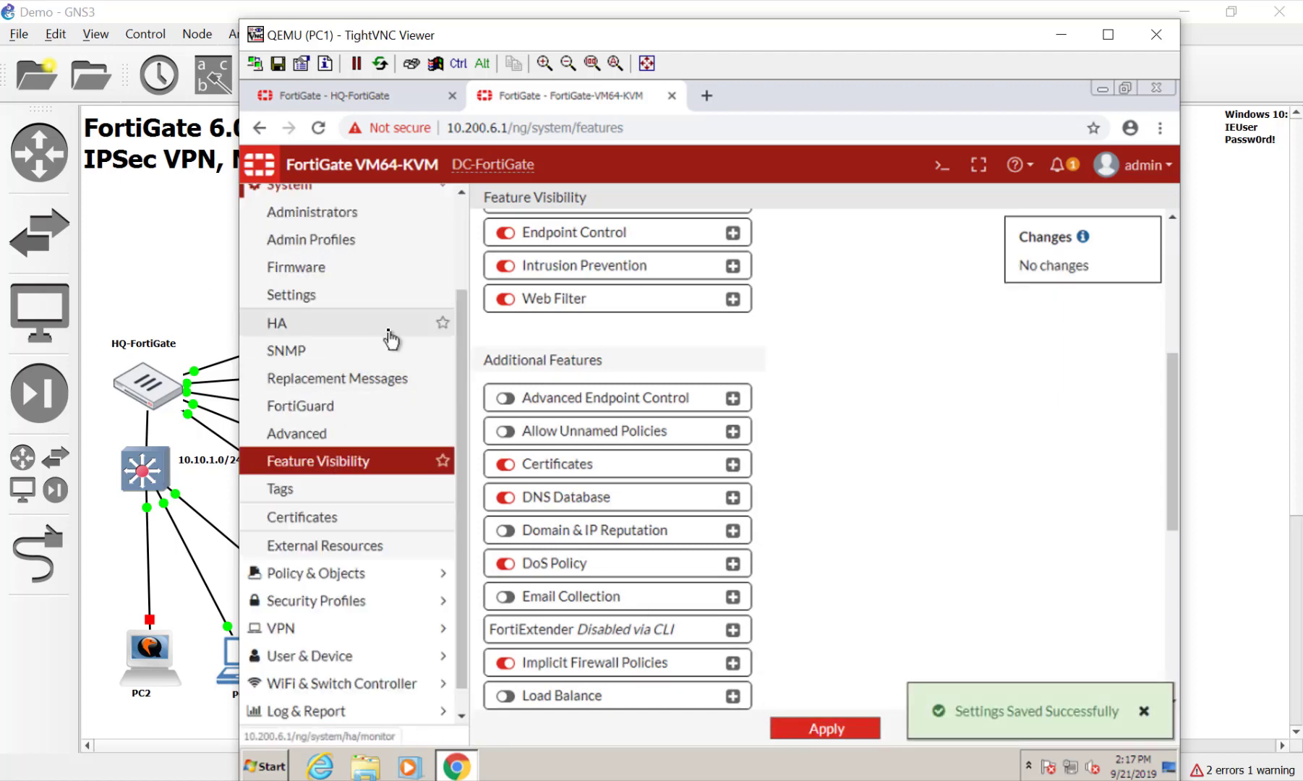
scroll(351, 311, "up", 3)
Add a DNS service on LAN (port4) forwarding to System DNS, then apply the system DNS settings
left_click(347, 282)
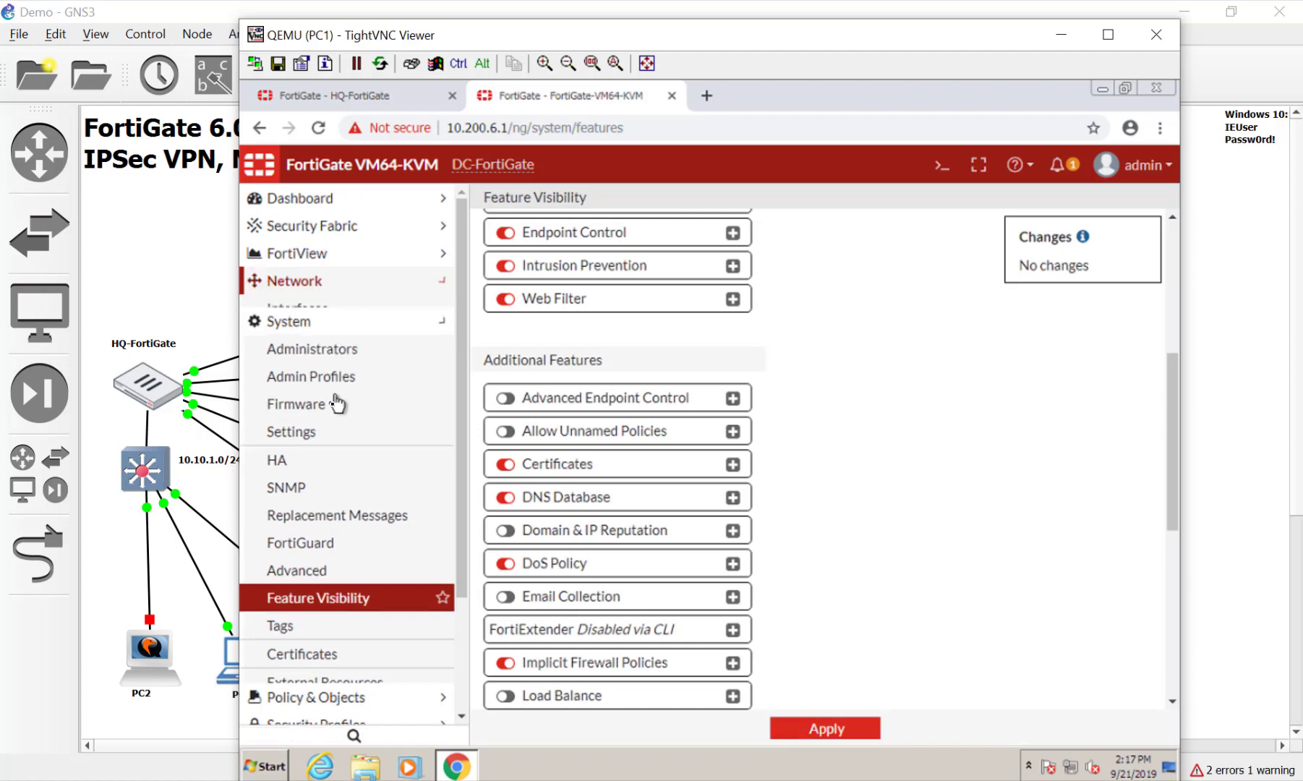
left_click(329, 365)
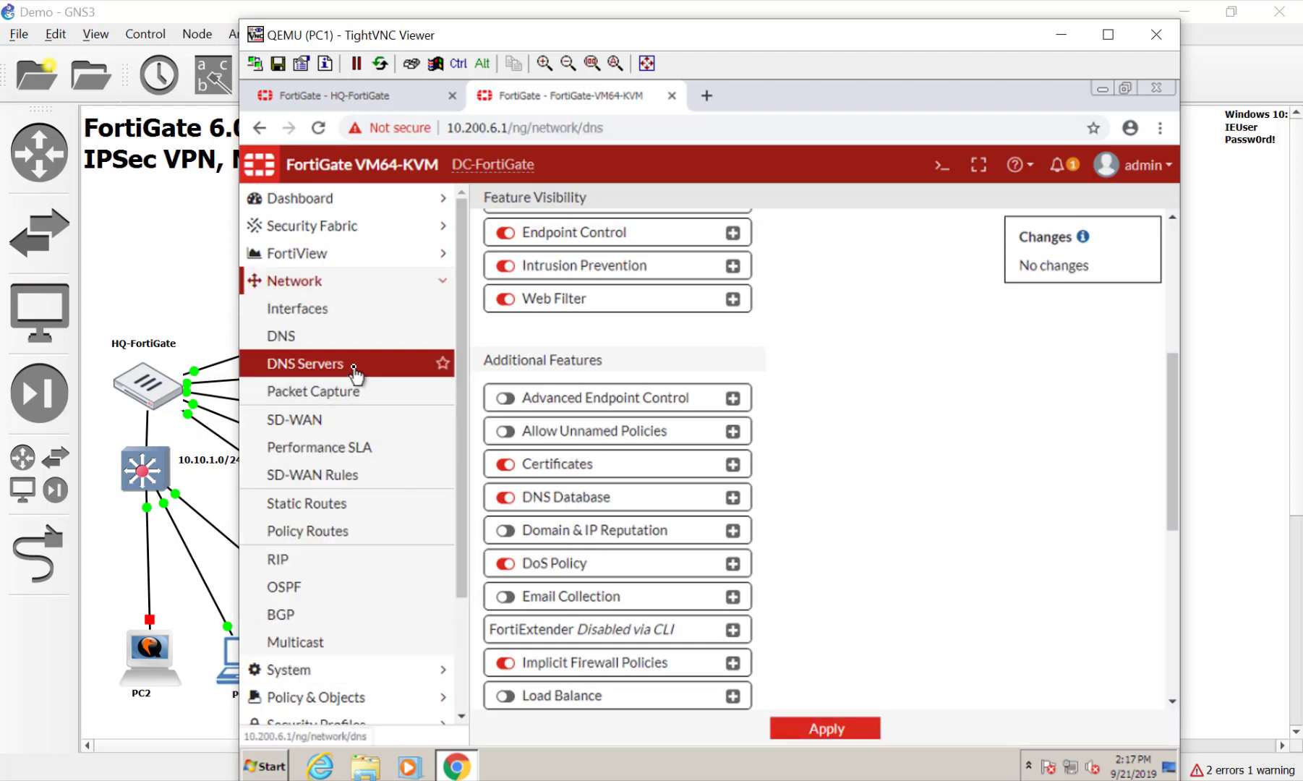
left_click(509, 253)
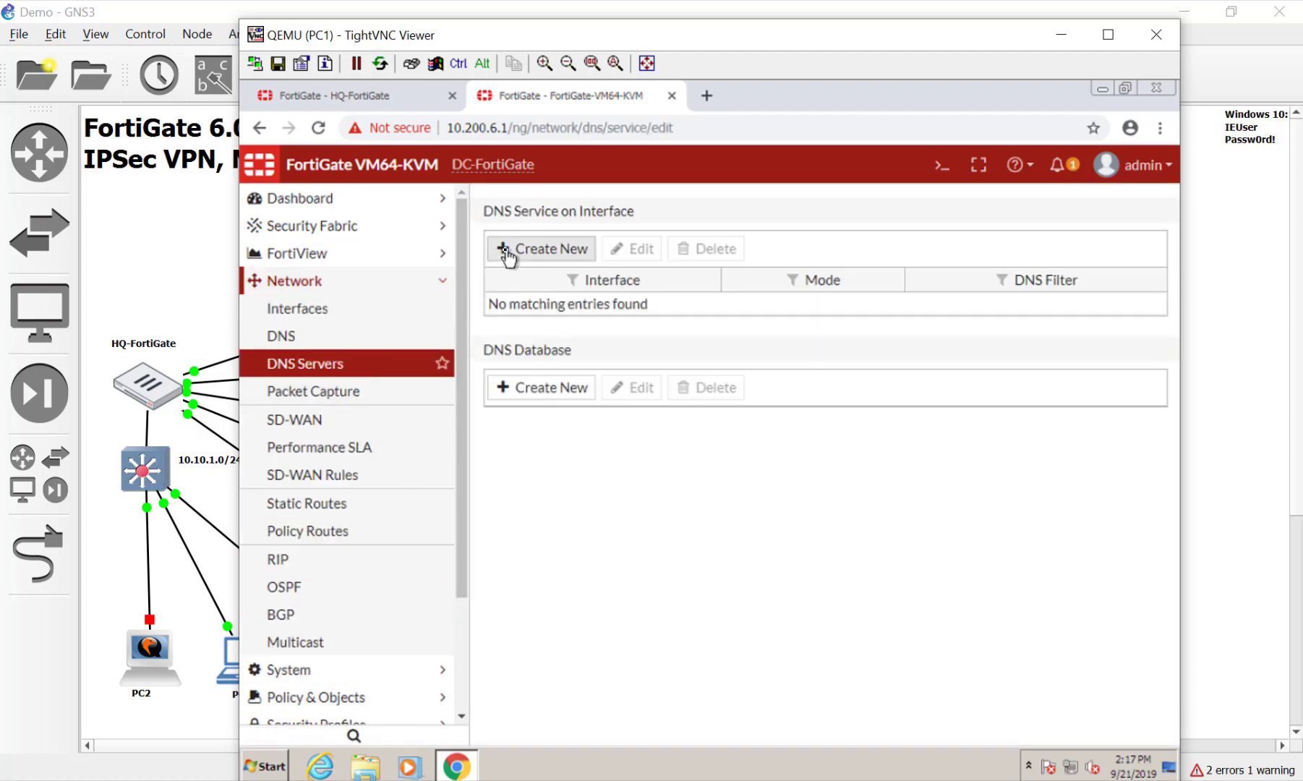
left_click(631, 246)
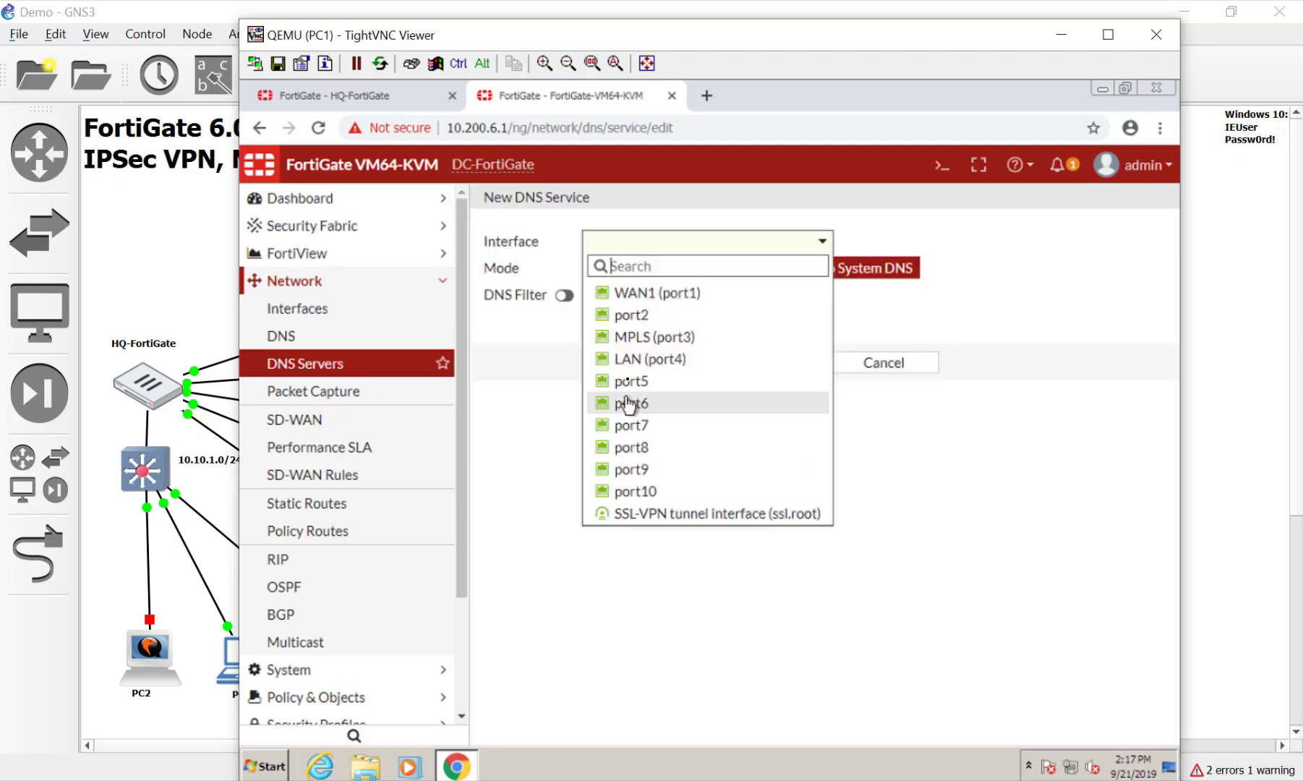
left_click(640, 358)
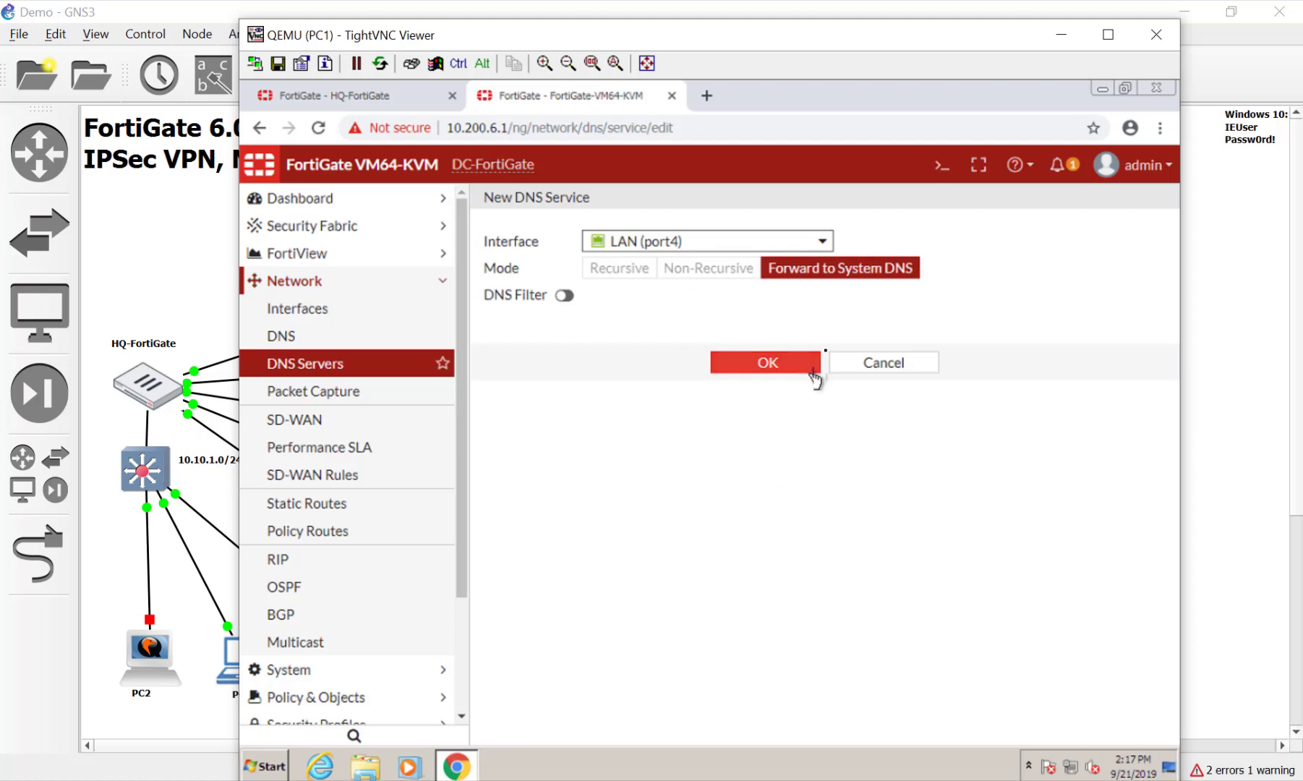
left_click(760, 374)
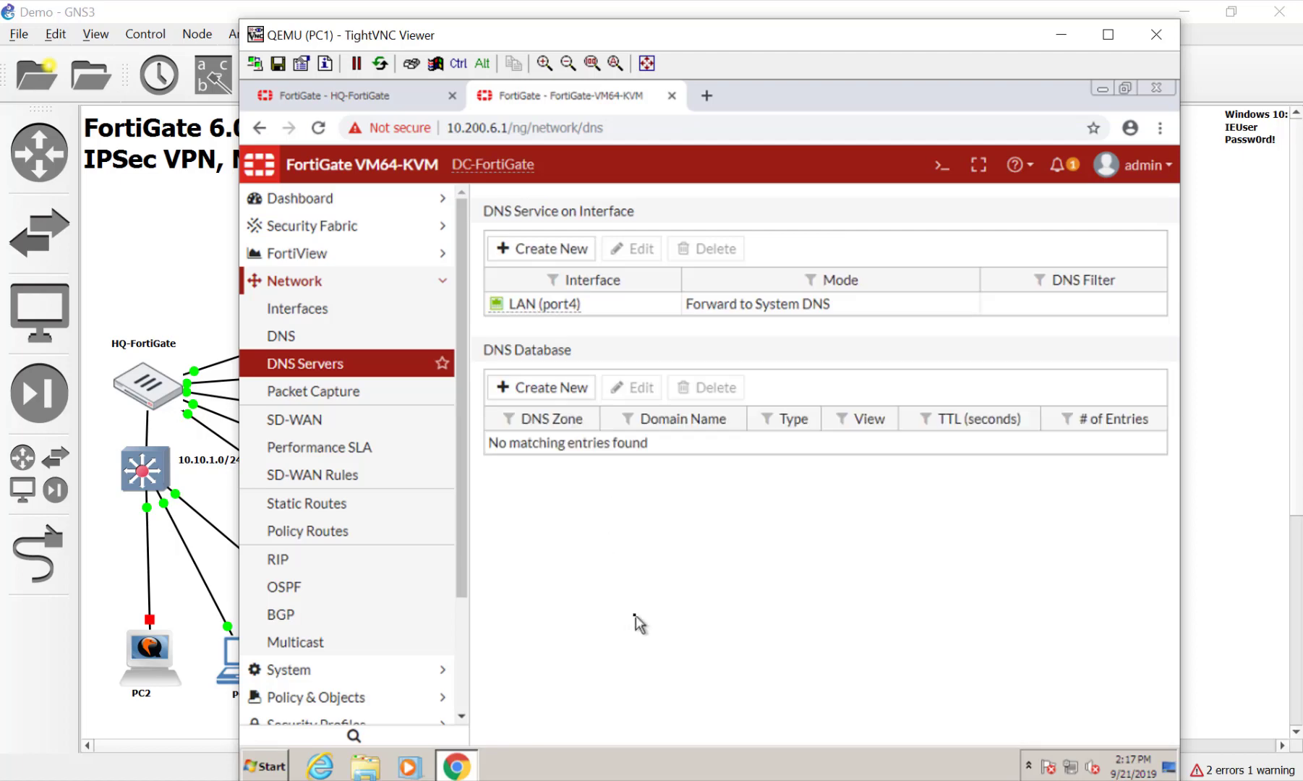
left_click(311, 337)
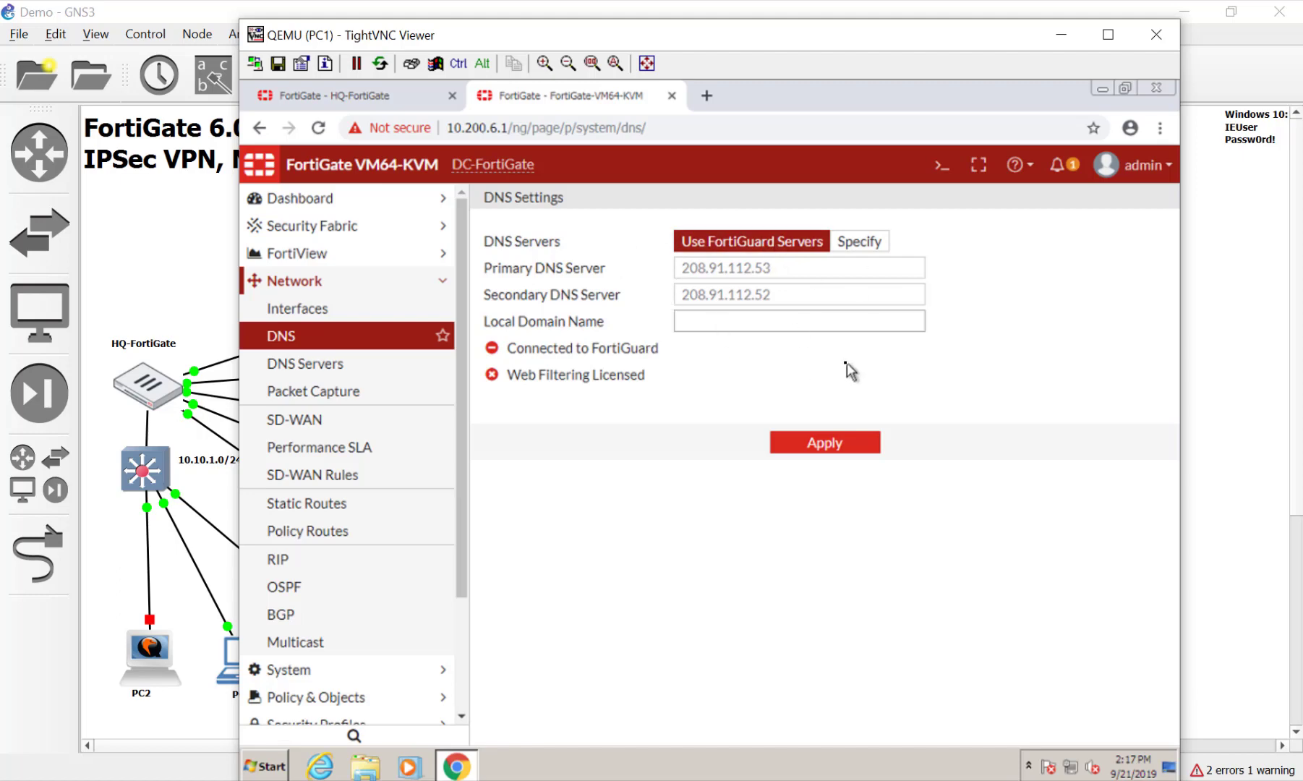
left_click(840, 457)
Open the FortiGate VM License page from the main dashboard's licence widget
left_click(297, 199)
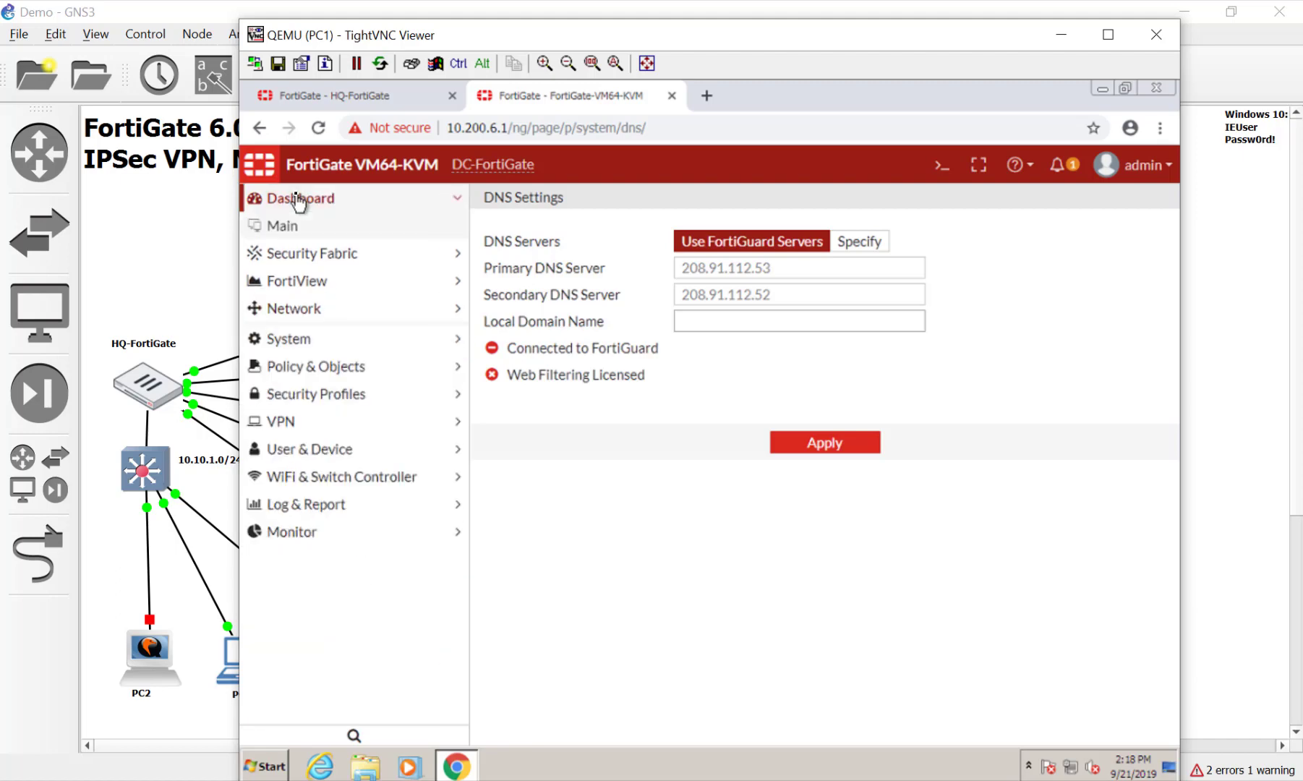
left_click(303, 228)
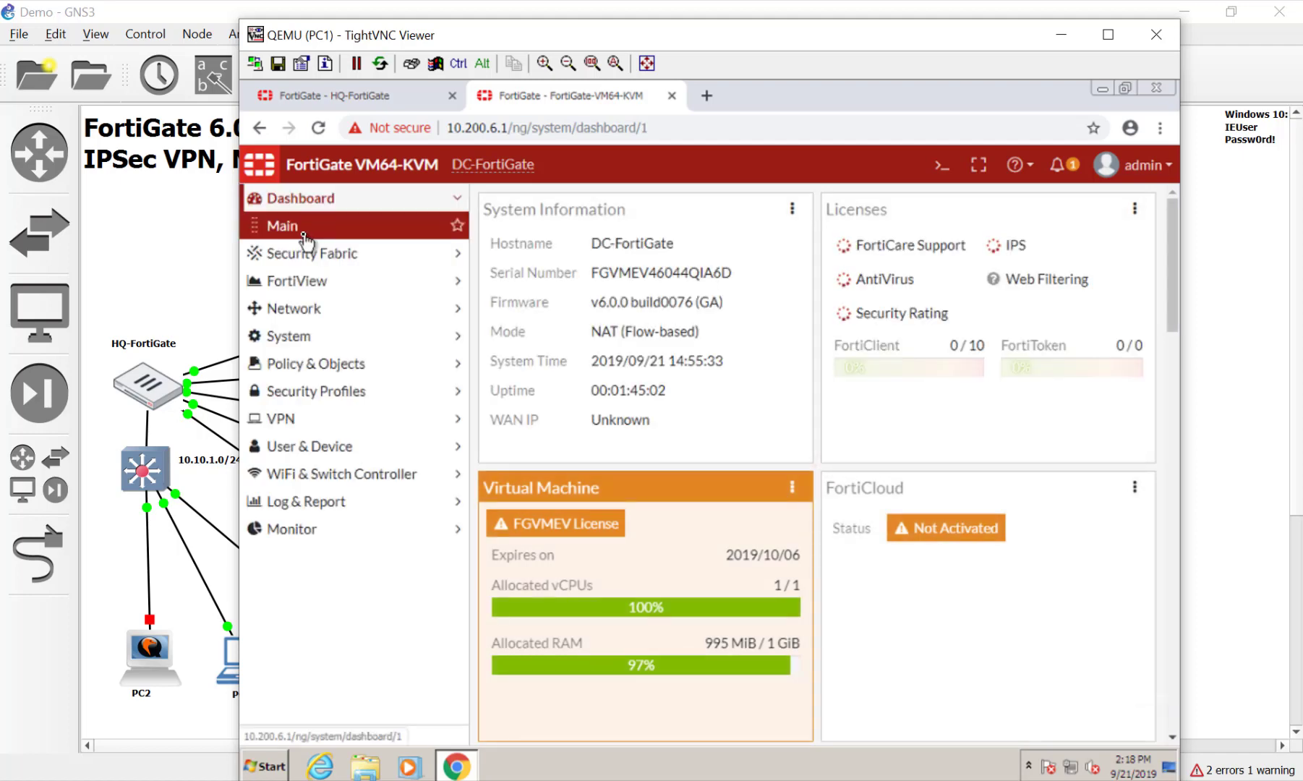
mouse_move(886, 314)
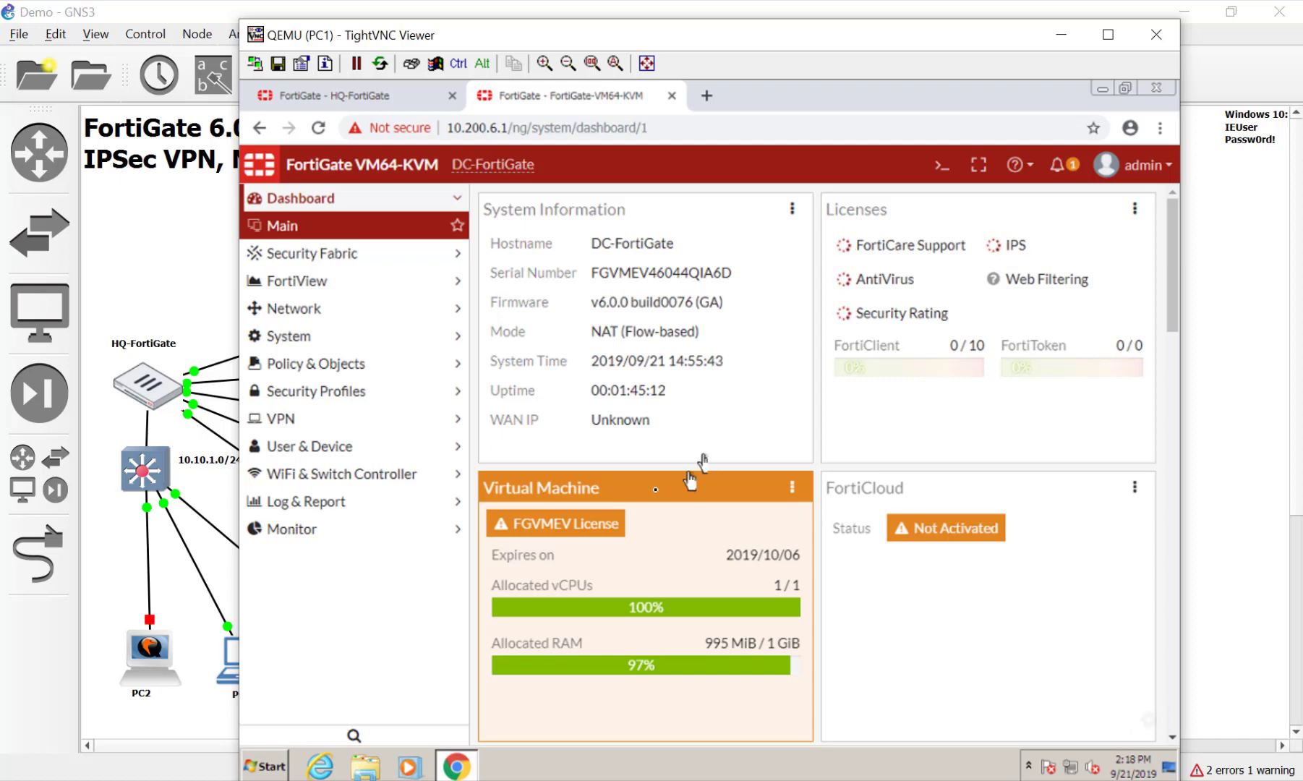
left_click(587, 528)
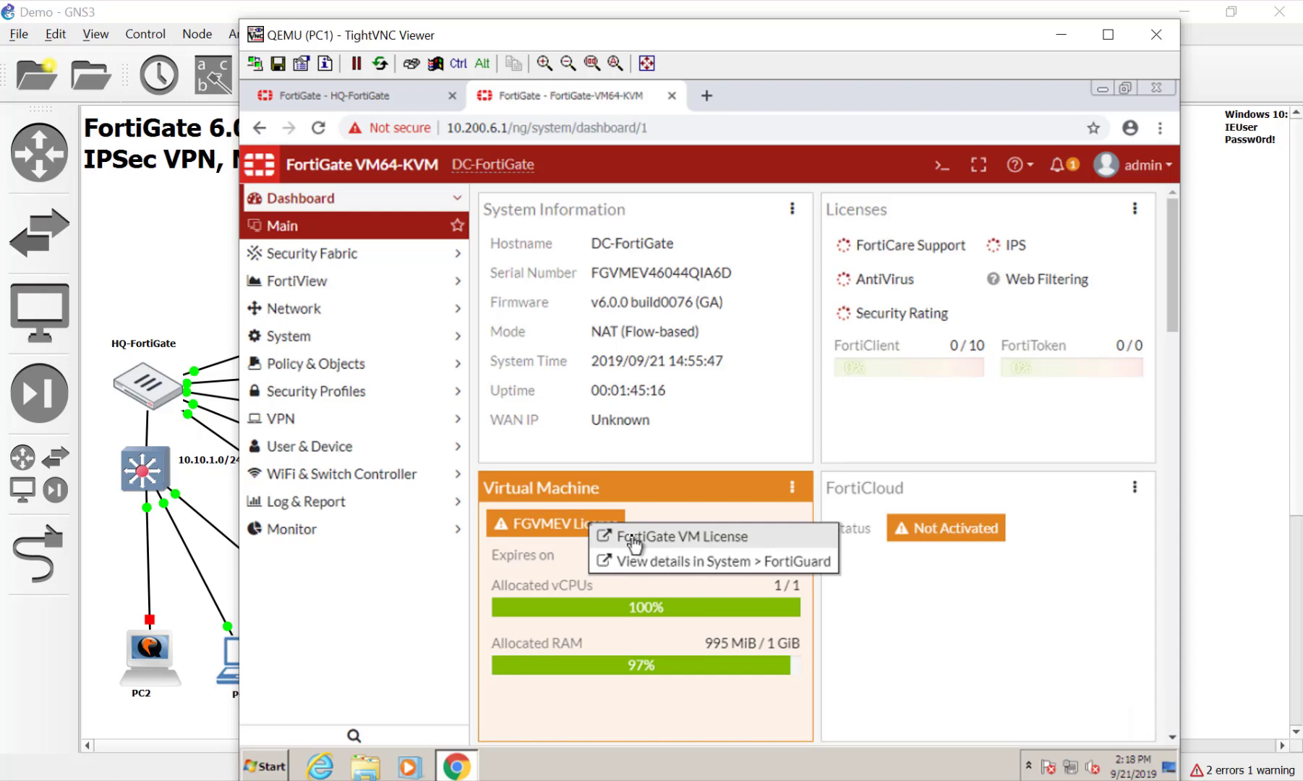
left_click(634, 539)
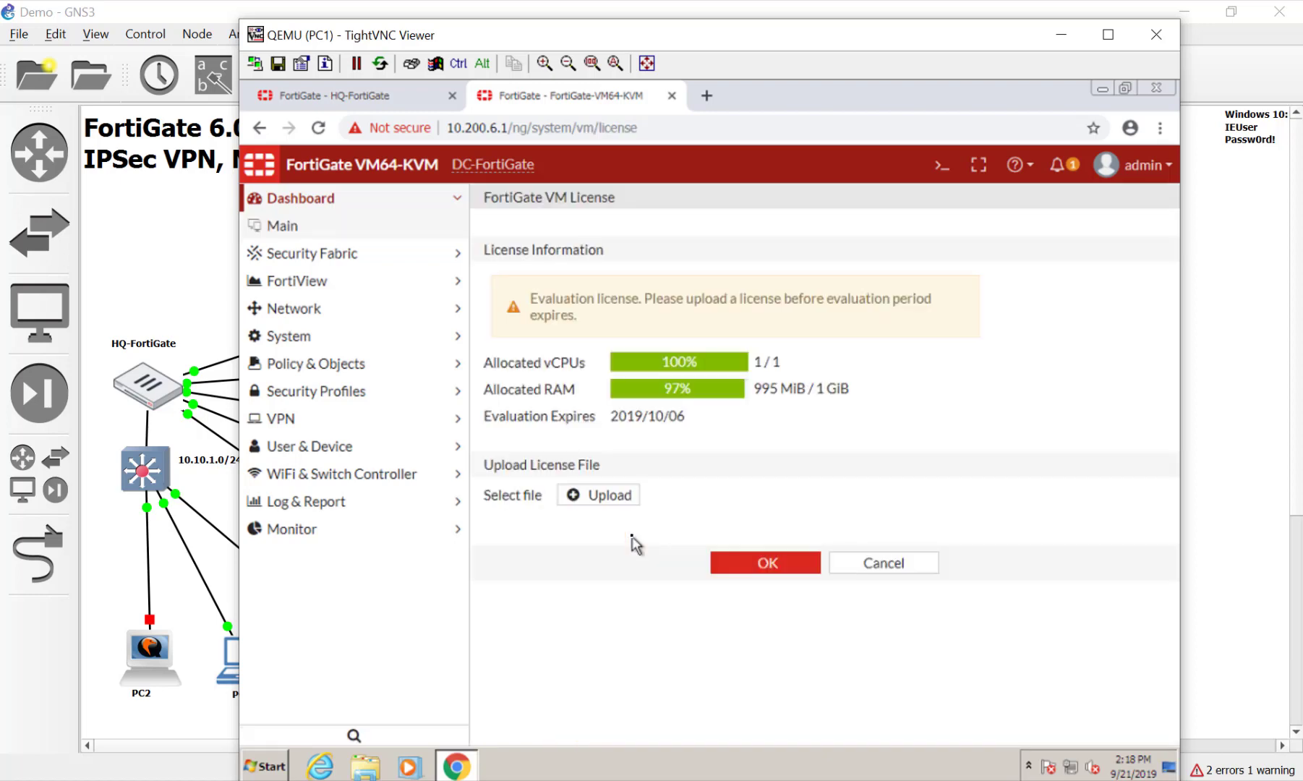
Upload licence file FGVM000000120926.lic from Documents\License
left_click(619, 502)
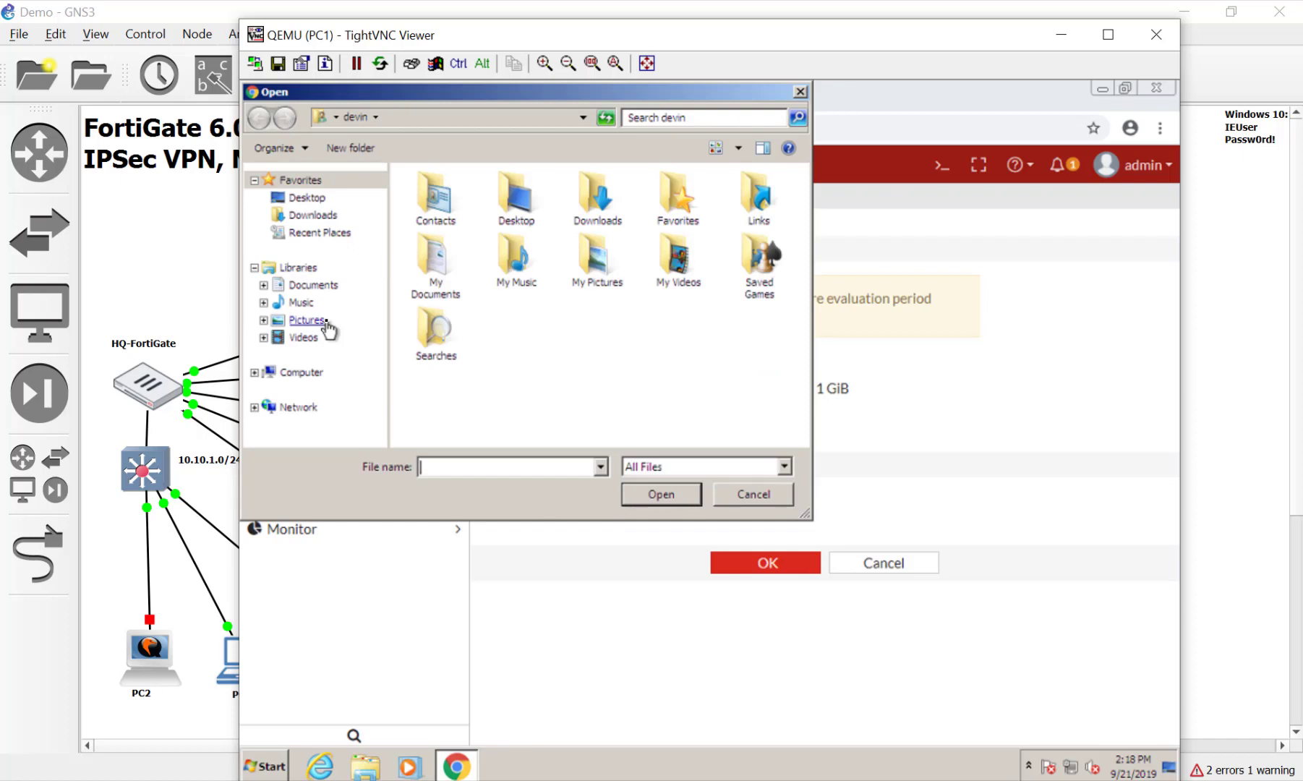
left_click(318, 286)
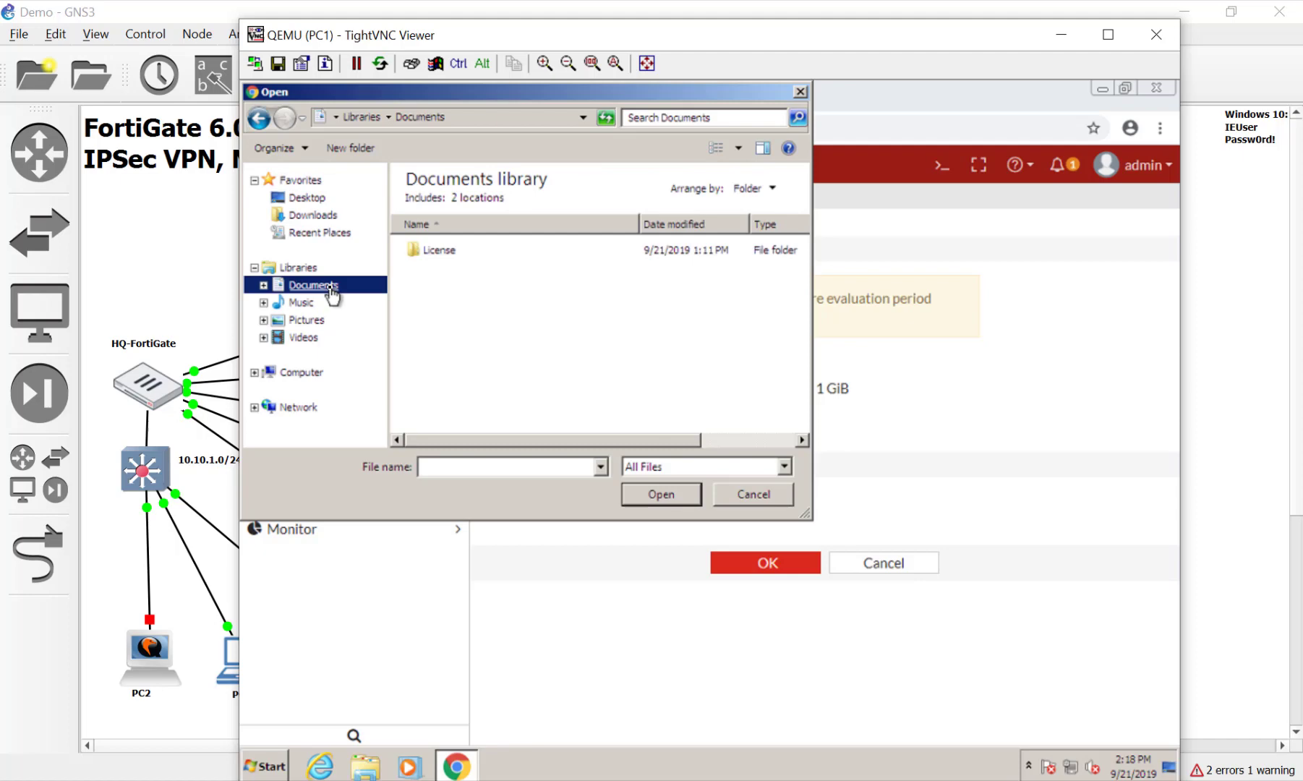
left_click(419, 254)
double_click(419, 254)
scroll(597, 398, "down", 2)
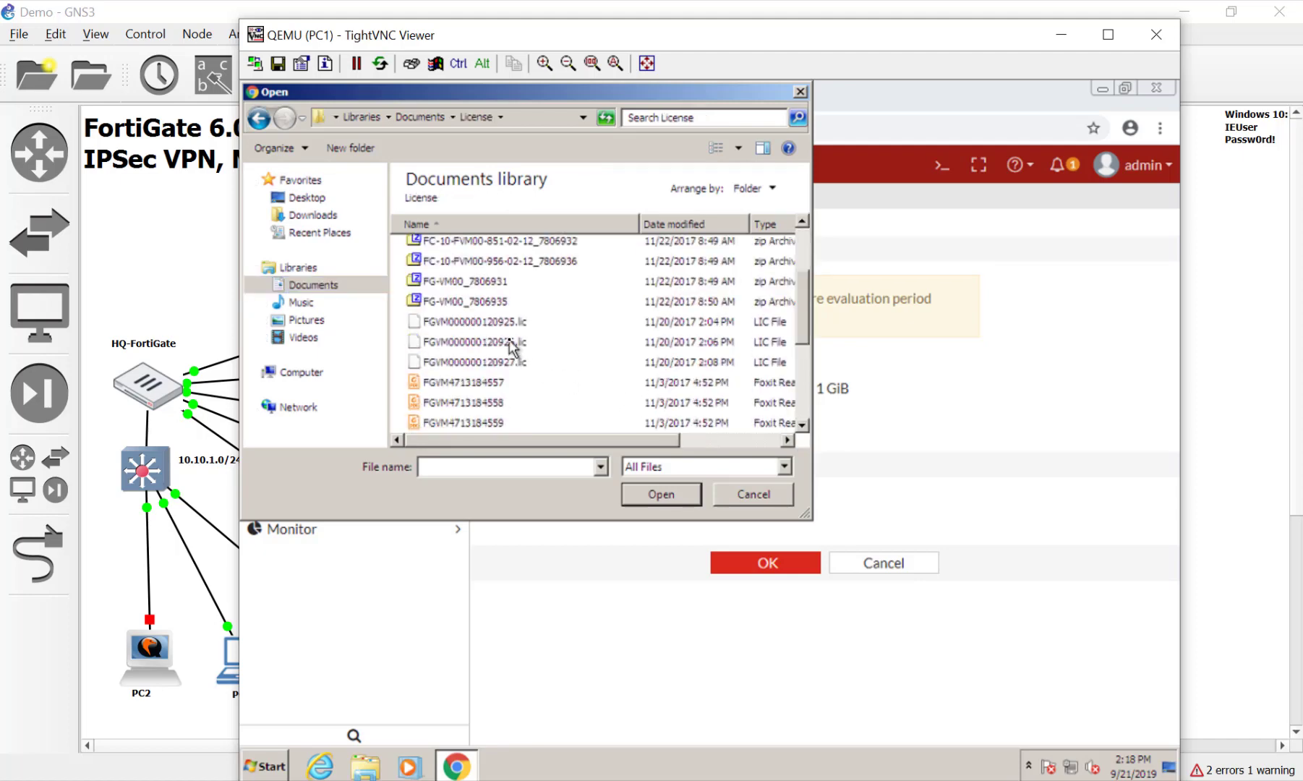
double_click(512, 342)
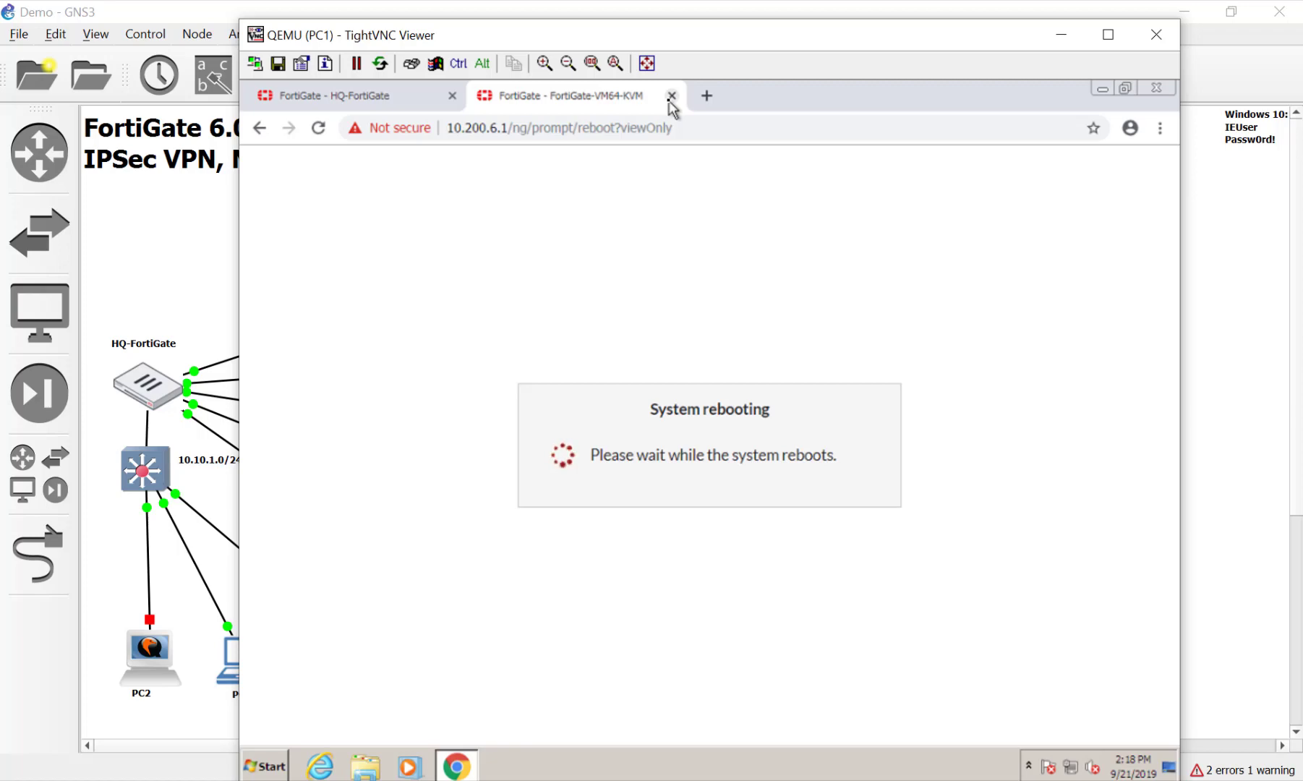
Close the DC-FortiGate tab and log in to the NYC-FortiGate console as admin
left_click(671, 96)
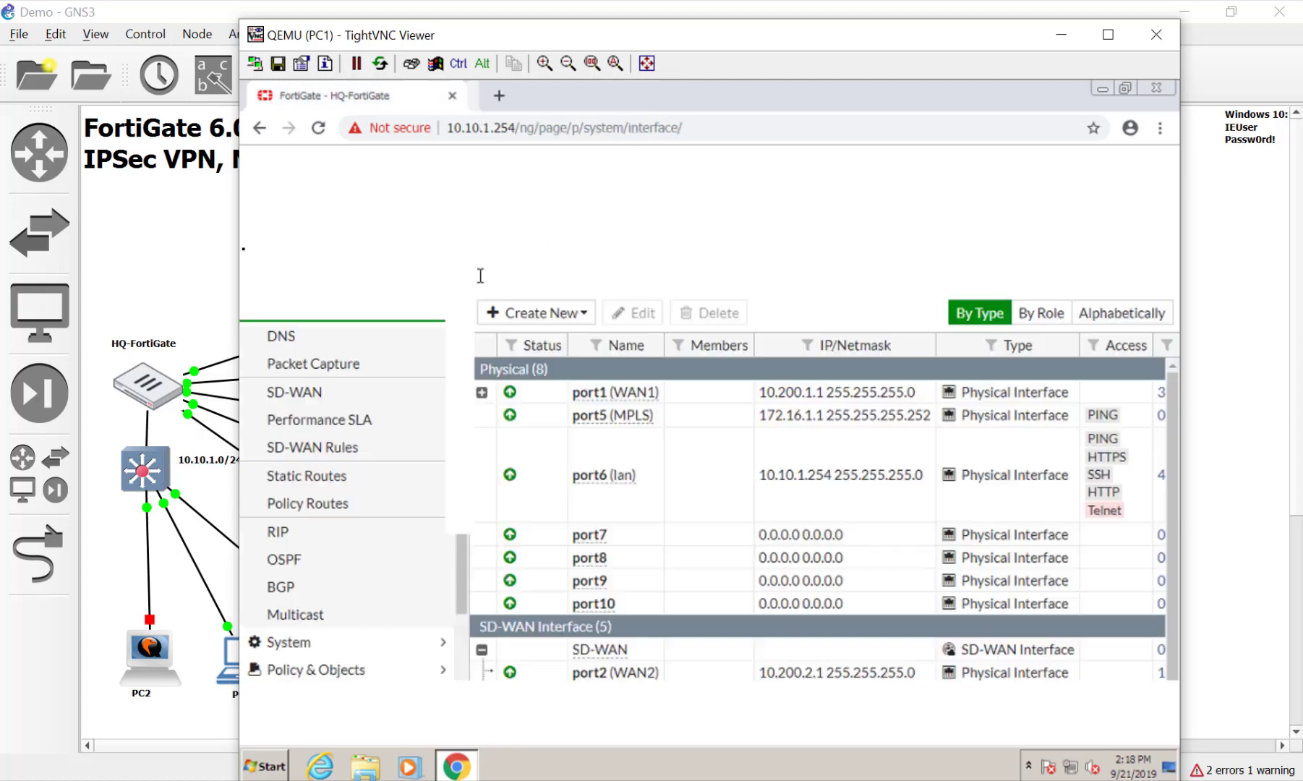
left_click(167, 230)
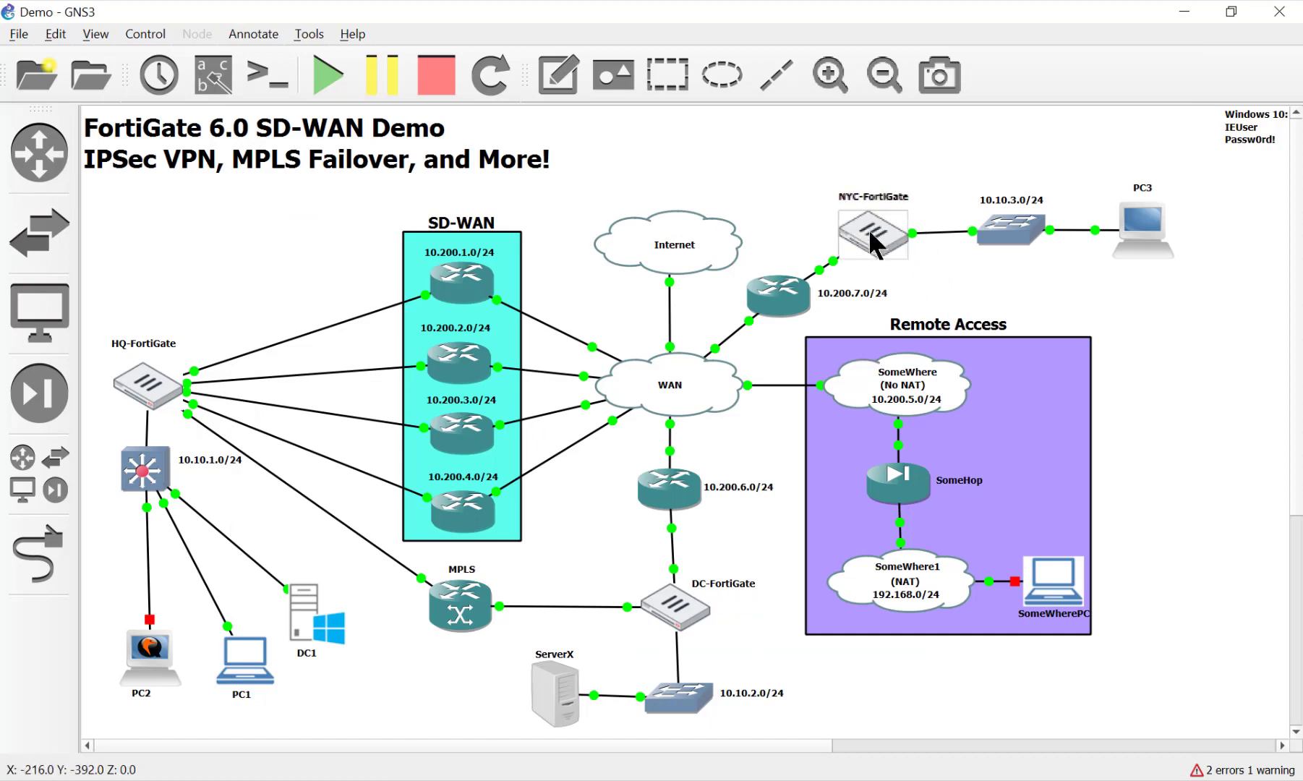
double_click(871, 235)
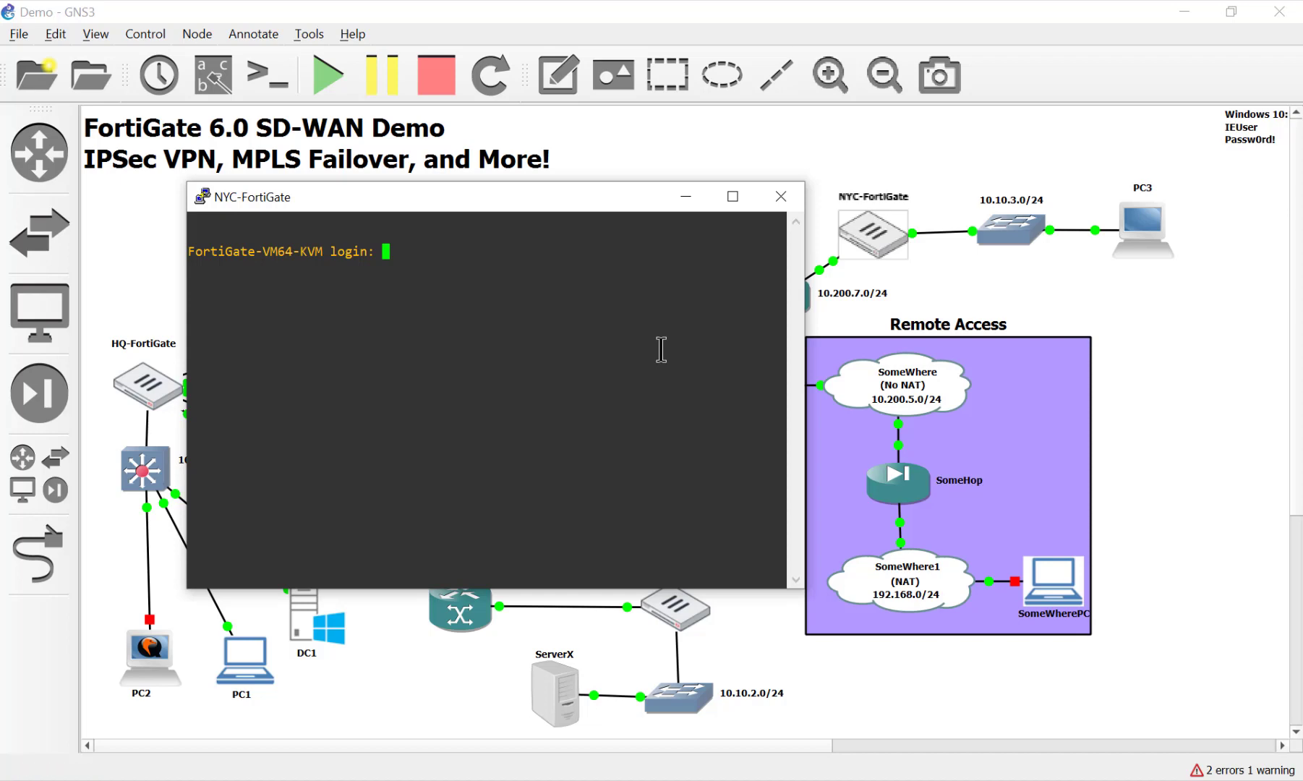
type("admin")
key("Return")
Set port1 to static mode via config sys int and begin entering IP 10.200.7
key("Return")
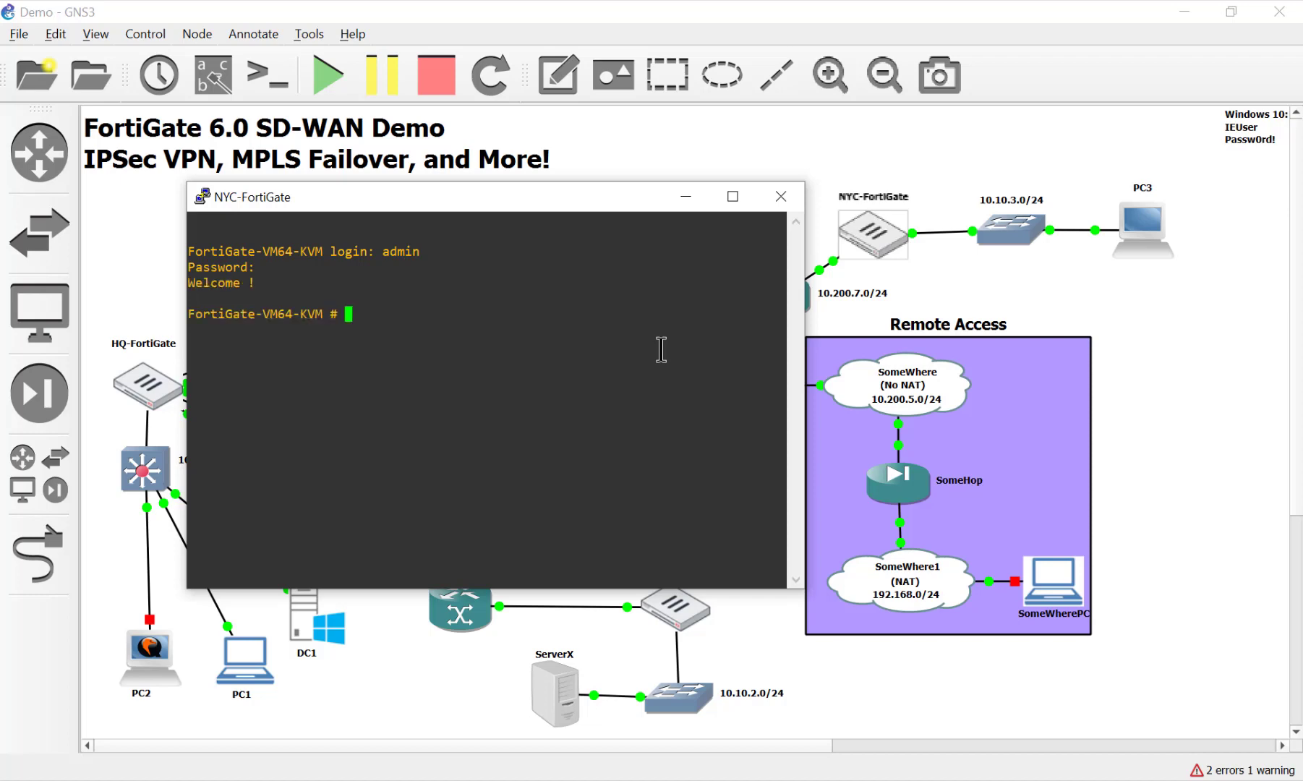
type("config sys int")
key("Return")
type("edit ")
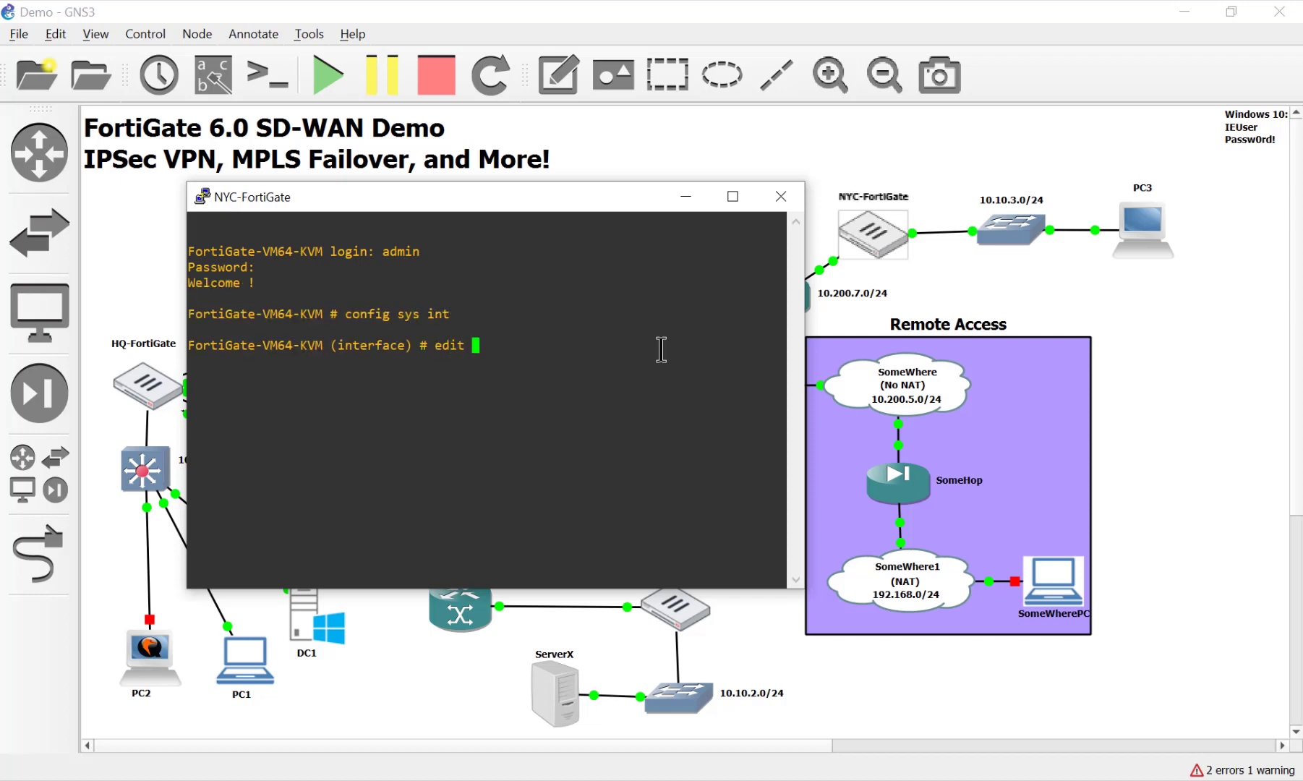
type("port1")
key("Return")
type("set mode stat")
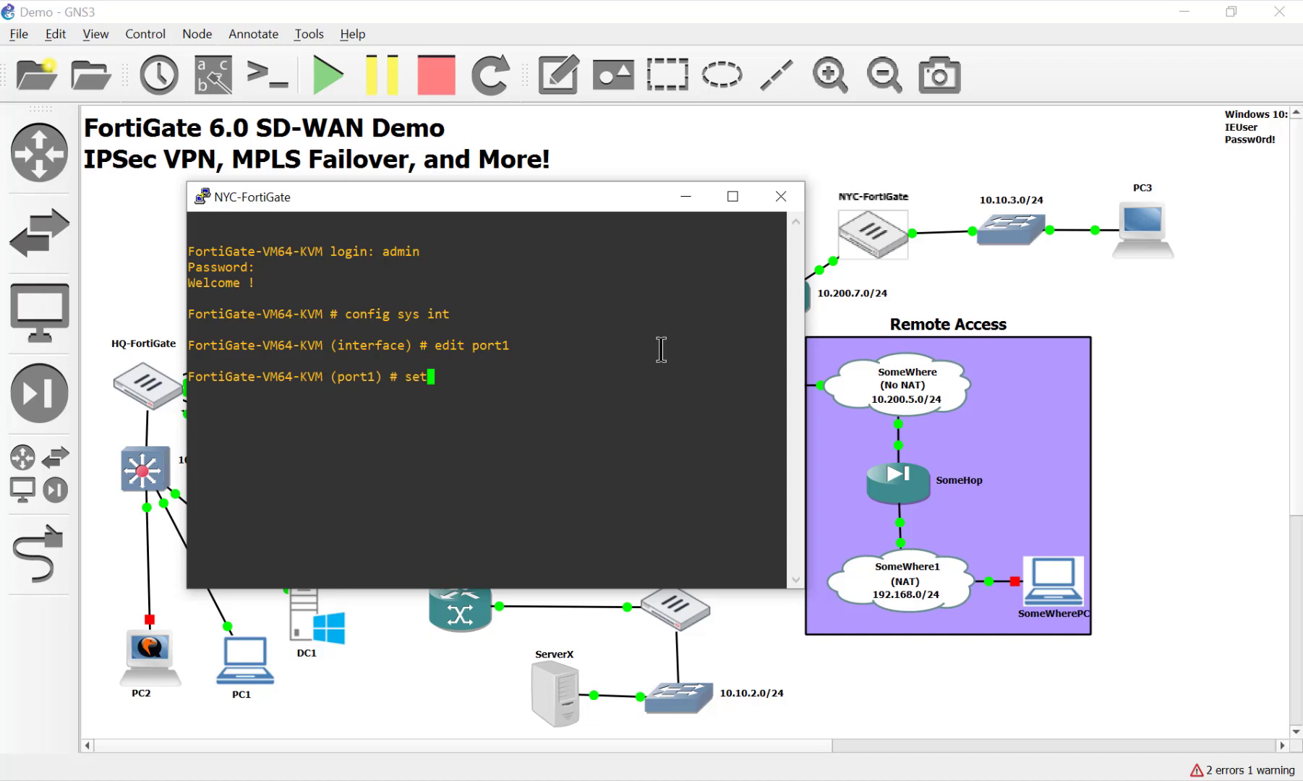
key("Return")
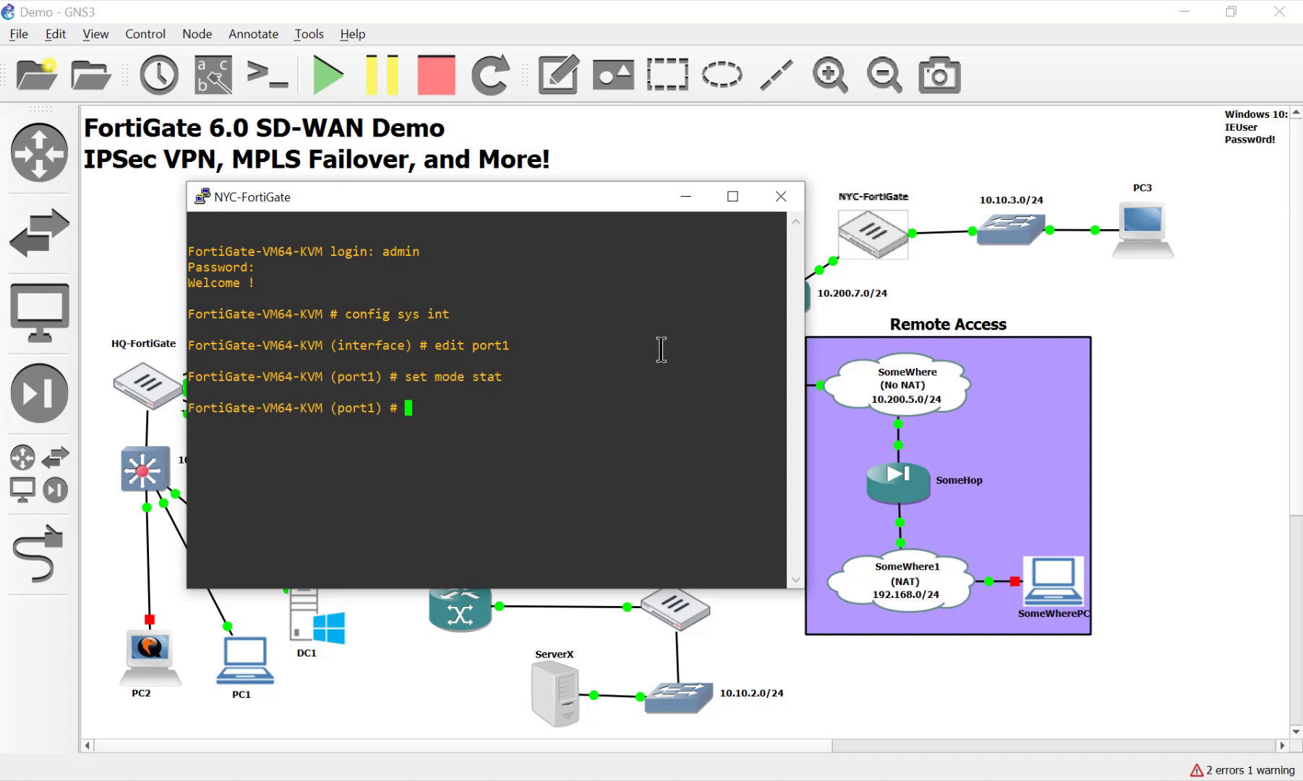
type("set ip")
left_click_drag(574, 193, 388, 189)
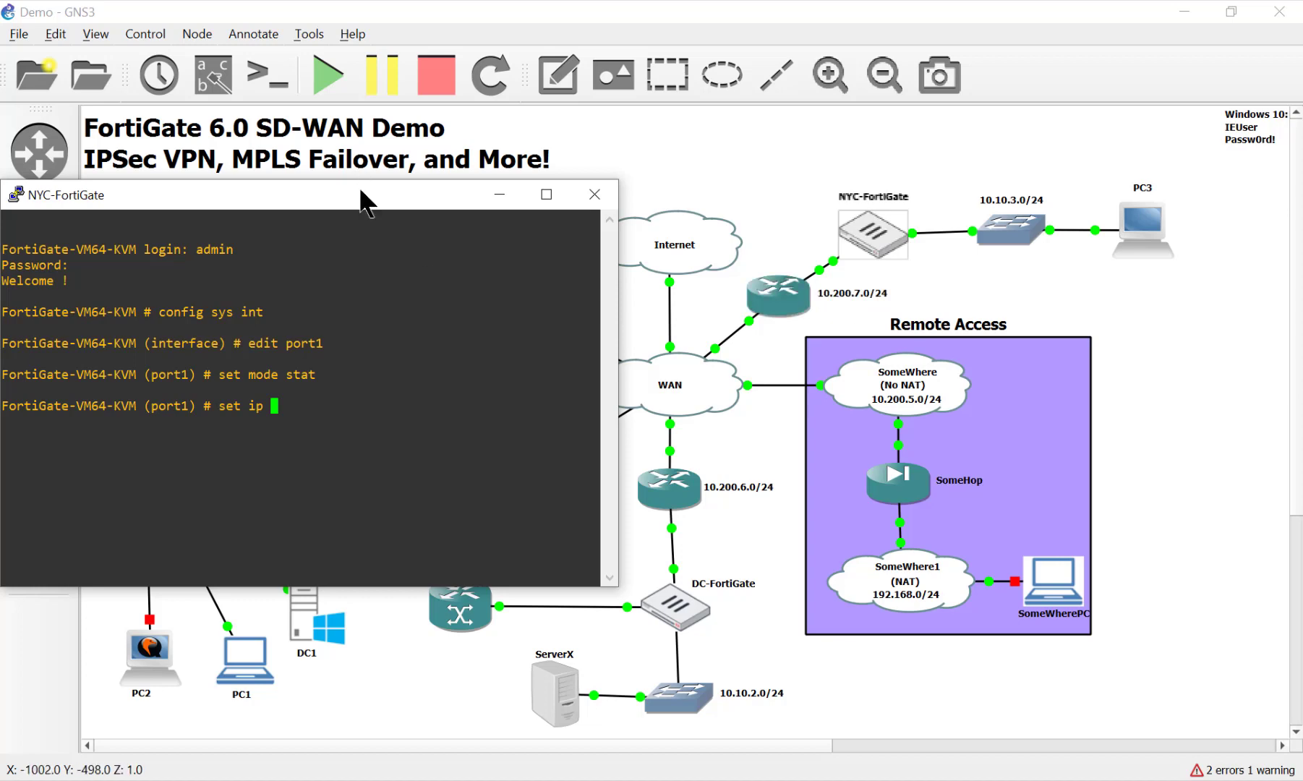
left_click_drag(363, 196, 525, 156)
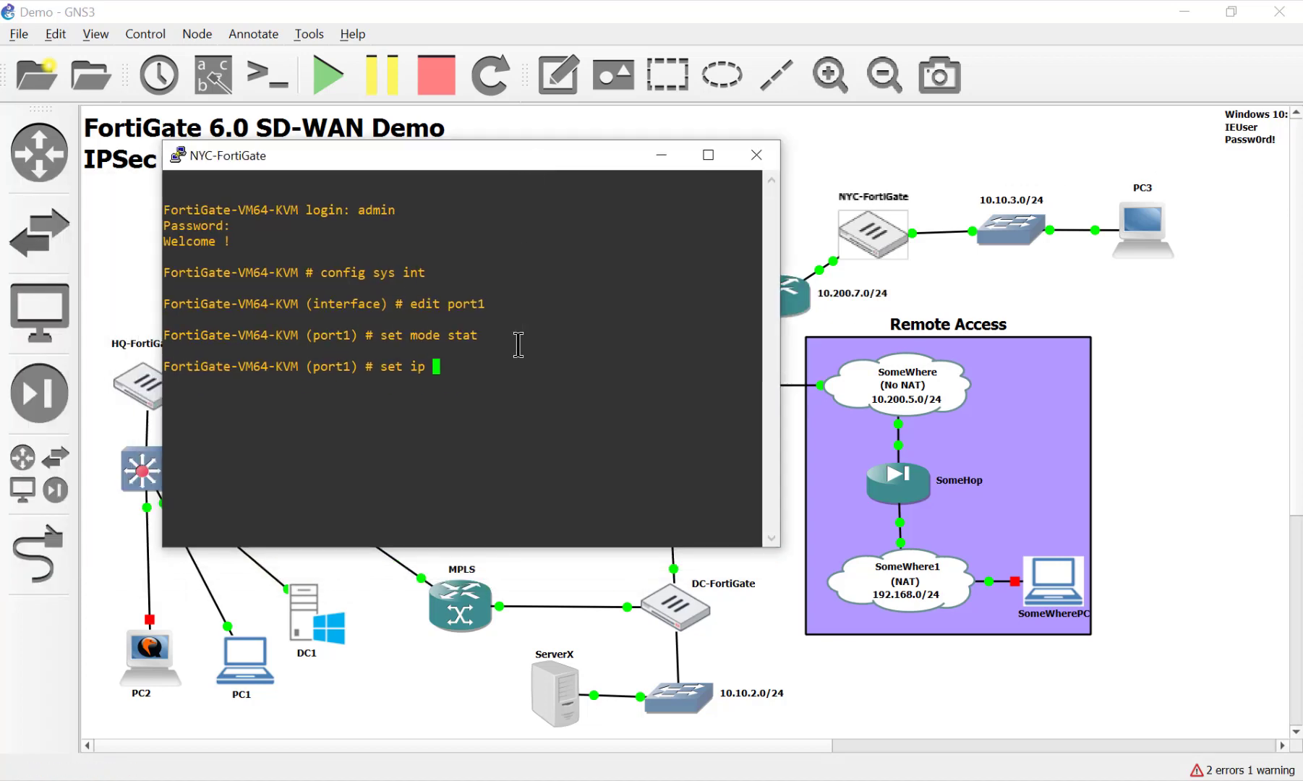
type("10.200.7")
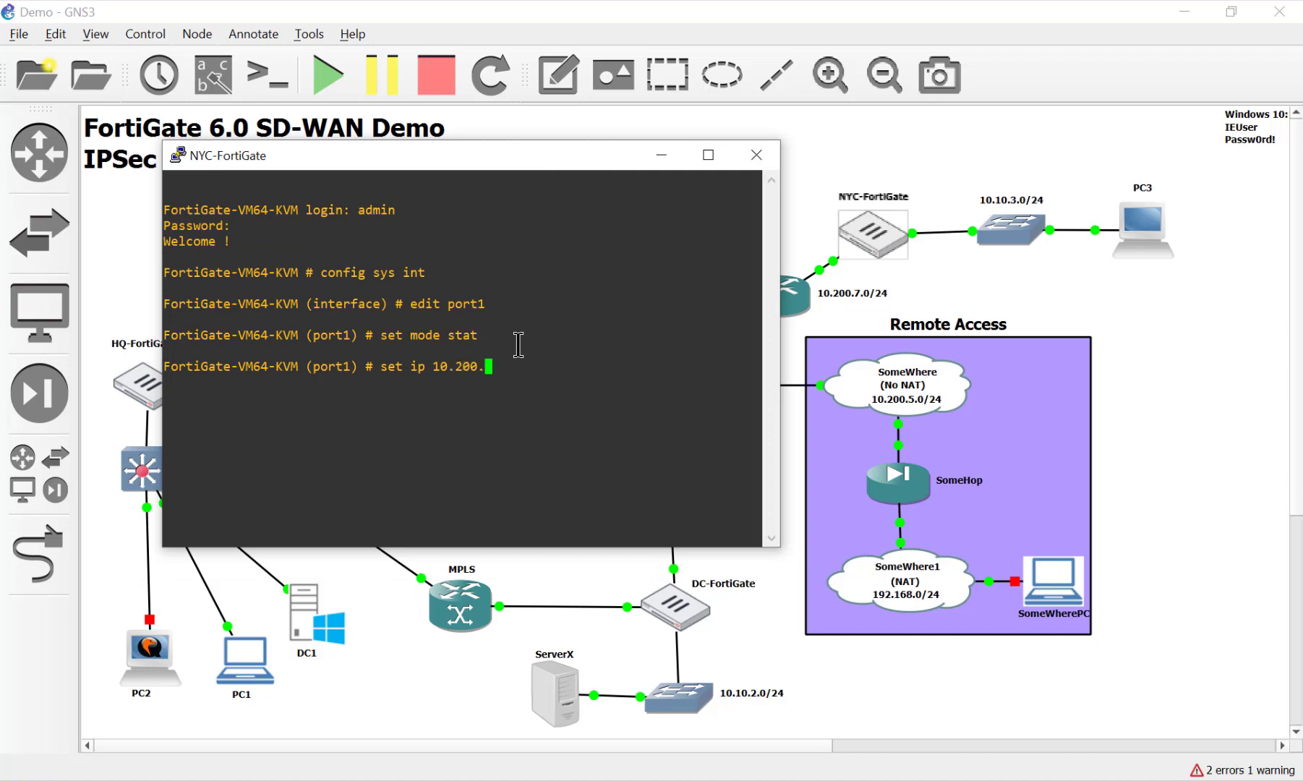
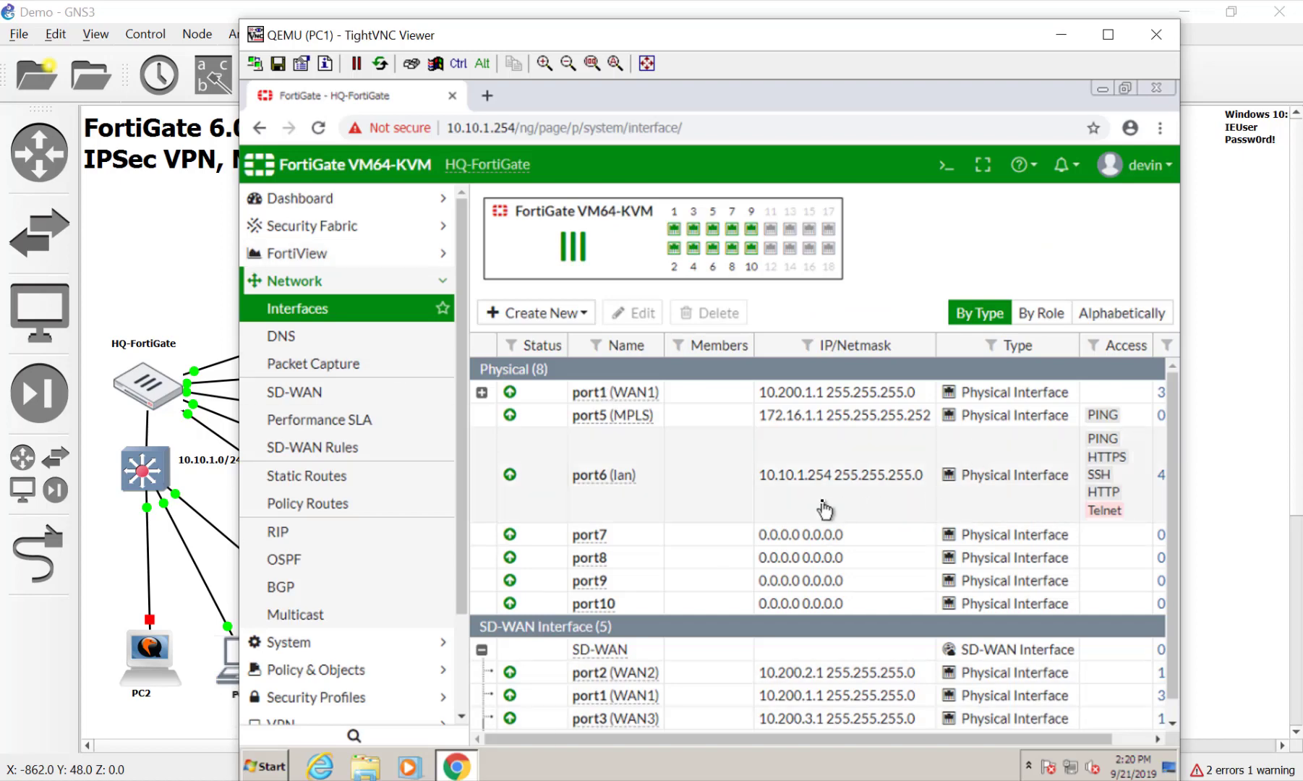
Log in to the FortiGate at 10.200.7.1 in a new tab as admin, postponing the password change
left_click(488, 95)
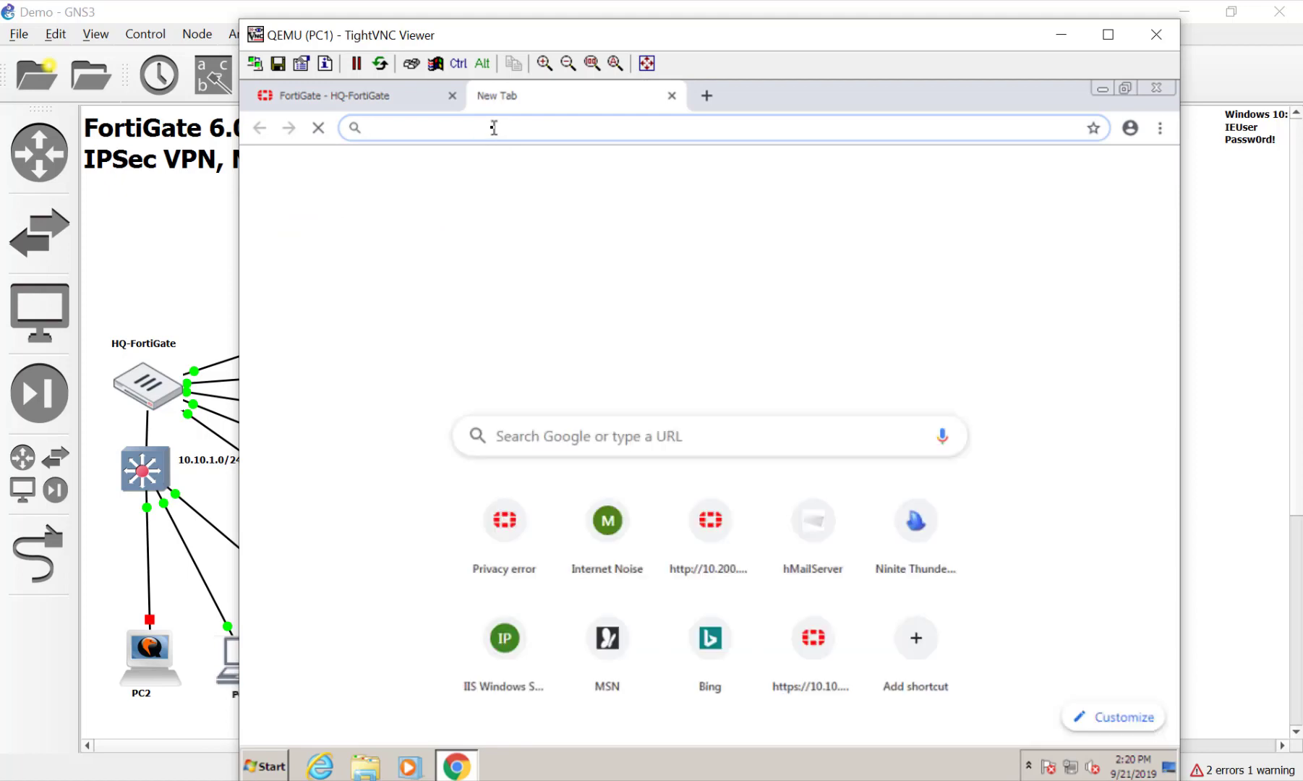
type("10.200.")
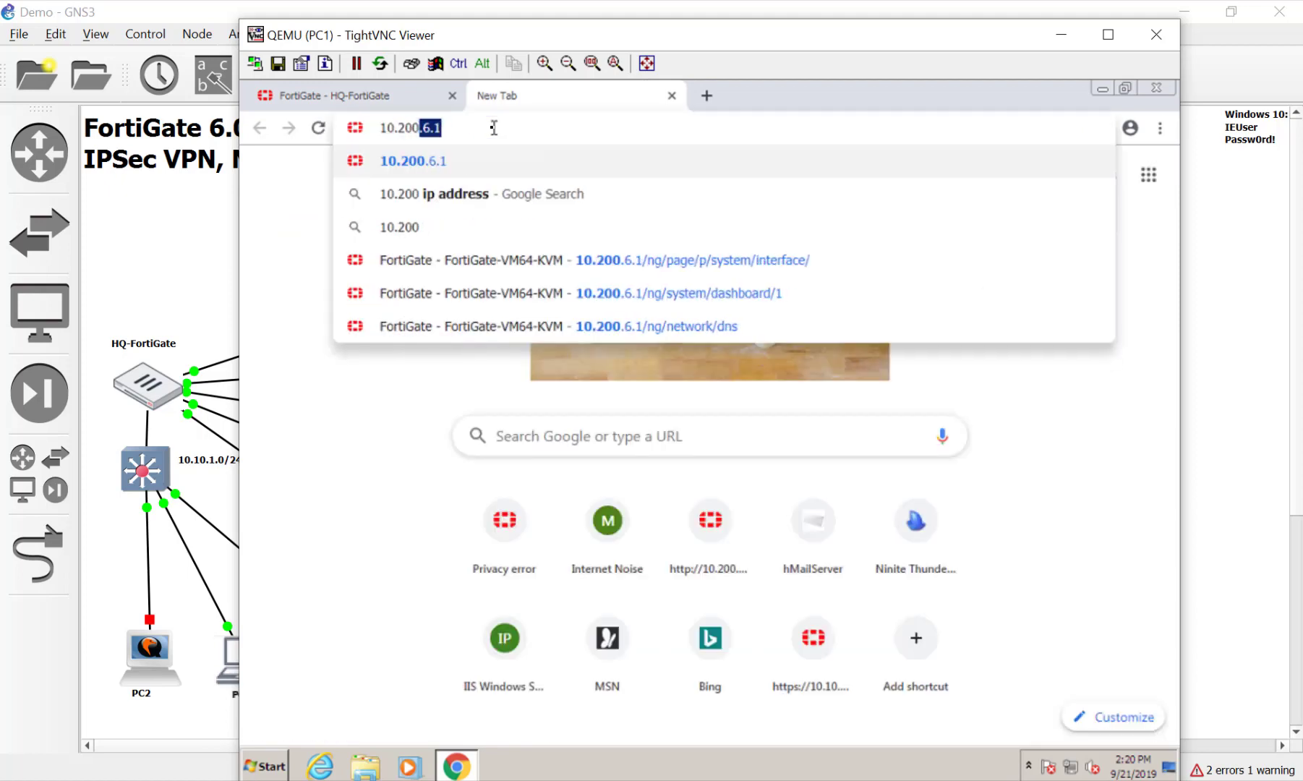
type("7.1")
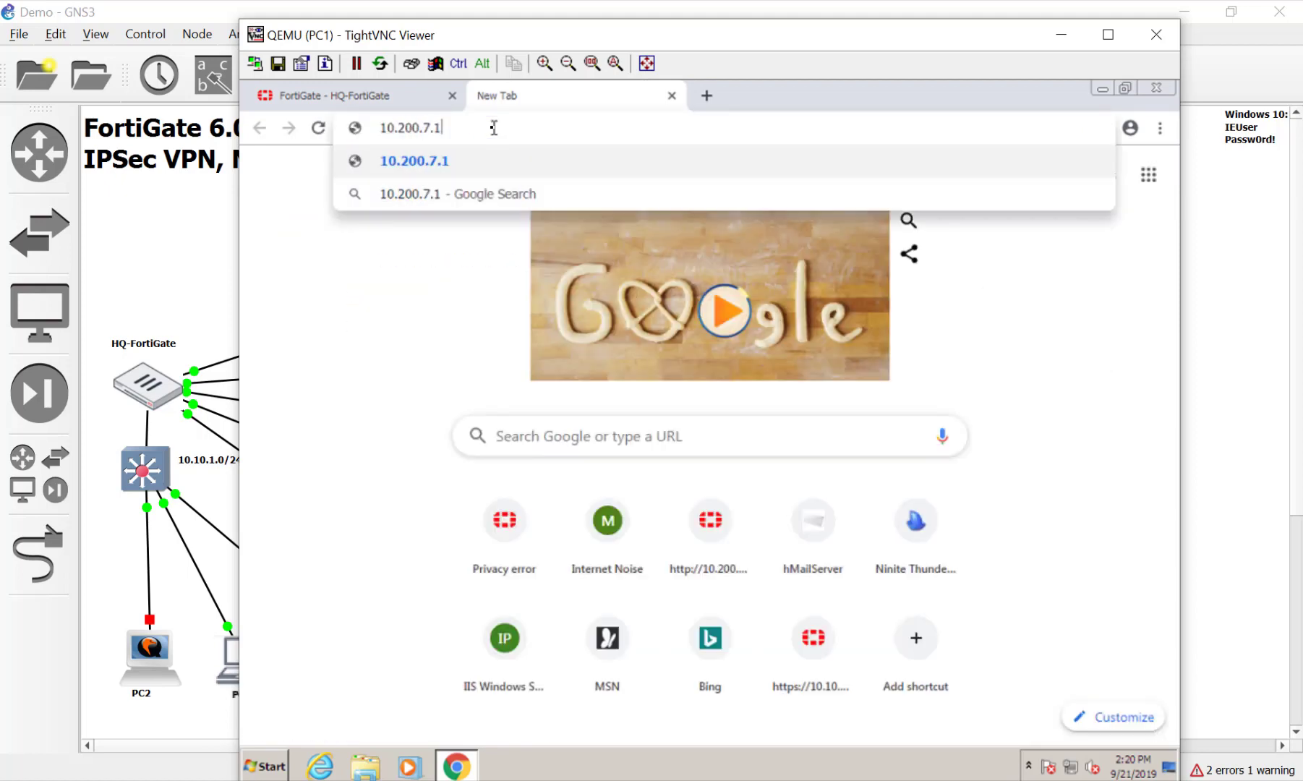
key("Return")
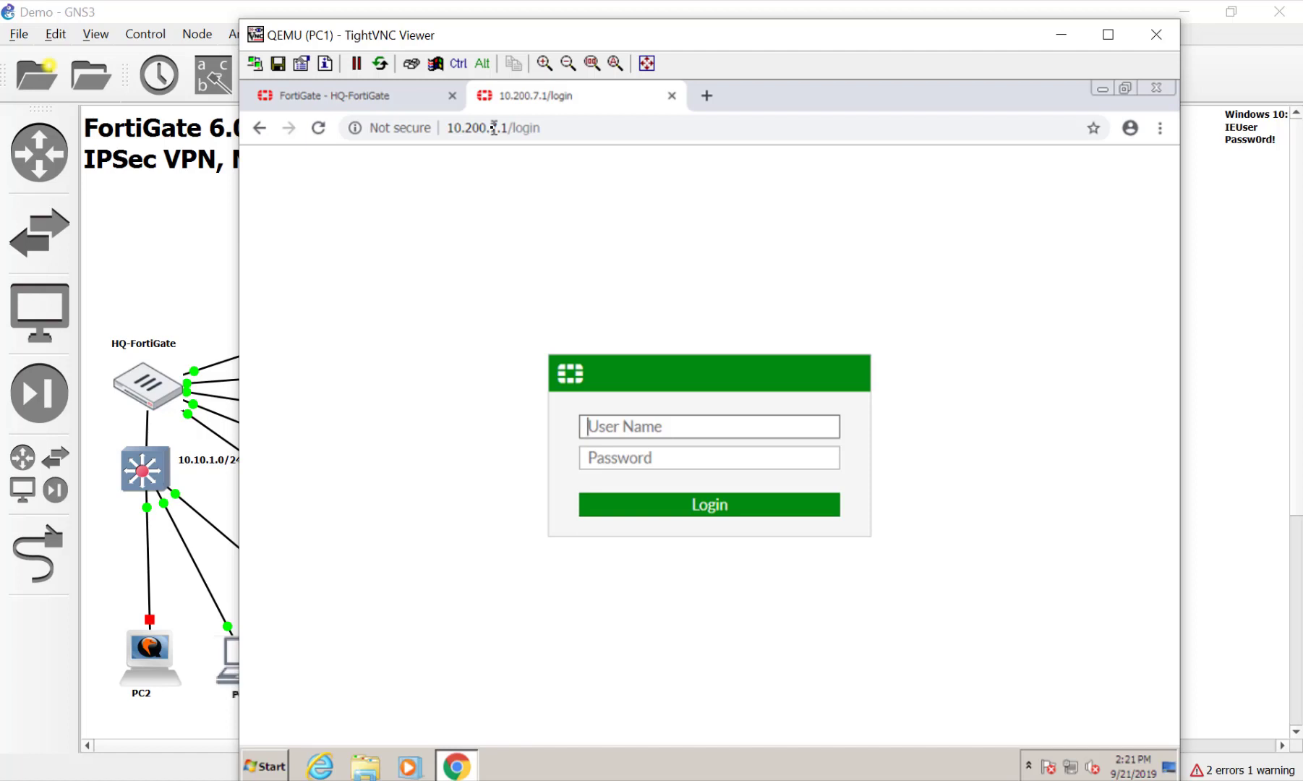
type("admin")
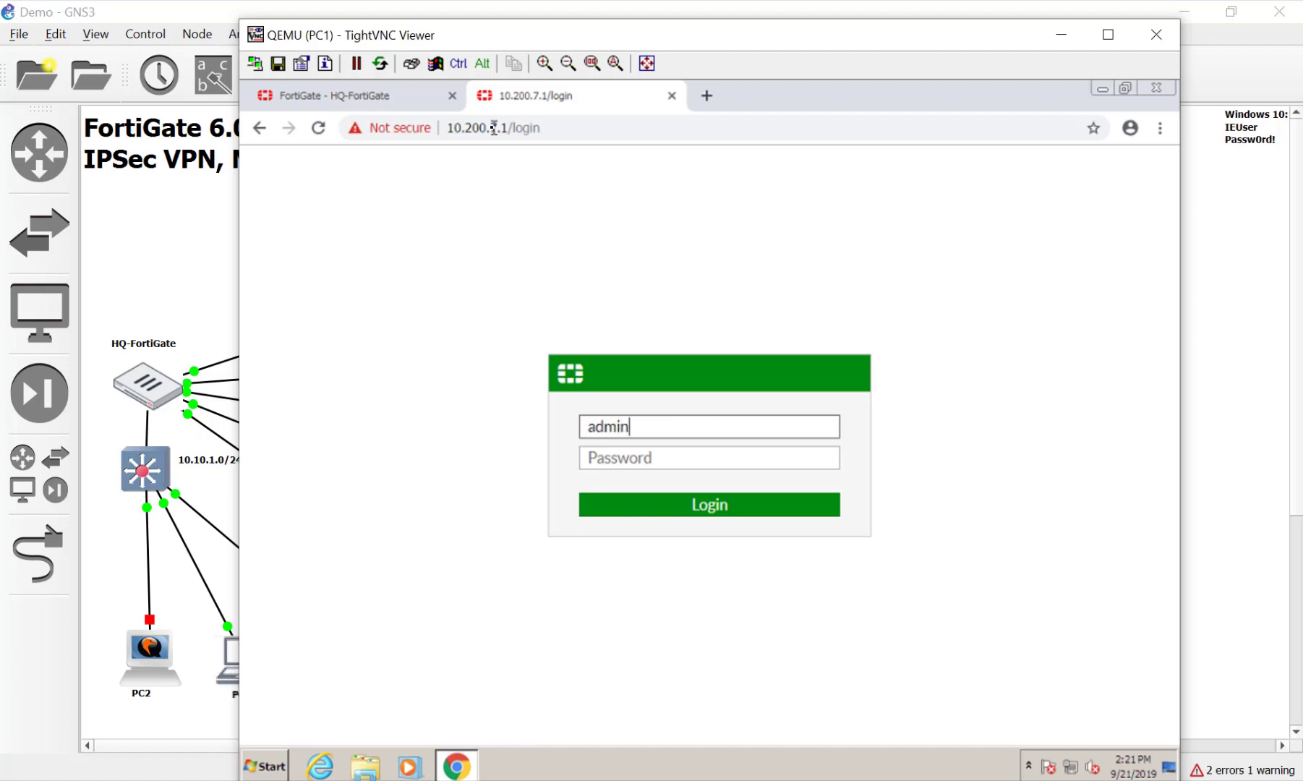
key("Return")
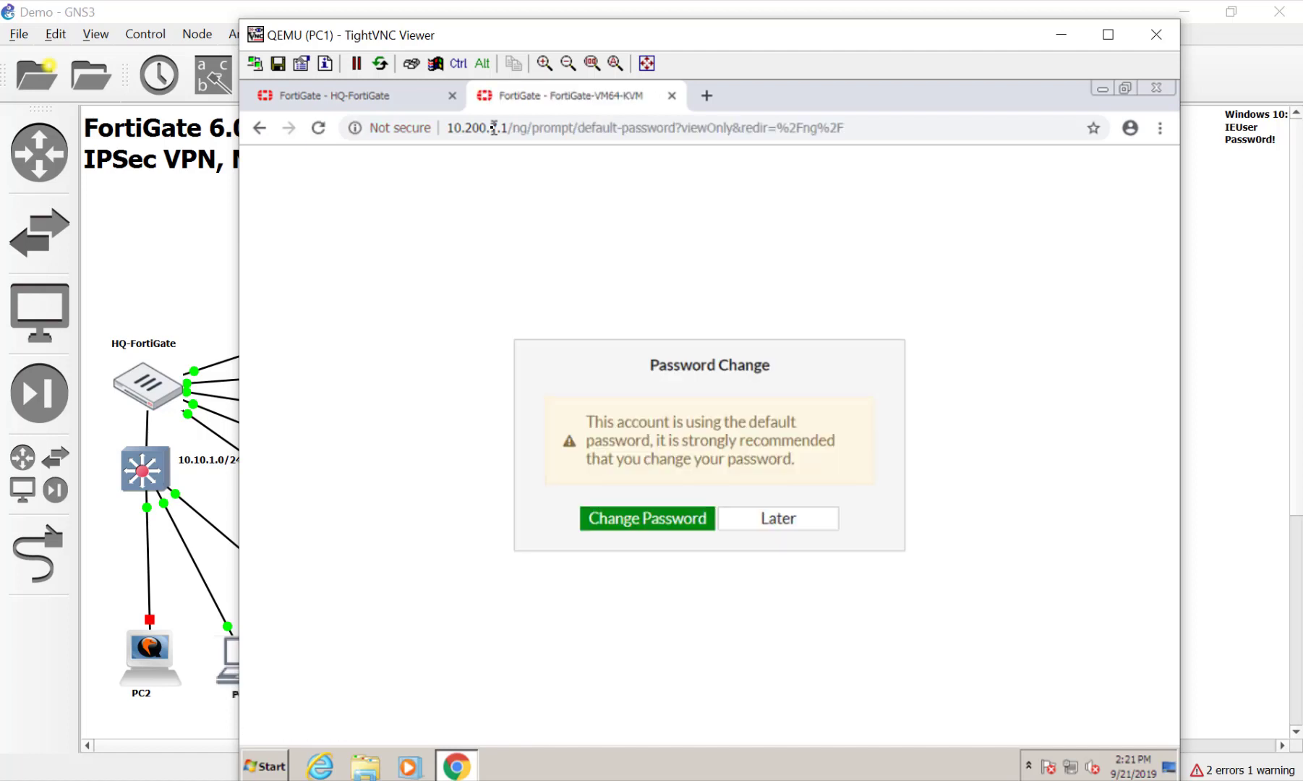
left_click(793, 521)
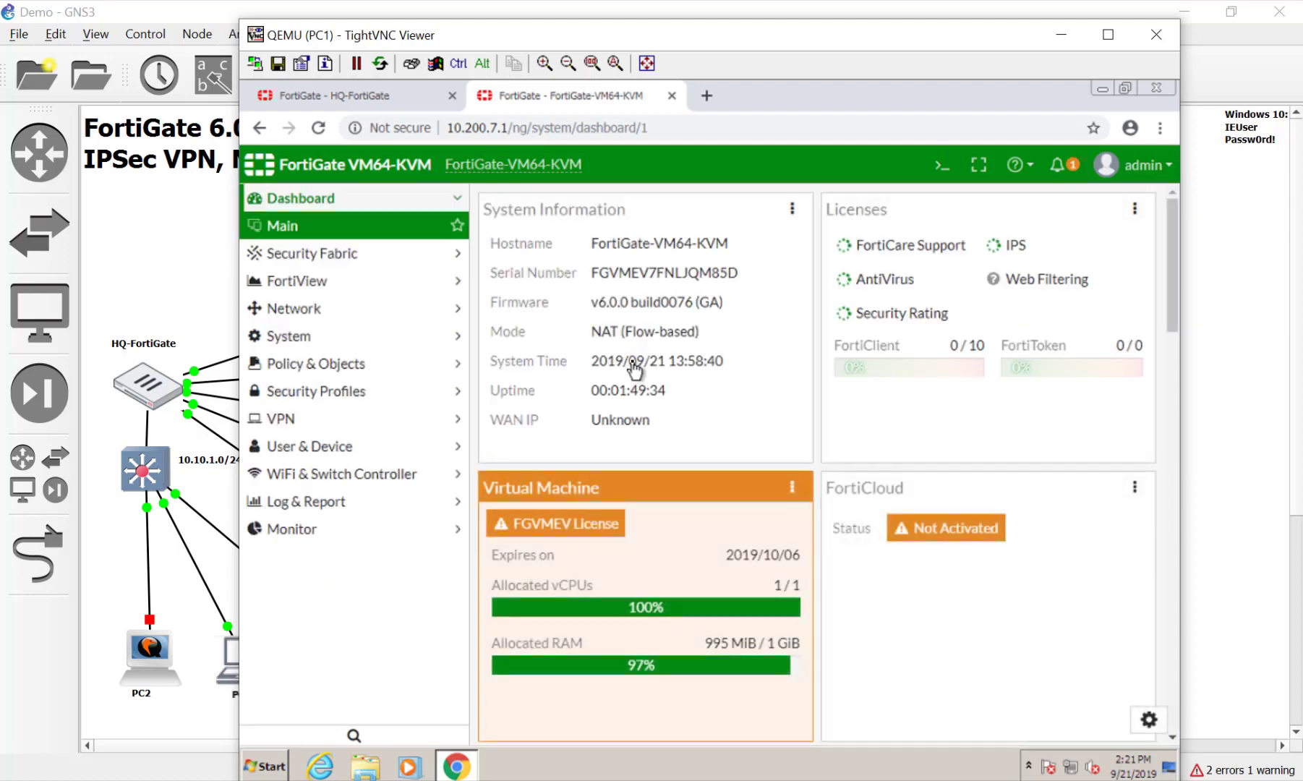
left_click(653, 253)
Change the host name to NYC-FortiGate and the time zone to Eastern Time (US & Canada)
left_click(662, 263)
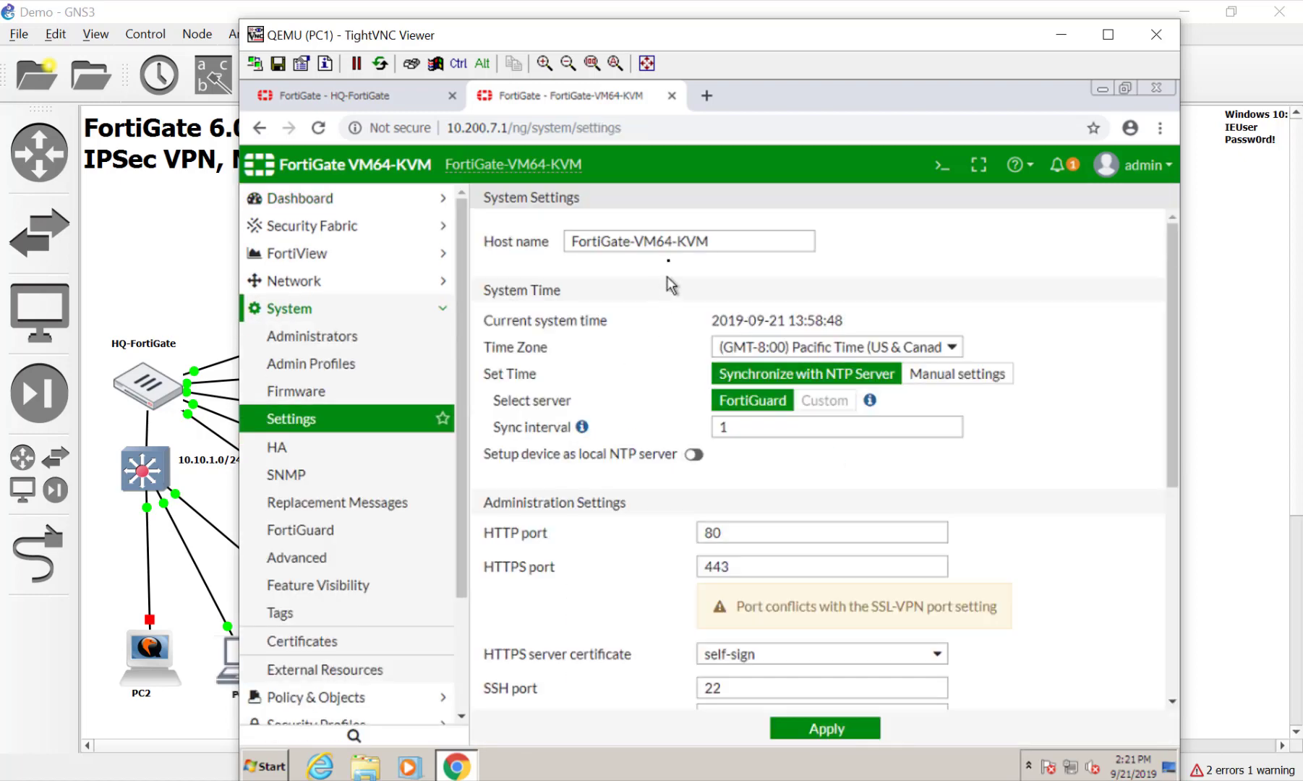
left_click_drag(634, 244, 813, 243)
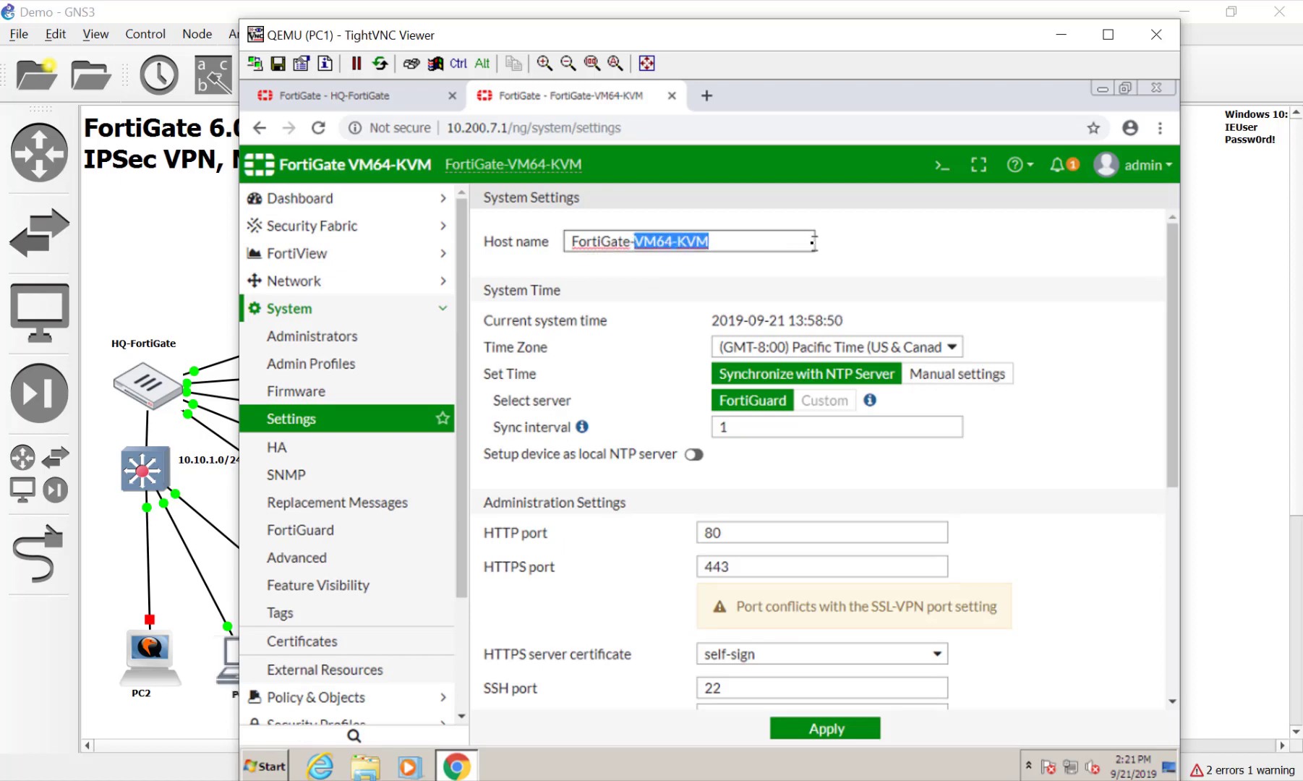
key("BackSpace")
key("BackSpace")
left_click(573, 243)
type("NYC-")
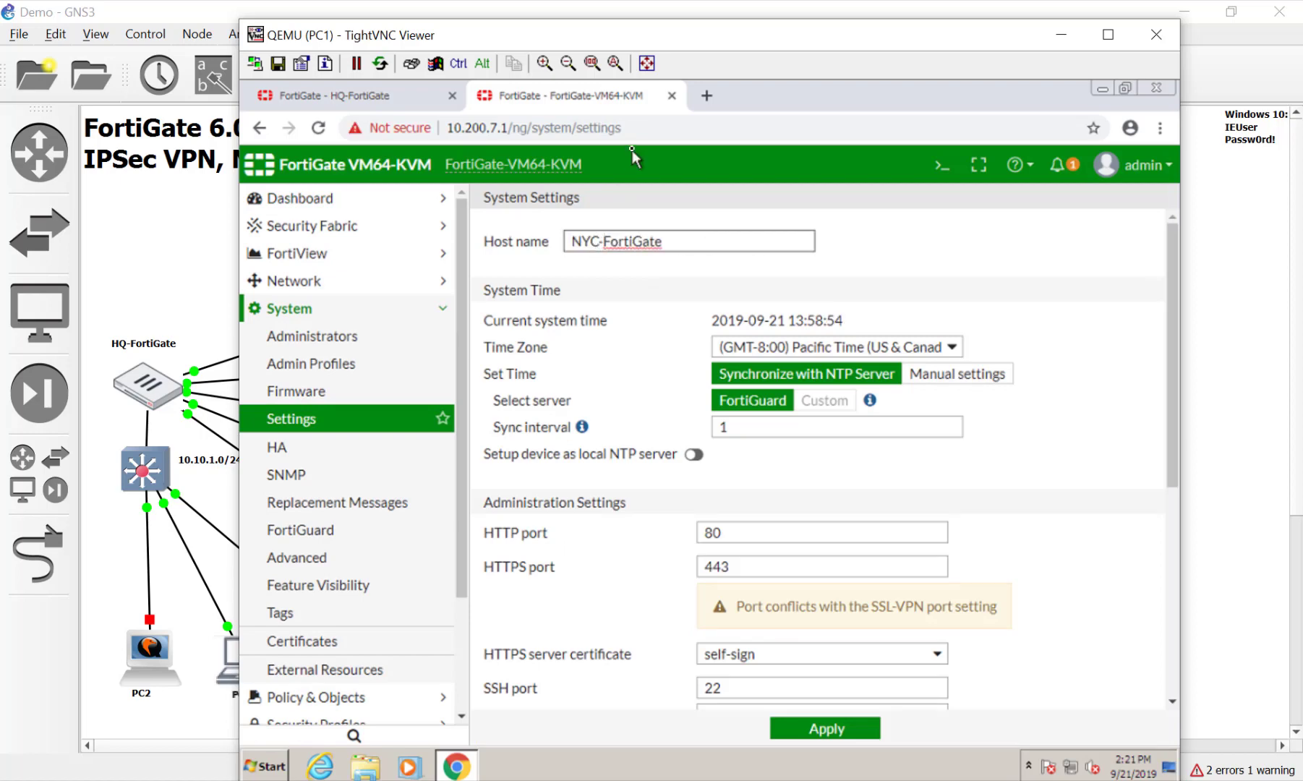
left_click(933, 347)
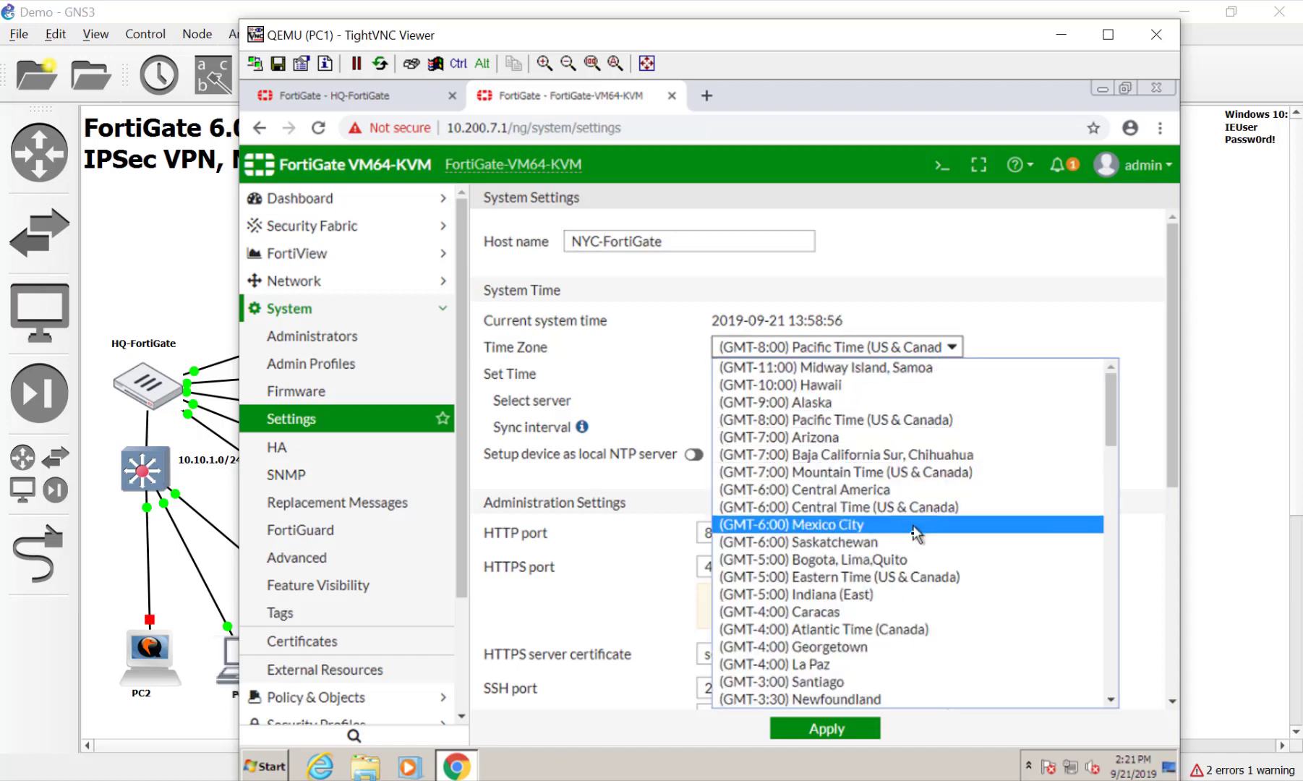
left_click(914, 577)
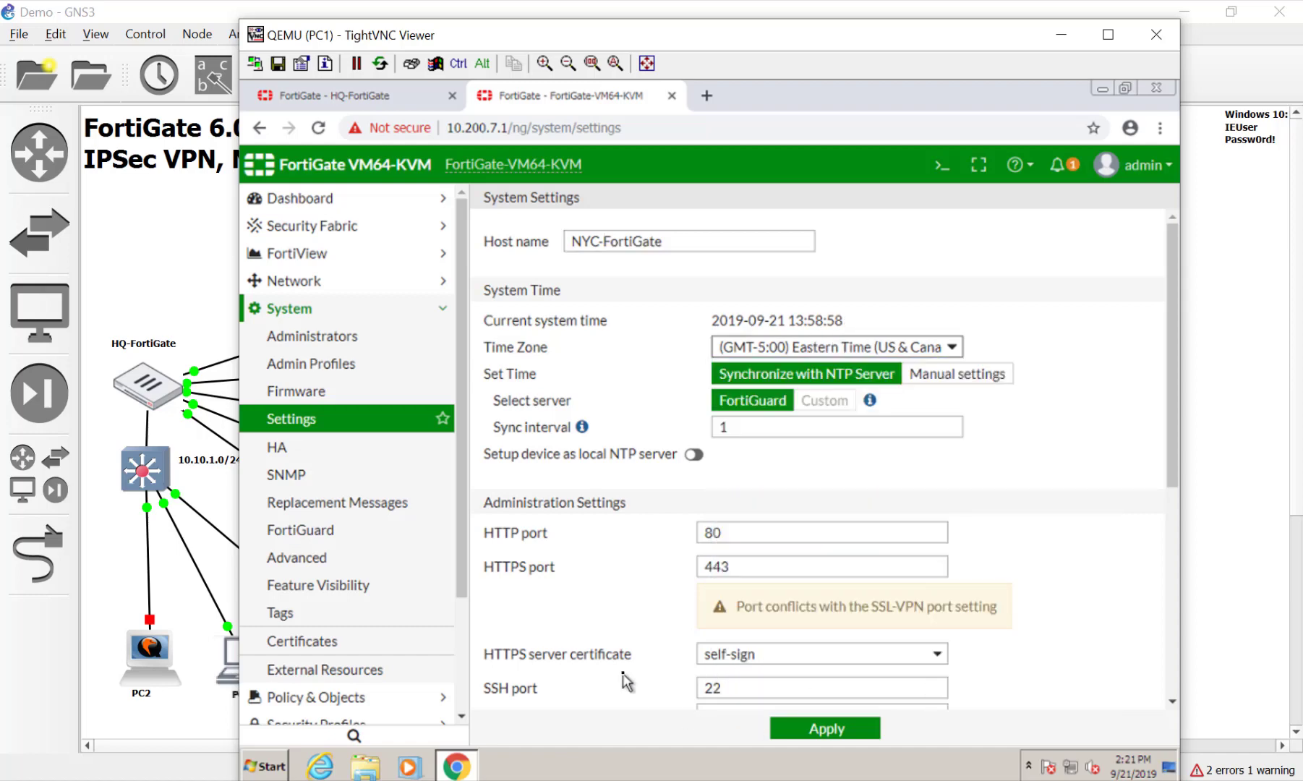
Set the idle timeout to 480, keep English, choose the Blue theme, and apply the settings
scroll(646, 615, "down", 5)
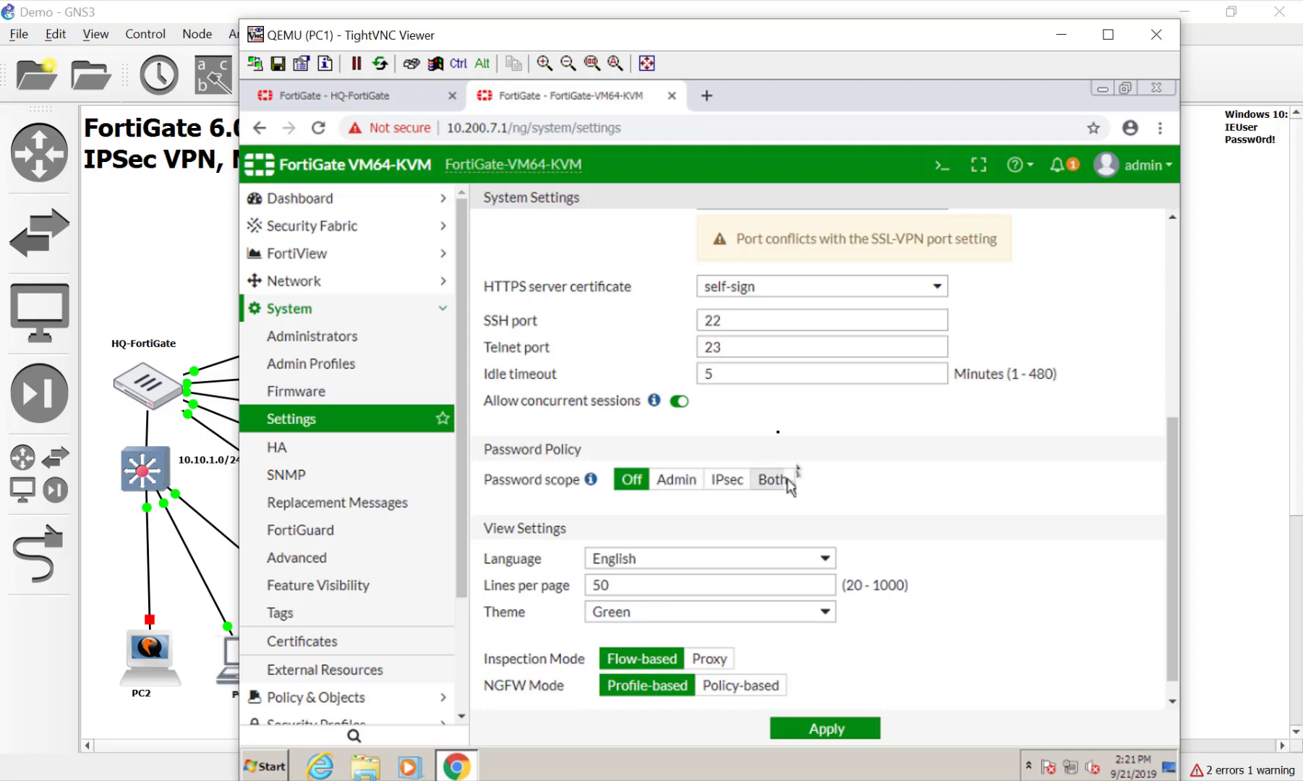
double_click(741, 377)
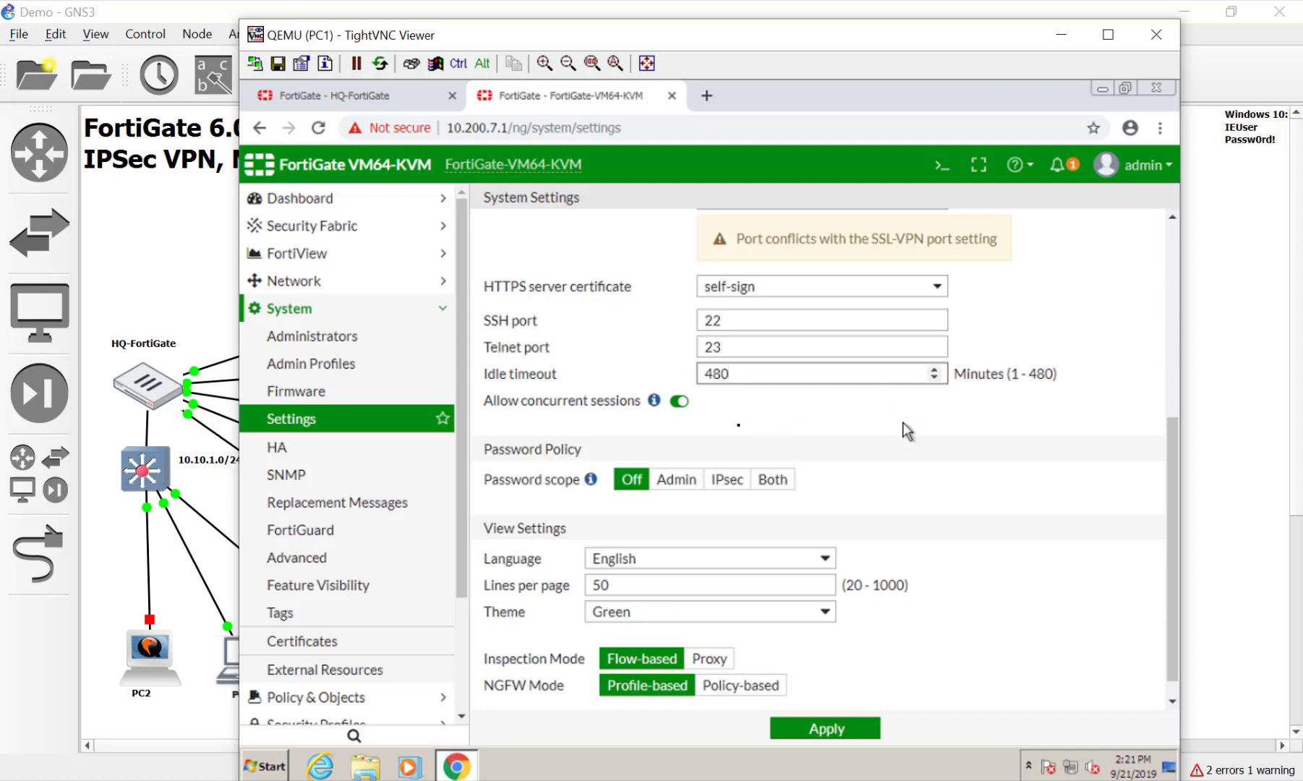
scroll(1073, 532, "down", 1)
left_click(808, 534)
left_click(807, 543)
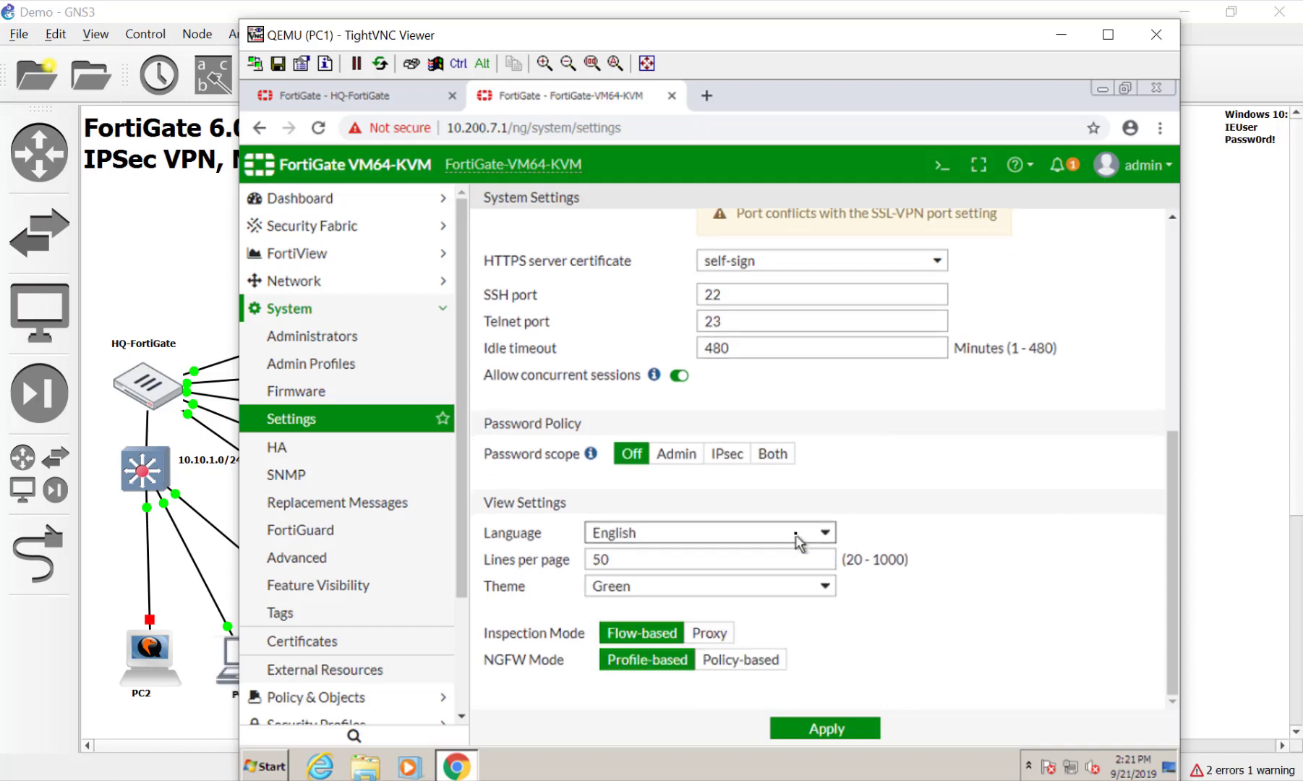
left_click(823, 588)
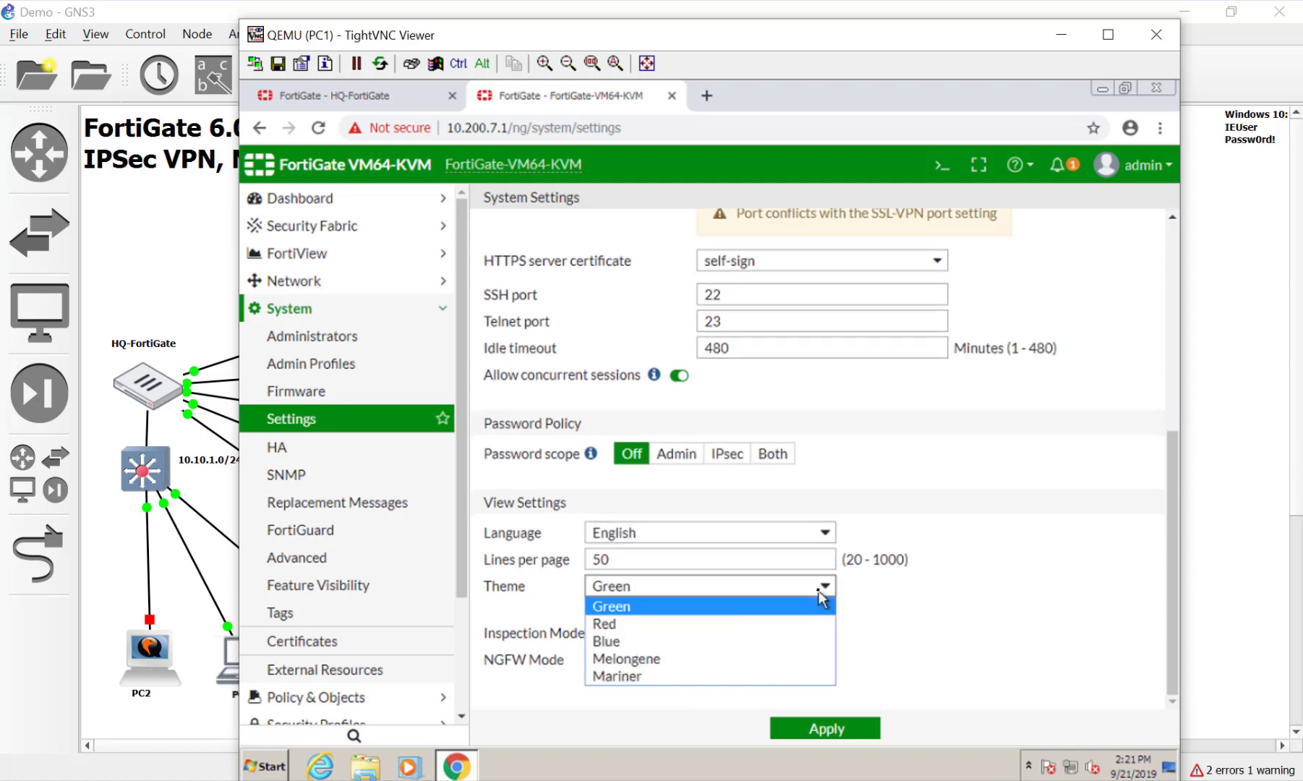
left_click(799, 642)
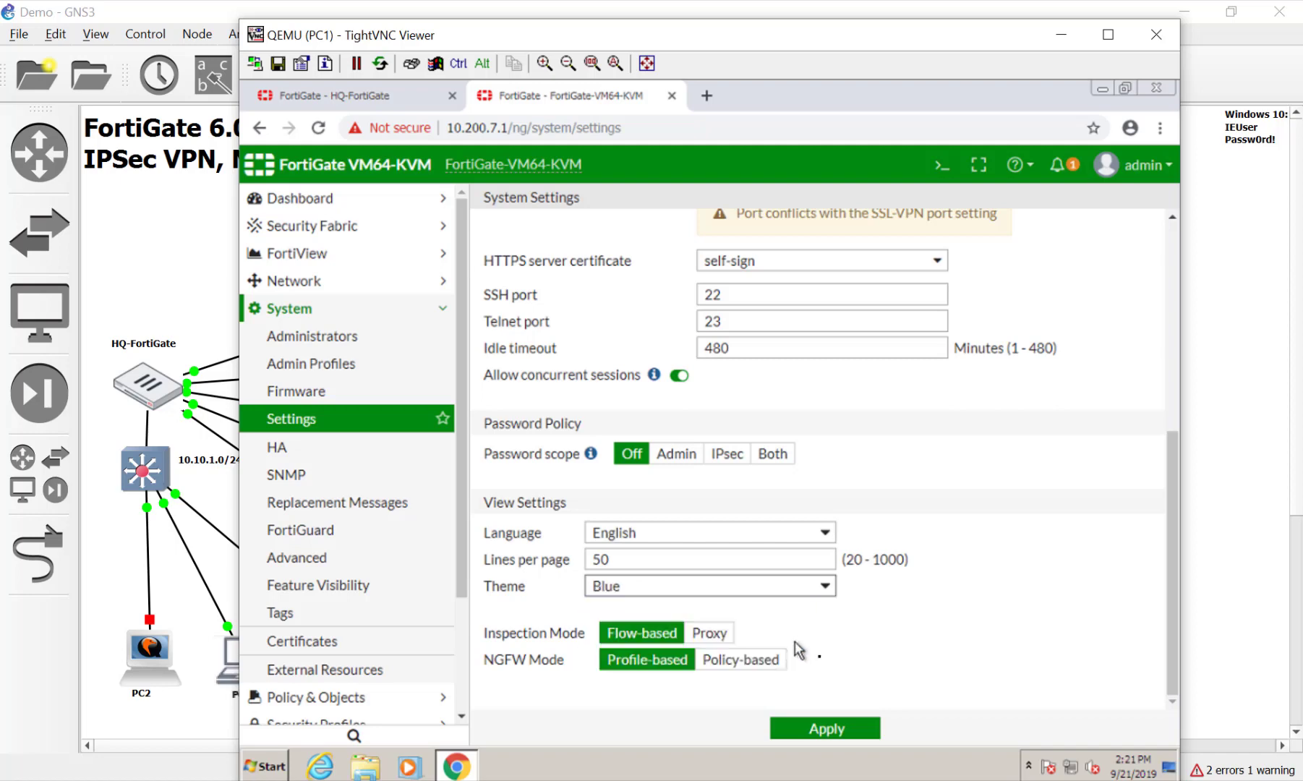
left_click(846, 732)
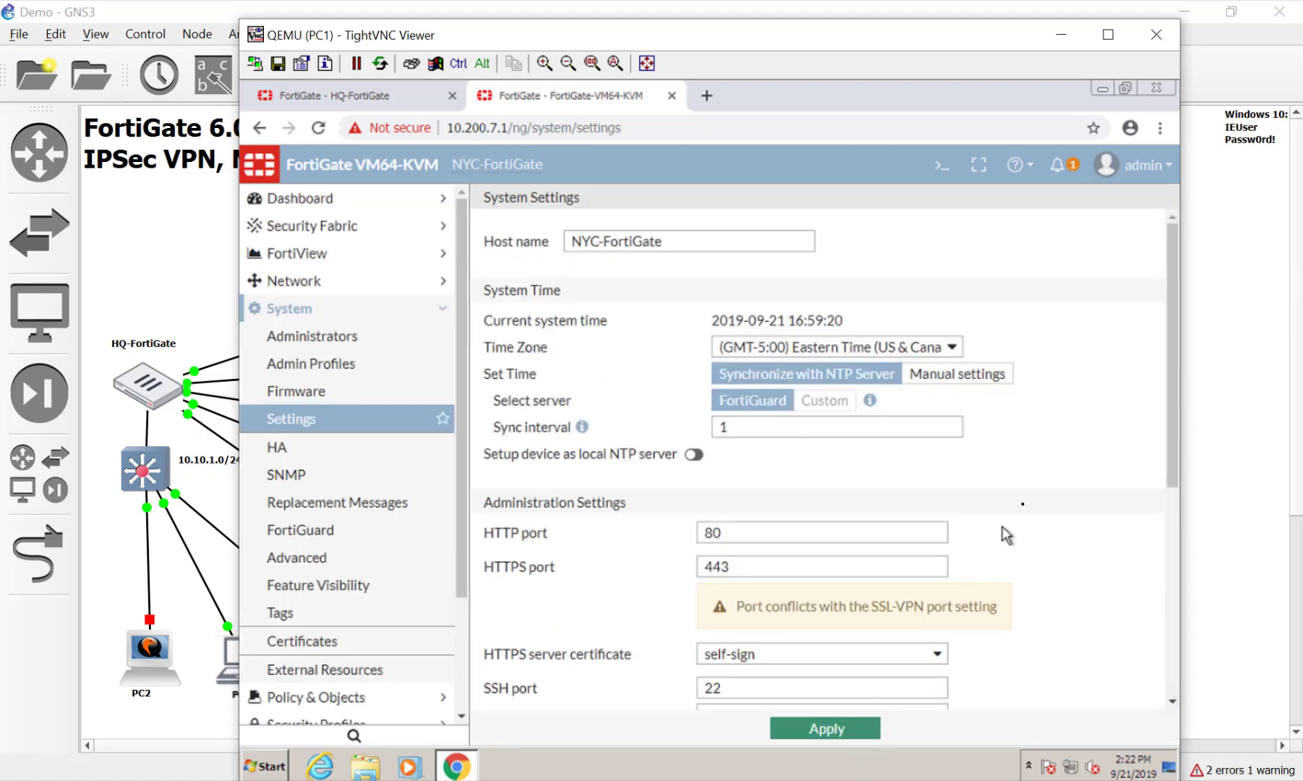
scroll(1026, 522, "down", 6)
scroll(1027, 524, "up", 6)
left_click(315, 286)
Give the port1 interface the alias WAN1 and save it
left_click(315, 305)
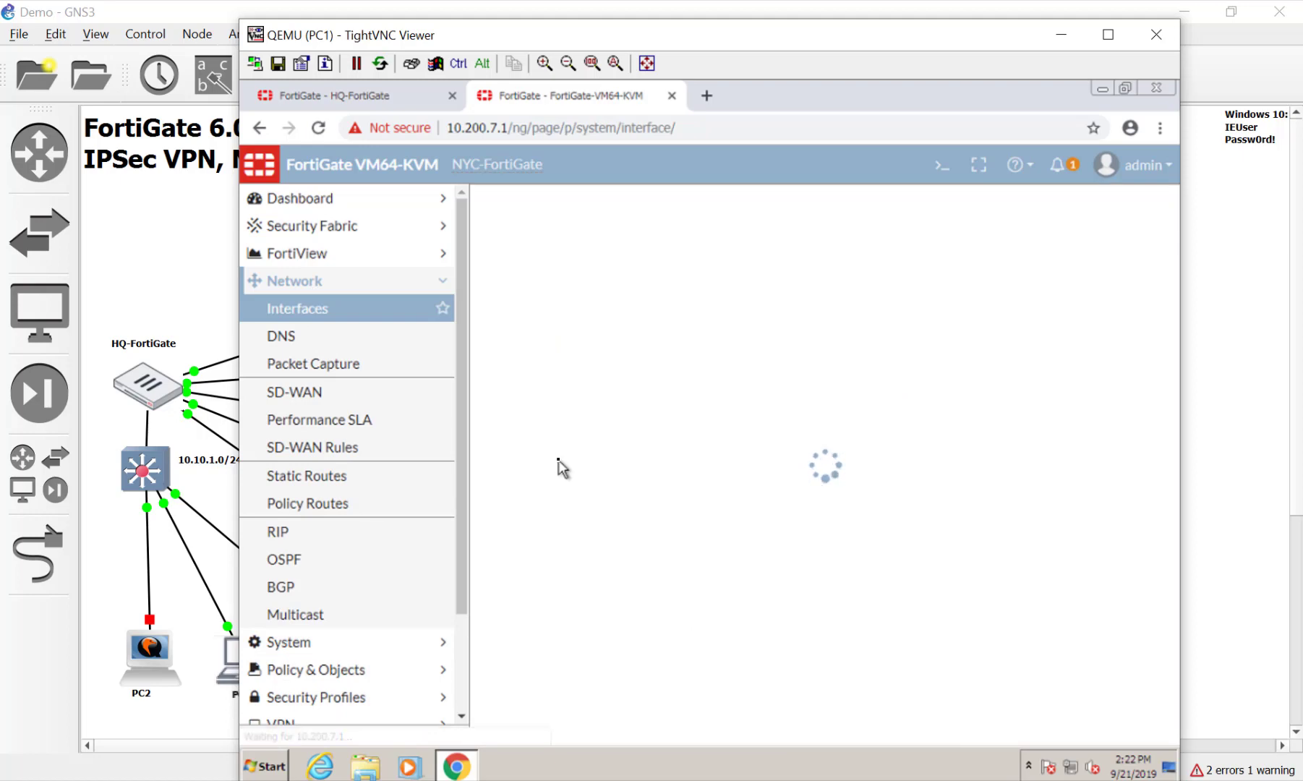
double_click(607, 389)
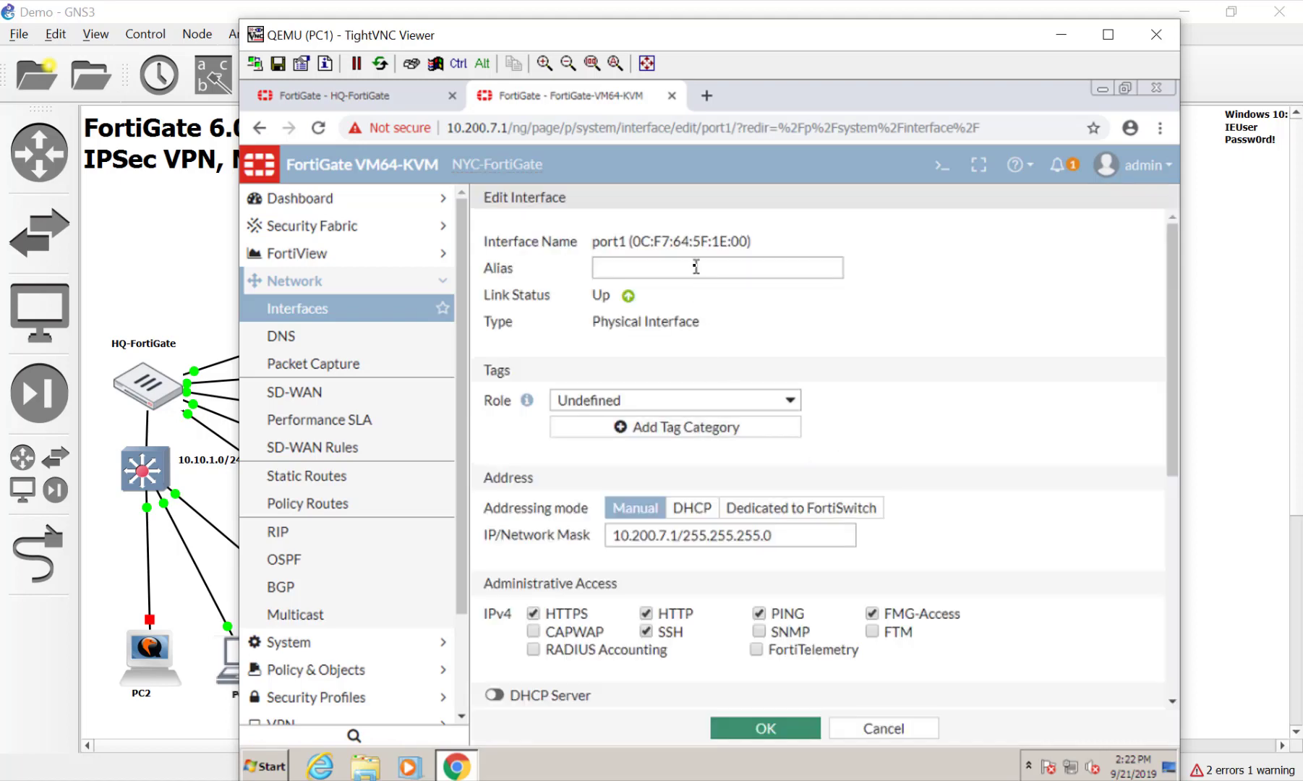
left_click(695, 267)
type("WAN1")
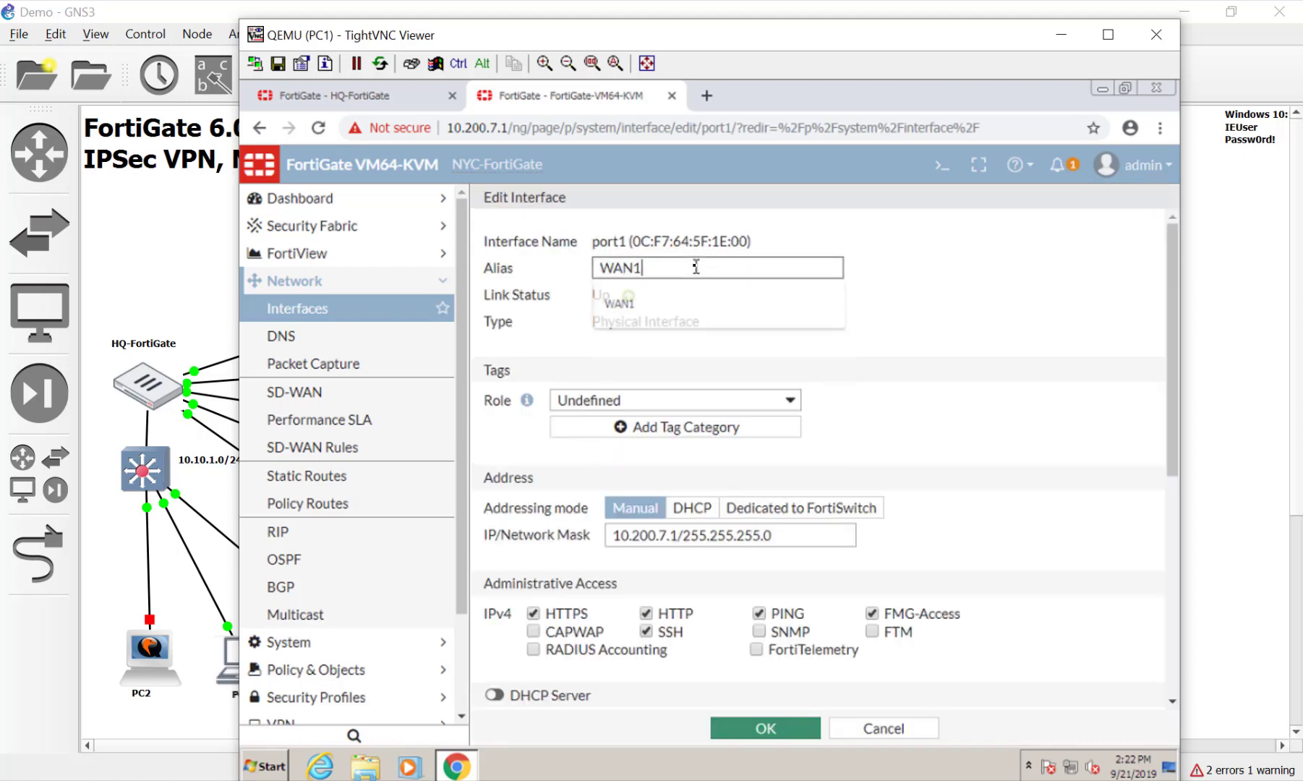
left_click(763, 730)
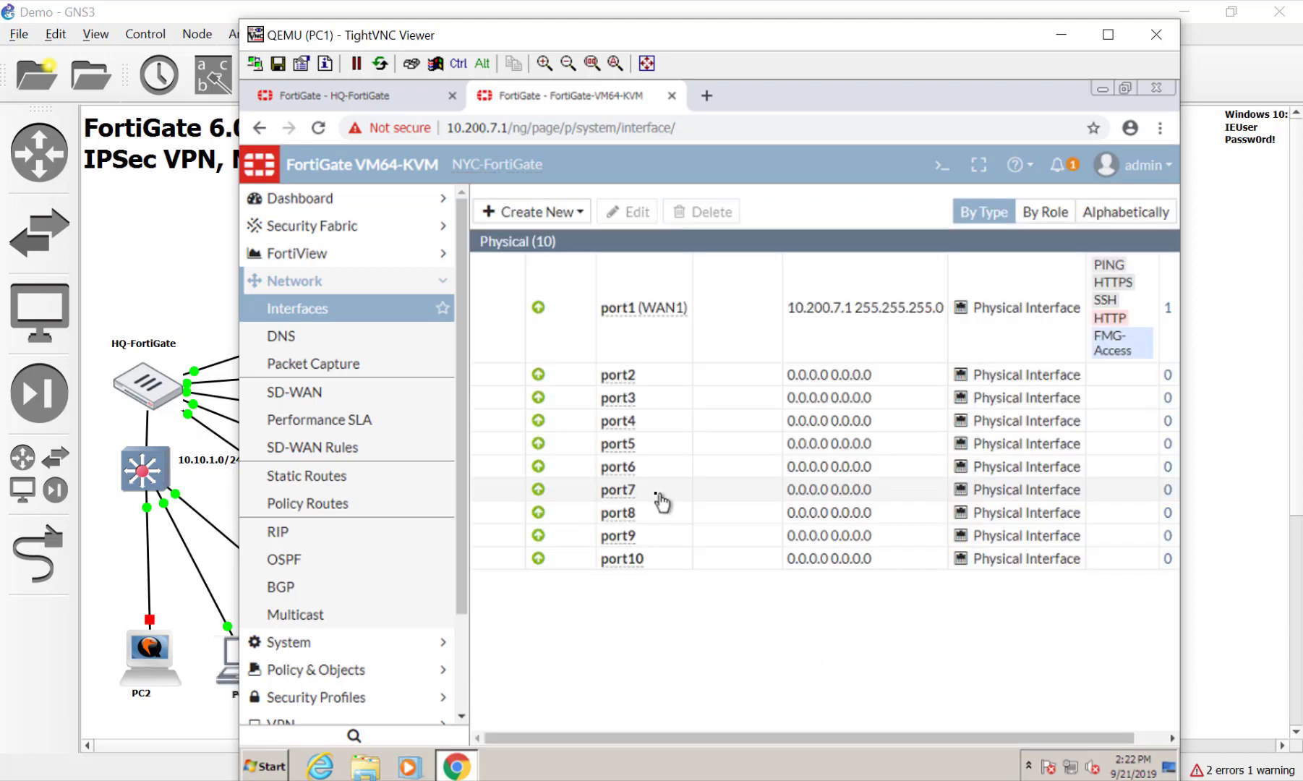
left_click(1201, 360)
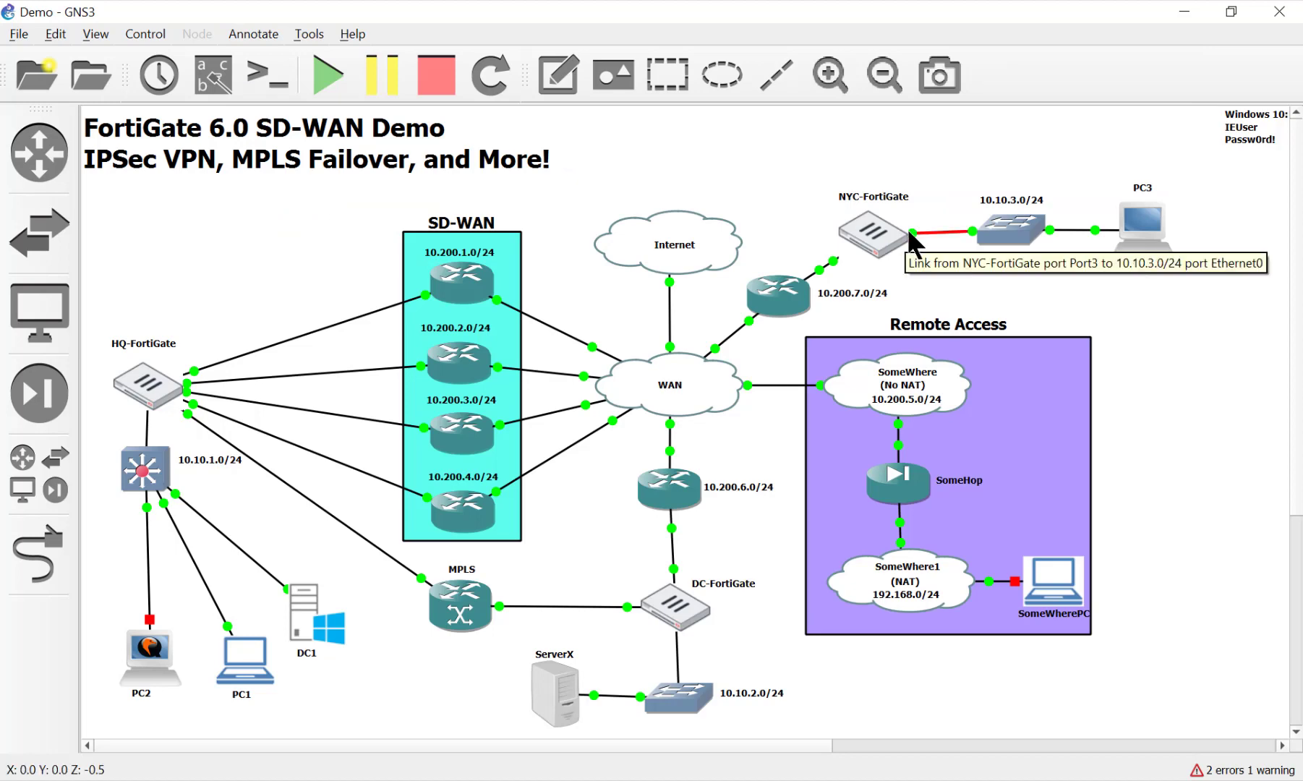
Give port3 the alias LAN and the address 10.10.3.254/24, then save
left_click(995, 780)
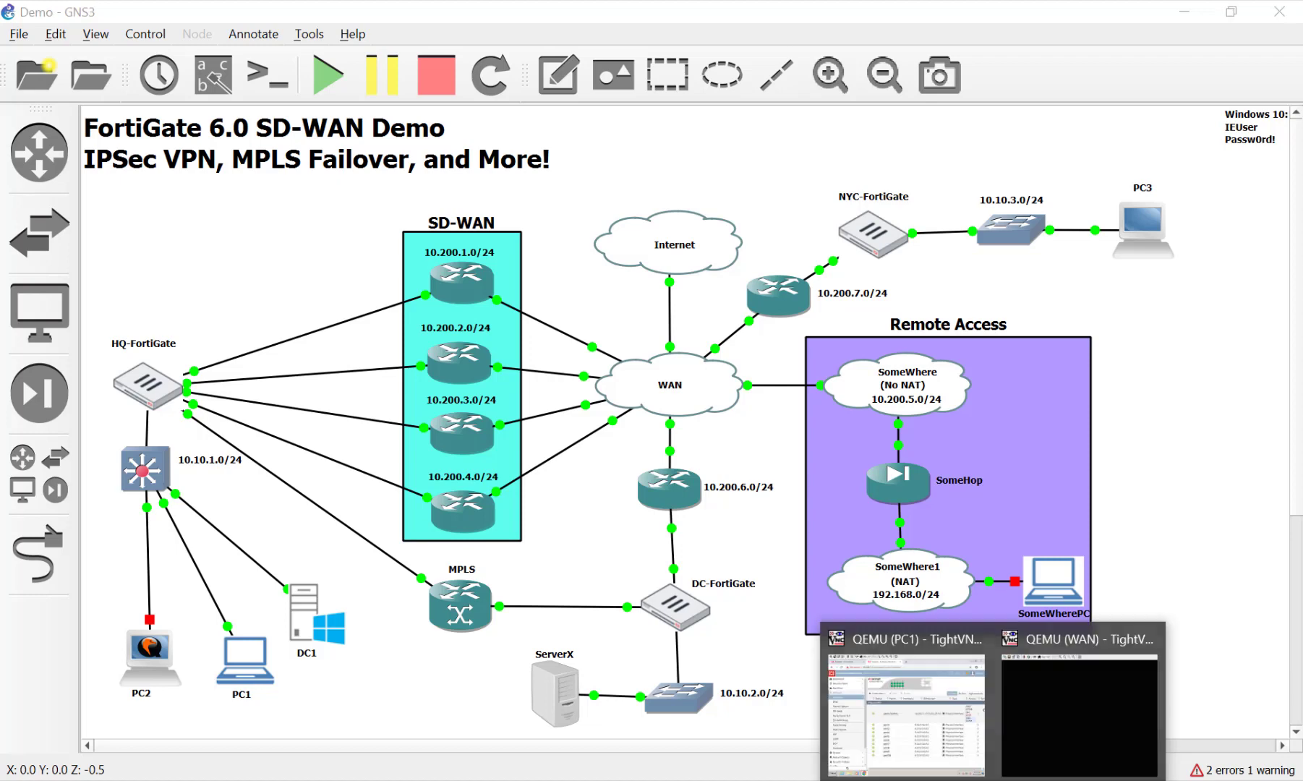
left_click(968, 745)
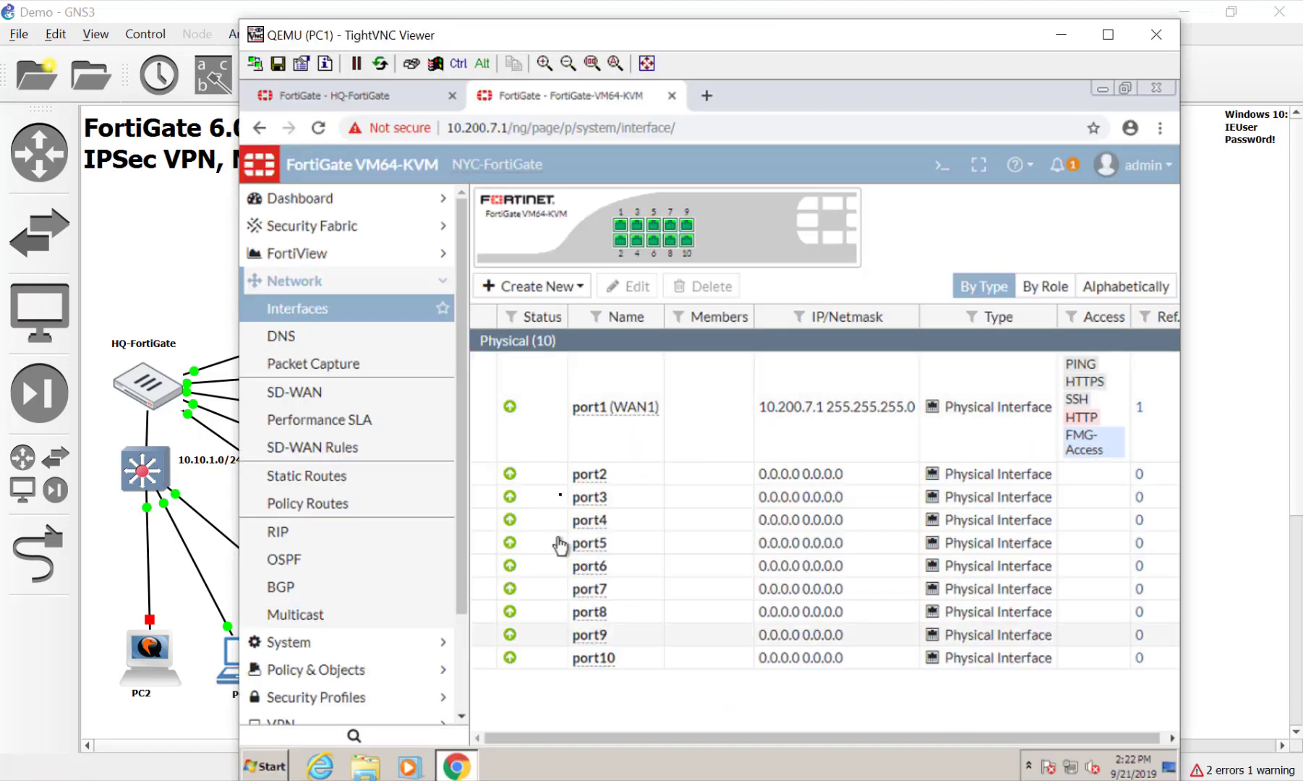
double_click(631, 497)
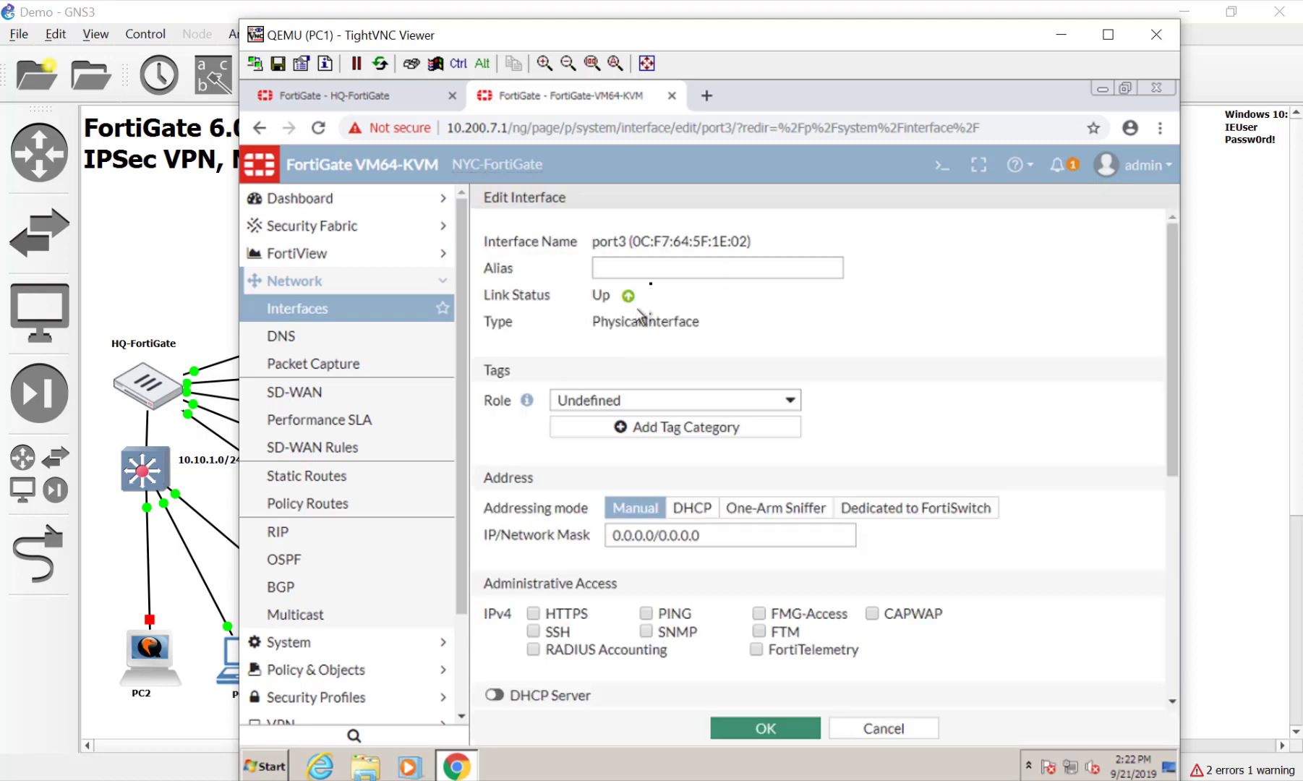
left_click(654, 269)
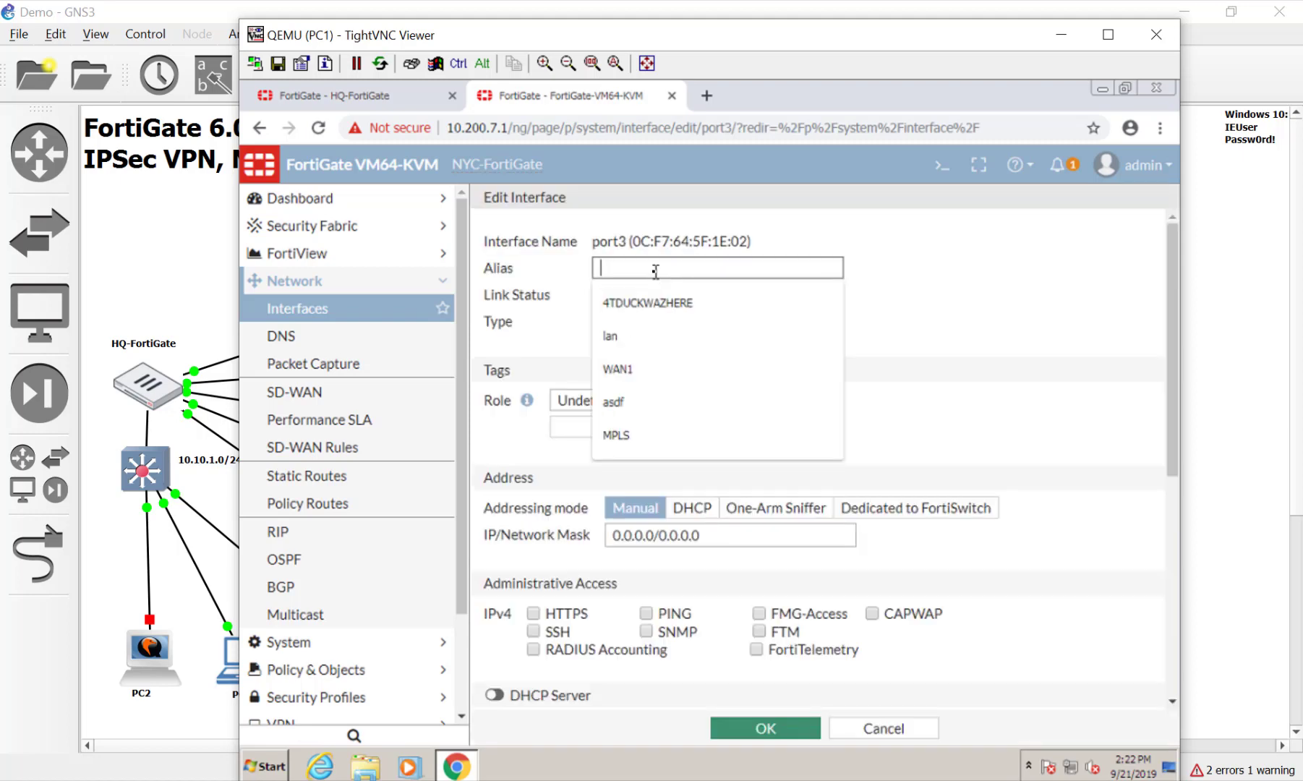
type("LAN")
left_click(1004, 377)
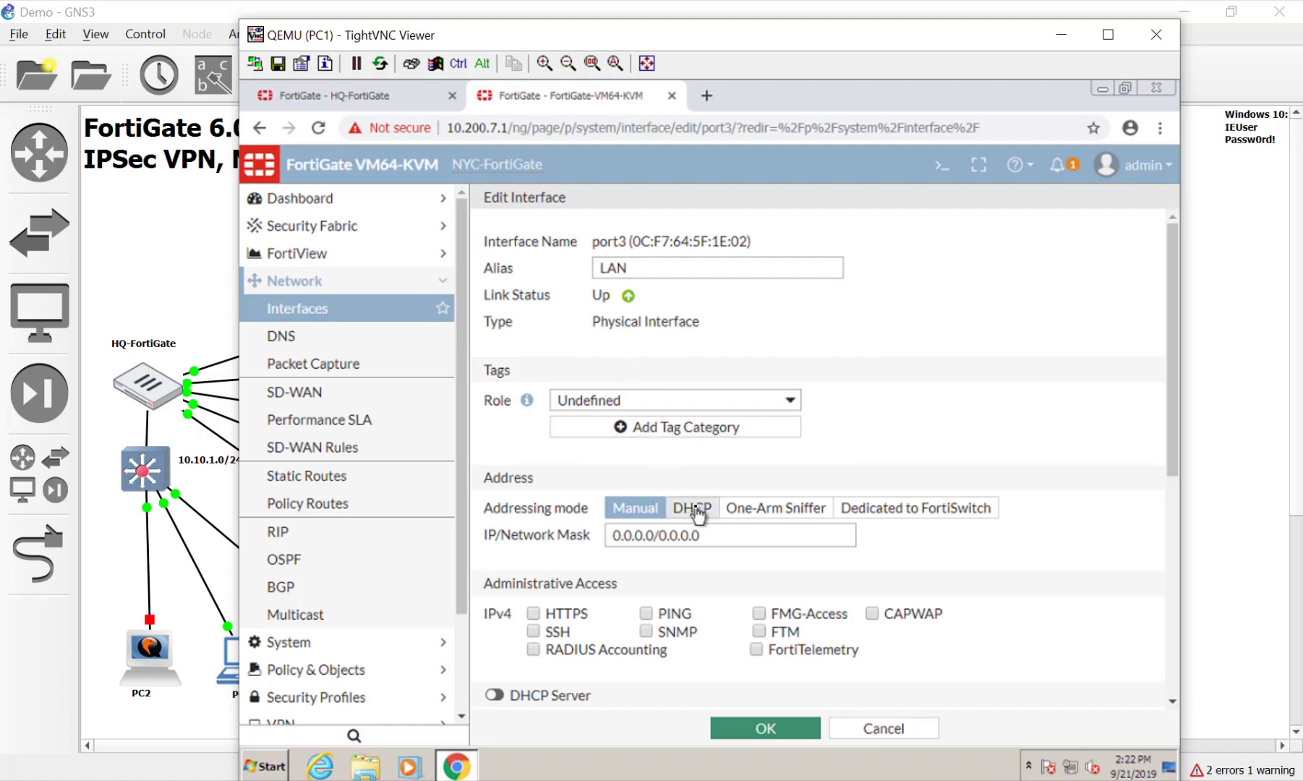
left_click_drag(715, 536, 466, 526)
type("1")
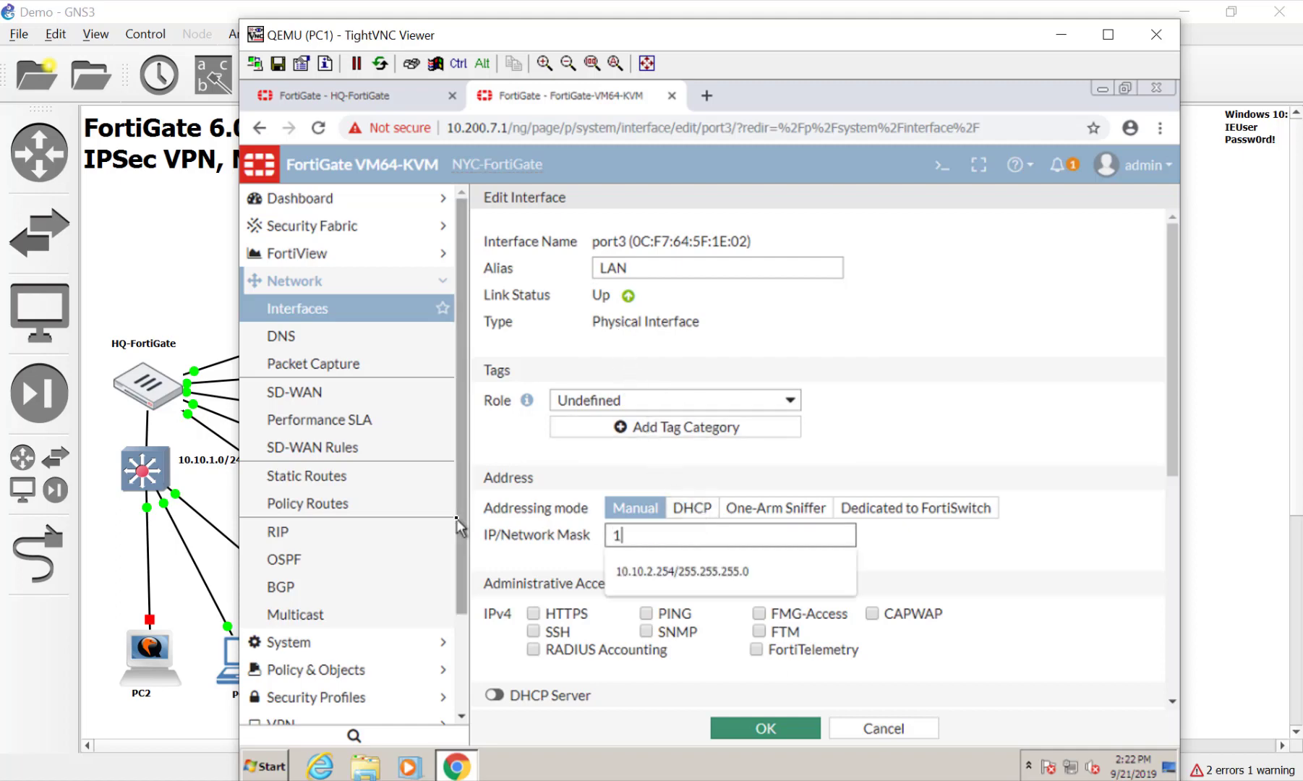
type("0.10.3.21")
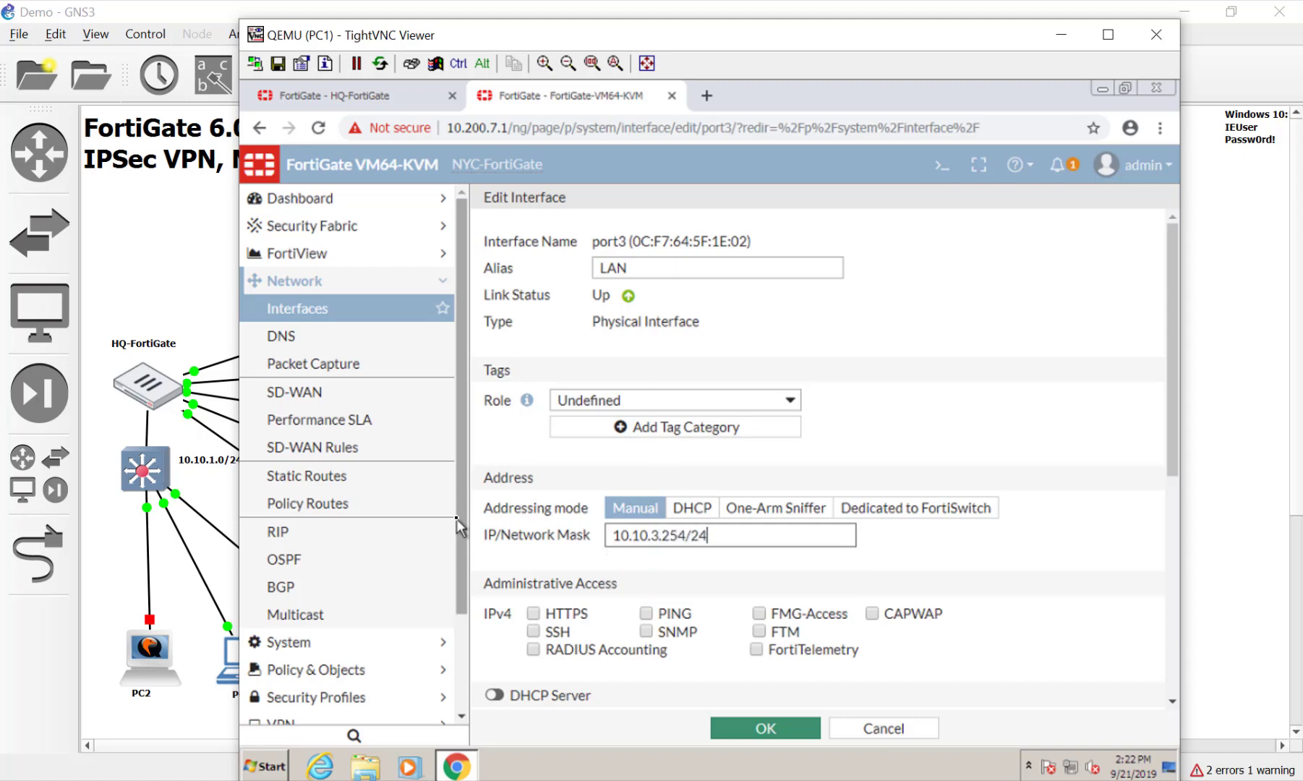
key("Return")
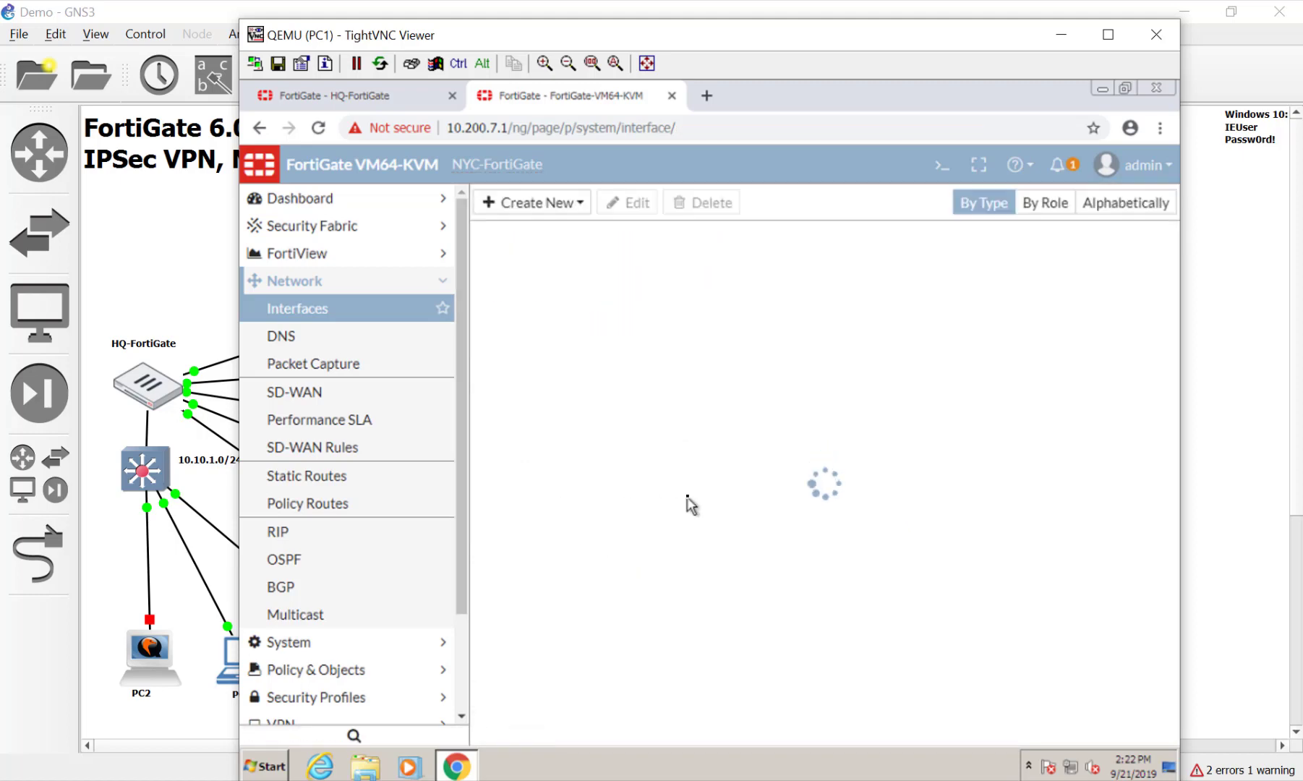
Reopen port3 and turn on its DHCP server
double_click(687, 504)
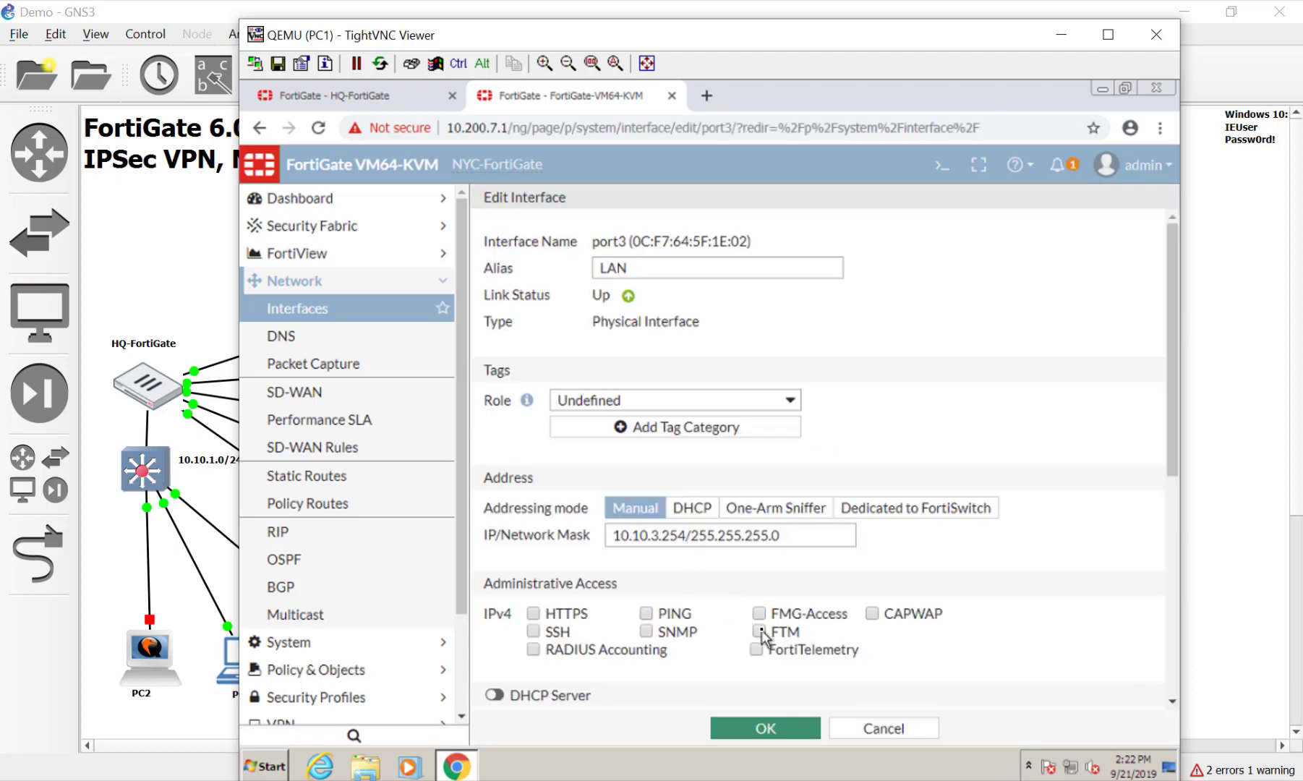
scroll(693, 657, "down", 3)
left_click(494, 512)
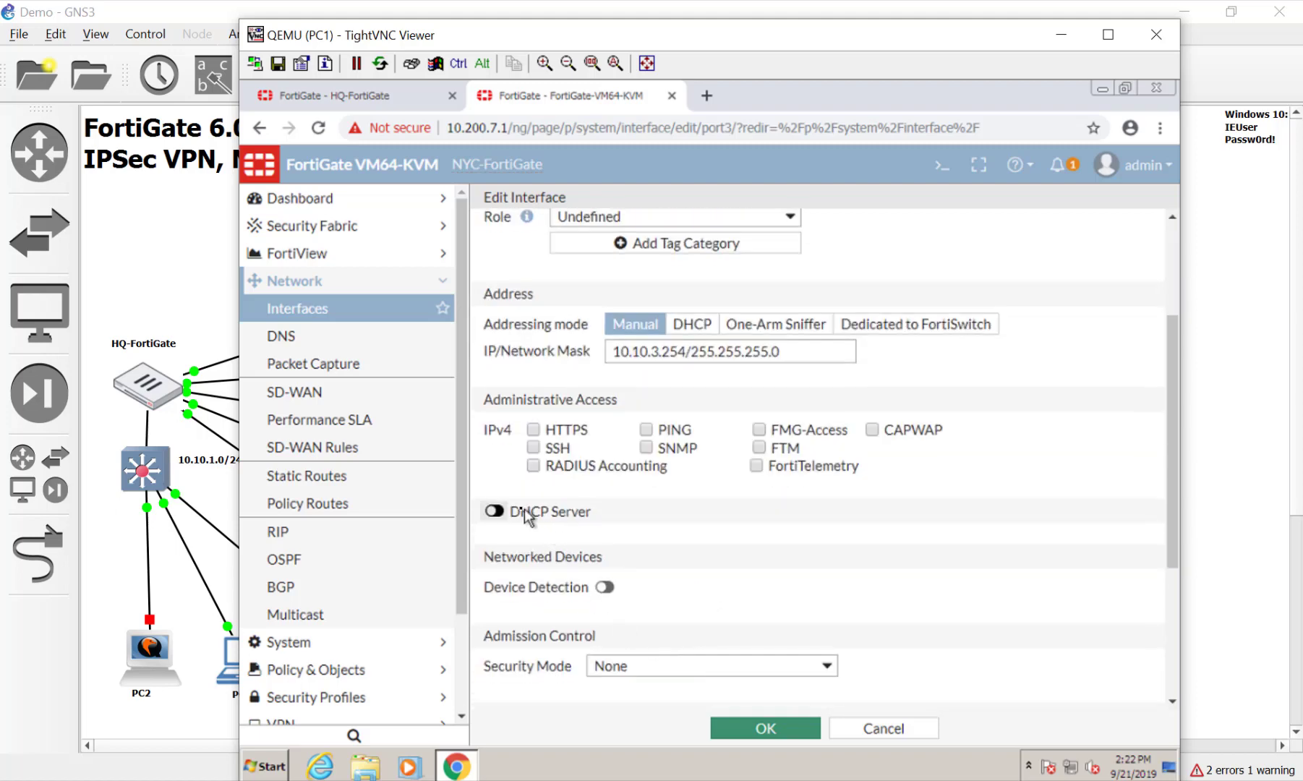
left_click(1208, 330)
Inspect PC3's network configuration in GNS3 and close it without changes
right_click(1153, 238)
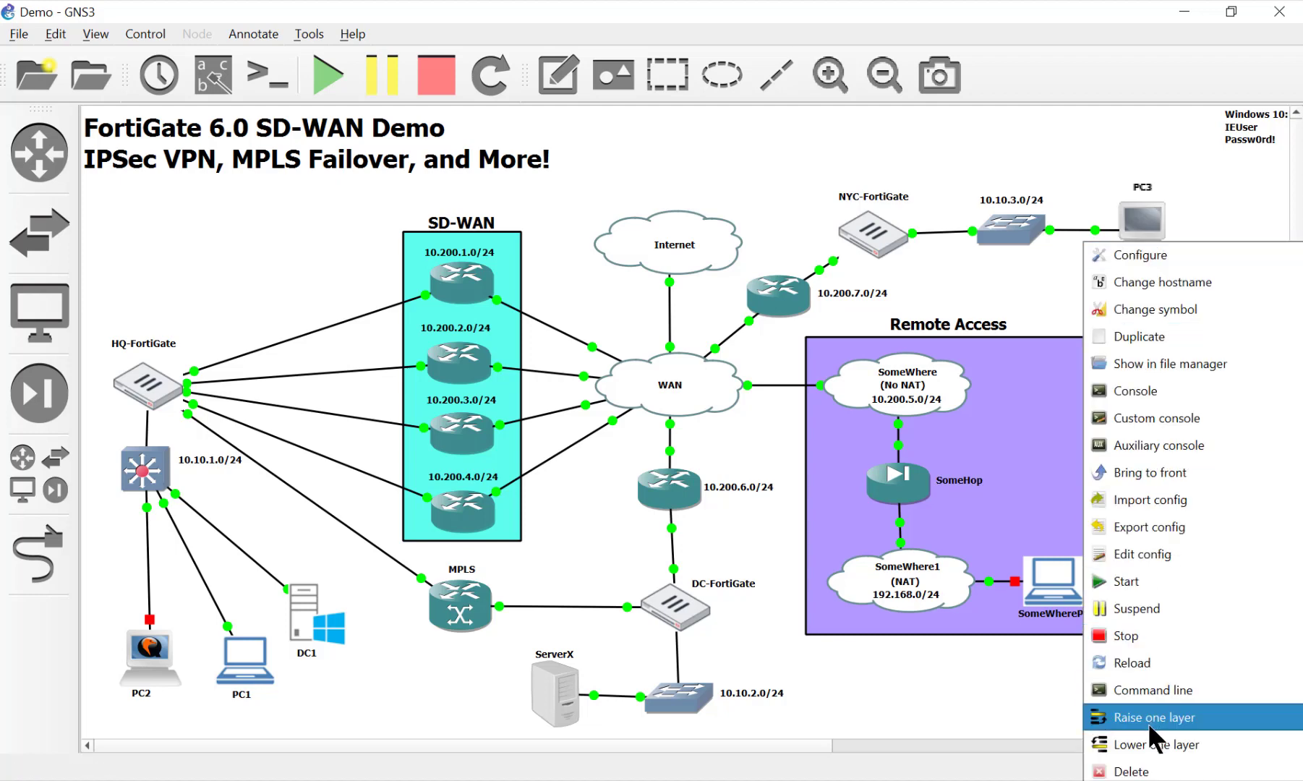
left_click(1123, 259)
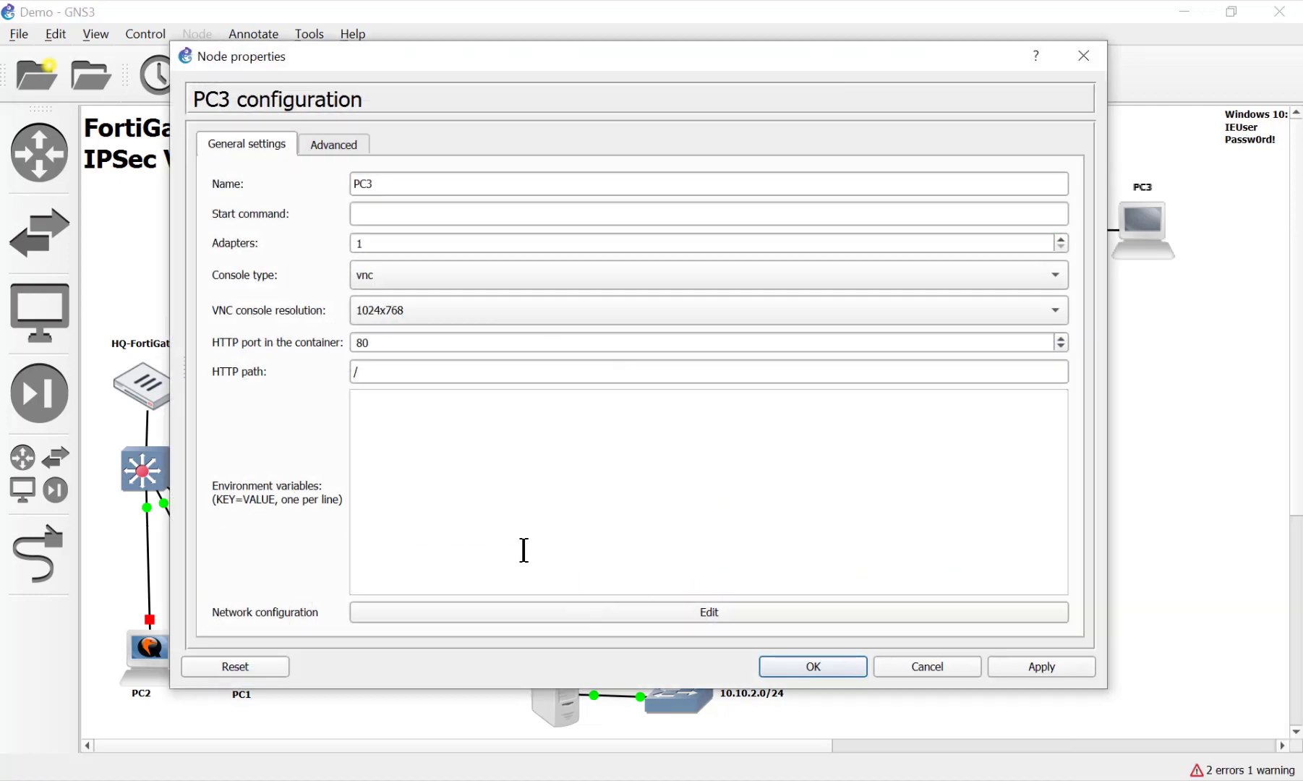
left_click(537, 612)
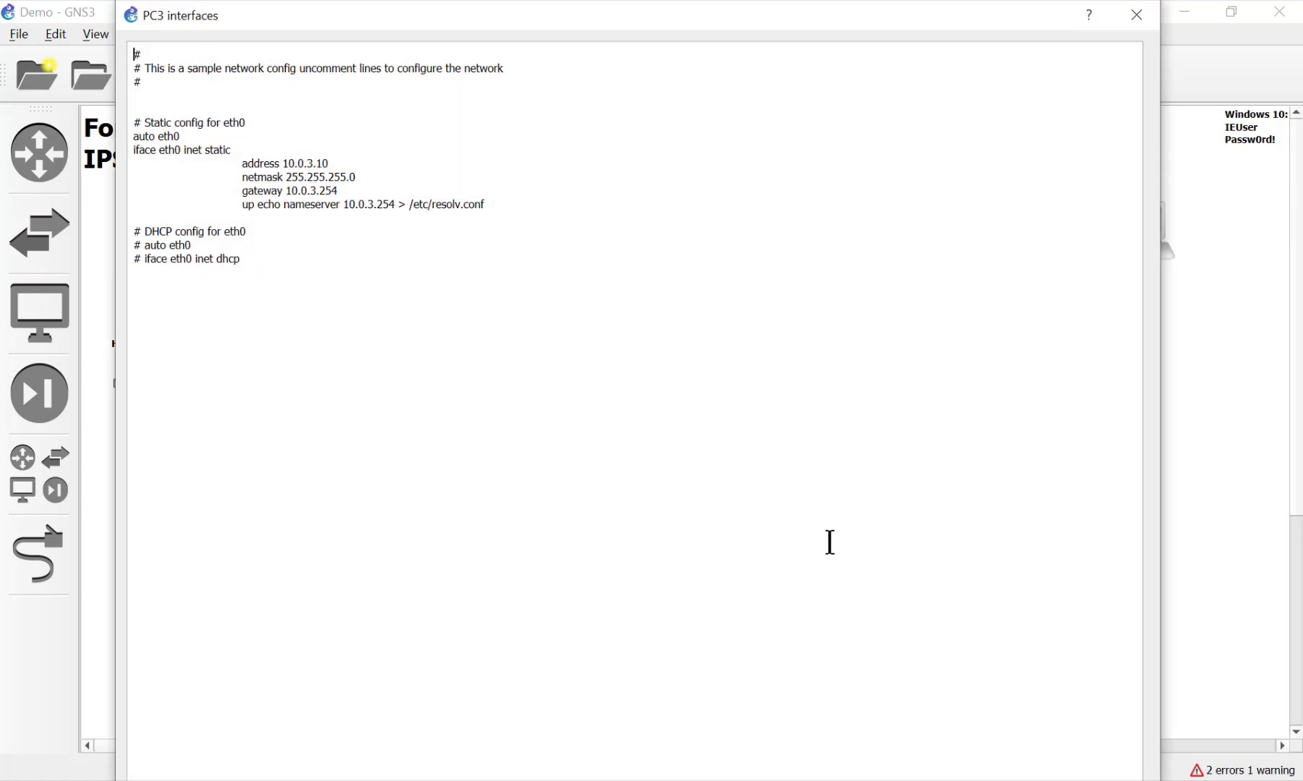
left_click(1137, 20)
left_click(846, 673)
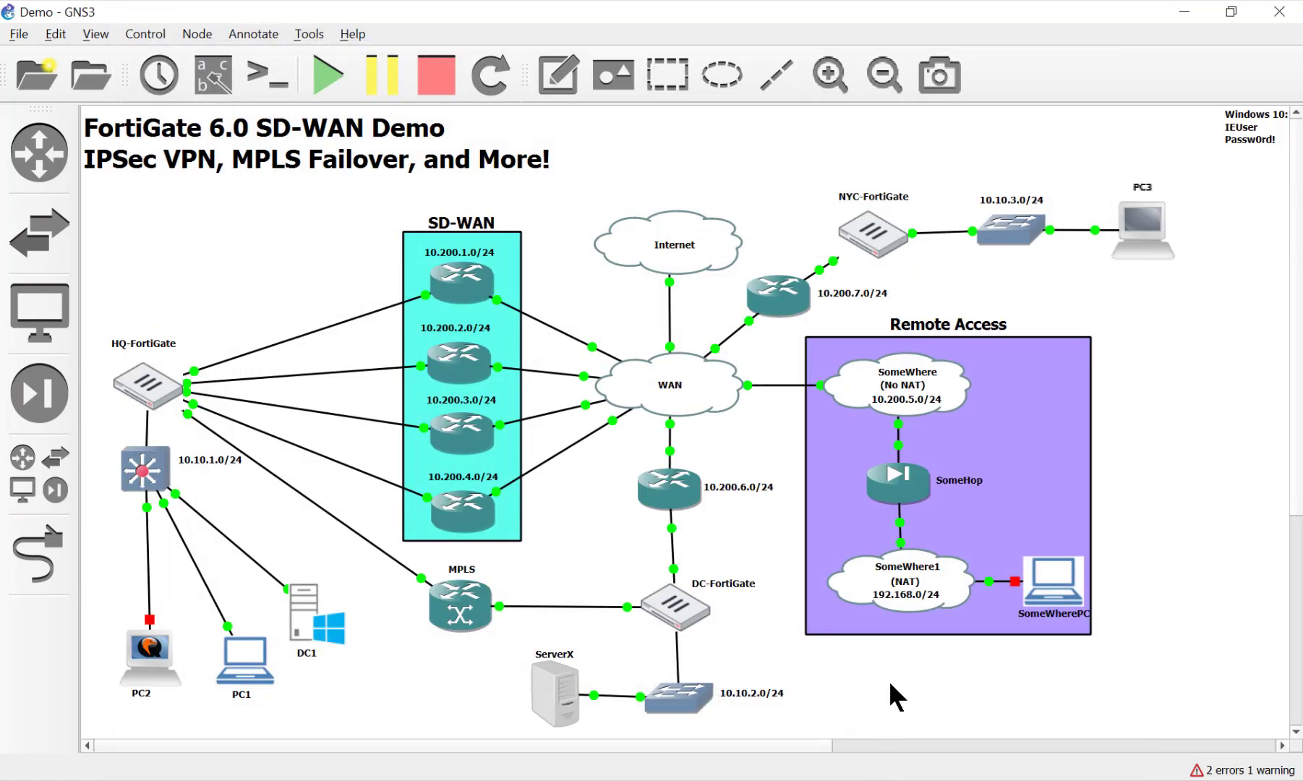
Narrow port3's DHCP address range to 10.10.3.100–10.10.3.150 and save
mouse_move(954, 779)
left_click(962, 732)
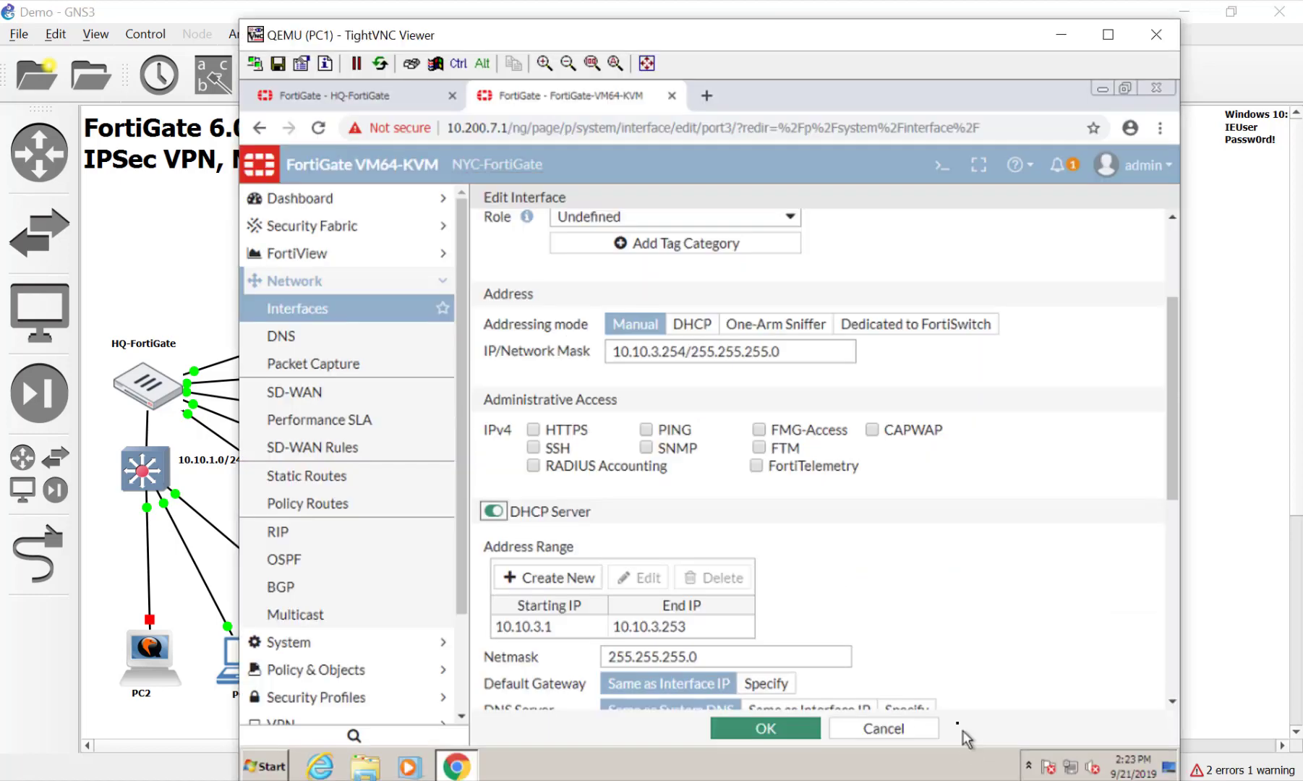
left_click(571, 626)
double_click(573, 628)
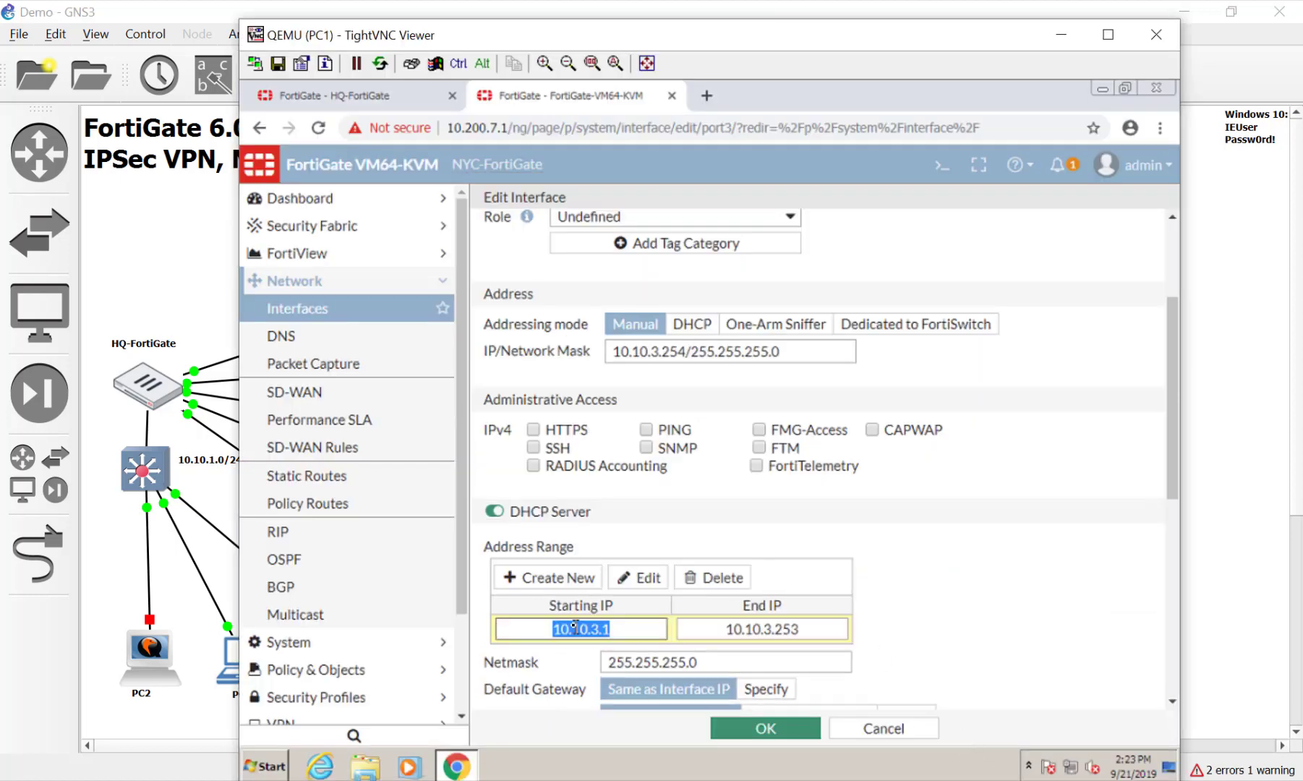
left_click(620, 633)
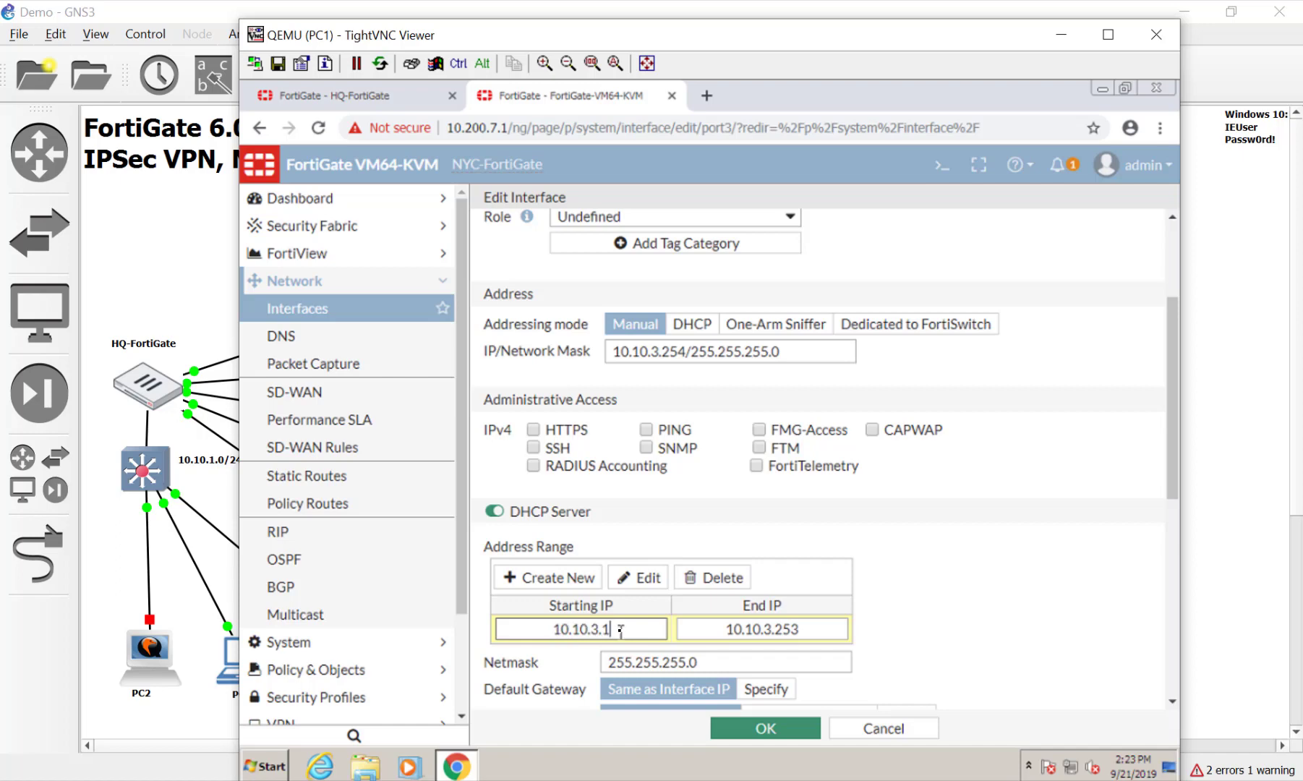
type("00")
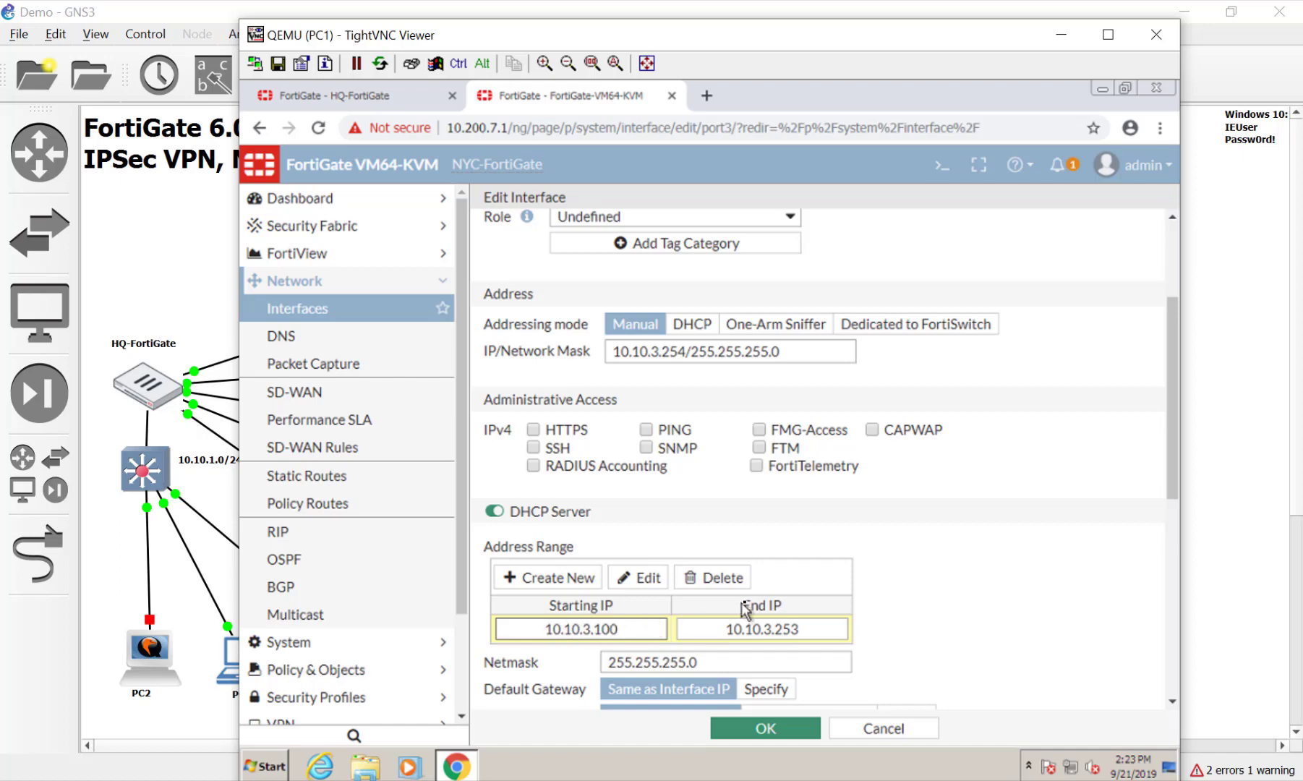
left_click(810, 629)
key("BackSpace")
key("BackSpace")
key("BackSpace")
type("150")
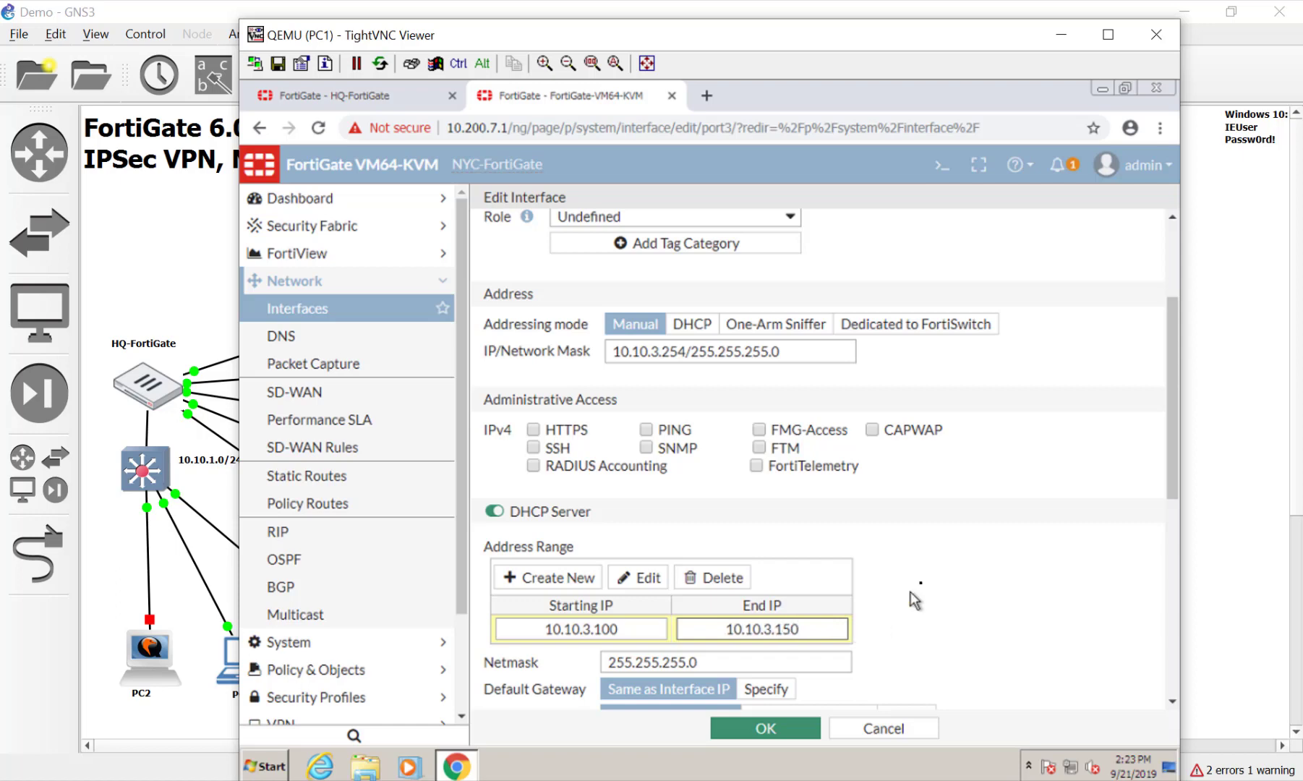
left_click(790, 731)
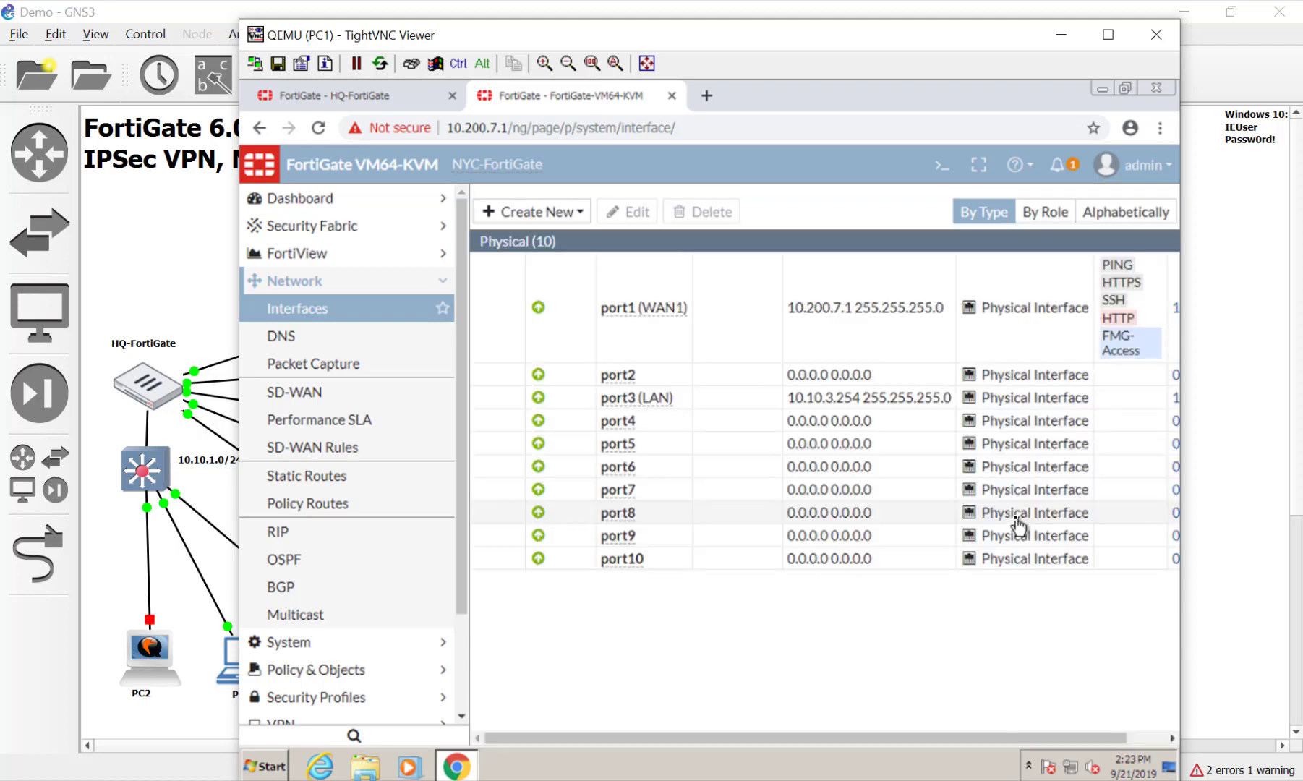
Enable PING administrative access on port3 (LAN) and save
left_click(1088, 504)
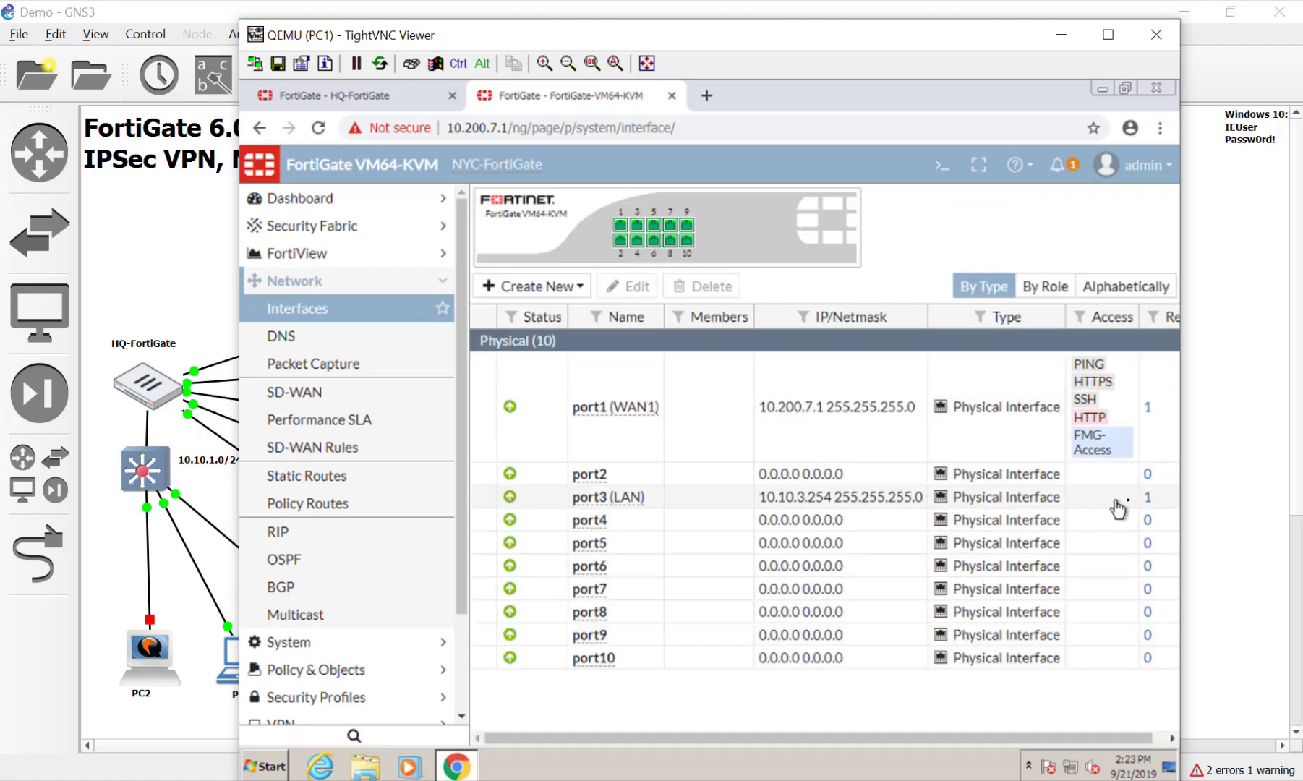
double_click(1105, 511)
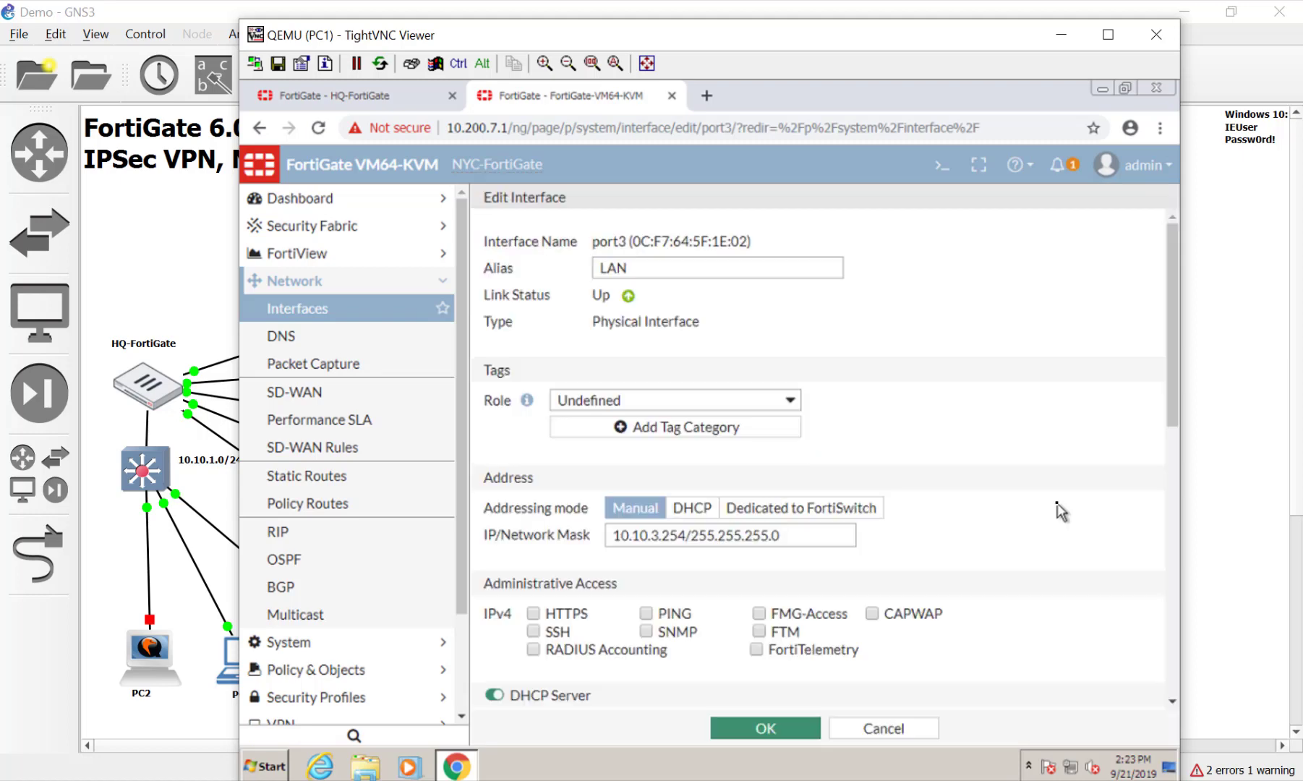
left_click(646, 614)
left_click(777, 731)
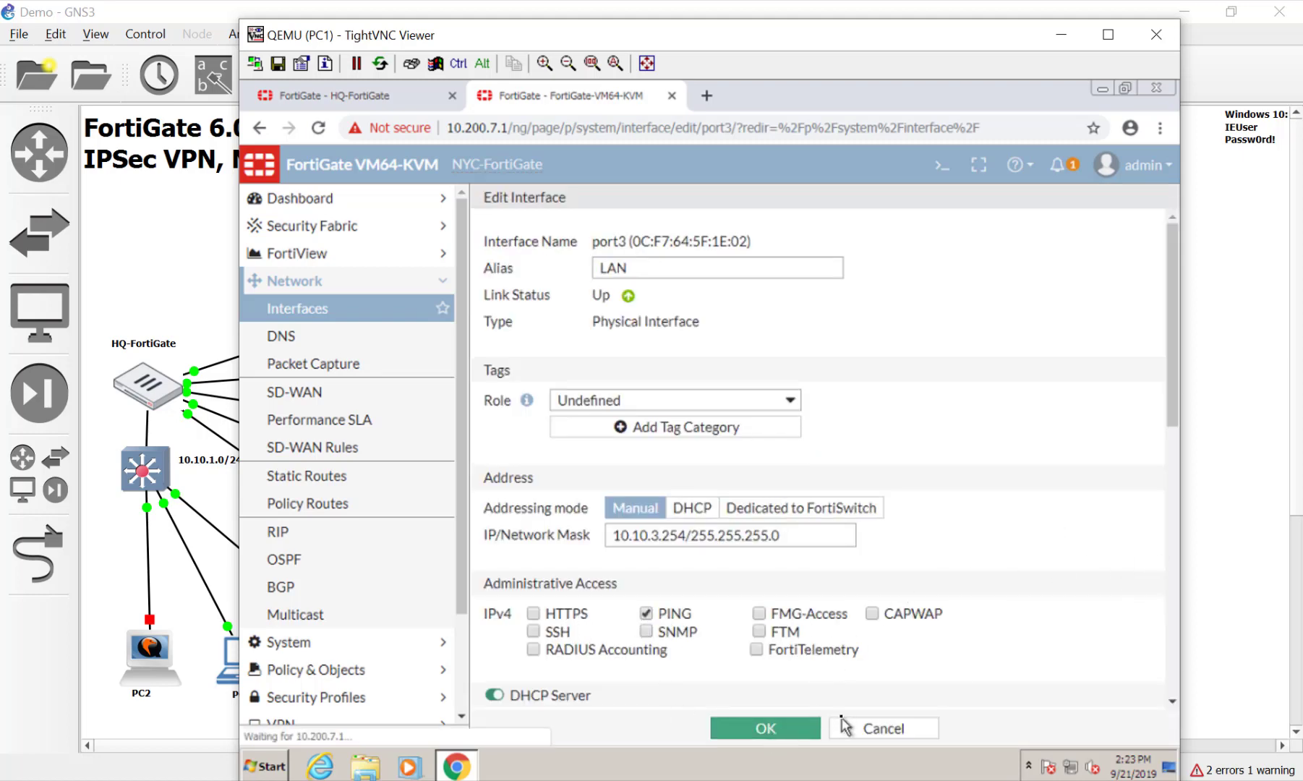
left_click(1190, 367)
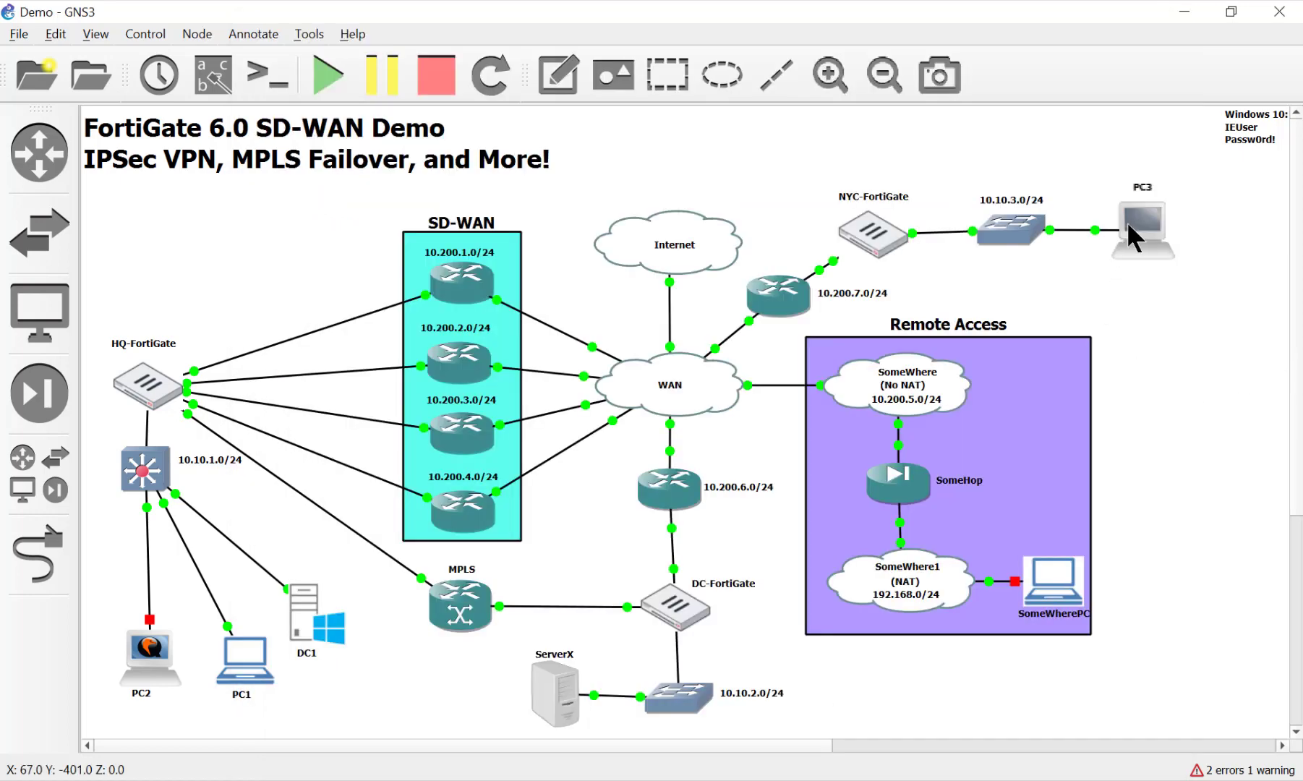
Open a terminal on PC3 and ping 10.10.3.254, which returns Destination Host Unreachable
double_click(1052, 583)
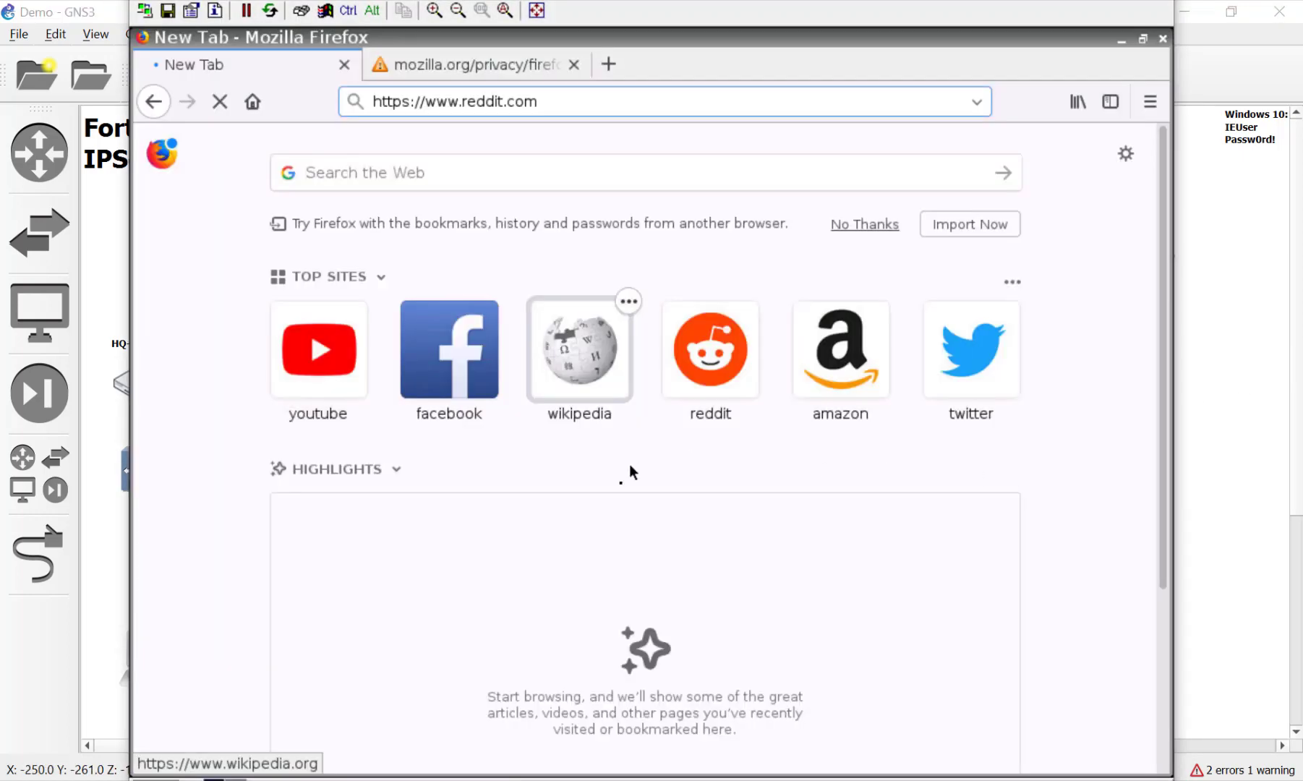
left_click(141, 778)
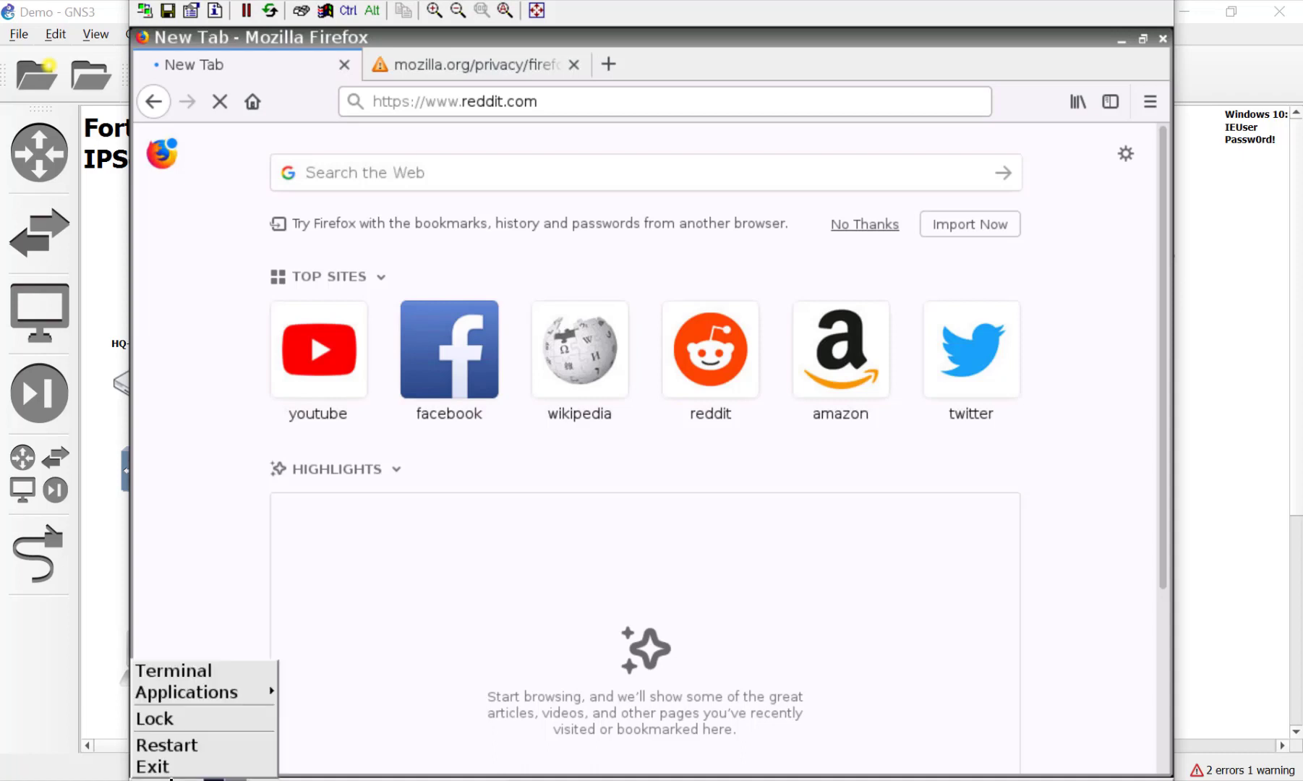
left_click(439, 506)
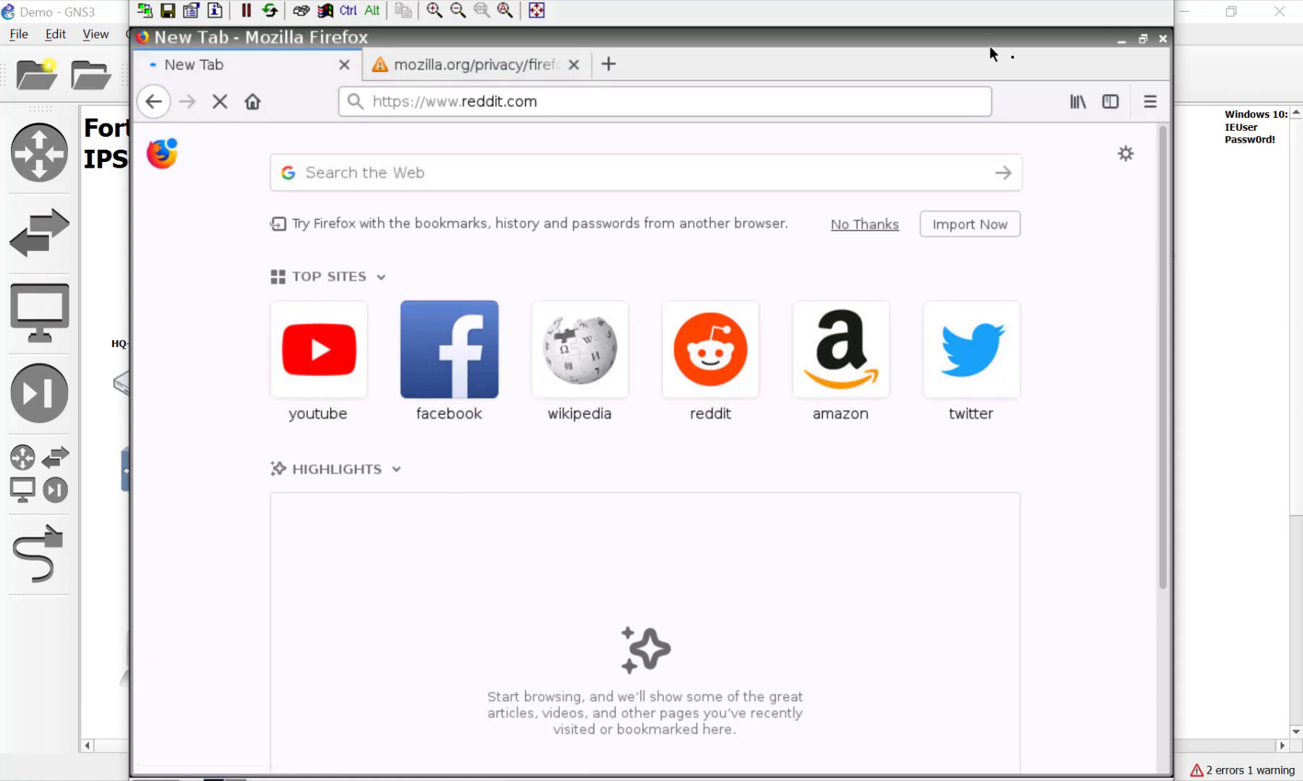
left_click(1121, 40)
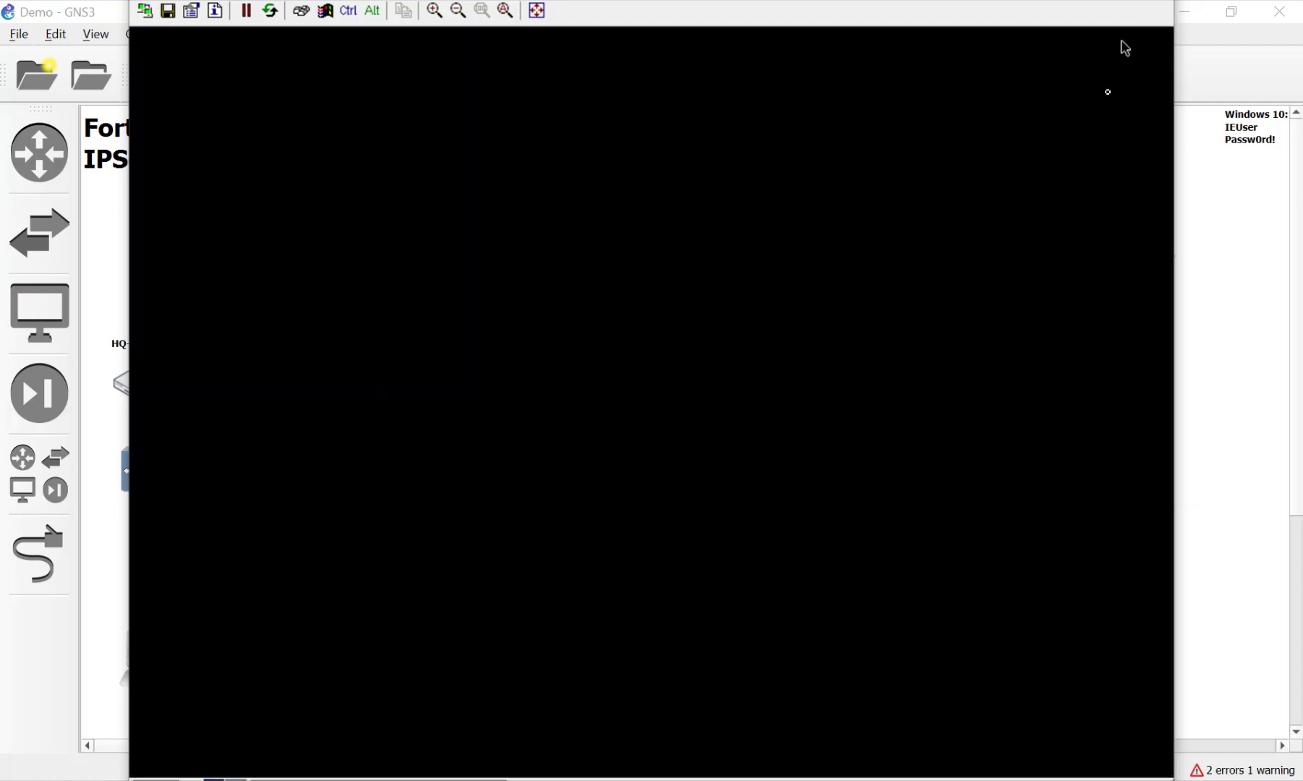
right_click(800, 350)
left_click(827, 367)
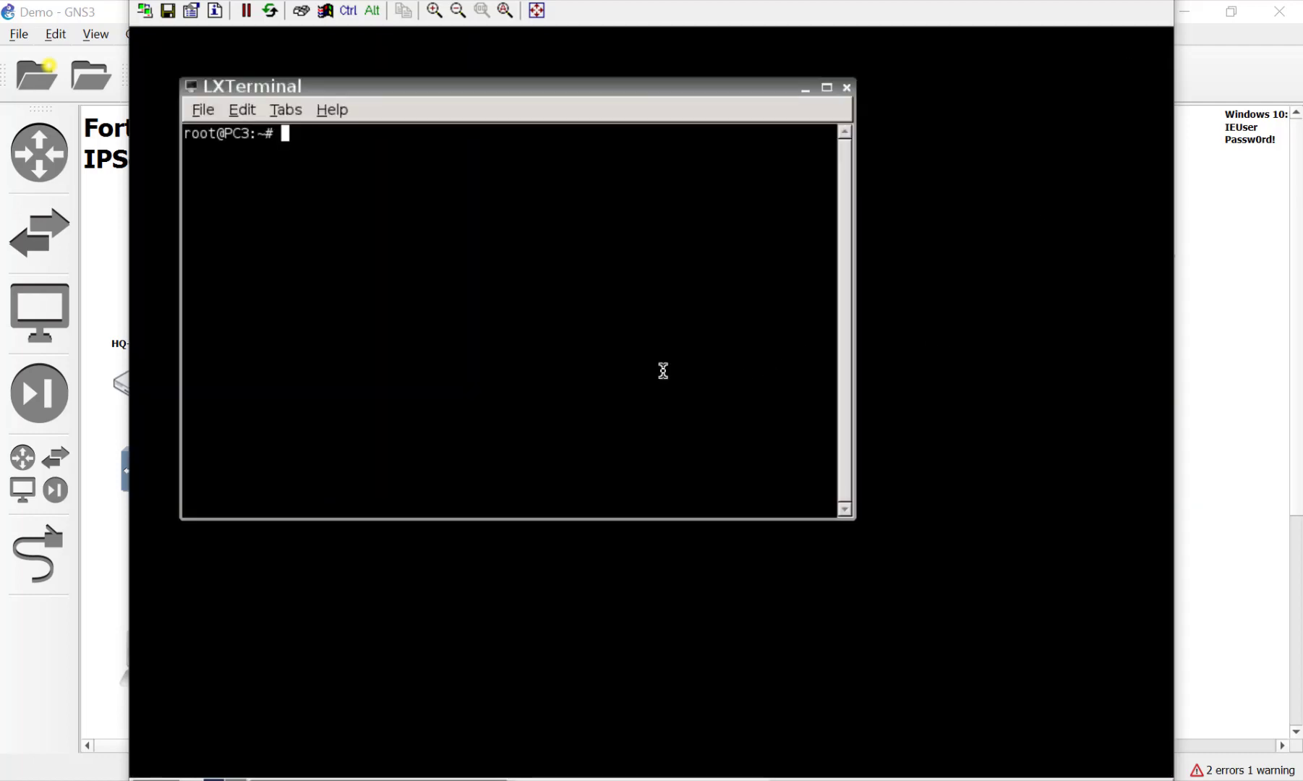
type("ping 10.10.3.254")
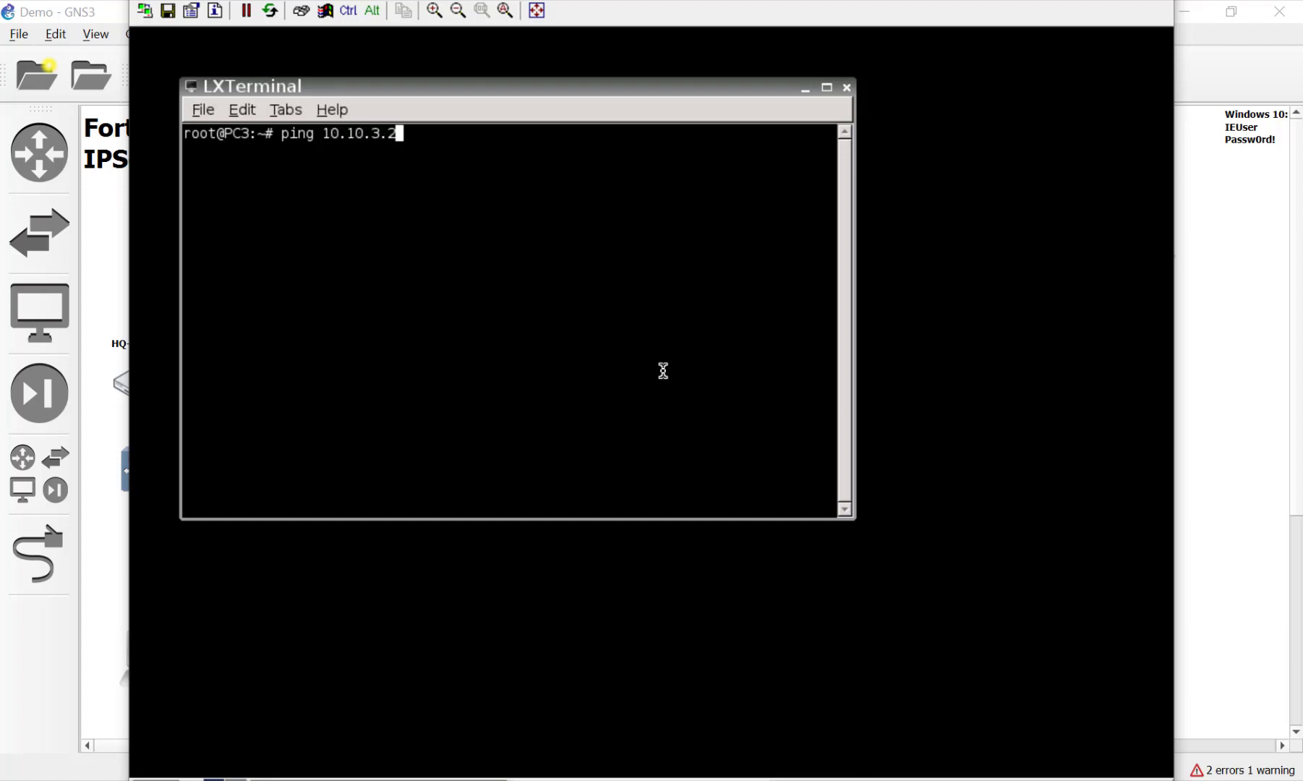
key("Return")
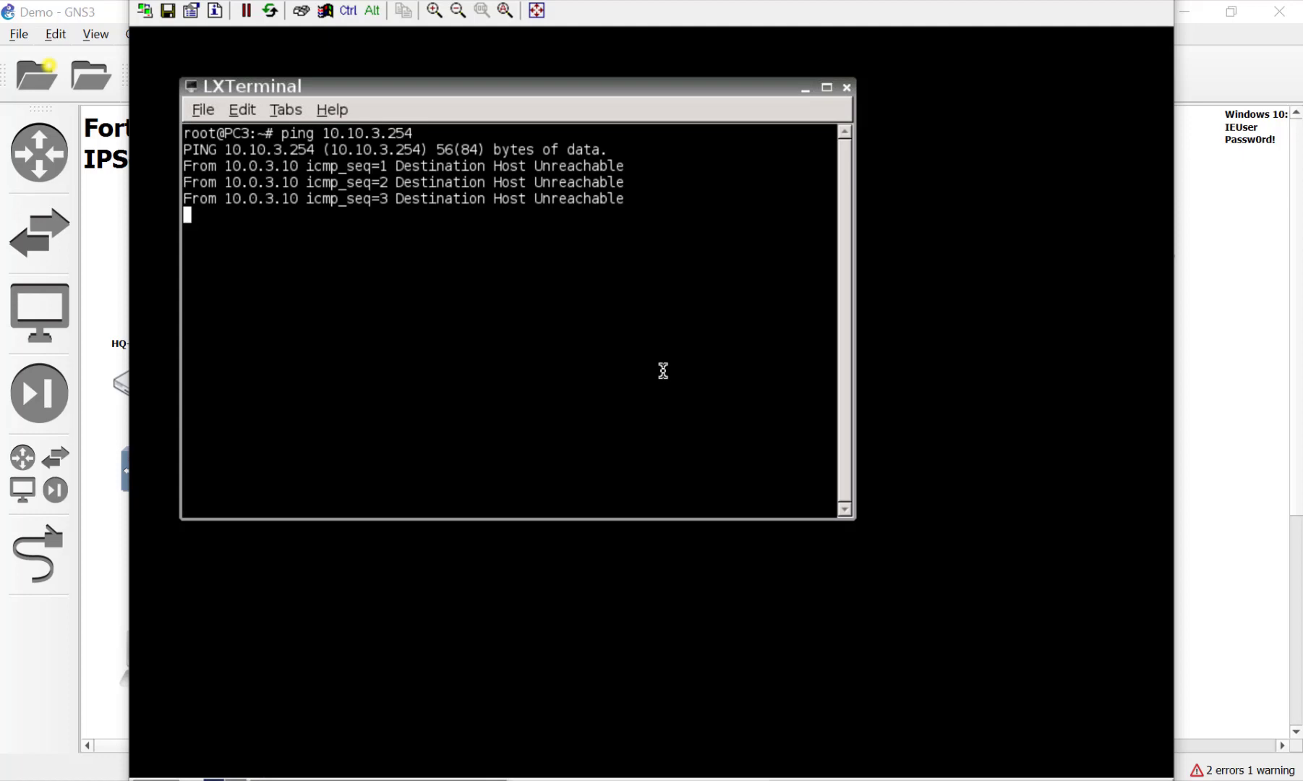
left_click(1235, 321)
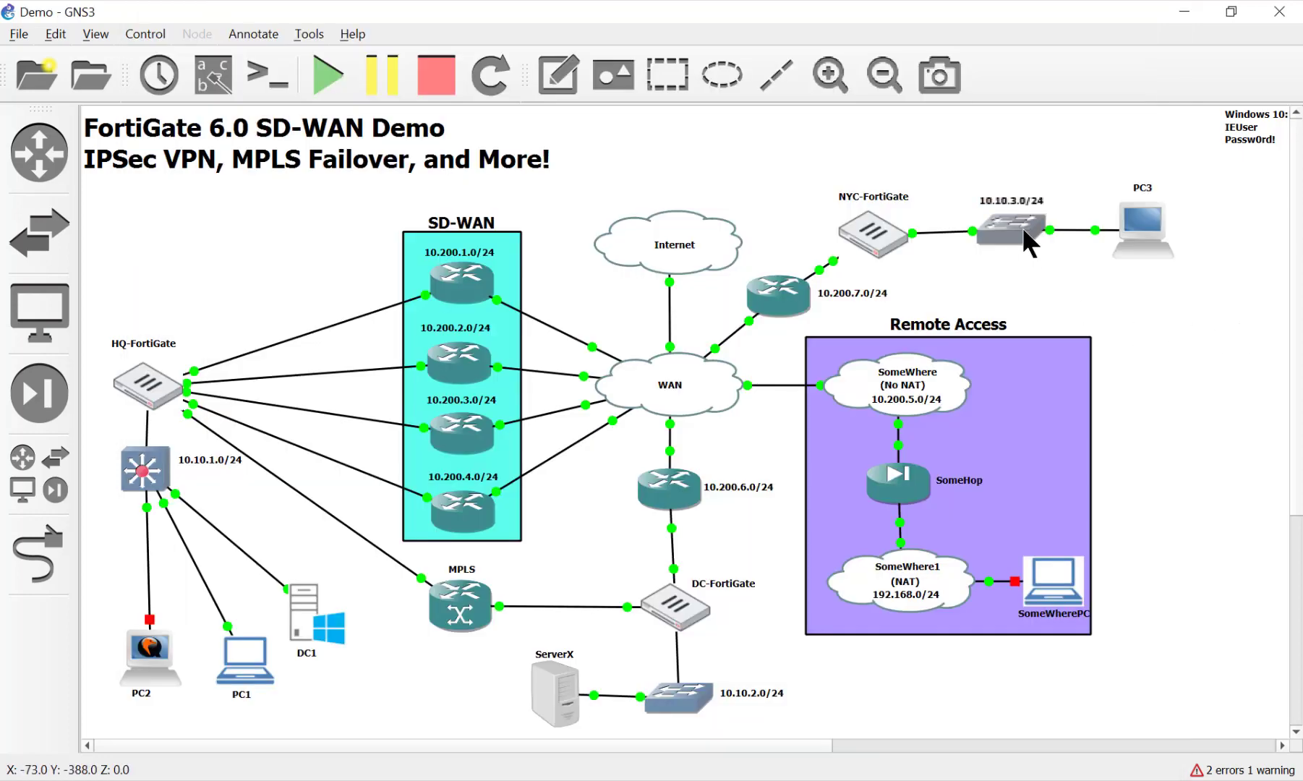